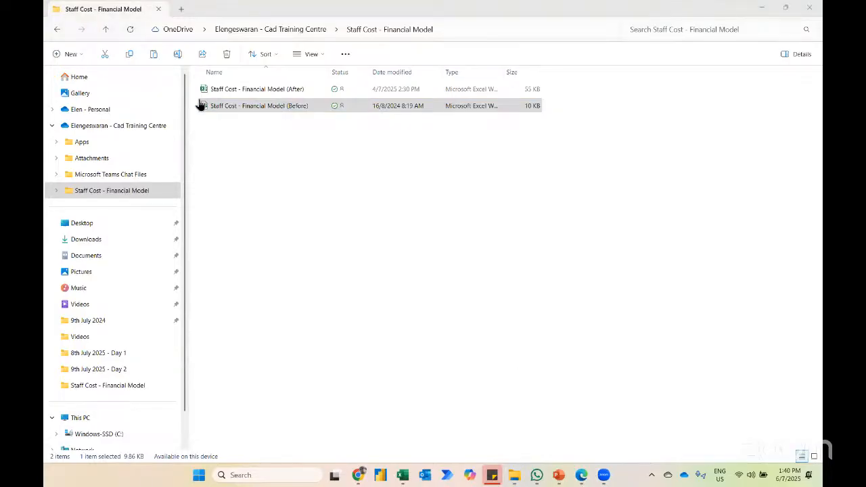
Step: Switch to the Staff Cost - Financial Model (Before) workbook in Excel and review the staff cost assumptions from headcount to annual bonus
key("alt+Tab")
key("alt+Tab")
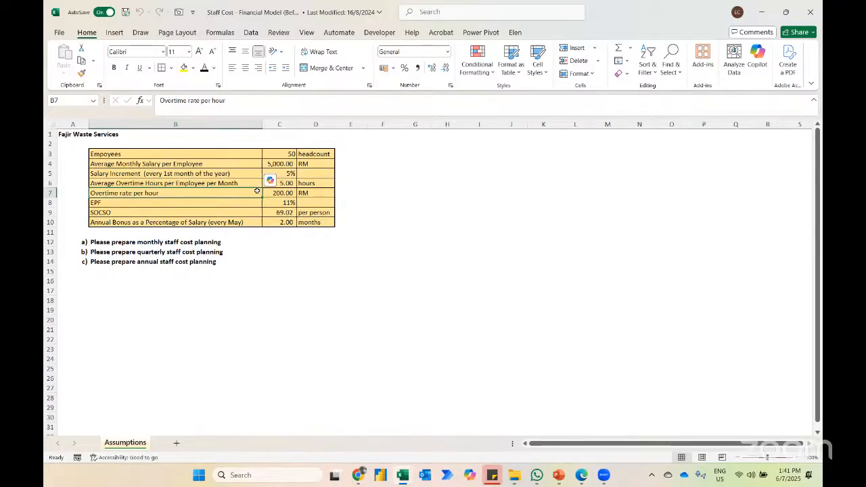
left_click(77, 134)
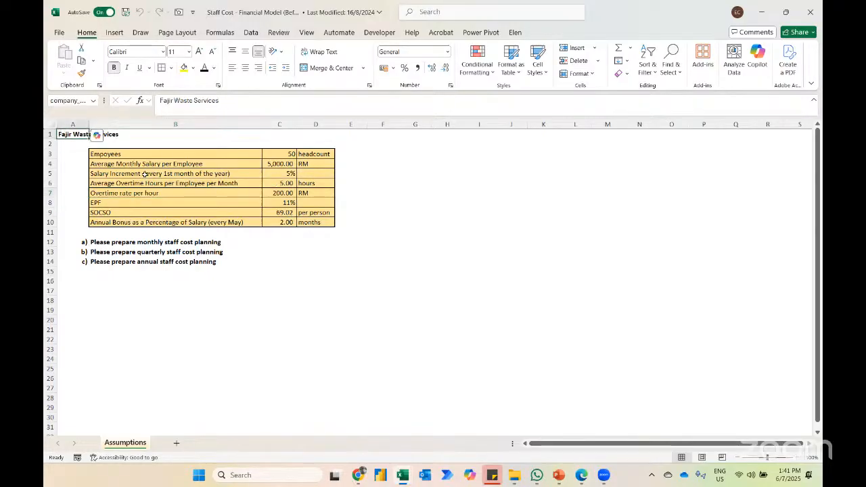
key("Down")
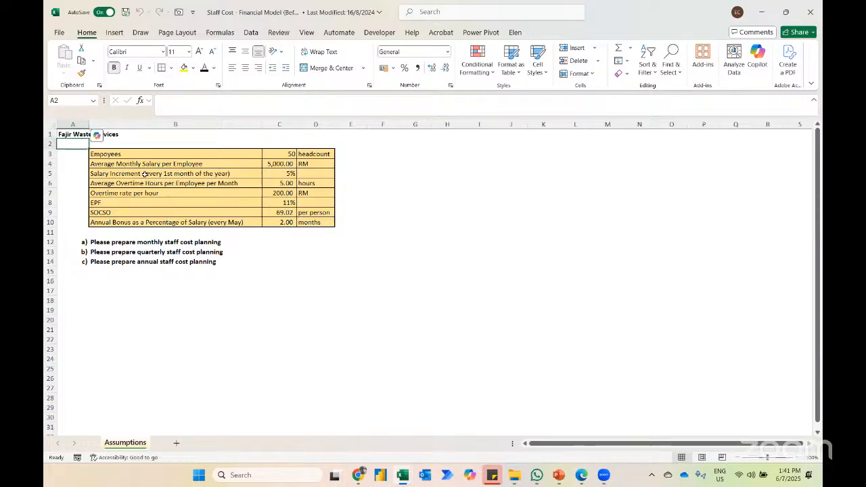
key("Down")
key("Right")
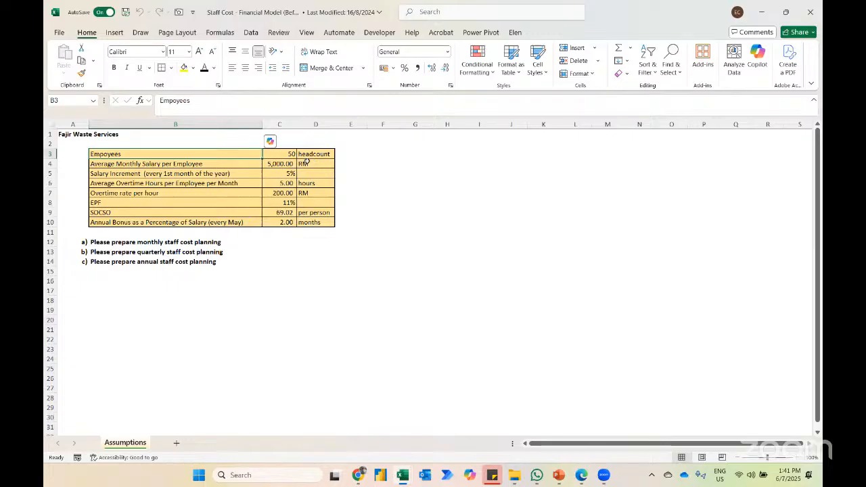
key("Down")
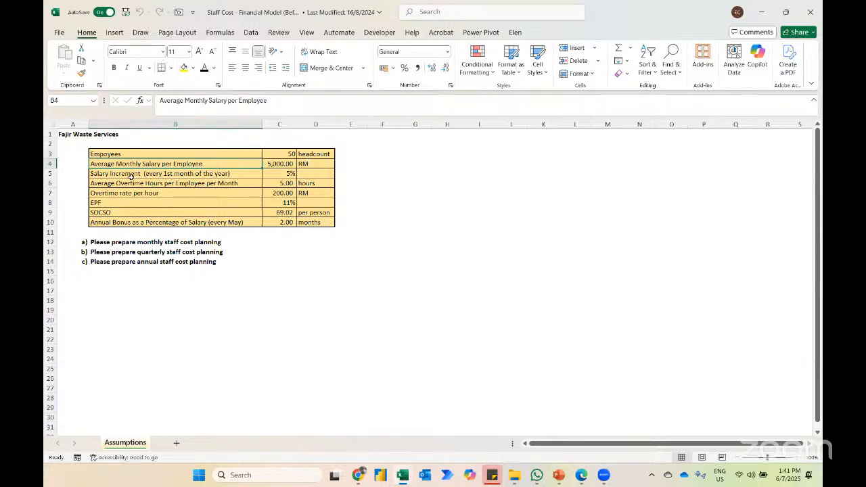
left_click(155, 172)
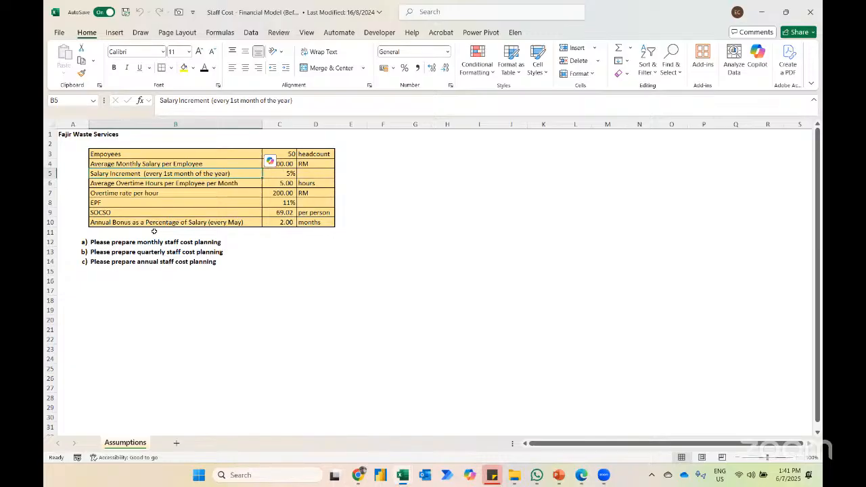
key("Down")
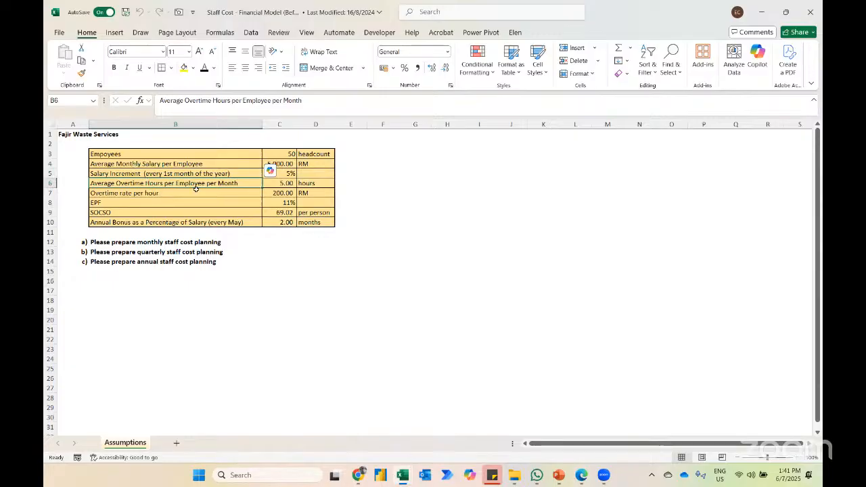
key("Down")
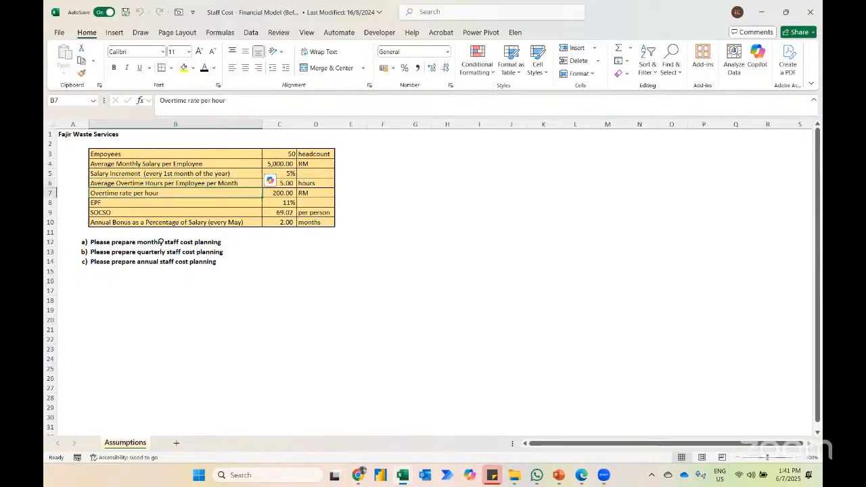
left_click(106, 228)
key("Up")
key("Up")
key("Up")
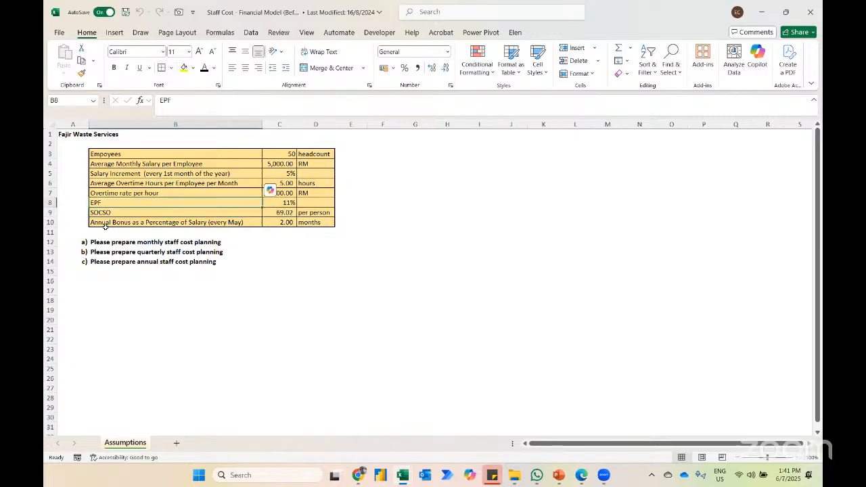
key("Down")
key("Down")
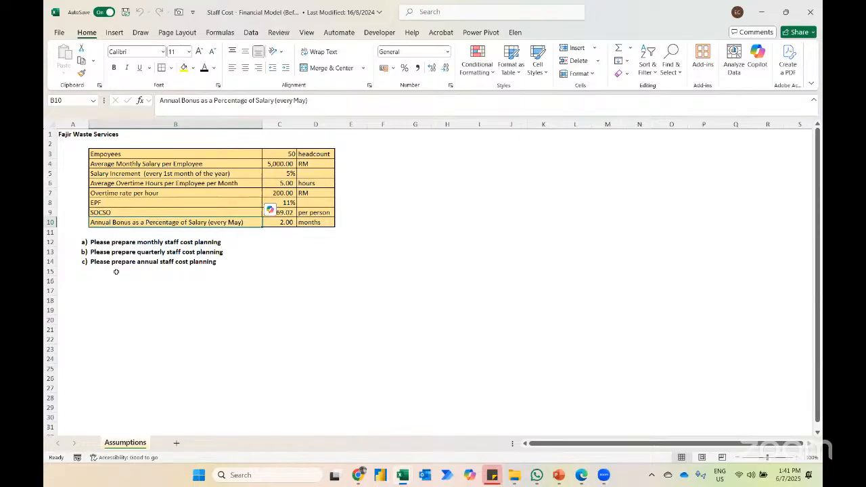
Step: Enter the labels Salary, Overtime and Bonus in cells B16 to B18, below the planning tasks
left_click(116, 282)
key("Caps_Lock")
type("S")
key("Caps_Lock")
type("alary")
key("Return")
key("Caps_Lock")
type("O")
key("Caps_Lock")
type("vertime")
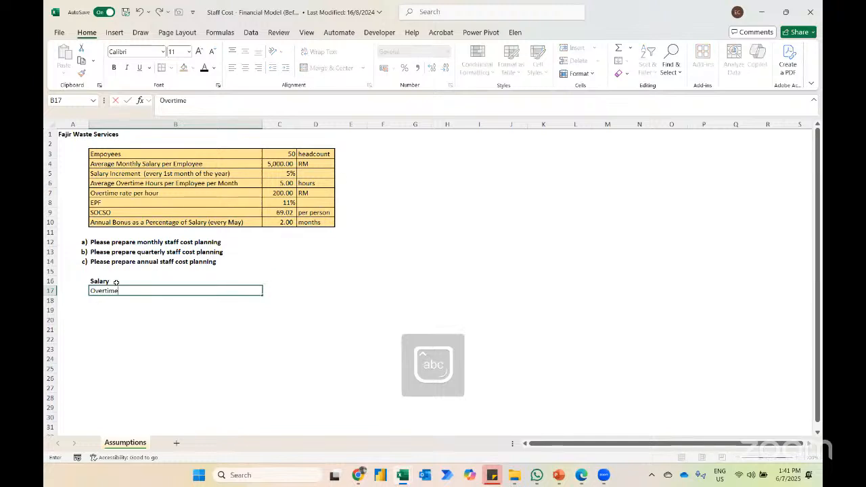
key("Return")
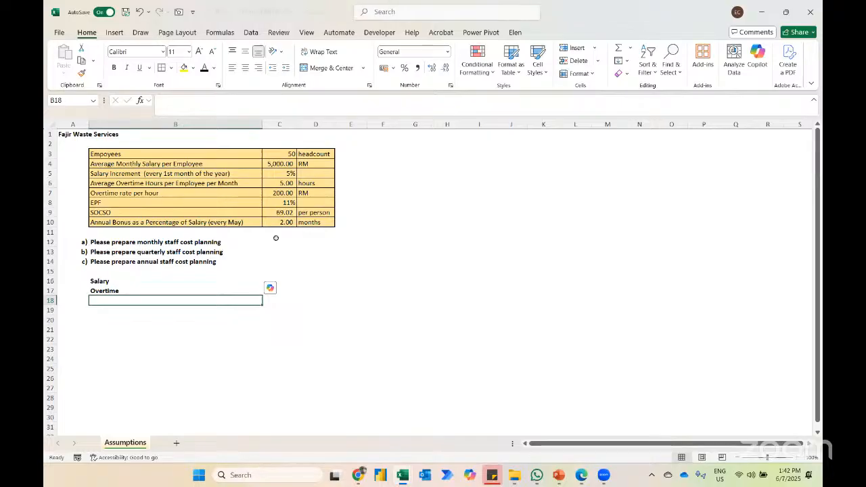
type("Bonus")
key("Return")
Step: Describe the salary calculation in C16 as "headcounts multiply average monthly salary"
key("Up")
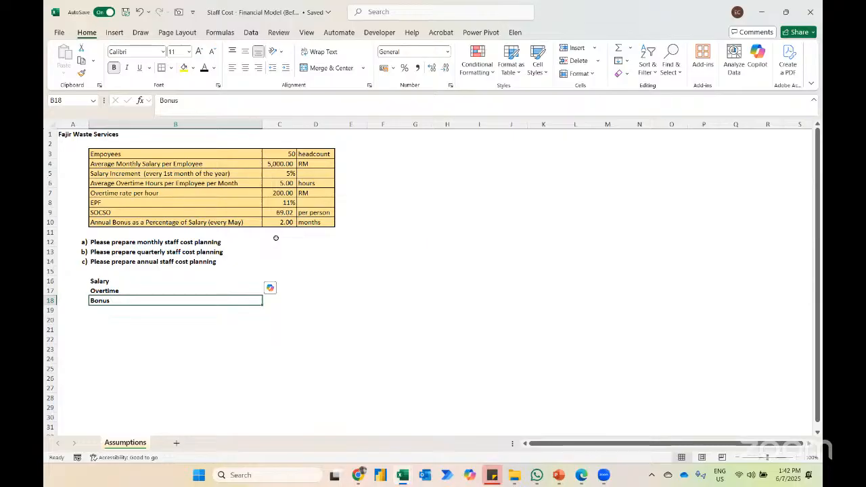
key("Up")
key("Up")
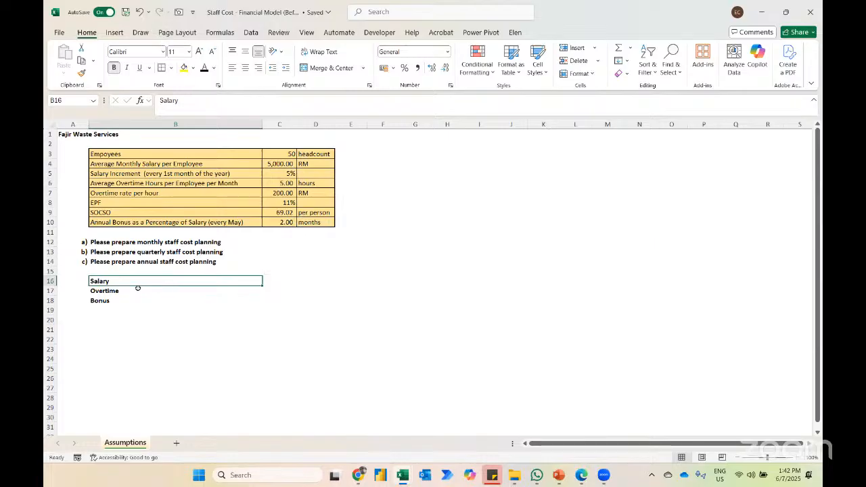
key("Right")
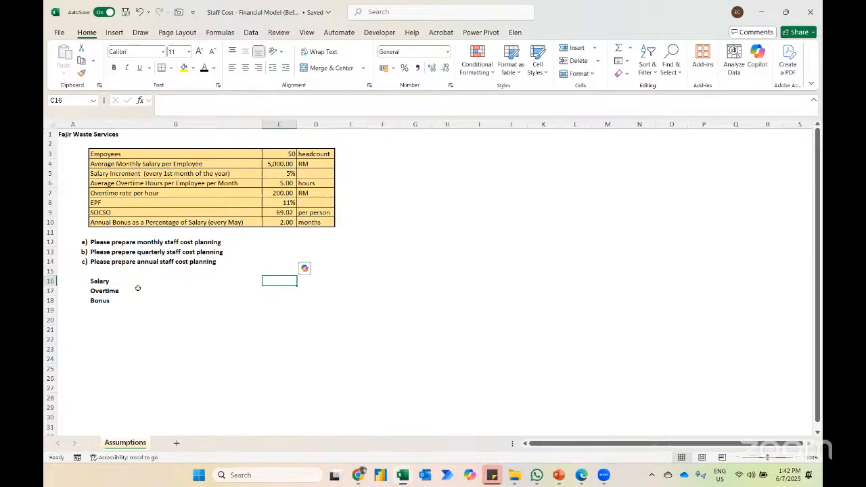
type("he")
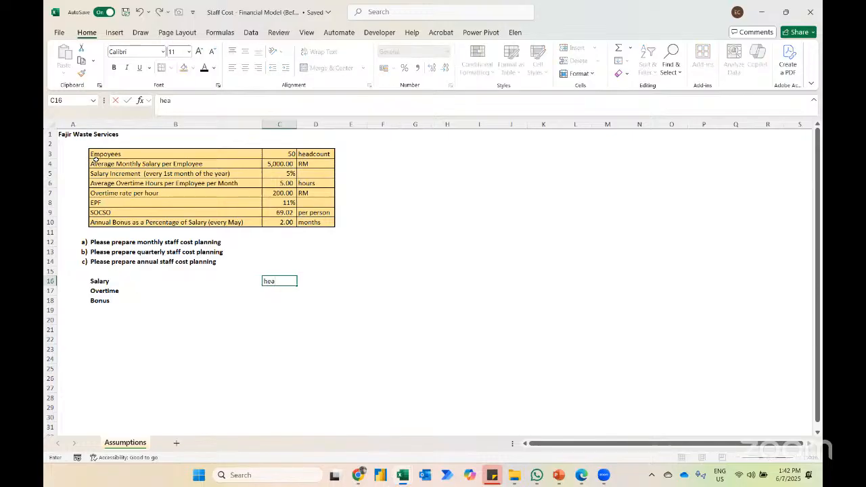
type("adcounts *")
key("BackSpace")
type("multi")
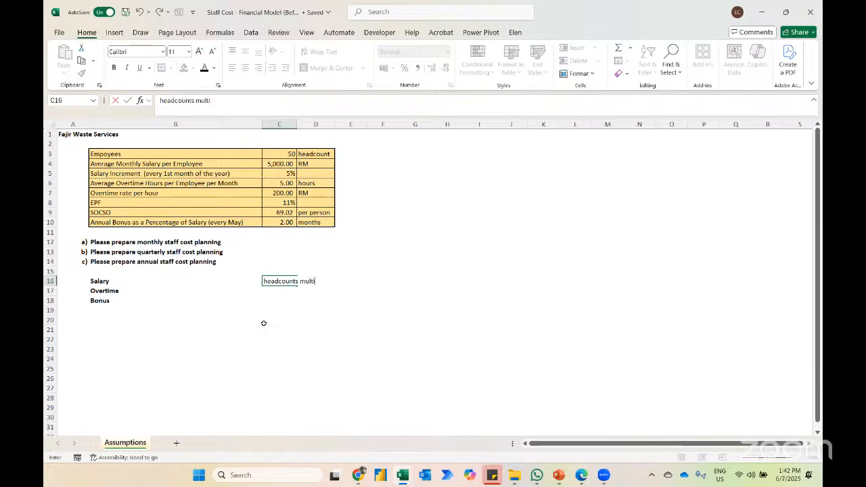
type("ply")
type("average monthly salary")
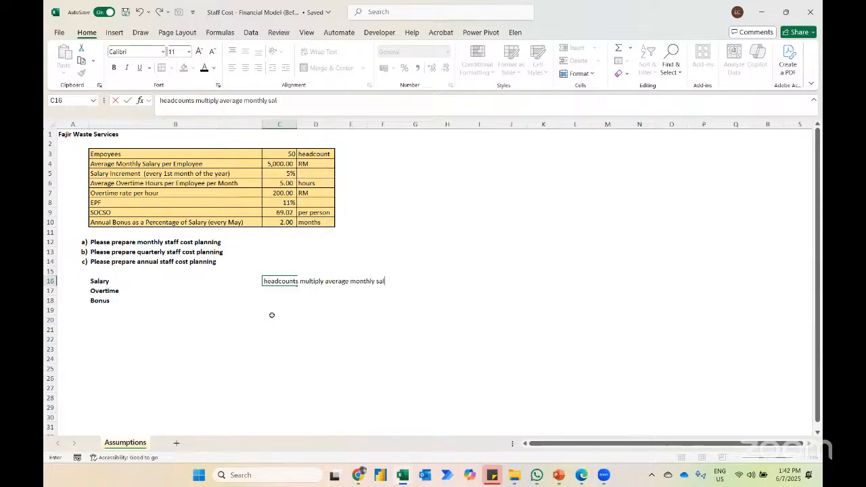
key("Return")
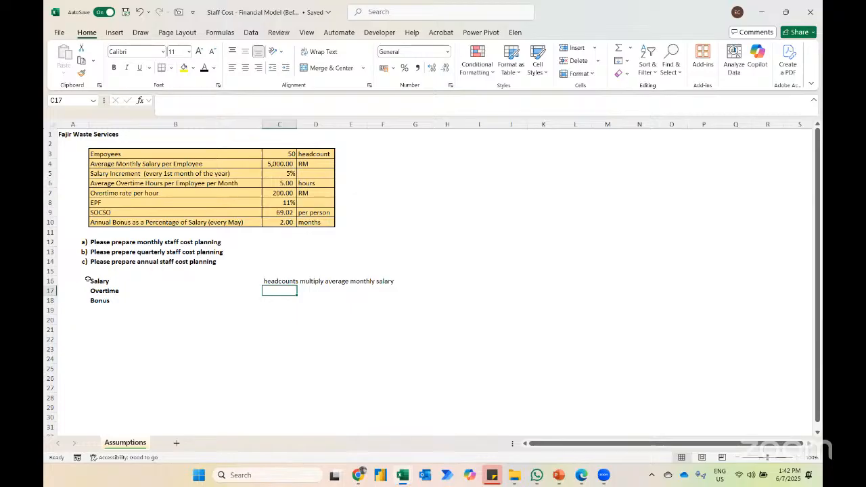
Step: Describe the overtime calculation in C17 as "headcounts multiply overtime rate per hour multiply overtime hour"
type("headcounts")
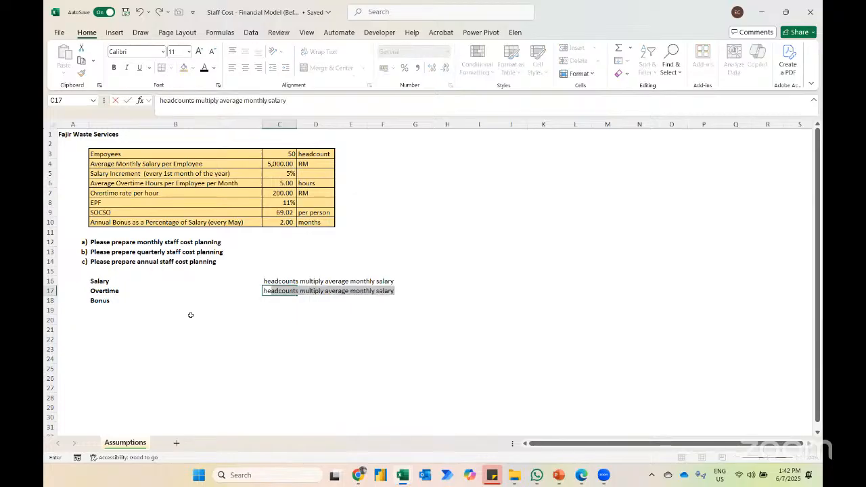
type(" multiply")
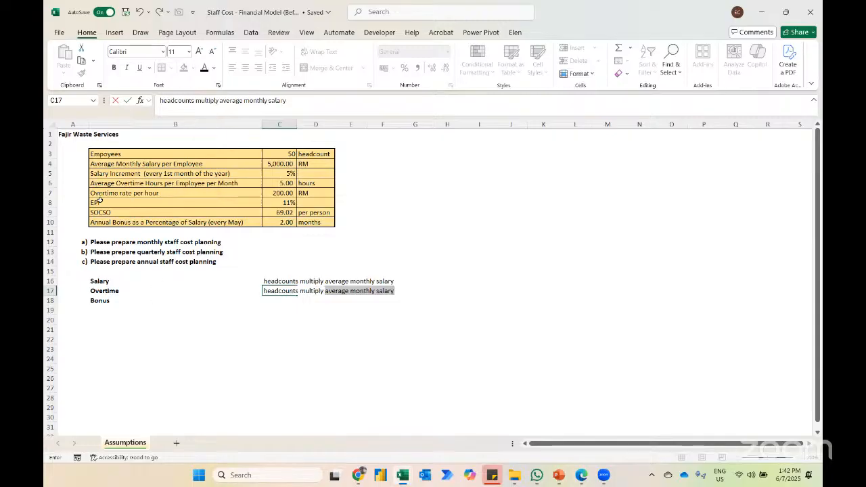
type("ove")
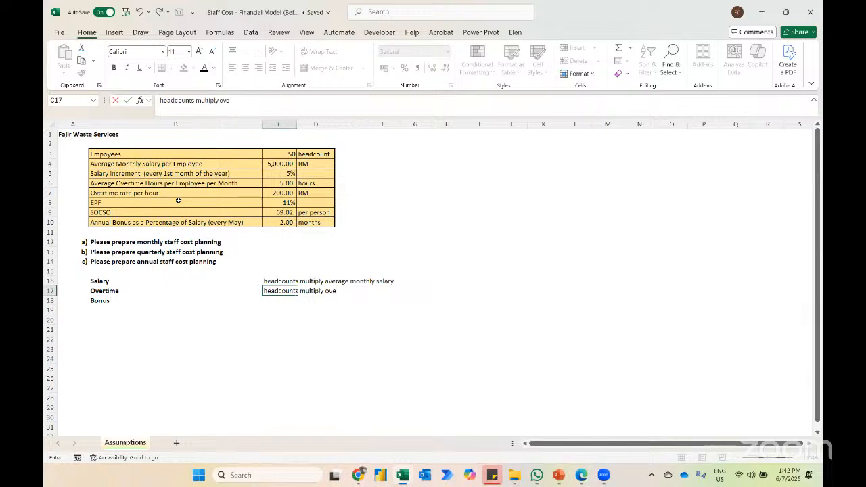
type("rtime rate per hour")
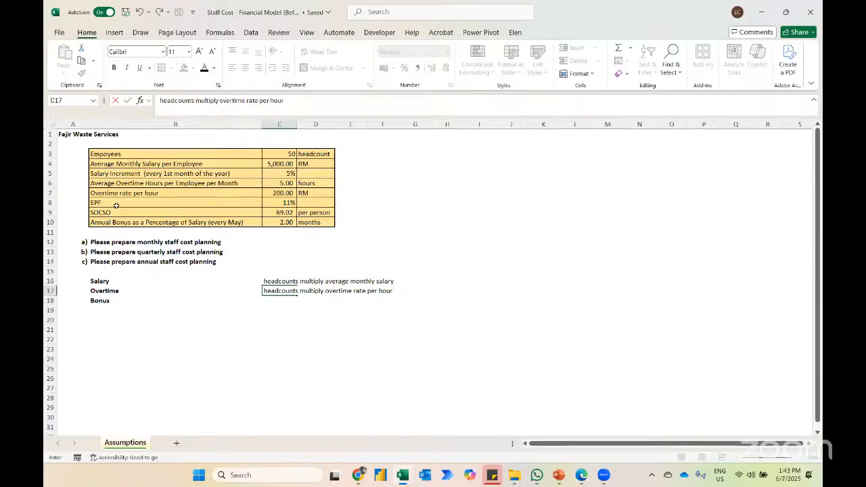
type("multiply overtime hour")
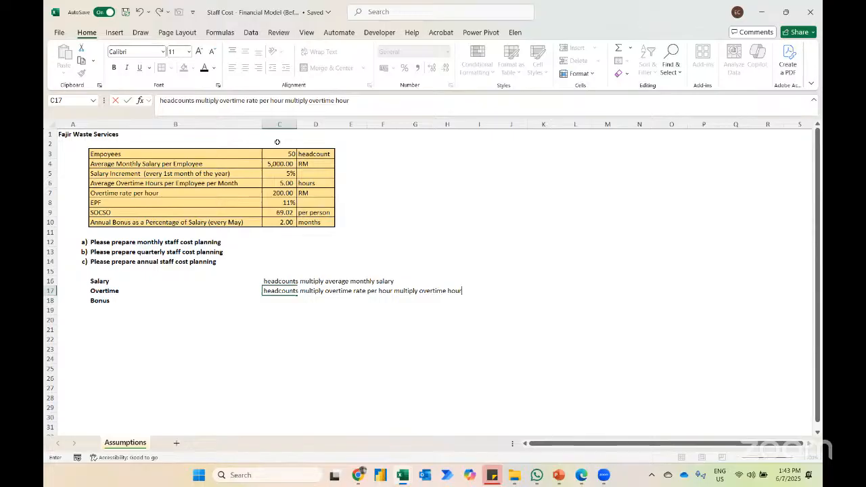
key("Return")
Step: Extend the salary description in C16 by appending "multiply salary increment"
key("Up")
key("Up")
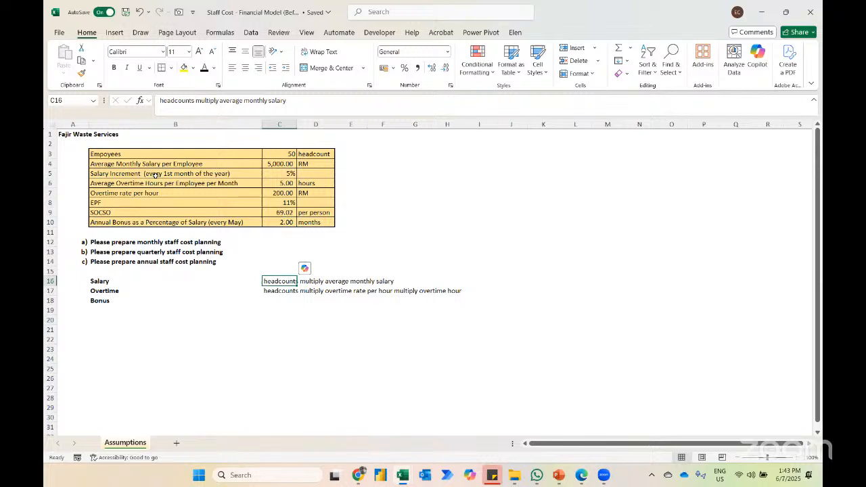
key("F2")
type("multiply")
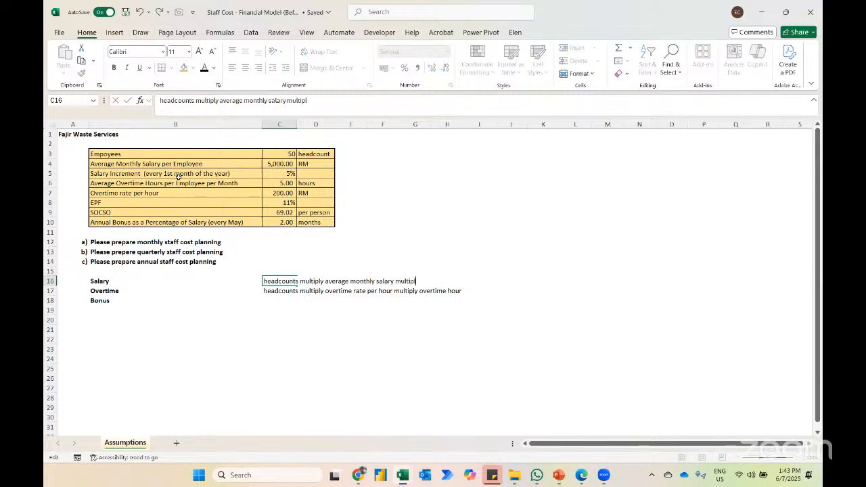
type(" salary increment")
key("Return")
key("Return")
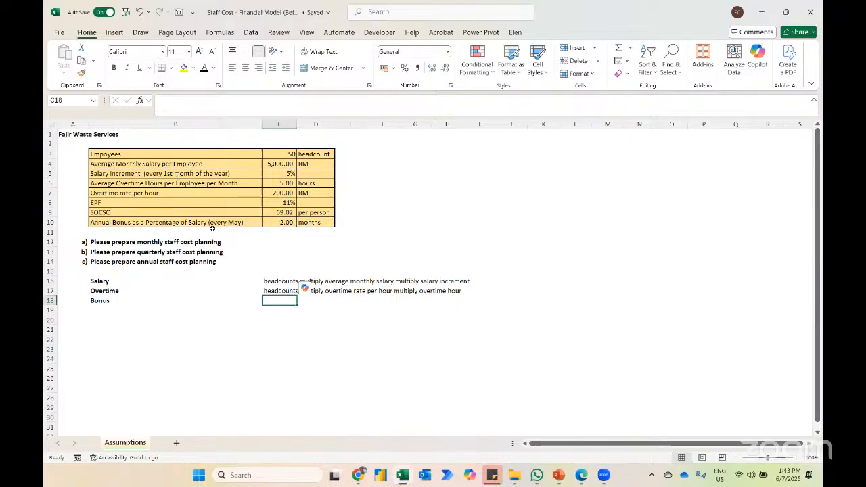
Step: Describe the bonus calculation in C18 as "salary multiply 2 multiply May"
type("salary multiply 2")
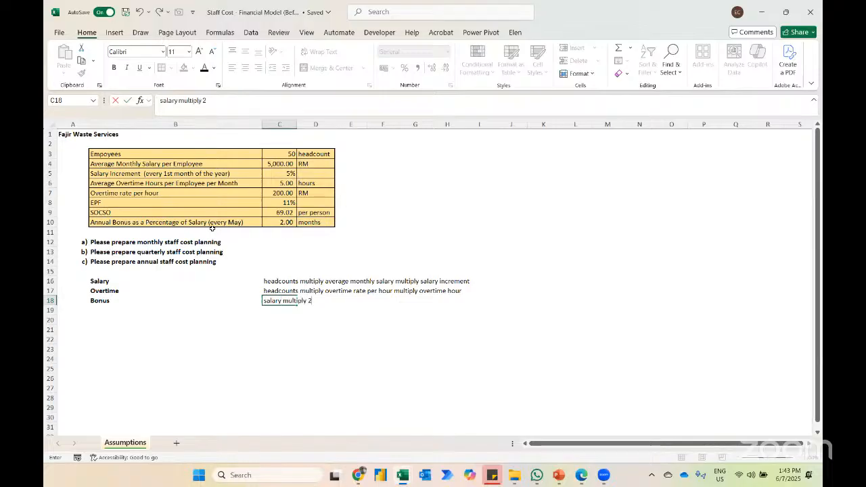
type(" multiply")
type("May")
key("Return")
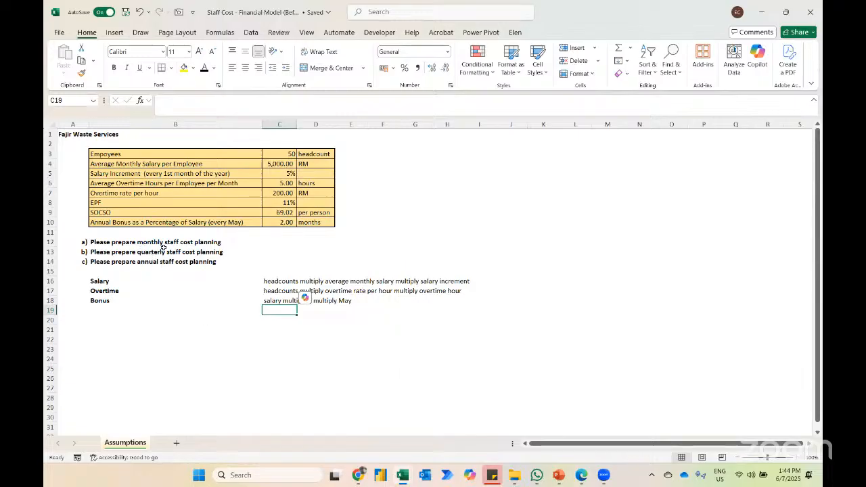
Step: List the model components Time Driver, Flag and Accounting items in cells B22 to B24
left_click(134, 348)
key("Up")
key("Caps_Lock")
type("T")
key("Caps_Lock")
type("ime Driver")
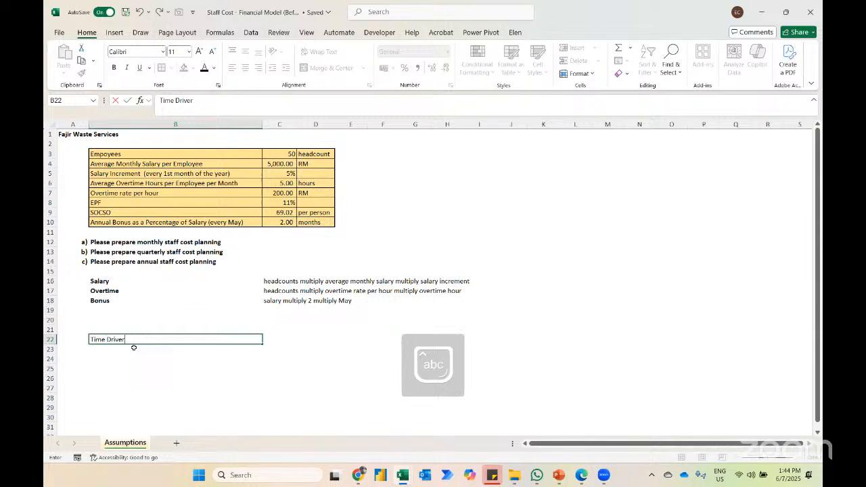
key("Return")
type("Flag")
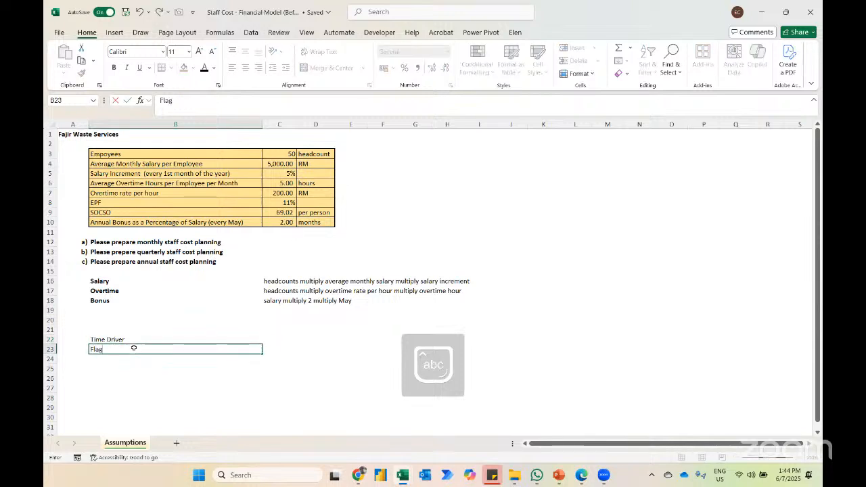
key("Return")
key("Caps_Lock")
key("Caps_Lock")
type("Accounting")
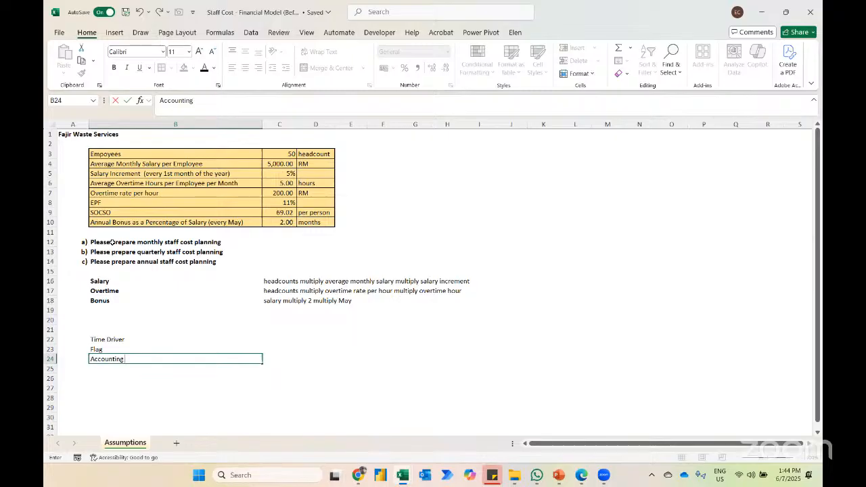
type("items")
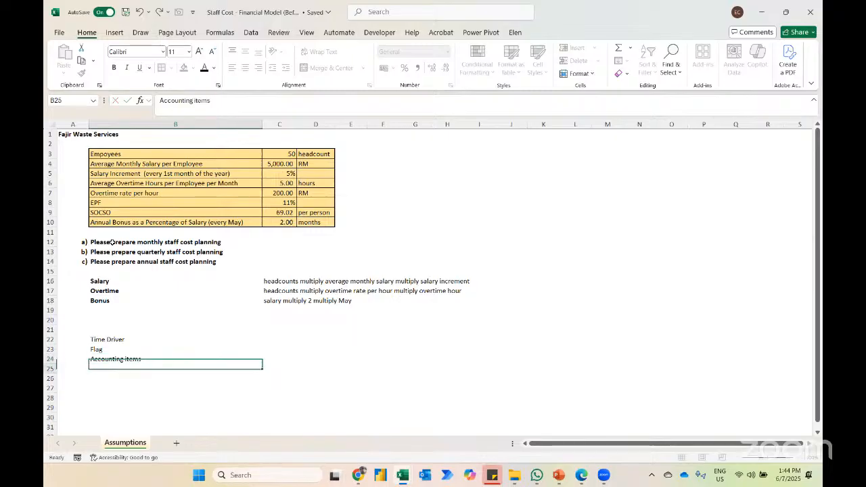
Step: Add a new blank worksheet after the Assumptions sheet
key("Up")
key("Up")
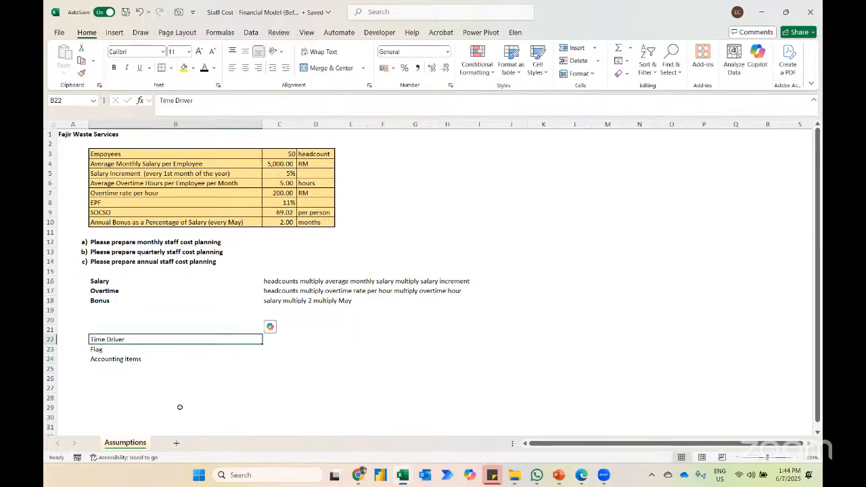
left_click(176, 442)
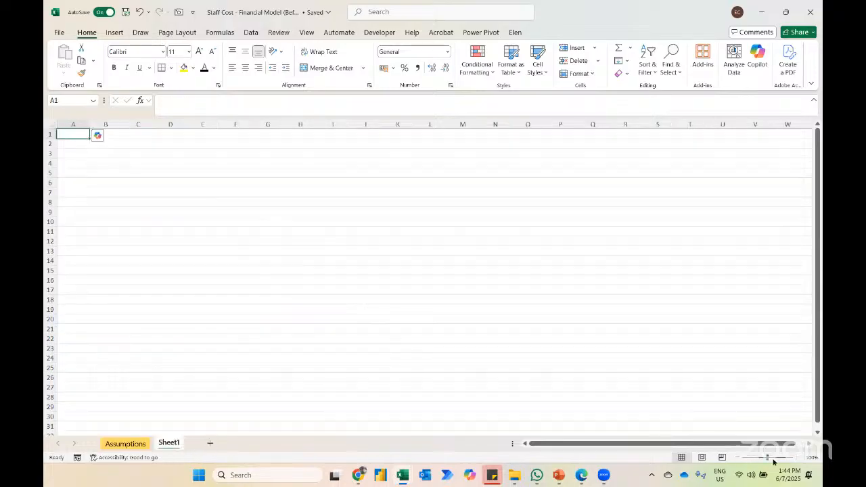
Step: Enlarge the view of the blank Sheet1 and select cell C1
left_click(799, 457)
left_click(799, 457)
left_click(798, 457)
left_click(798, 457)
left_click(798, 458)
left_click(797, 457)
left_click(798, 457)
double_click(797, 457)
double_click(798, 458)
key("Right")
key("Right")
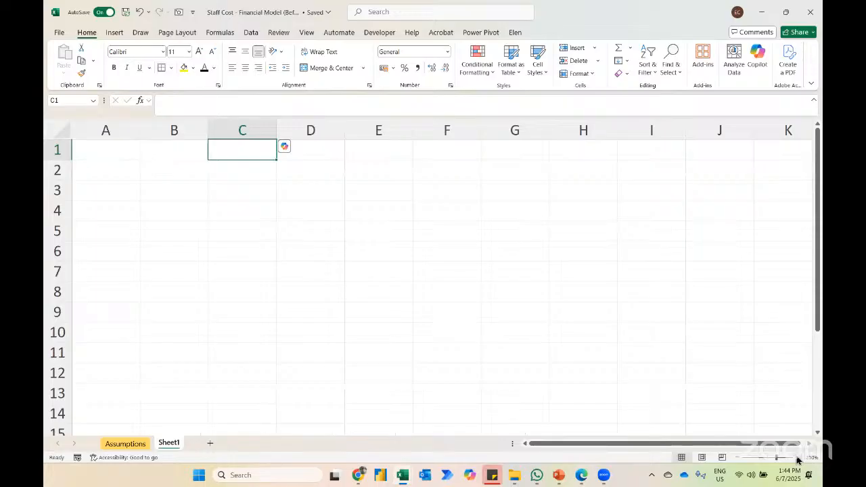
type("ctrl")
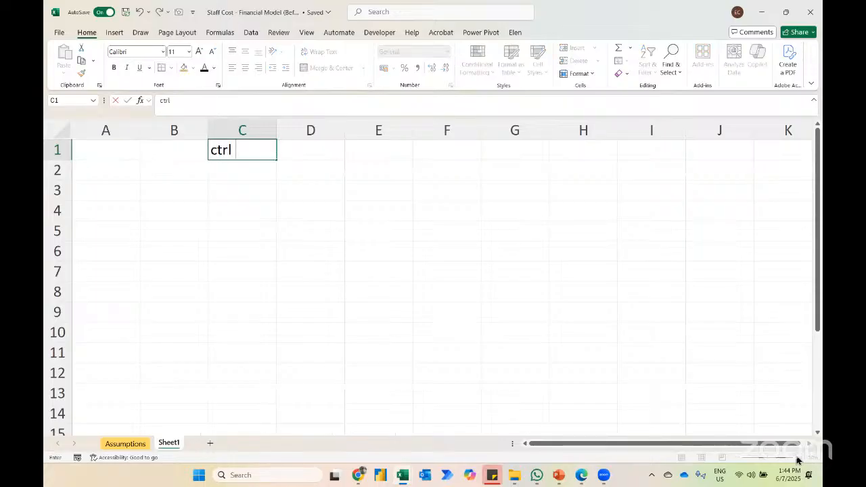
type(" ;")
key("Escape")
Step: Insert today's date, 6/7/2025, as a fixed value in cell C1
key("ctrl+semicolon")
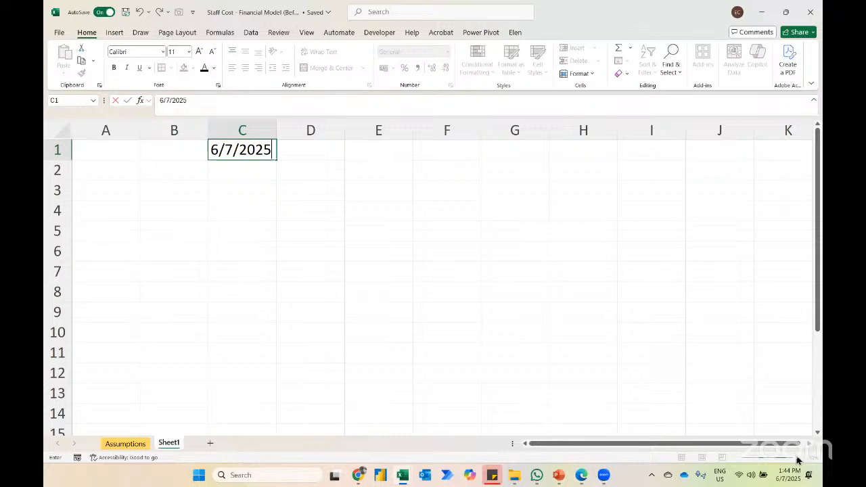
key("Return")
key("Up")
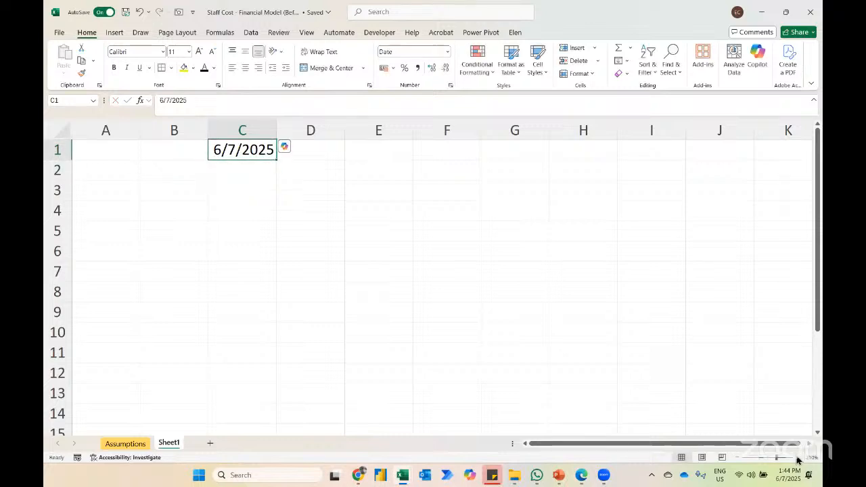
Step: Calculate the month-end date of C1 in cell C2 with =EOMONTH(C1,0)
key("Down")
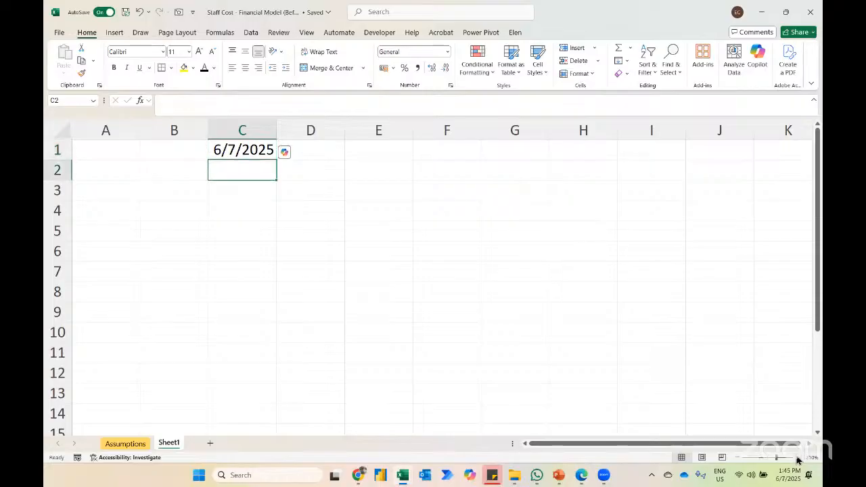
type("=")
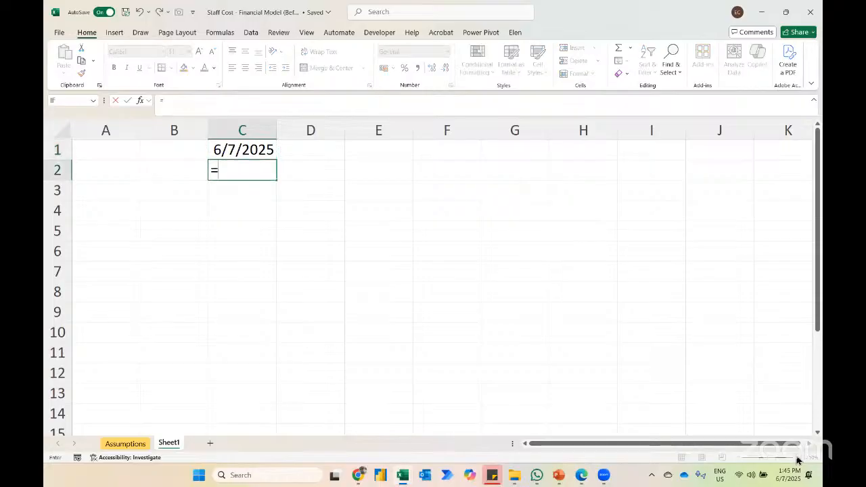
type("eom")
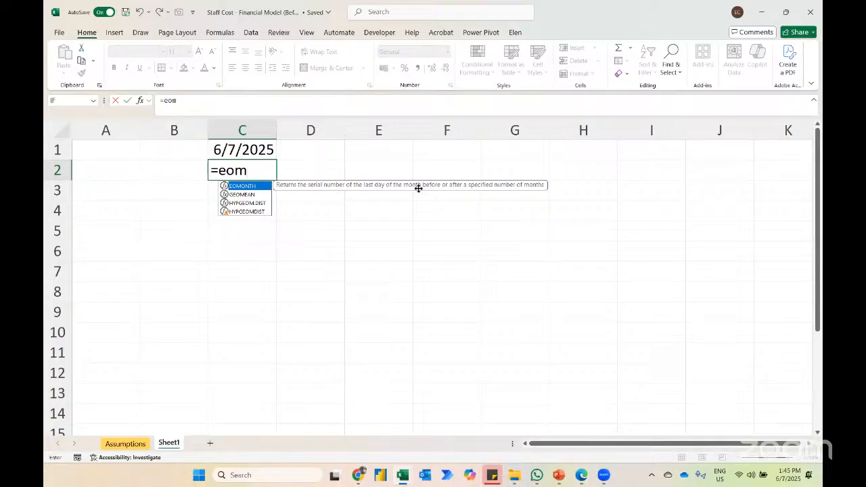
key("Tab")
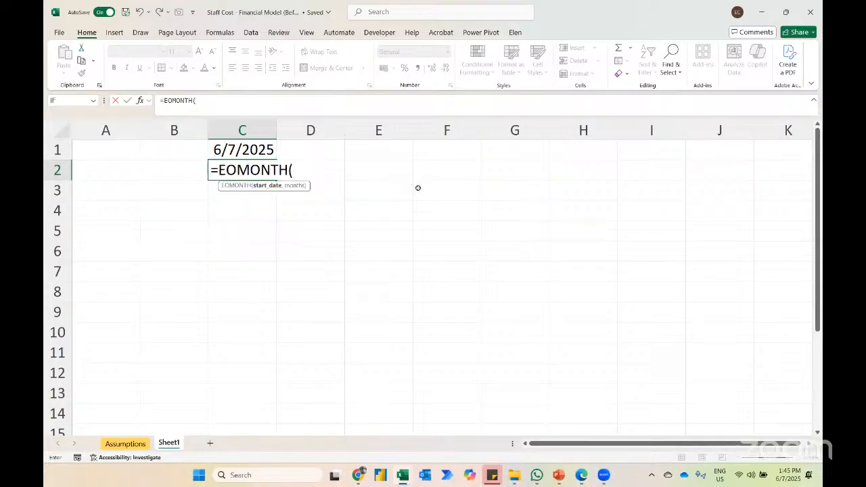
left_click(243, 150)
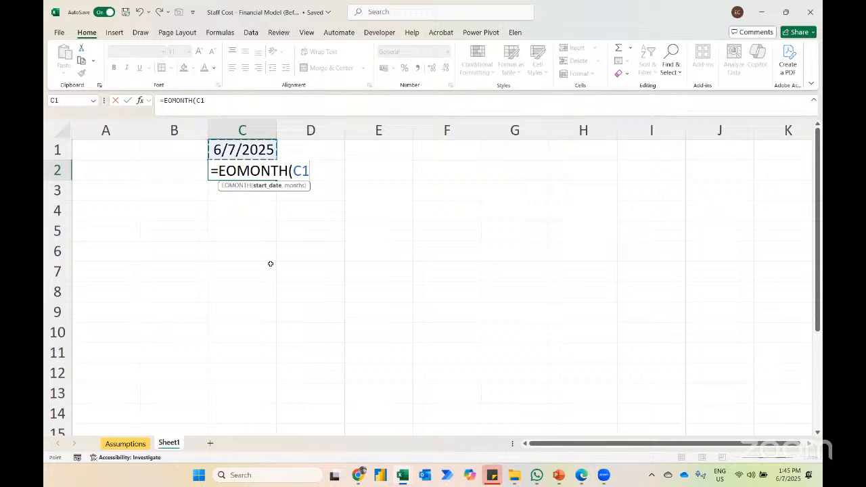
type(",0")
key("Return")
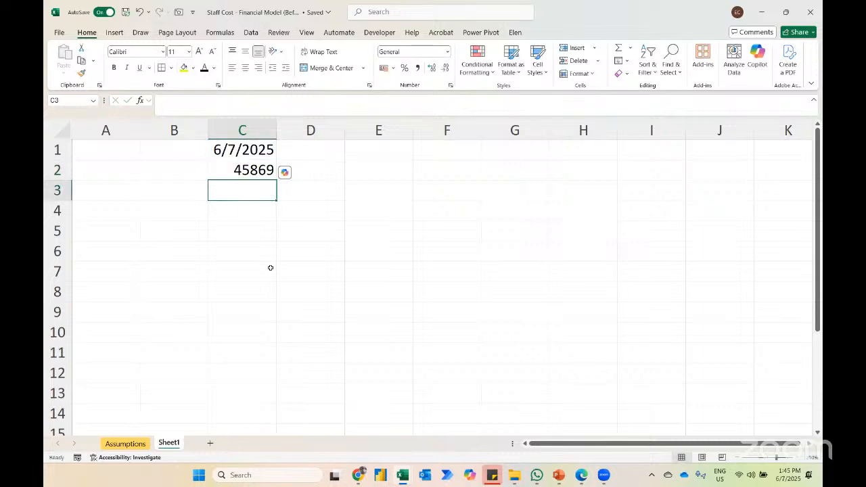
Step: Format the EOMONTH result in C2 as a Short Date
key("Up")
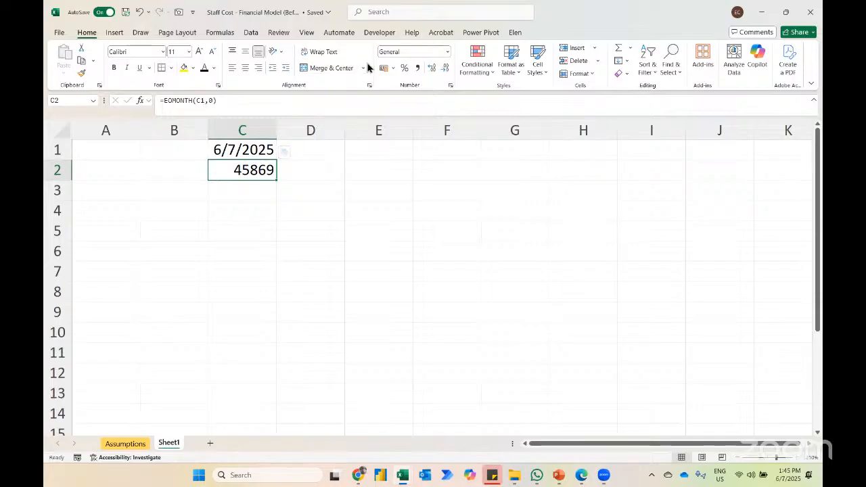
left_click(447, 52)
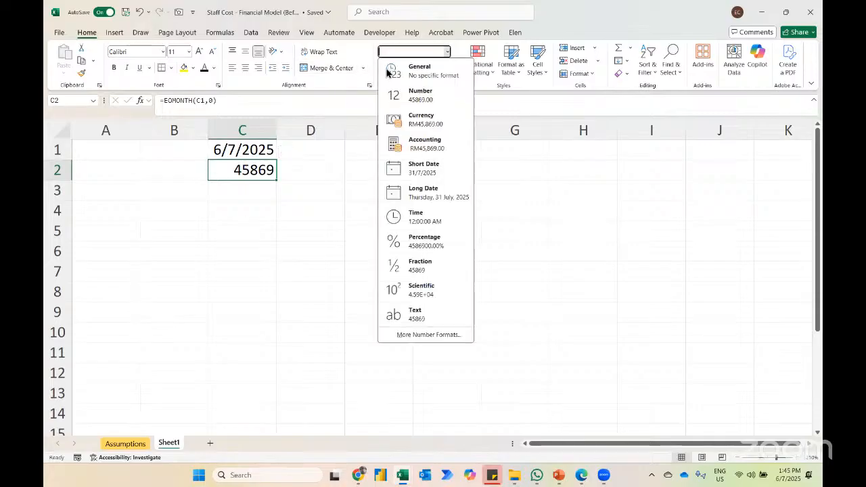
left_click(414, 175)
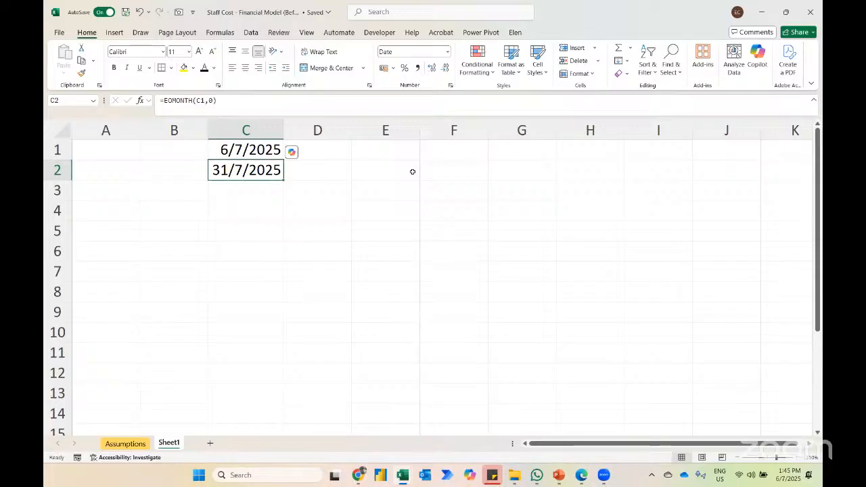
Step: Change the months argument of the EOMONTH formula in C2 to 2
key("F2")
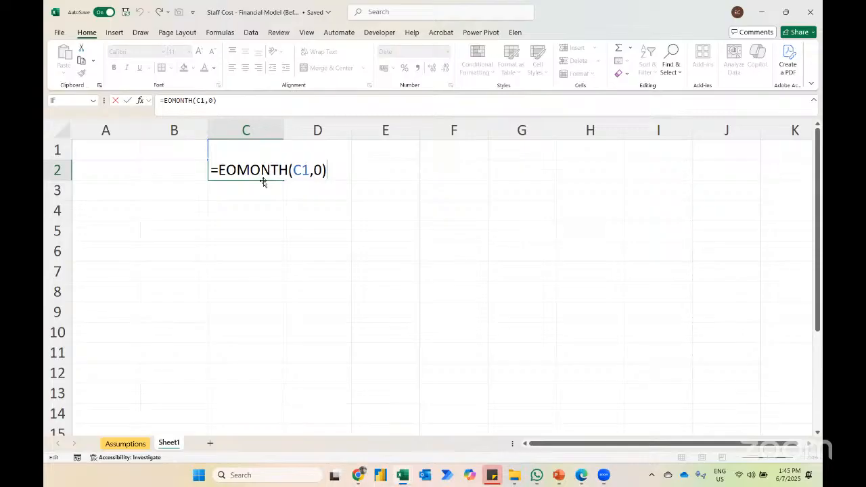
key("BackSpace")
key("BackSpace")
type("2")
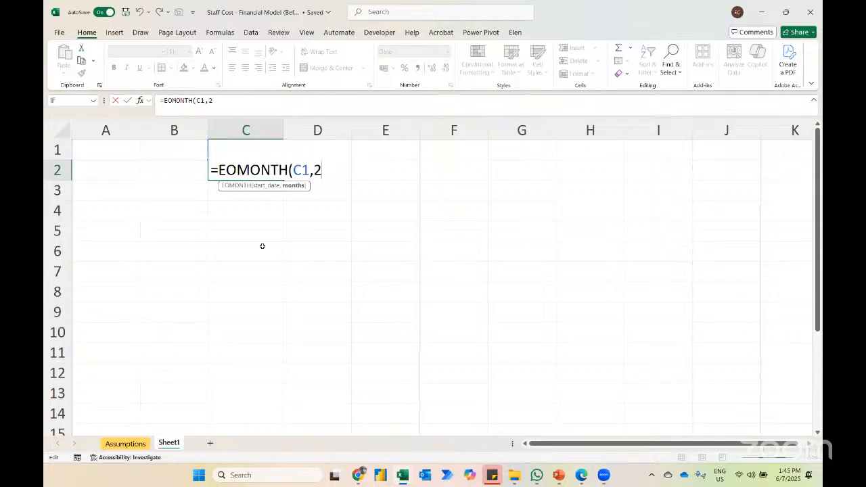
key("Return")
key("Up")
key("Up")
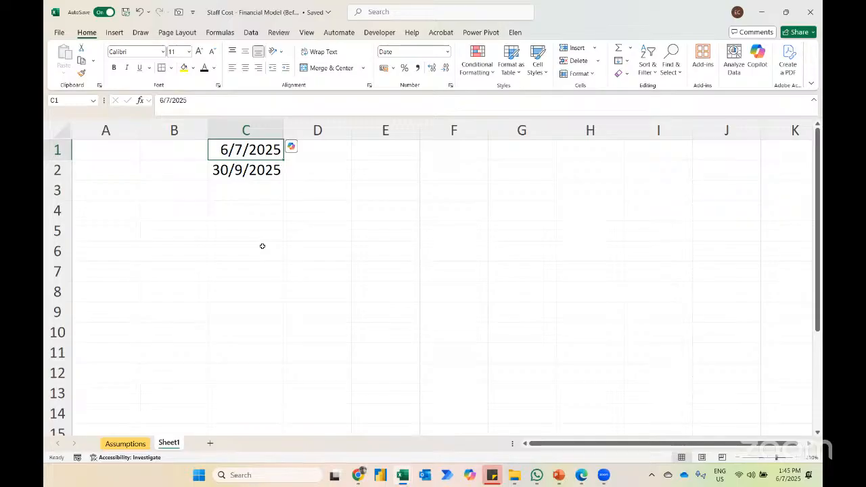
Step: Change the months argument of the EOMONTH formula in C2 to -3
key("Down")
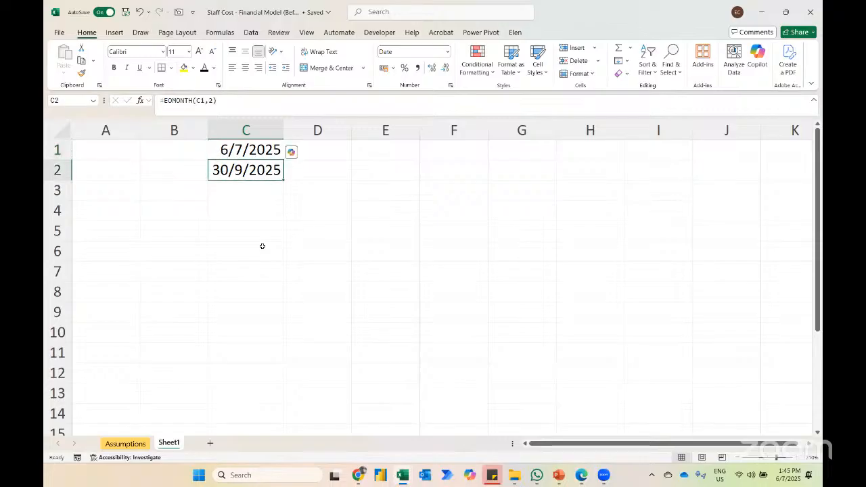
key("F2")
key("BackSpace")
key("BackSpace")
type("-3")
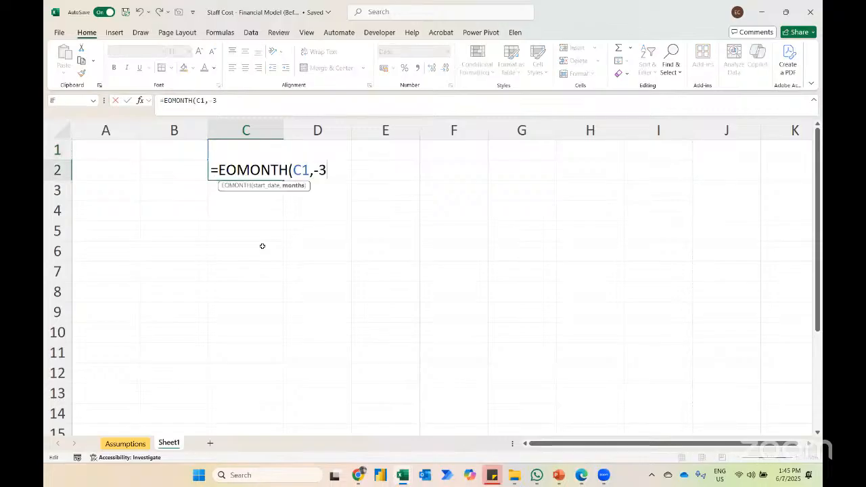
key("Return")
key("Up")
key("Up")
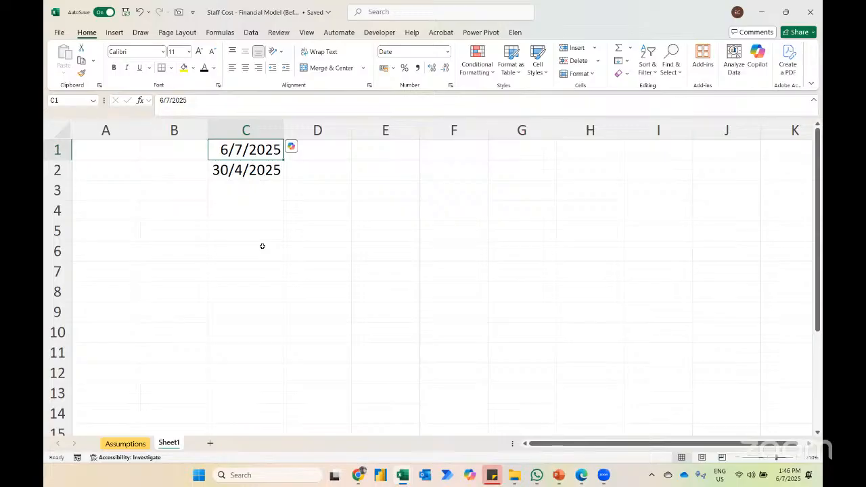
Step: Set the months argument of the EOMONTH formula in C2 back to 0
key("Down")
key("F2")
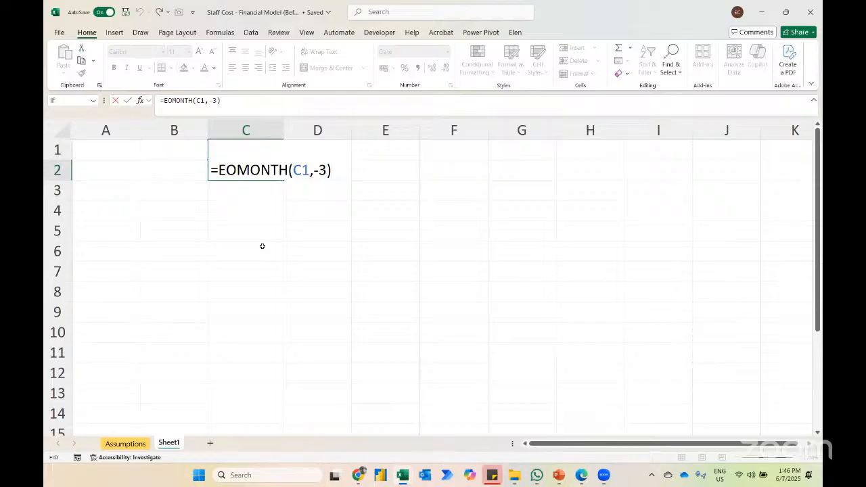
key("BackSpace")
key("BackSpace")
key("BackSpace")
type("0")
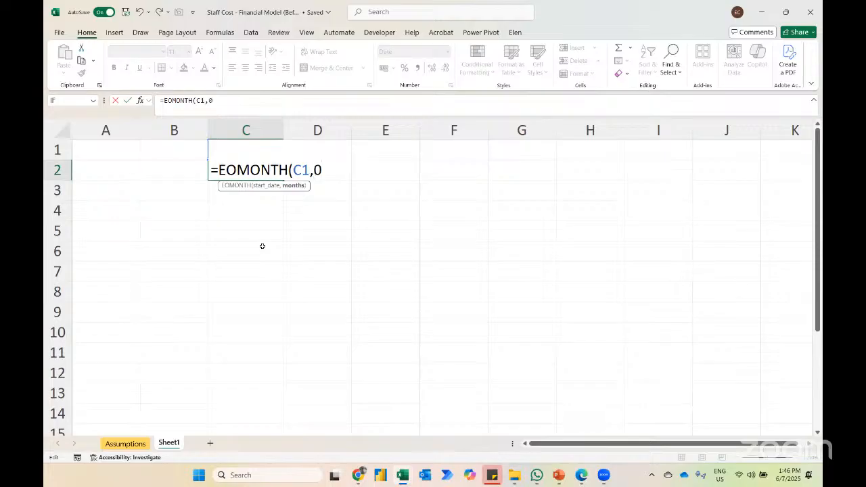
key("Return")
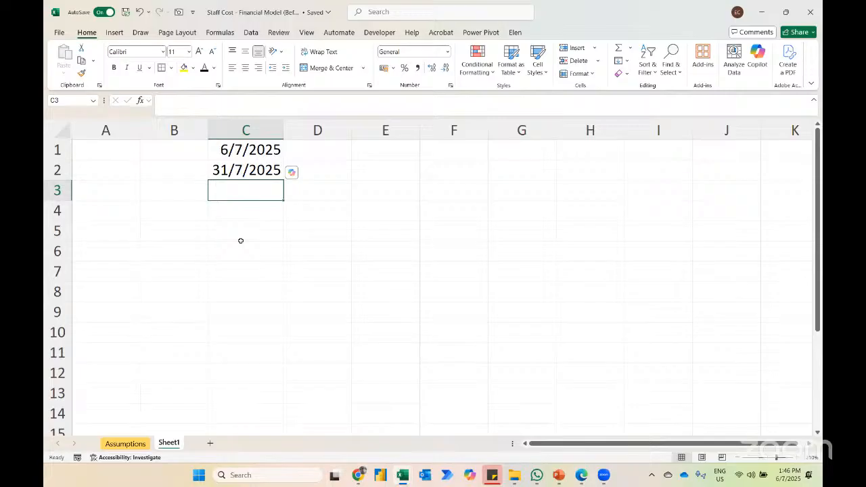
Step: Convert the C2 date to a month-and-year label in C3 with =TEXT(C2,"mmm yy")
type("=")
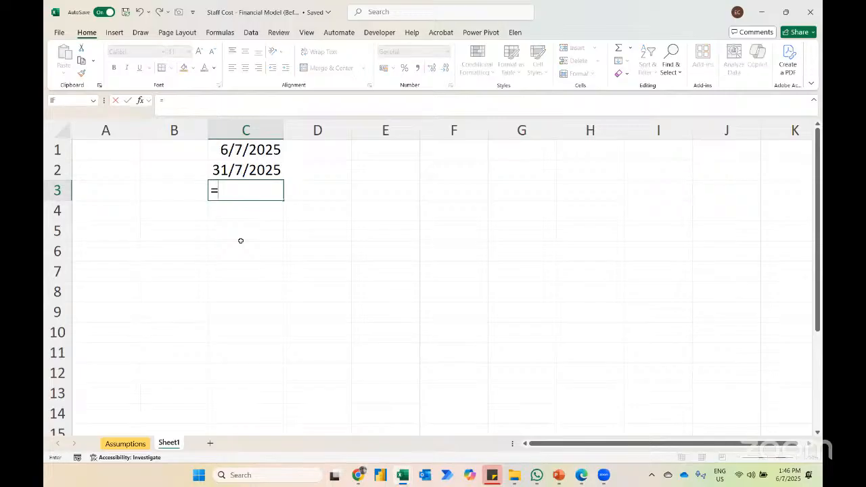
type("text")
key("Tab")
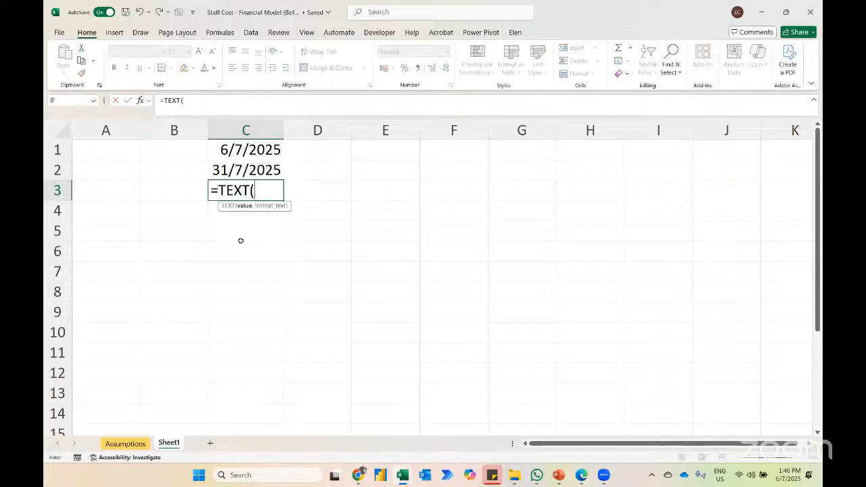
key("BackSpace")
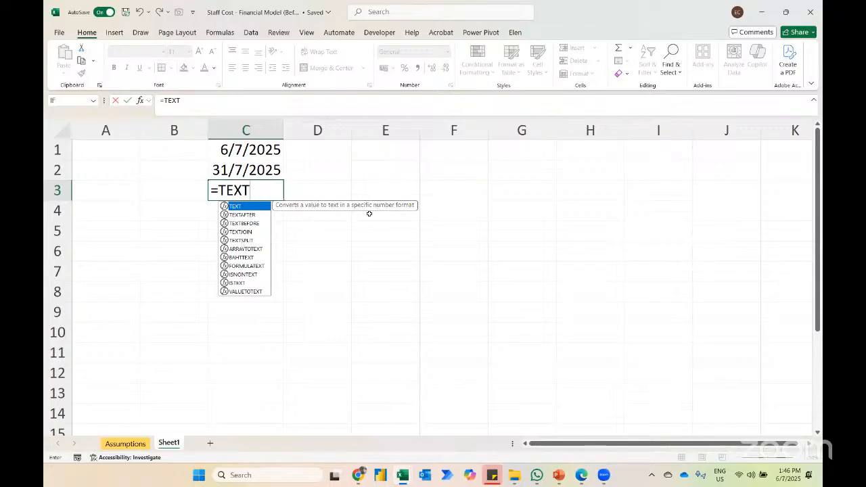
key("Tab")
key("Up")
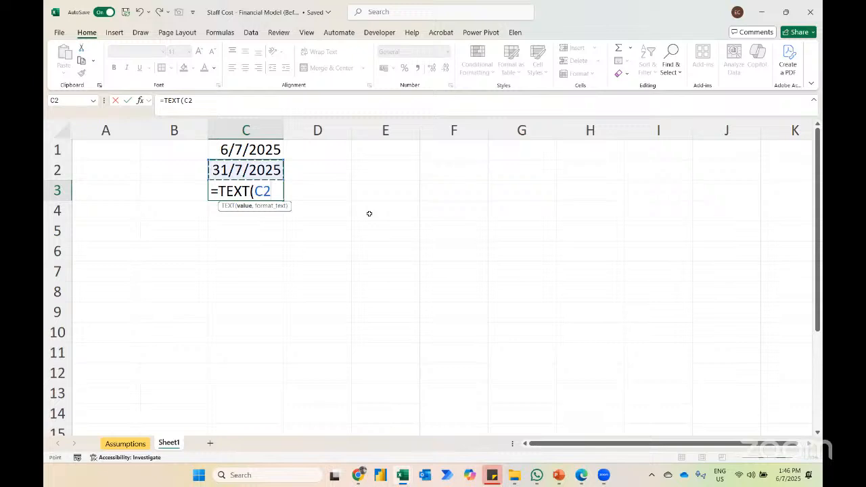
type(",\"mmm")
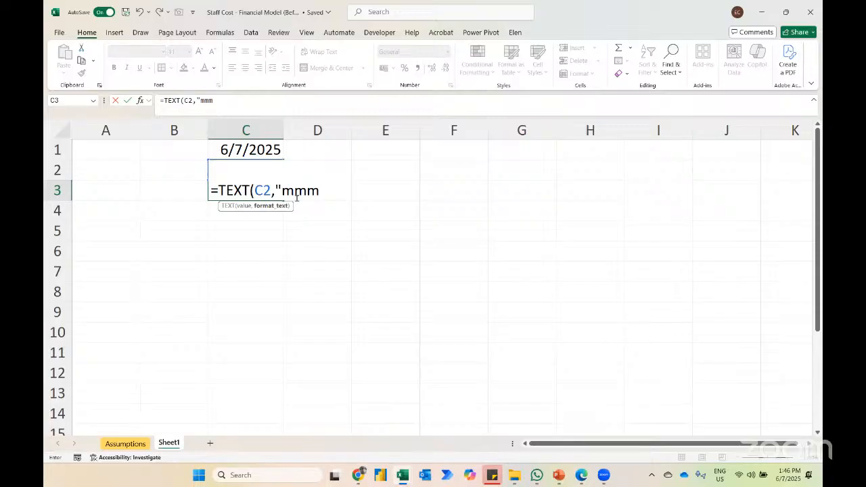
type(" yy\"")
key("Return")
key("Up")
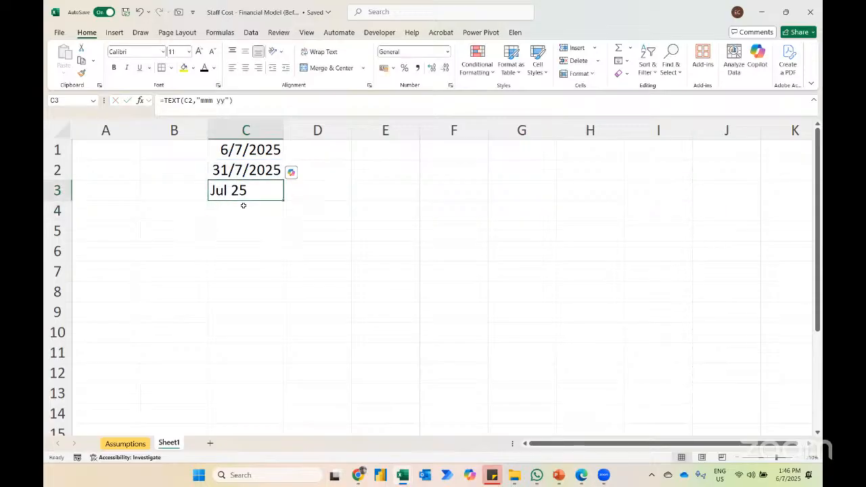
Step: Change the TEXT formula in C3 to give only the full month name, using the format "mmmm"
key("F2")
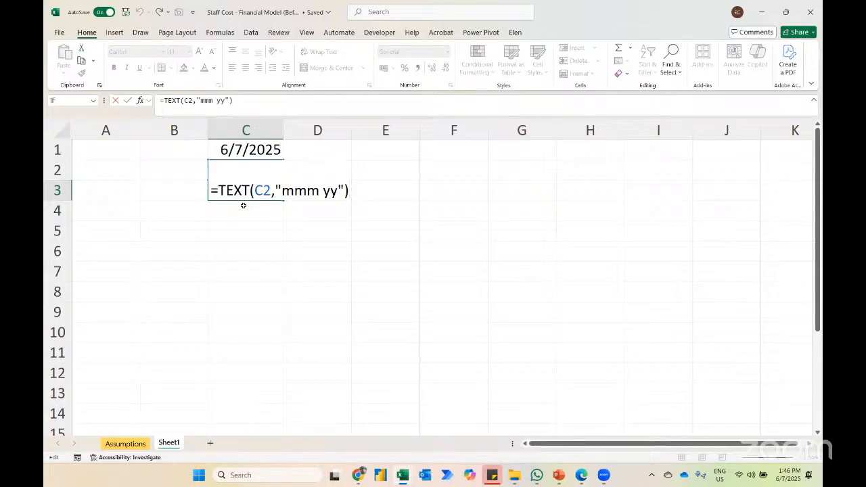
key("BackSpace")
key("BackSpace")
key("BackSpace")
key("BackSpace")
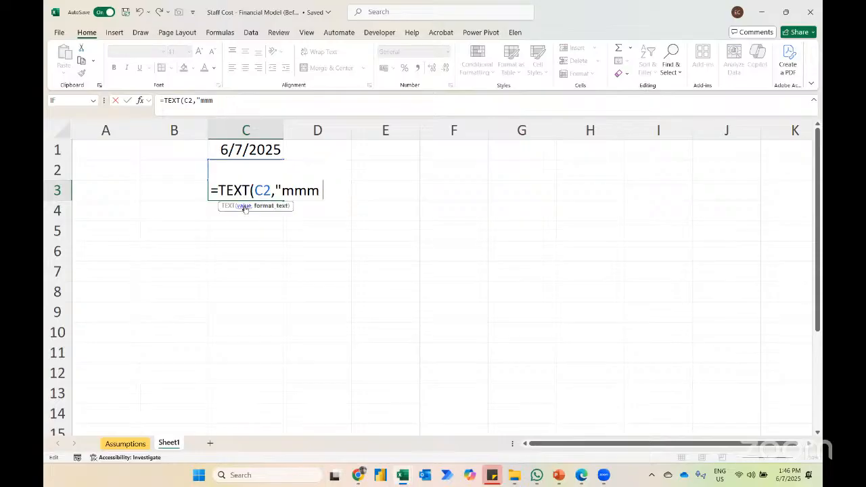
type("m\"")
key("Return")
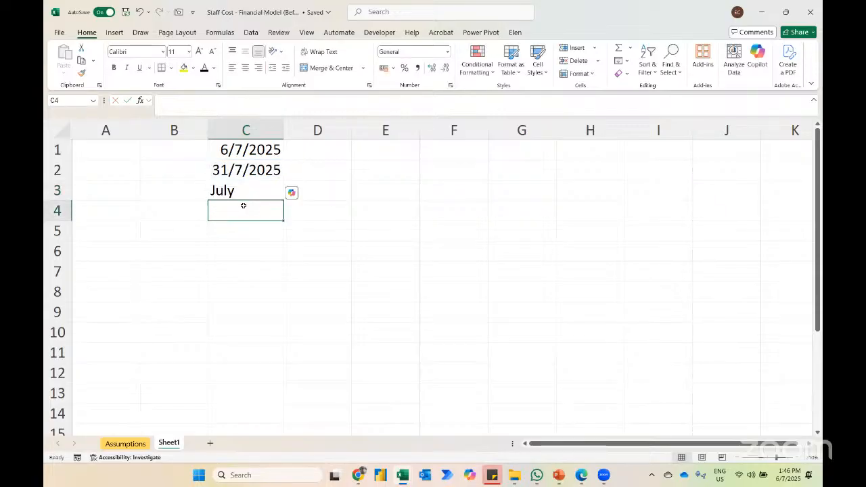
Step: Change the format in the C3 TEXT formula to "mmm yyyy" for a four-digit year
key("Up")
key("F2")
key("BackSpace")
key("BackSpace")
key("BackSpace")
type("yyy")
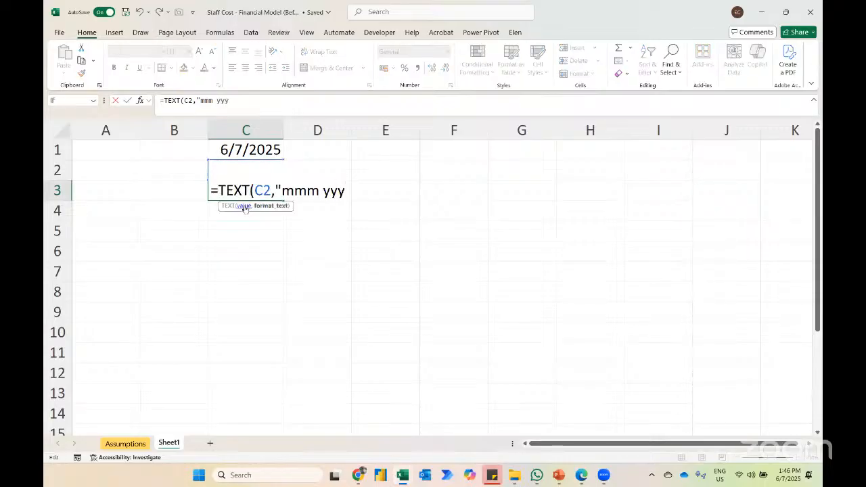
type("y\"")
key("Return")
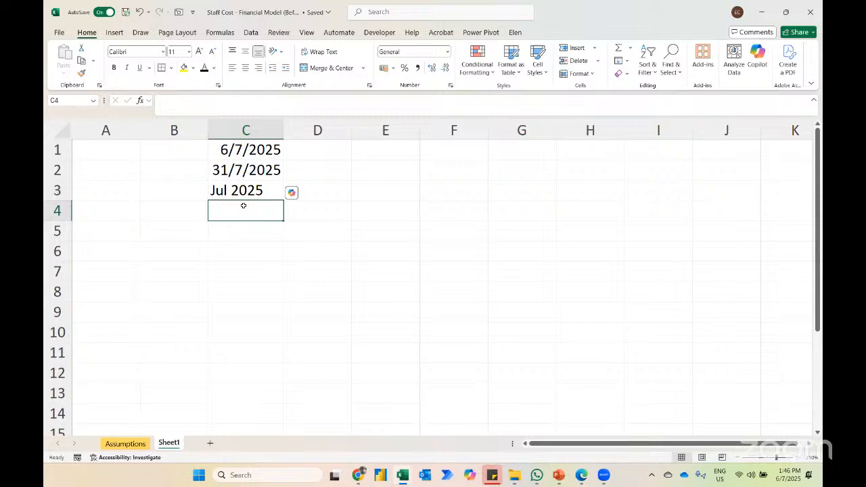
Step: Restore the format in the C3 TEXT formula to "mmm yy" for a two-digit year
key("Up")
key("F2")
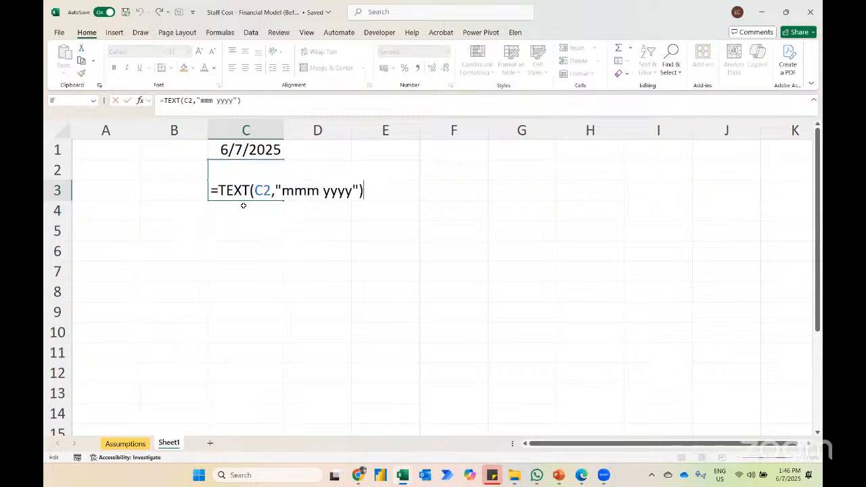
key("BackSpace")
key("BackSpace")
key("BackSpace")
key("BackSpace")
key("BackSpace")
key("BackSpace")
key("BackSpace")
type("yy\"")
key("Return")
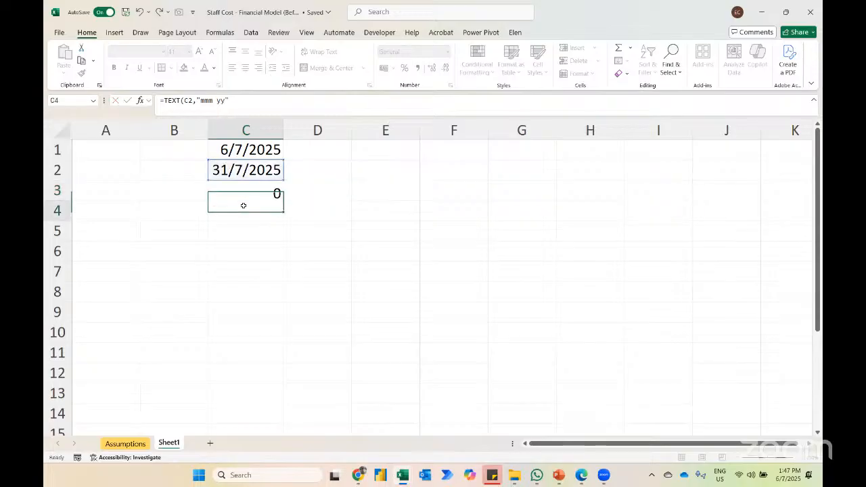
Step: Enter =C2+1 in D1 to start the following month one day after the first month's end date
key("Up")
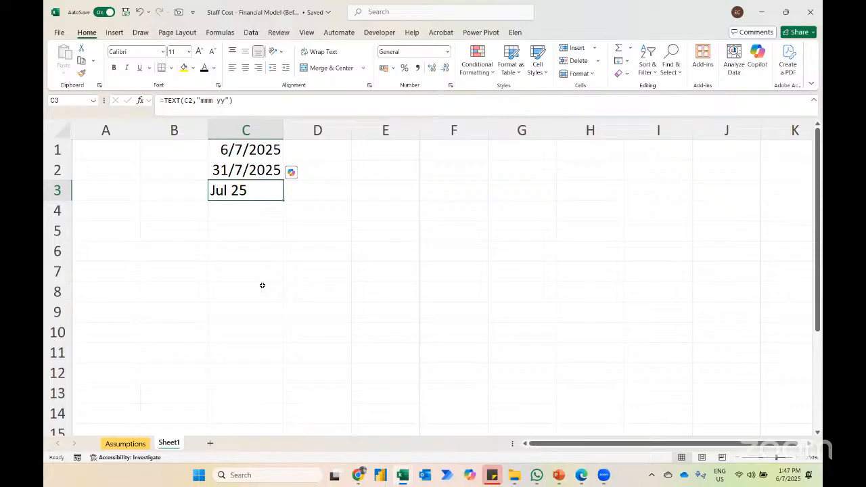
left_click(308, 147)
type("=")
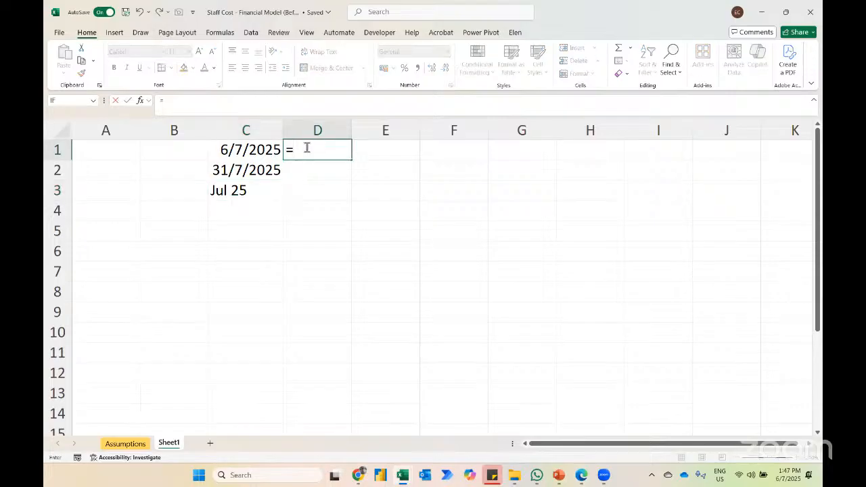
left_click(247, 171)
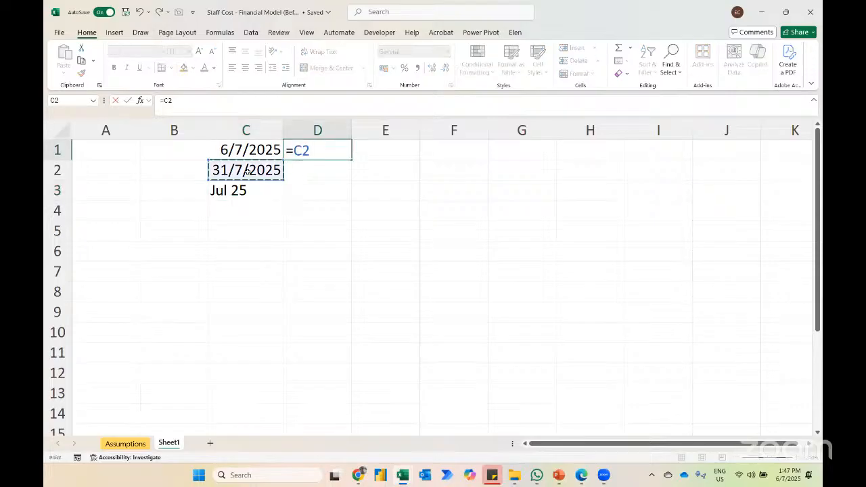
type("+1")
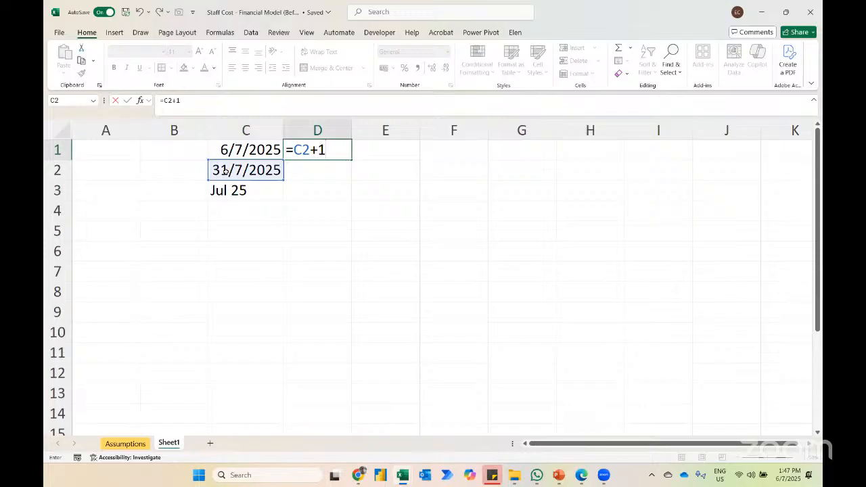
key("Return")
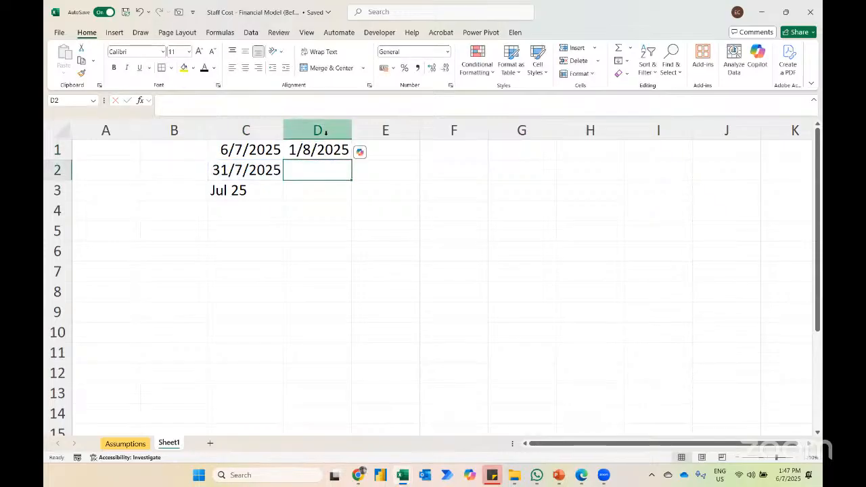
Step: Fill the EOMONTH and TEXT formulas from C2 and C3 right into D2 and D3, autofitting column D's width
key("ctrl+r")
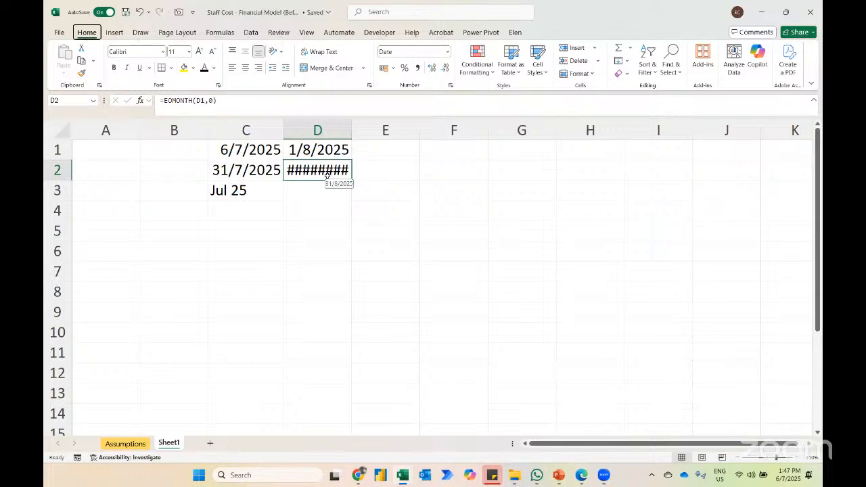
key("alt")
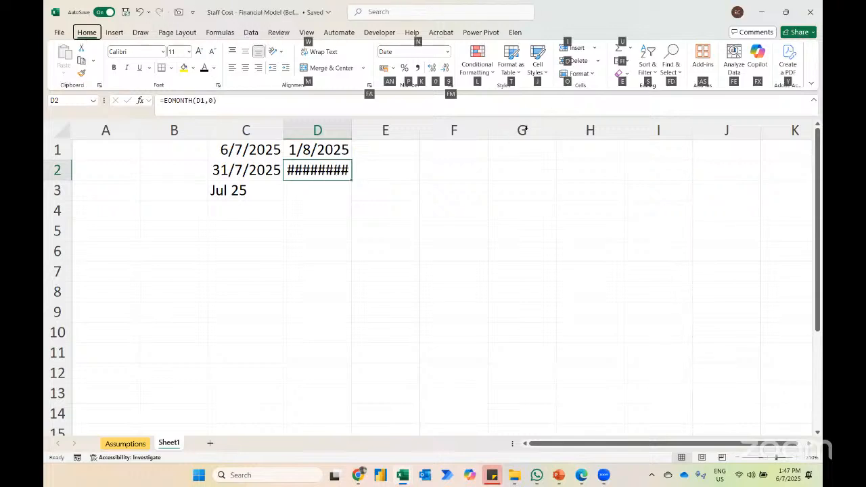
key("o")
key("i")
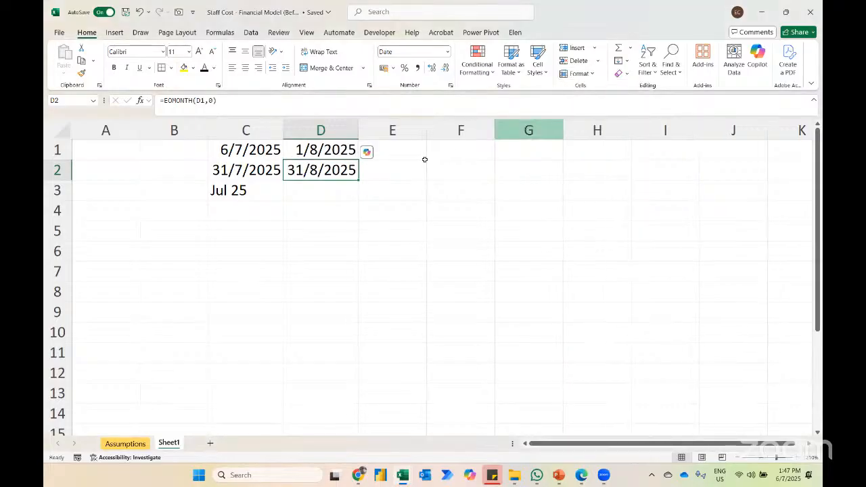
key("Down")
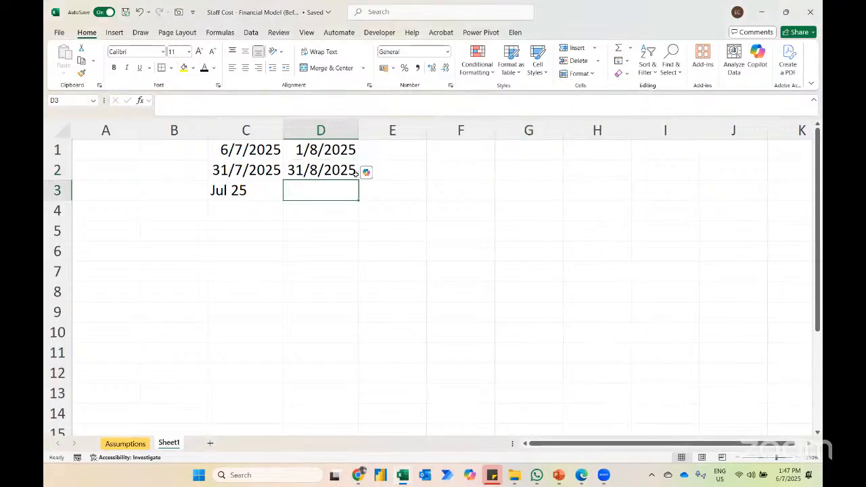
key("ctrl+r")
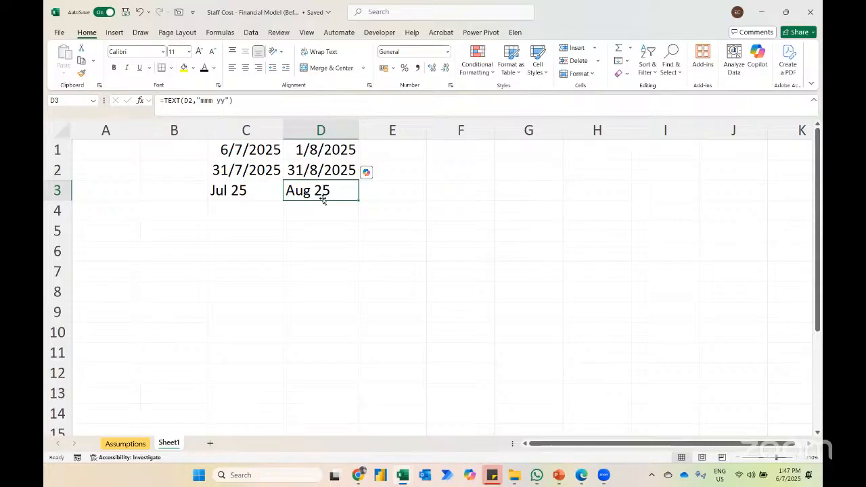
Step: Fill the three date formulas in D1:D3 right across the sheet through column AZ
key("F5")
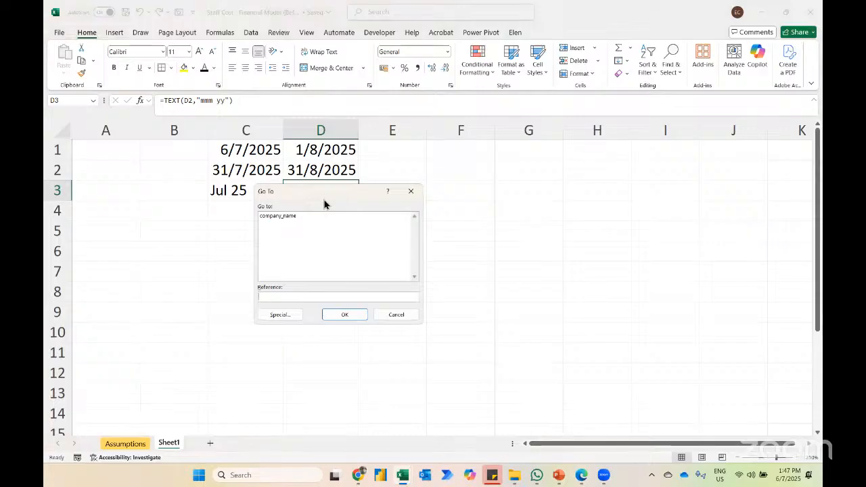
type("a")
type("z3")
key("Return")
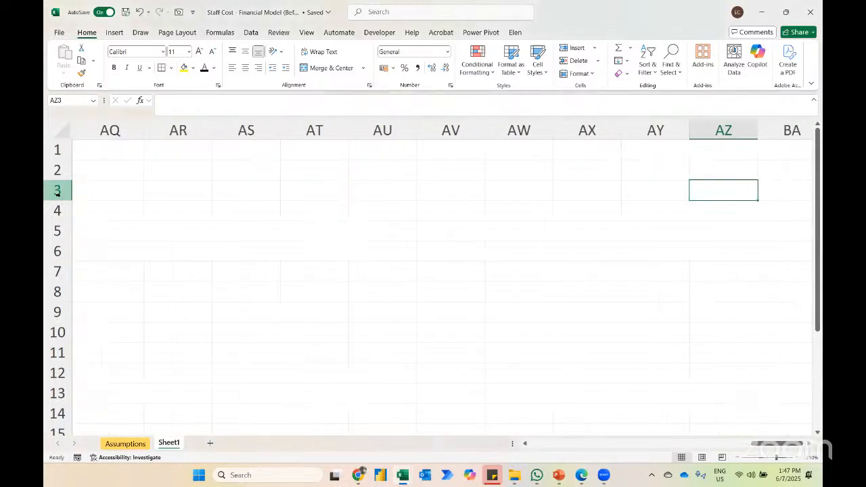
key("shift+Up")
key("shift+Up")
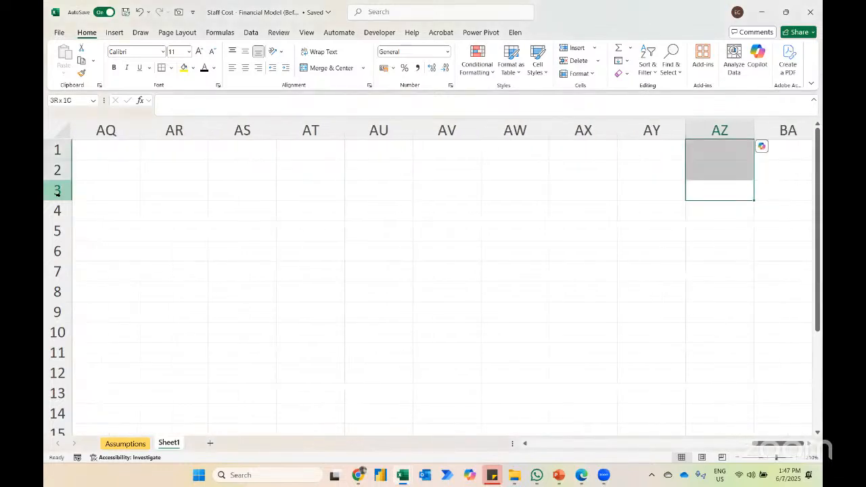
key("shift+space")
key("ctrl+r")
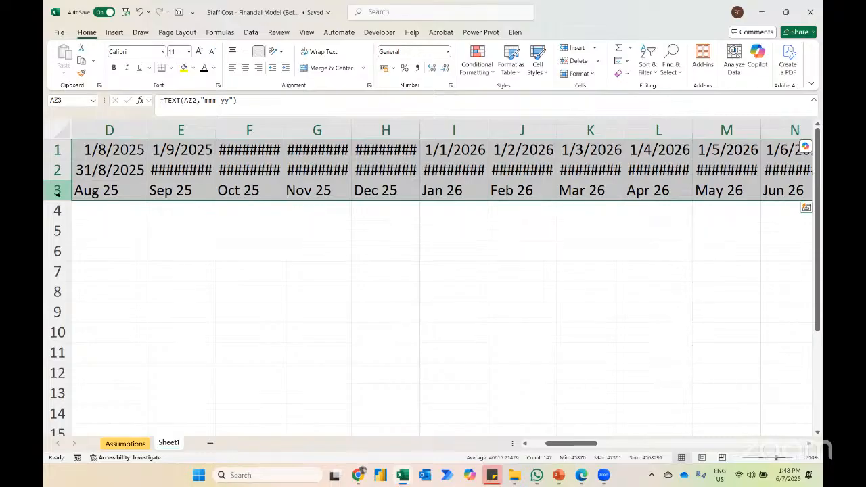
Step: Autofit the column widths of the filled timeline so that every date fits
key("alt")
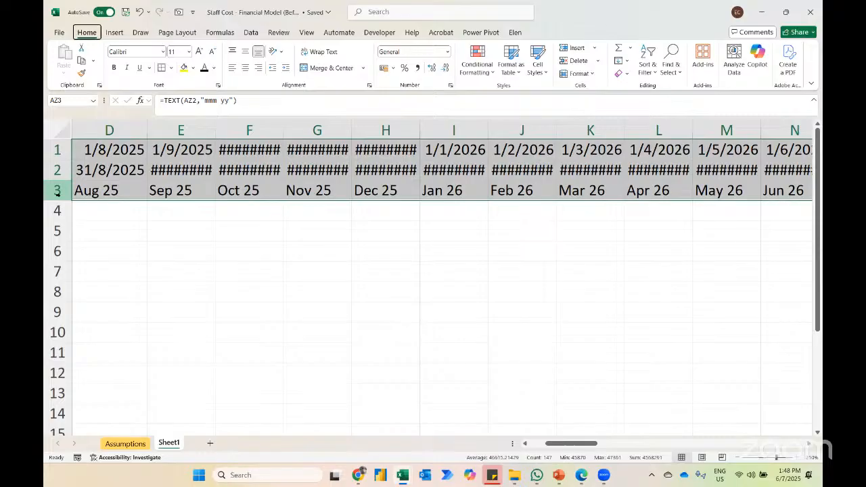
key("h")
key("o")
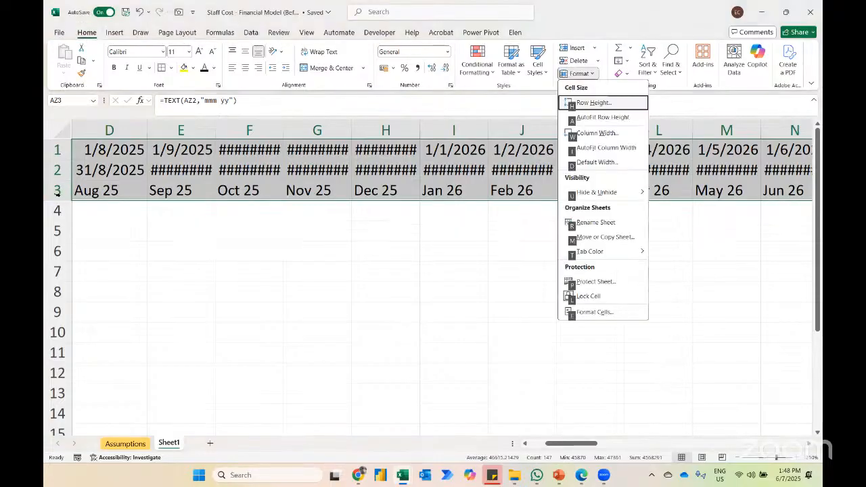
key("i")
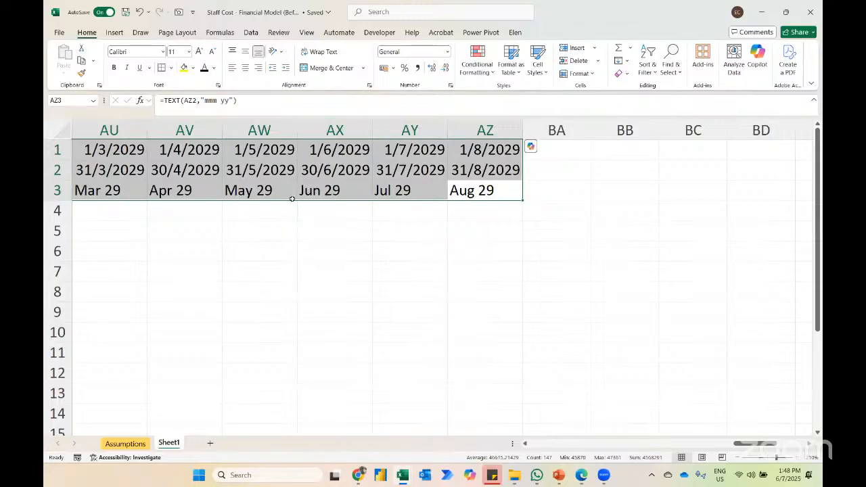
Step: Centre-align the entire timeline block in rows 1 to 3, from column C through AZ
left_click(329, 185)
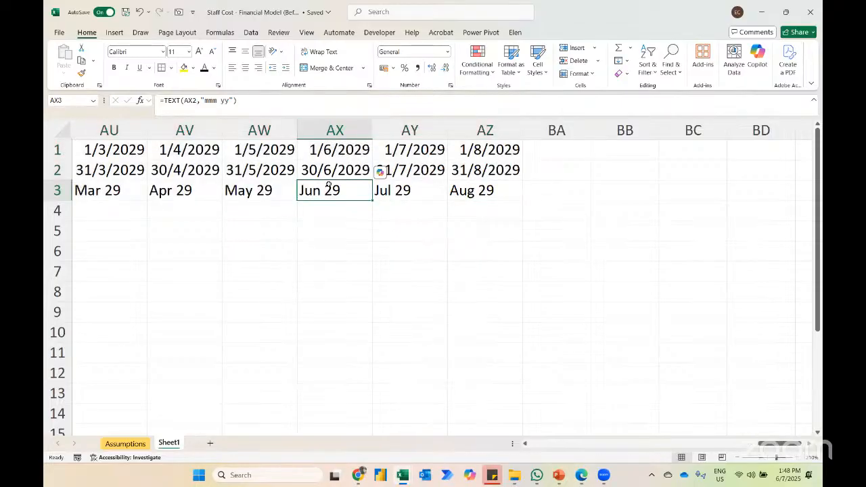
key("ctrl+Left")
key("Up")
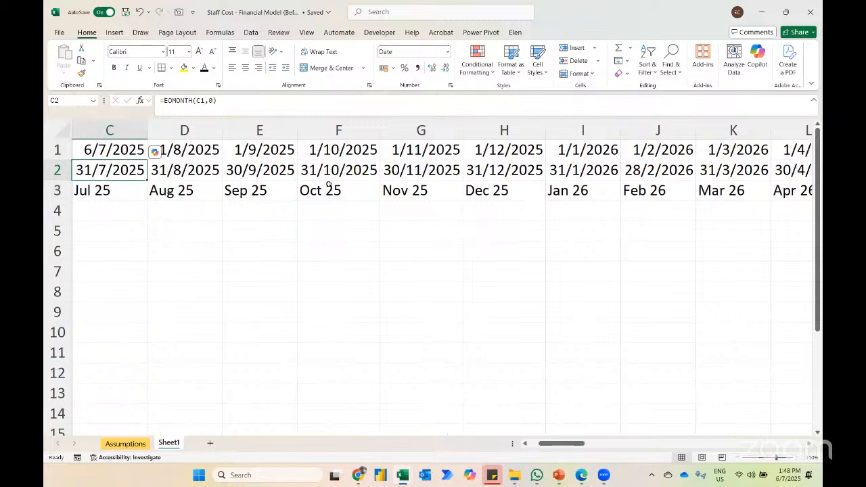
key("ctrl+a")
key("alt")
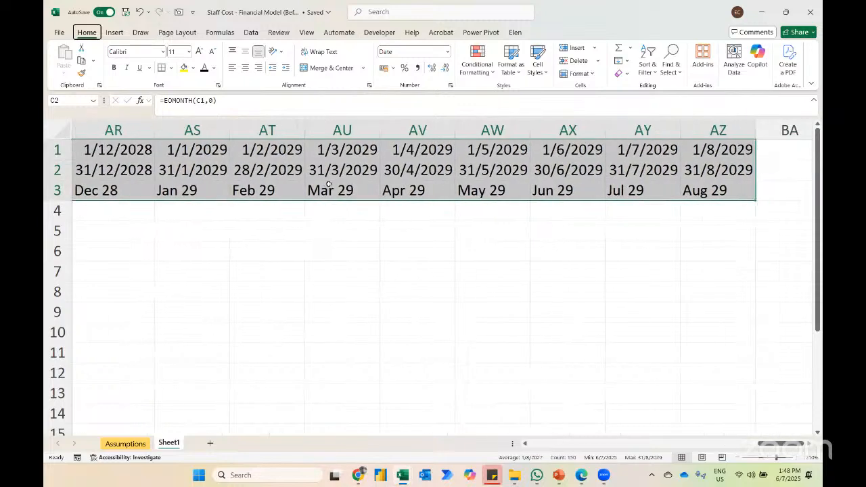
key("h")
key("a")
key("c")
Step: Label the three timeline rows "Start", "End" and "Period" in A1:A3
key("Left")
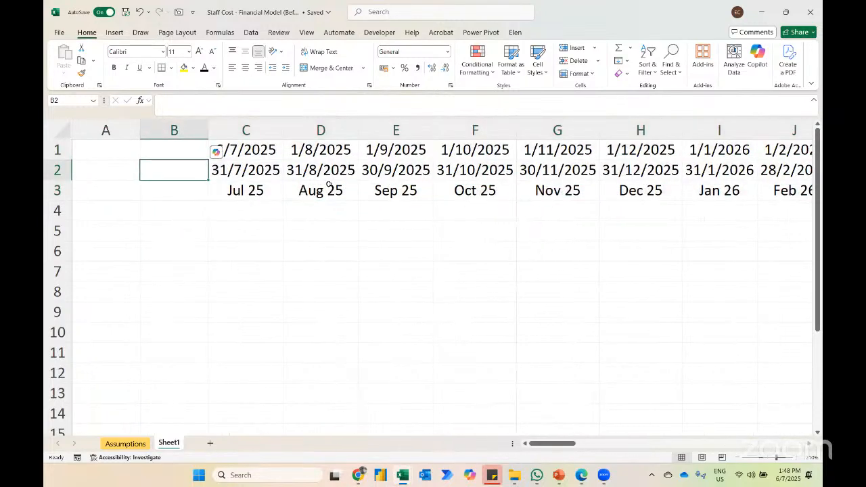
key("Left")
key("Up")
type("Start")
key("Return")
type("End")
key("Return")
type("Period")
key("Return")
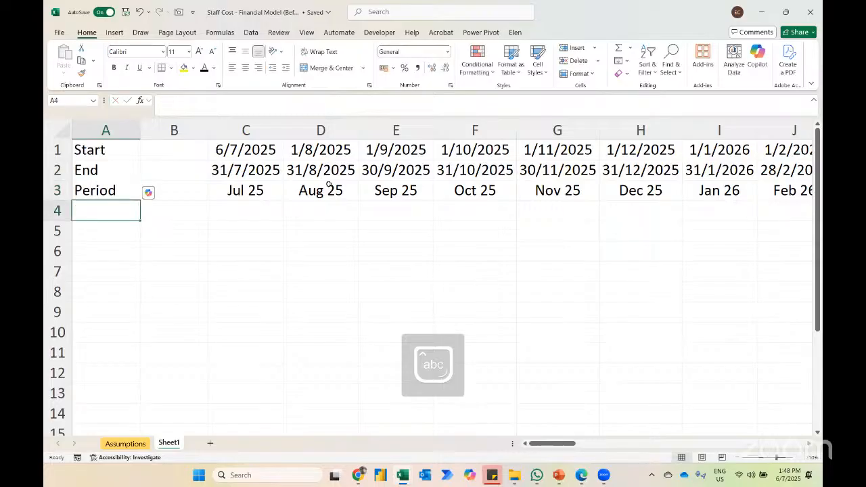
Step: Add the row labels "Month No", "Year" and "Year No" in A4:A6
key("Down")
key("Up")
type("Month No")
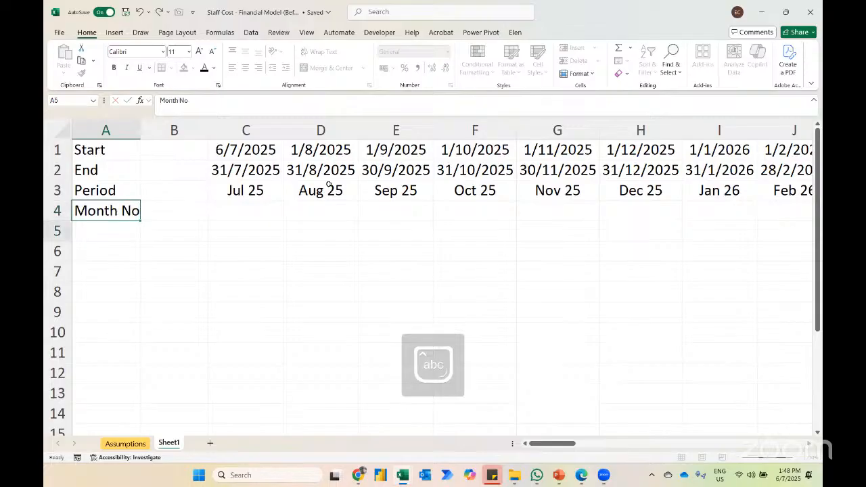
key("Return")
type("Year")
key("Return")
type("Year No")
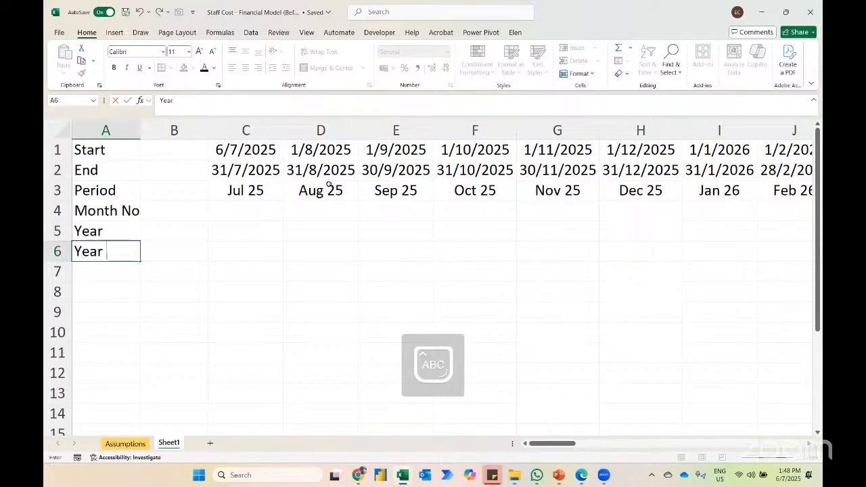
key("Return")
Step: Calculate the first month number in C4 of Sheet1 from the end date with =MONTH(C2)
key("Up")
key("Up")
key("Up")
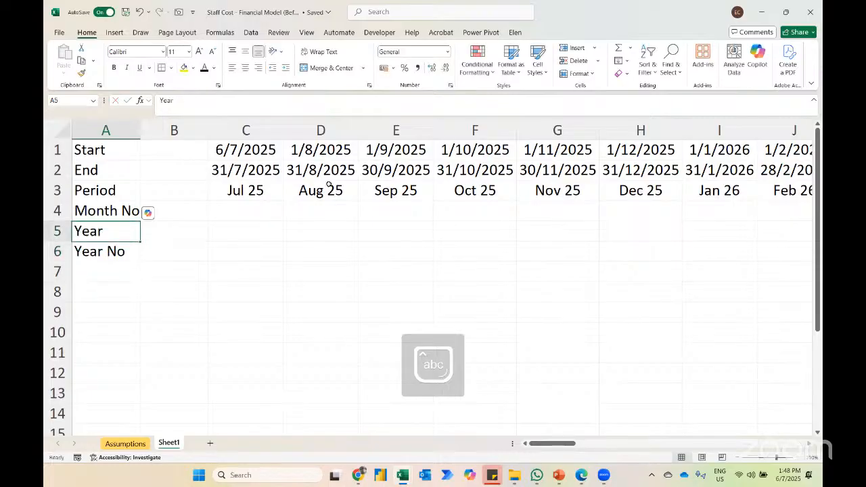
key("Right")
key("Right")
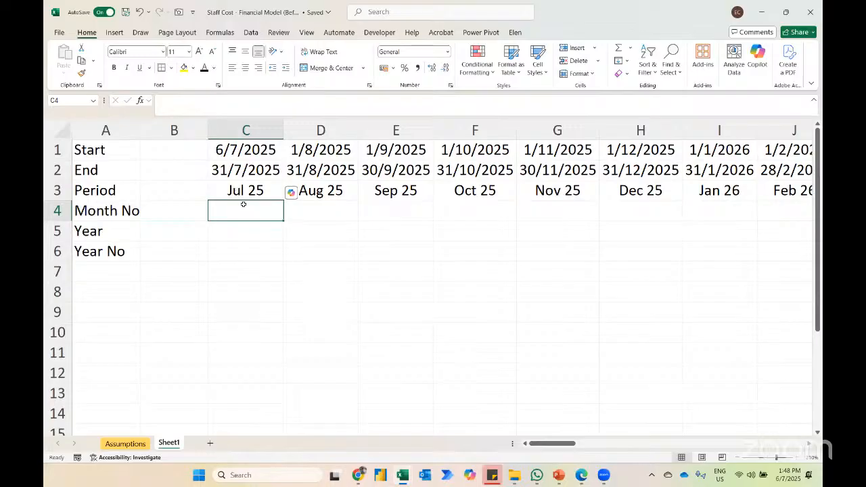
left_click(130, 448)
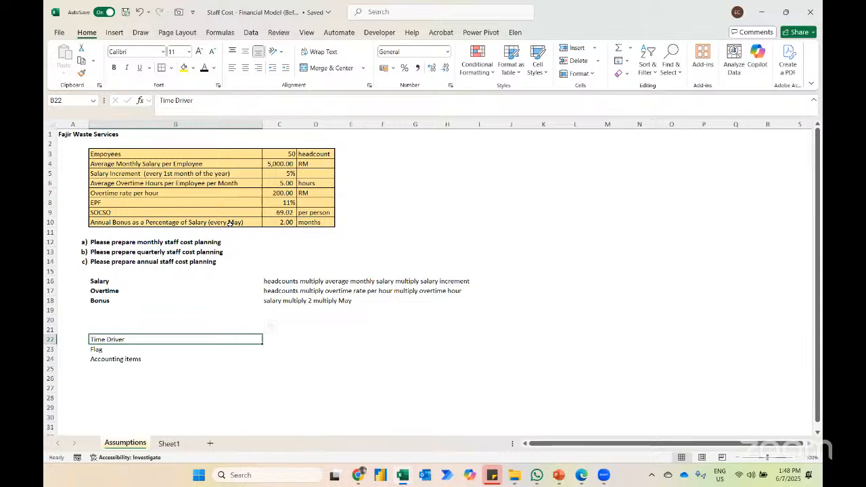
left_click(168, 444)
type("=")
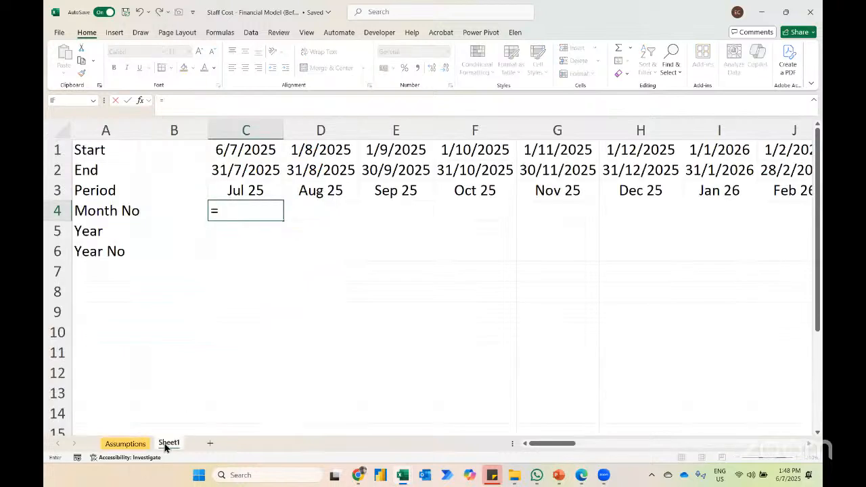
type("month")
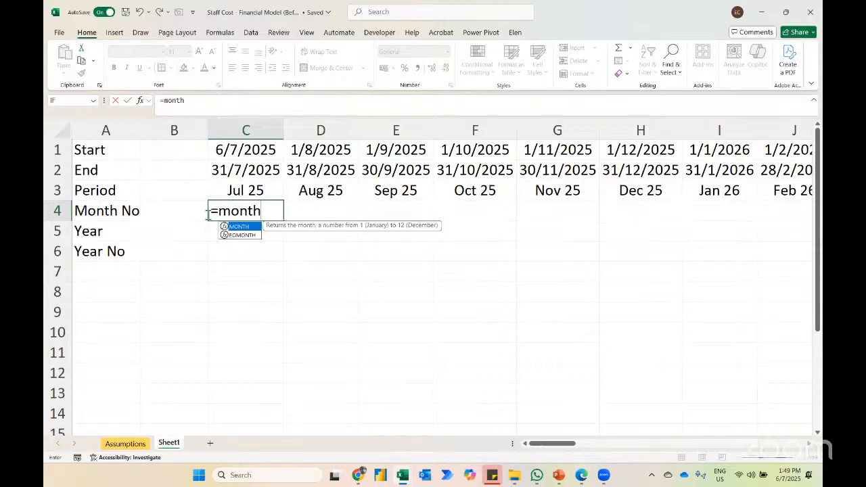
key("Tab")
key("Up")
key("Up")
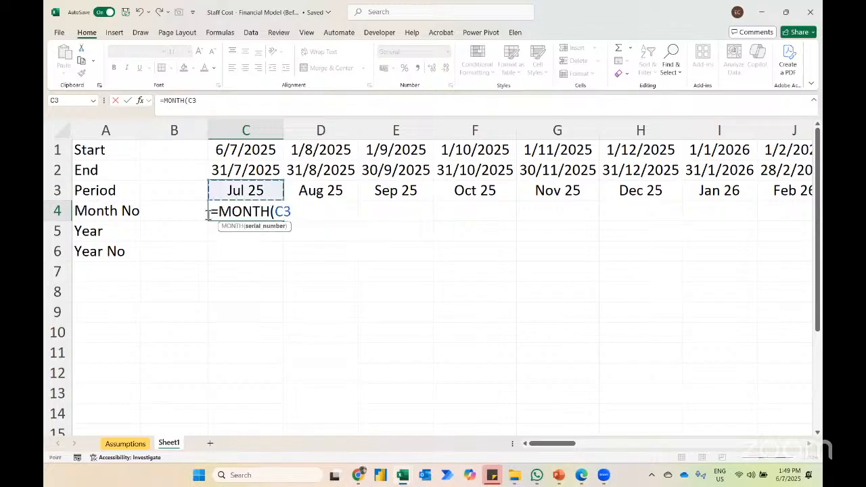
key("Return")
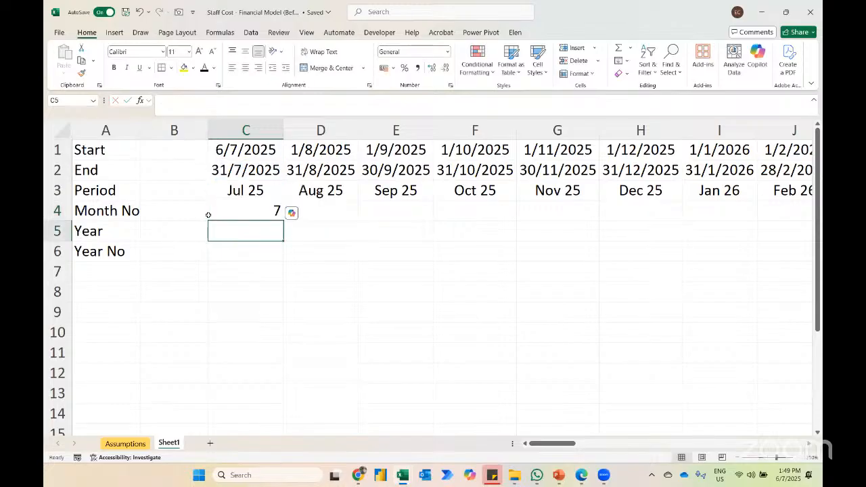
Step: Fill the MONTH formula from C4 right through AZ4
left_click(208, 215)
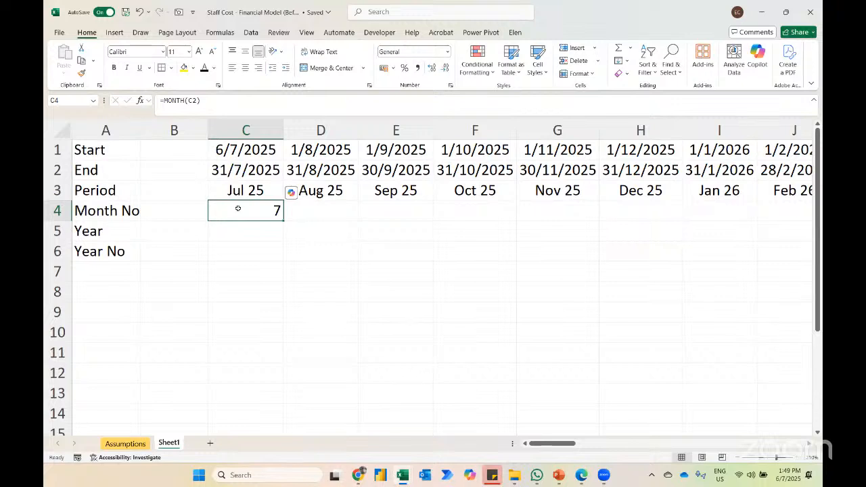
key("ctrl+g")
type("az4")
key("Return")
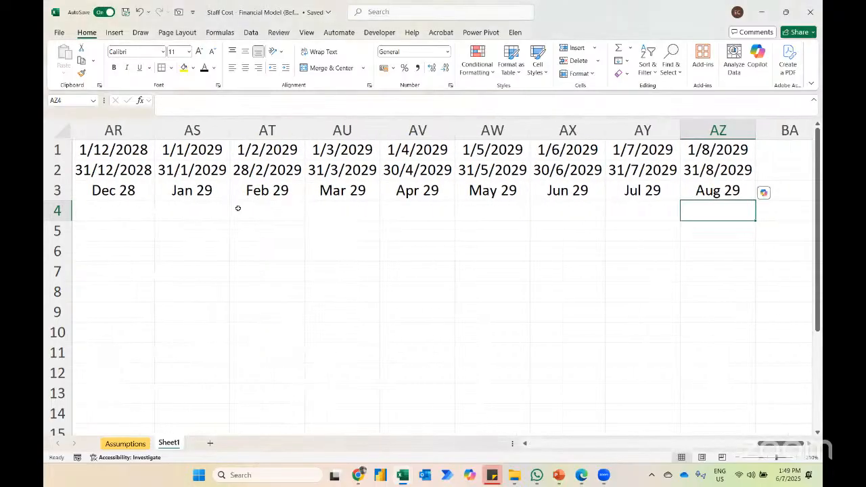
key("ctrl+shift+Left")
key("ctrl+r")
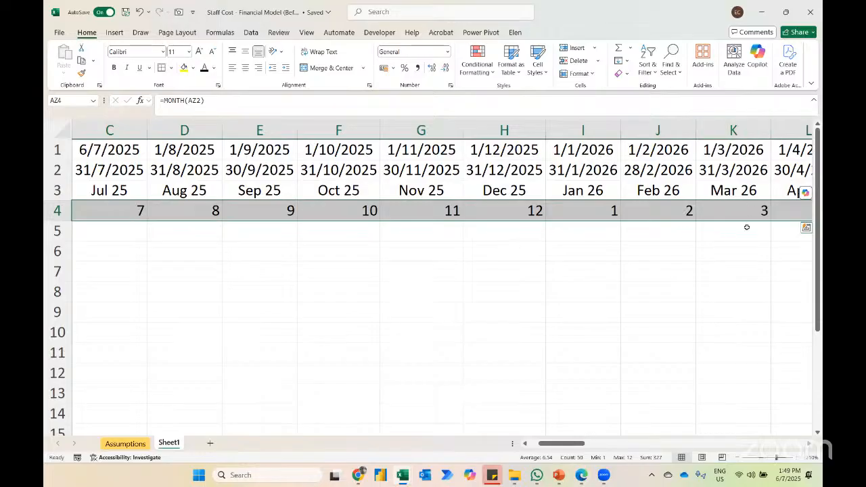
Step: Centre-align the month numbers in C4:AZ4
key("alt+h")
key("a")
key("c")
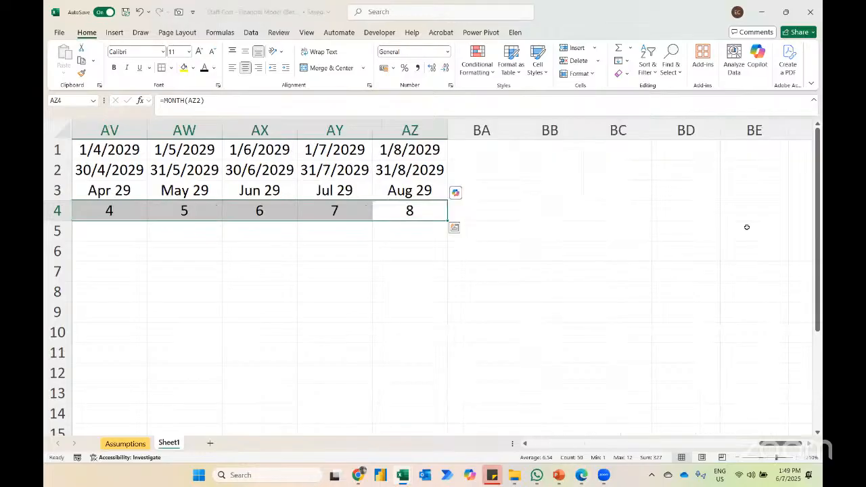
Step: Calculate the first year in C5 from the end date with =YEAR(C2)
key("Home")
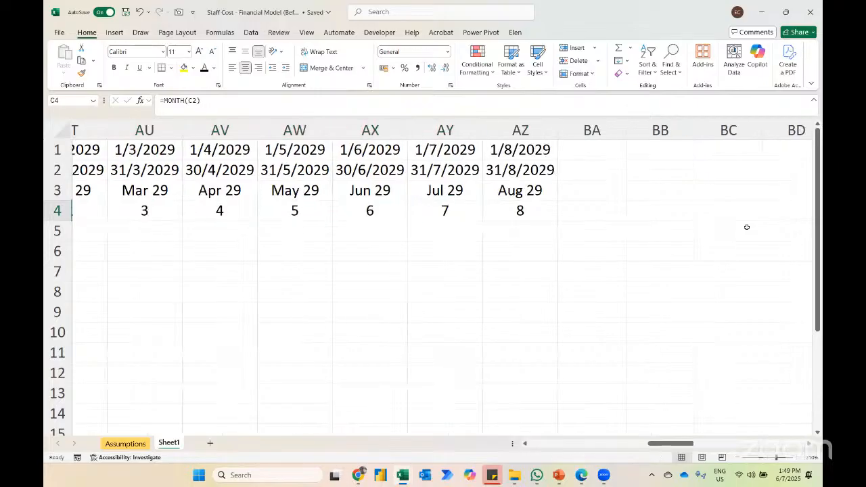
key("alt+h")
key("o")
key("i")
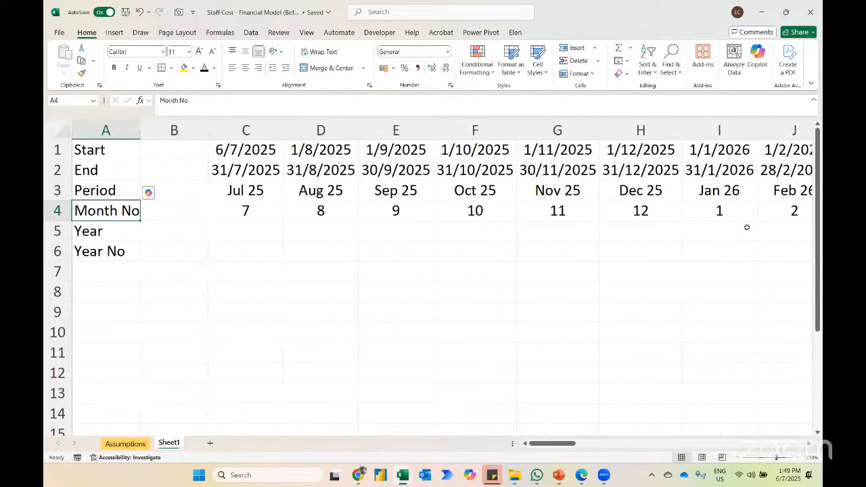
key("Down")
key("Right")
key("Right")
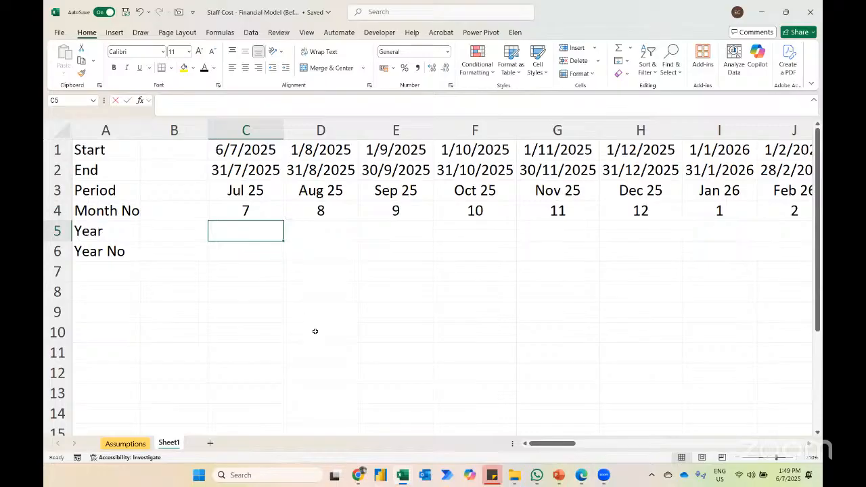
type("=year")
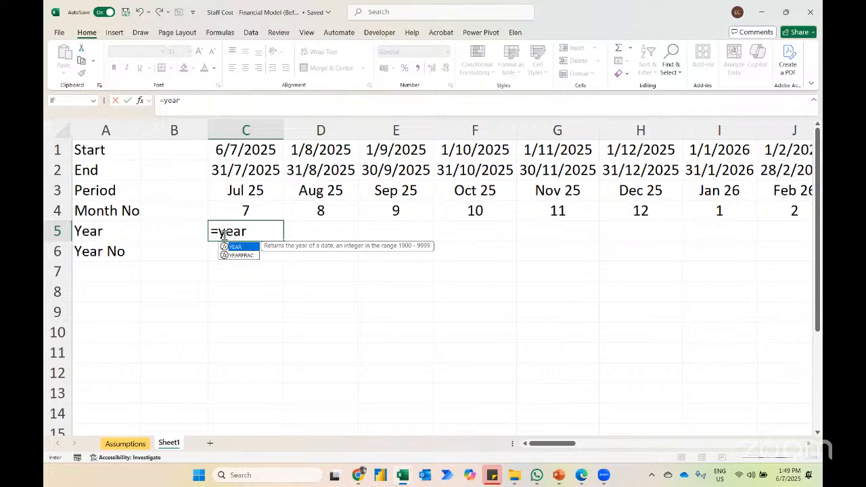
key("Tab")
key("Up")
key("Up")
key("Up")
key("Return")
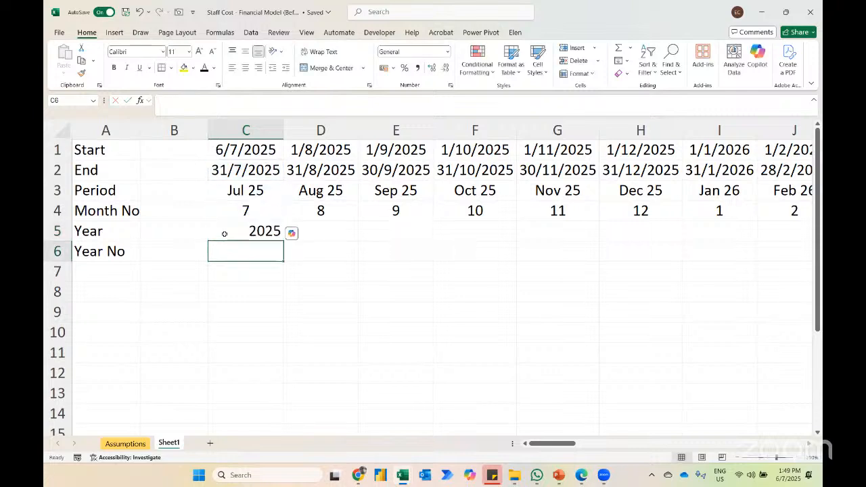
Step: Fill the YEAR formula from C5 right through AZ5
key("F5")
type("a2")
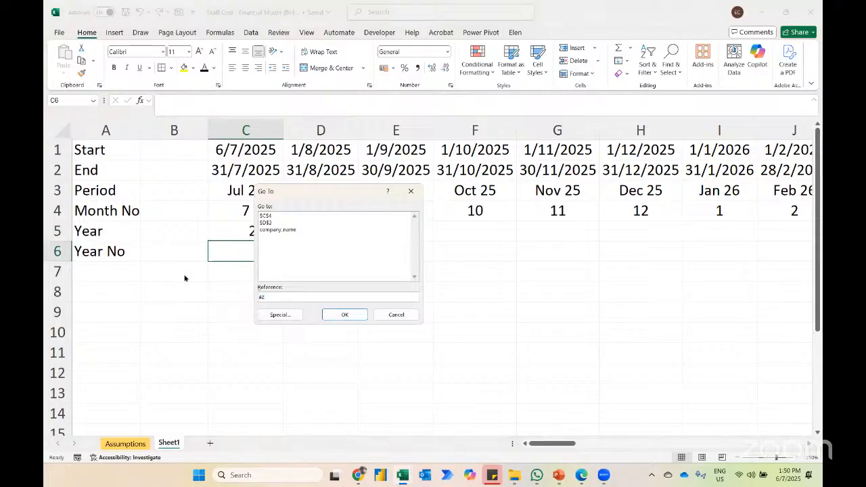
type("5")
key("Return")
key("ctrl+shift+Left")
key("ctrl+r")
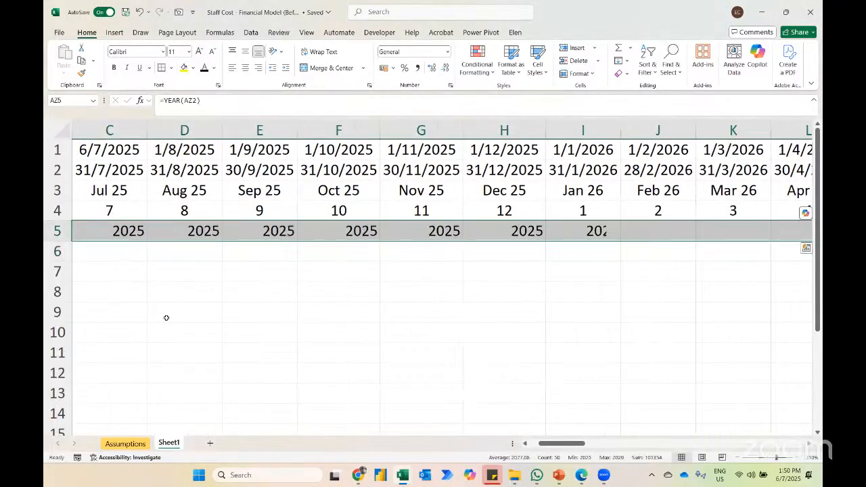
Step: Centre-align the years in C5:AZ5 and check them through to the last period
key("alt+h")
key("a")
key("c")
key("ctrl+Left")
key("Left")
key("Left")
key("Right")
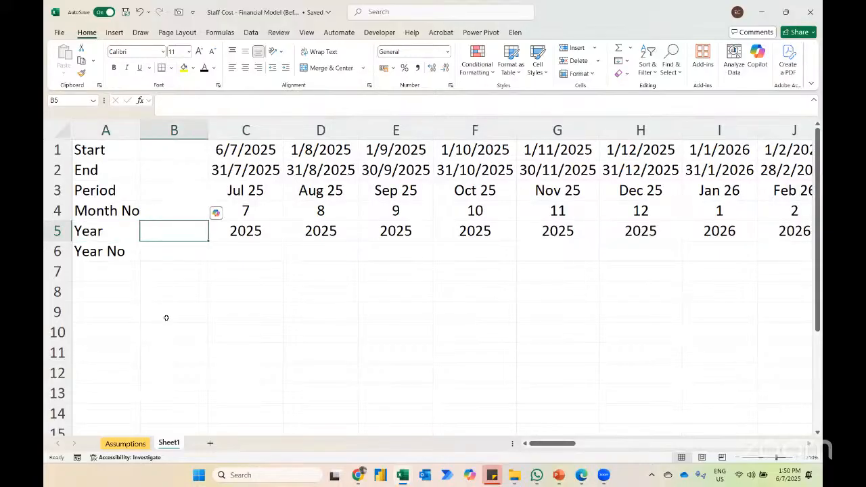
key("Right")
key("Down")
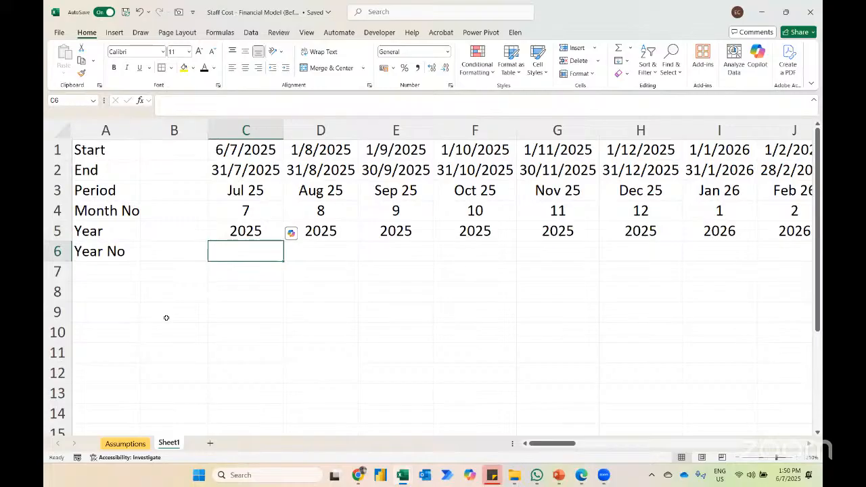
key("Up")
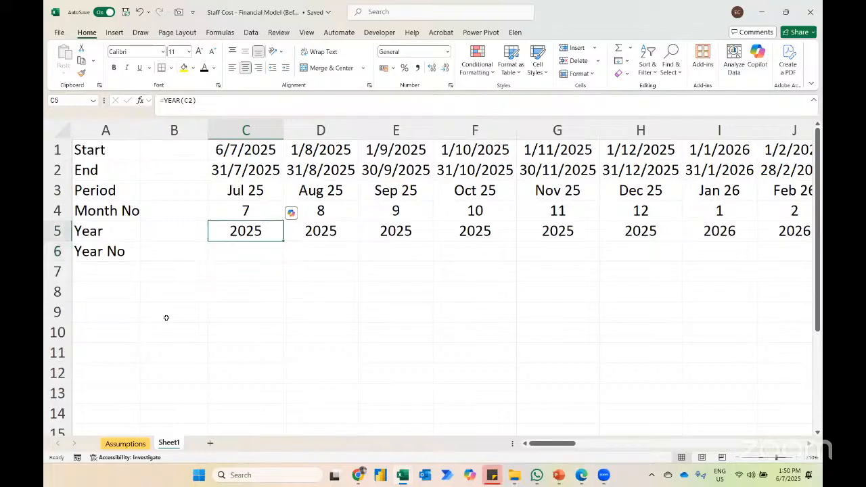
key("ctrl+Right")
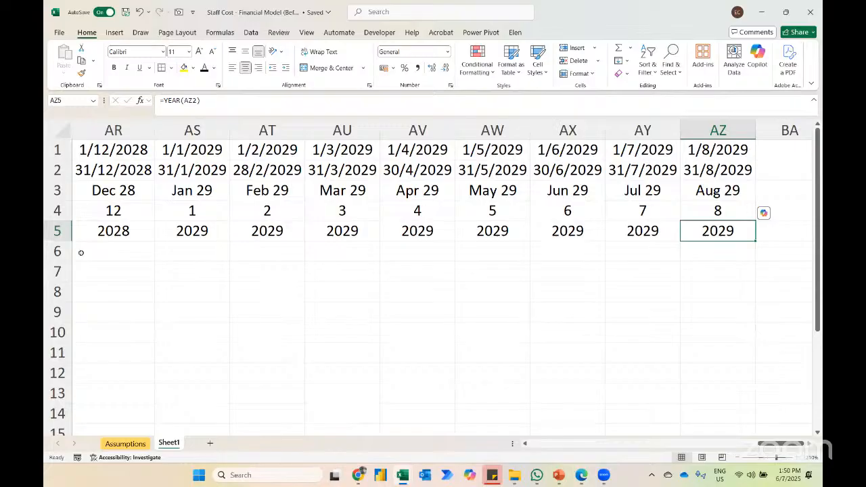
key("ctrl+Home")
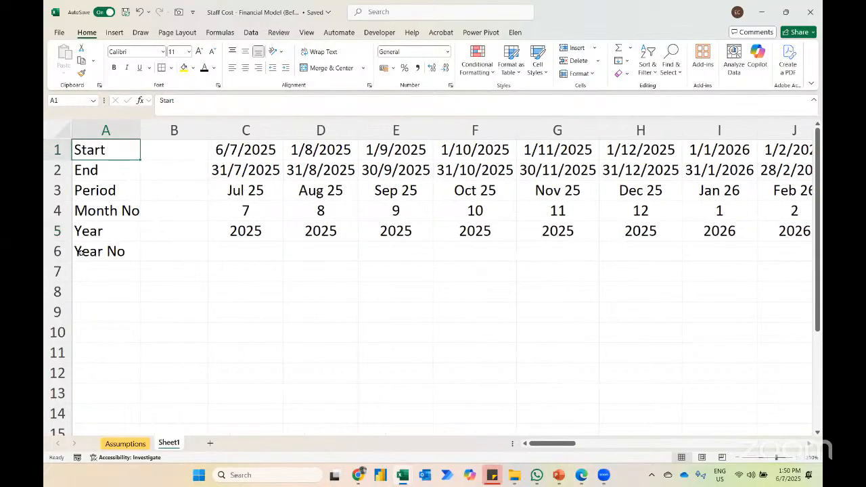
Step: Write the freeze panes shortcut note "alt w f f" in cell B3
left_click(171, 192)
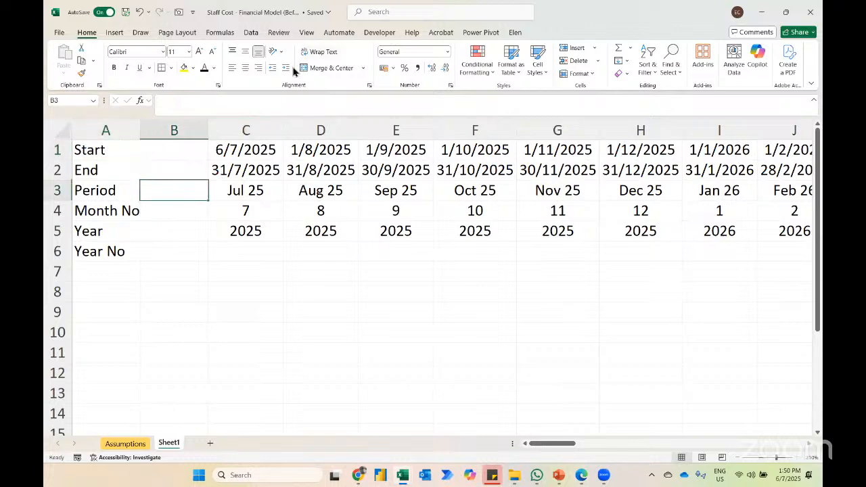
key("alt+w")
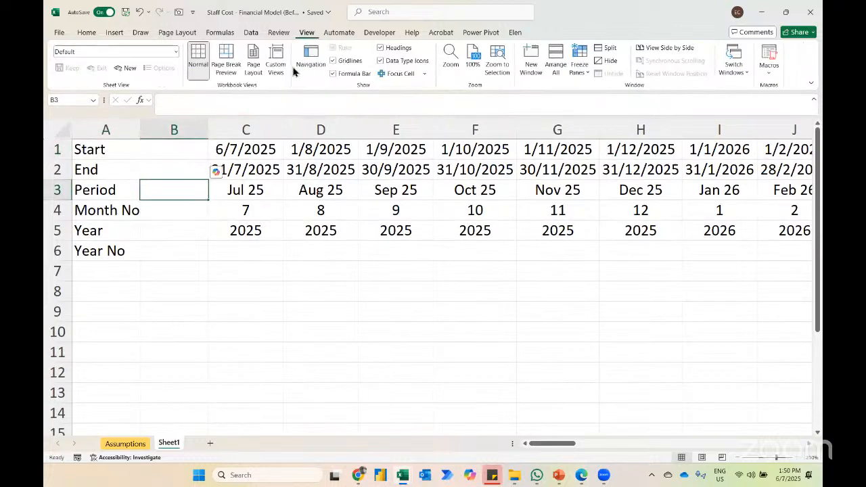
left_click(579, 66)
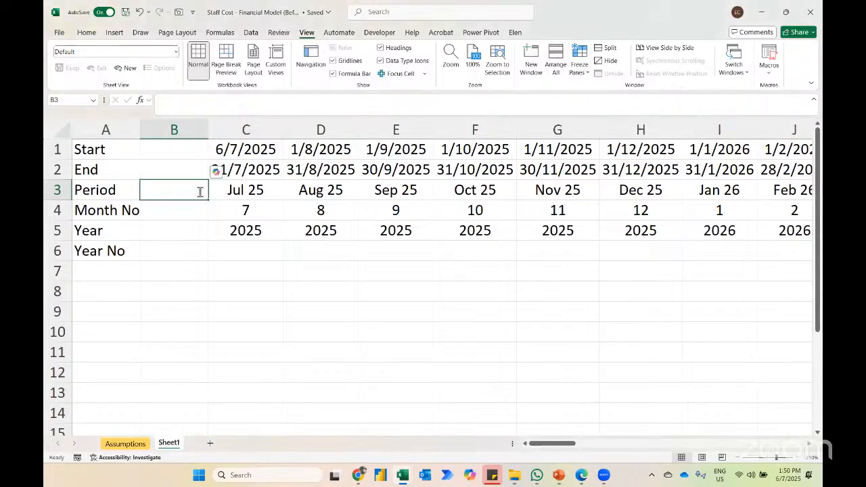
type("alt w f f")
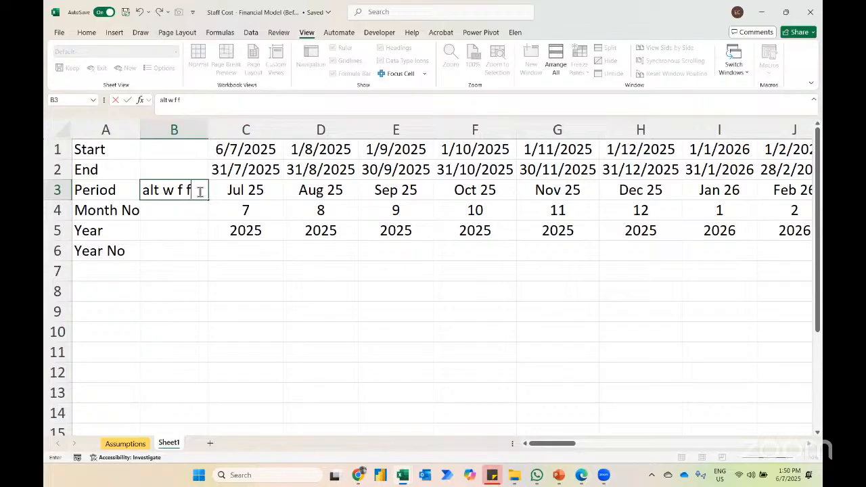
key("Return")
Step: Freeze panes at B3 to hold rows 1–2 and column A in view, and clear the note from B3
left_click(200, 191)
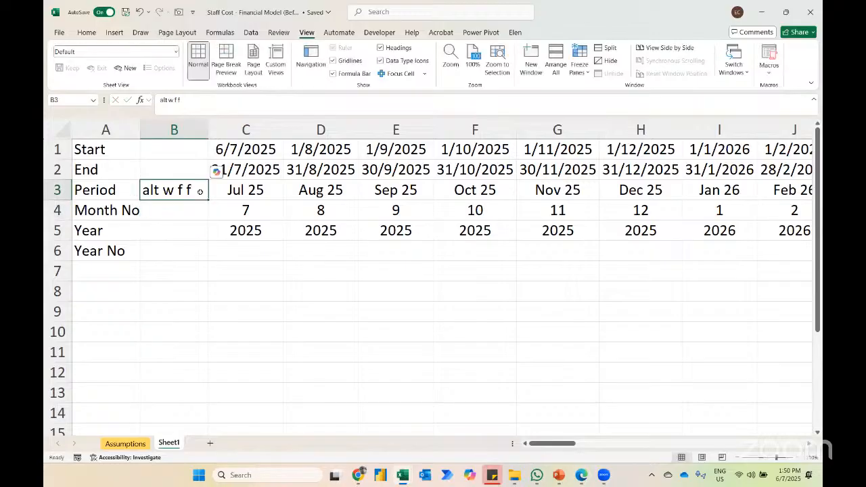
key("alt")
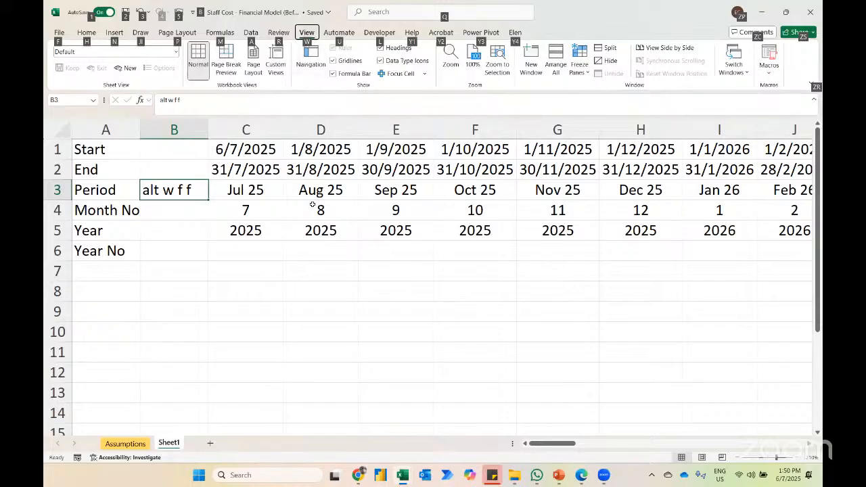
key("w")
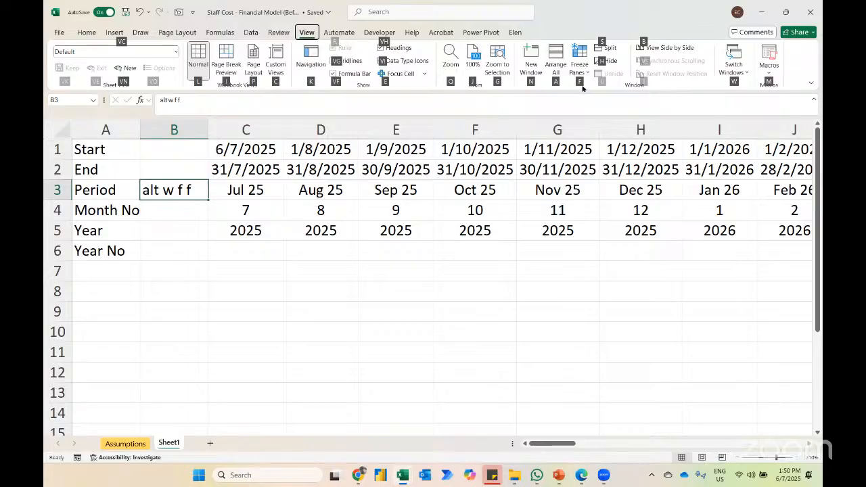
key("f")
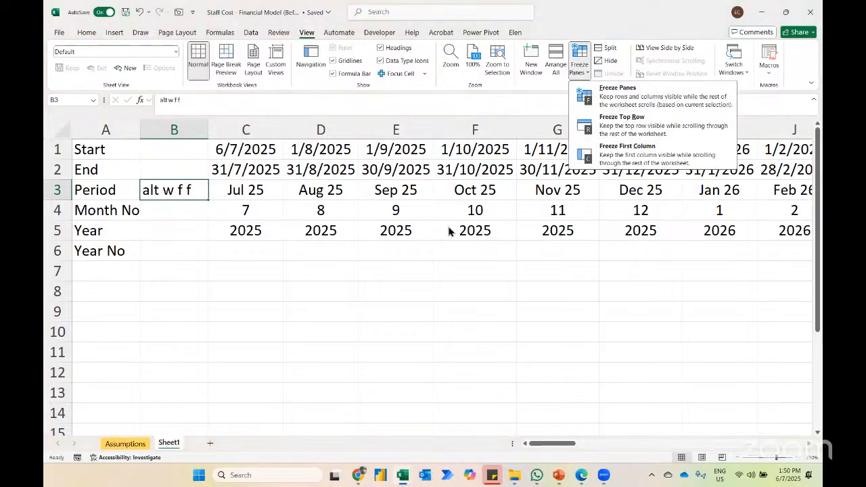
key("f")
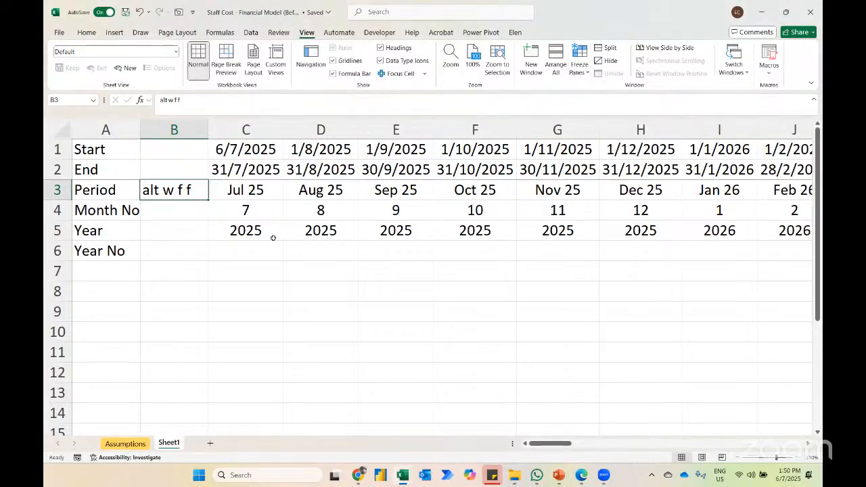
scroll(273, 237, "right", 4)
scroll(272, 237, "right", 10)
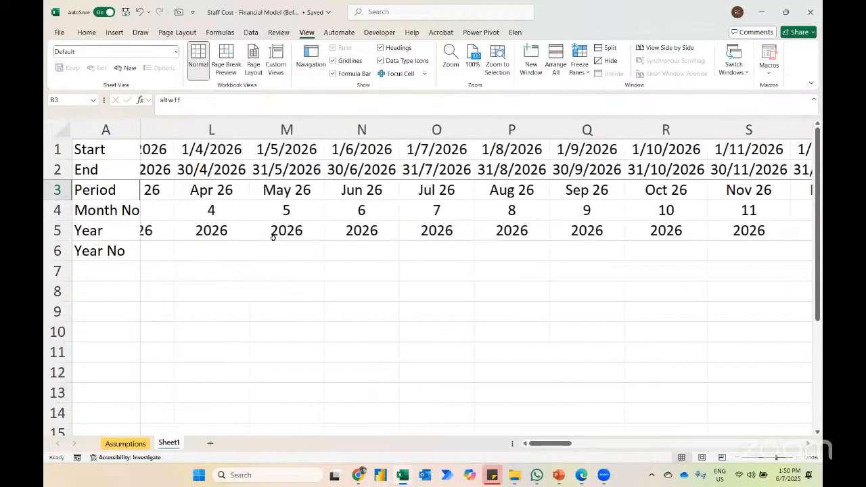
scroll(273, 238, "left", 14)
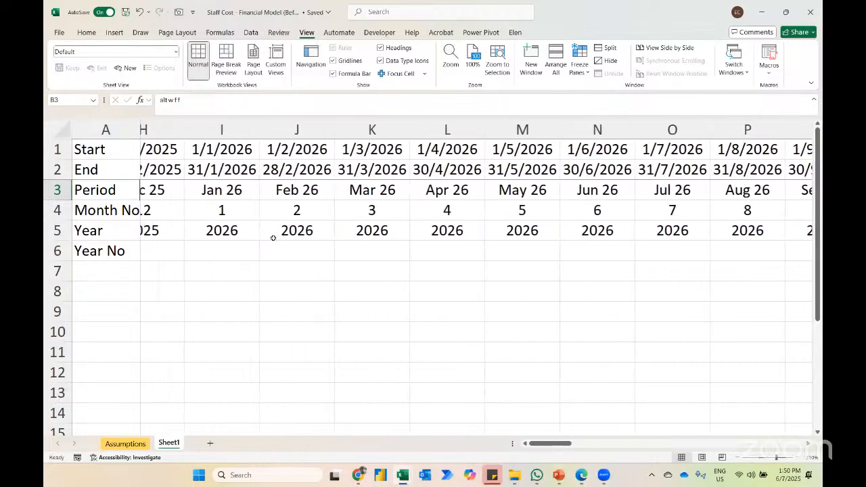
scroll(273, 238, "left", 2)
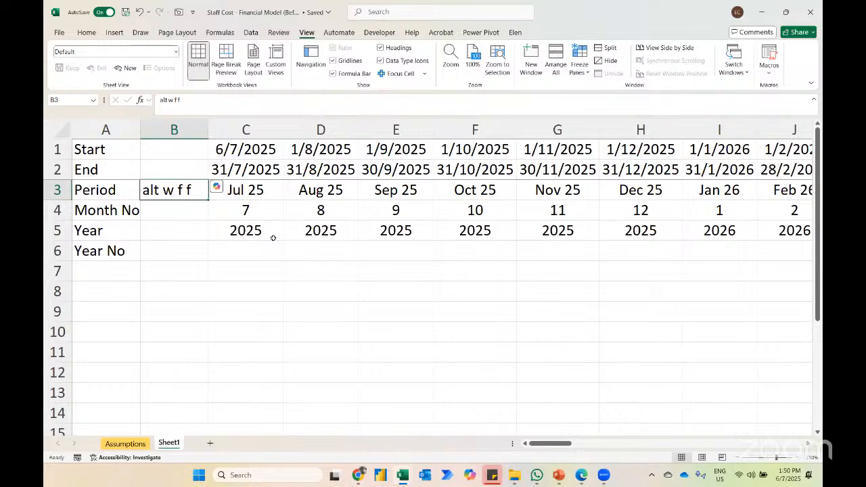
key("Delete")
Step: Review the salary increment assumption on the Assumptions sheet and return to Sheet1
left_click(125, 444)
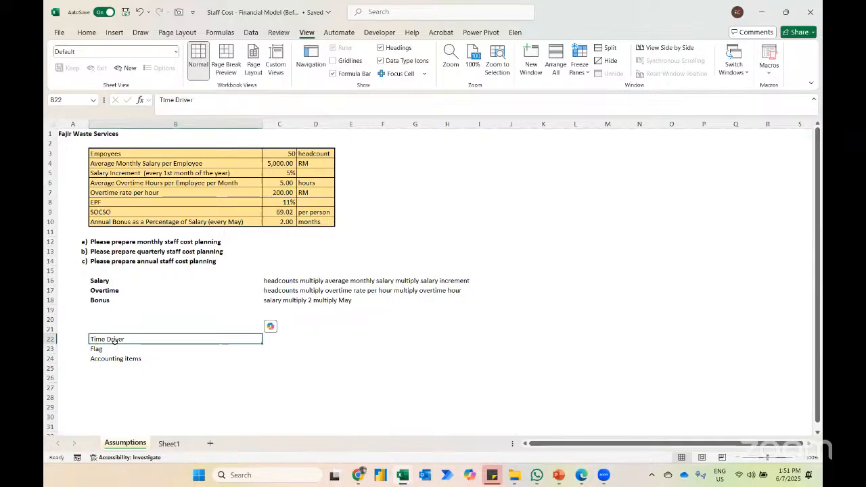
left_click(167, 444)
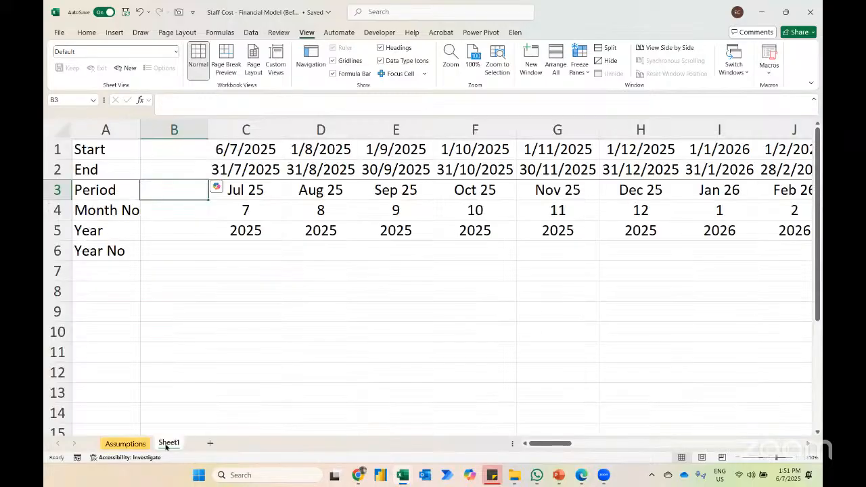
left_click(125, 444)
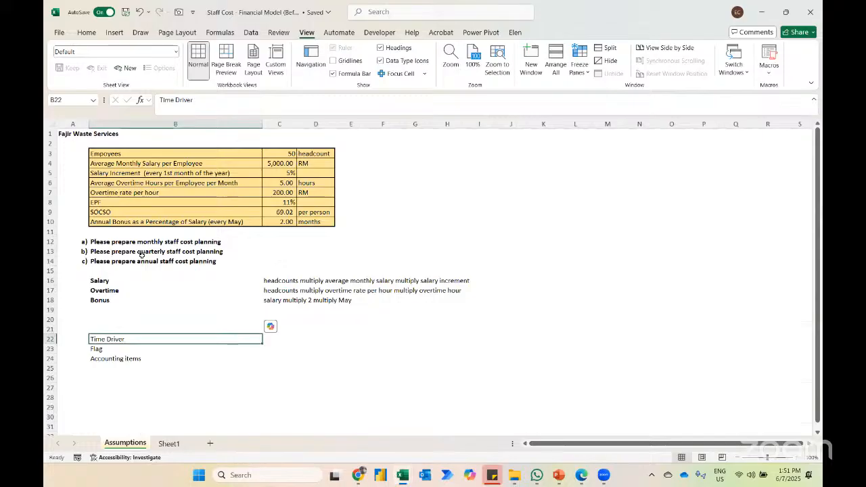
left_click(123, 175)
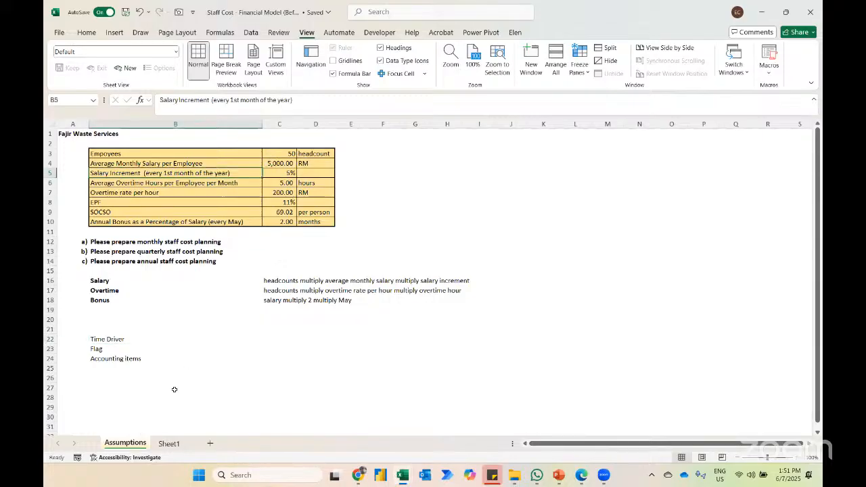
left_click(169, 444)
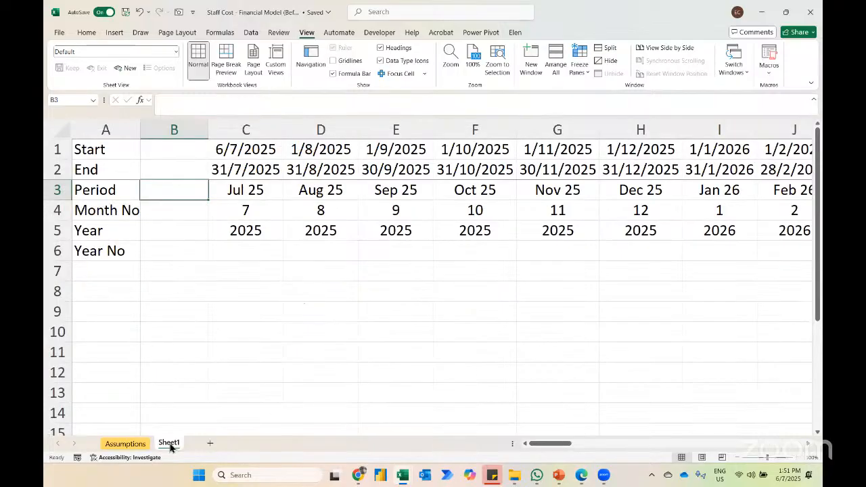
Step: Enter example salary increment rates in row 9: 0% in C9 and 5% in H9
left_click(243, 308)
type("0%")
key("Return")
key("Up")
key("Right")
key("Right")
key("Right")
key("Right")
key("Right")
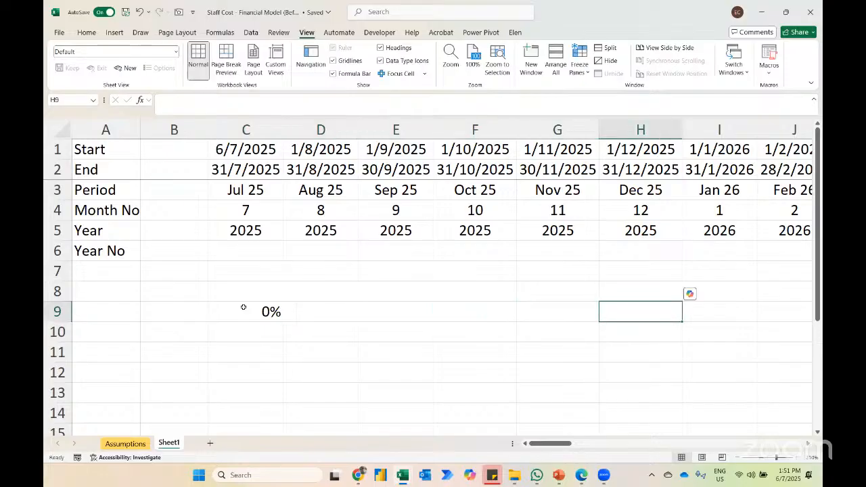
type("5%")
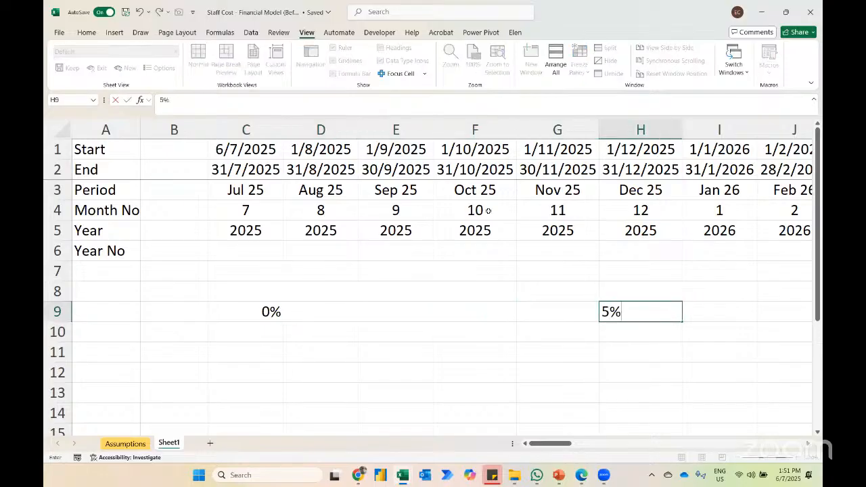
key("Return")
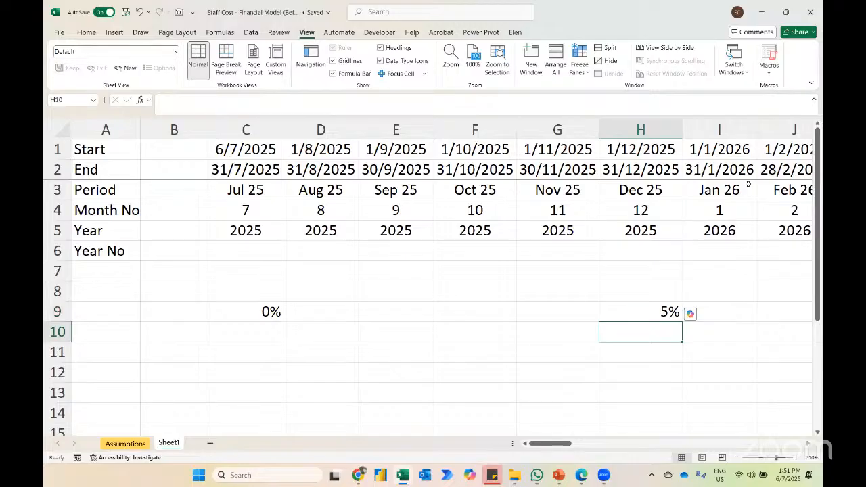
Step: Move the 5% rate from H9 to I9, under Jan 26
key("alt+Tab")
key("alt+Tab")
left_click(637, 309)
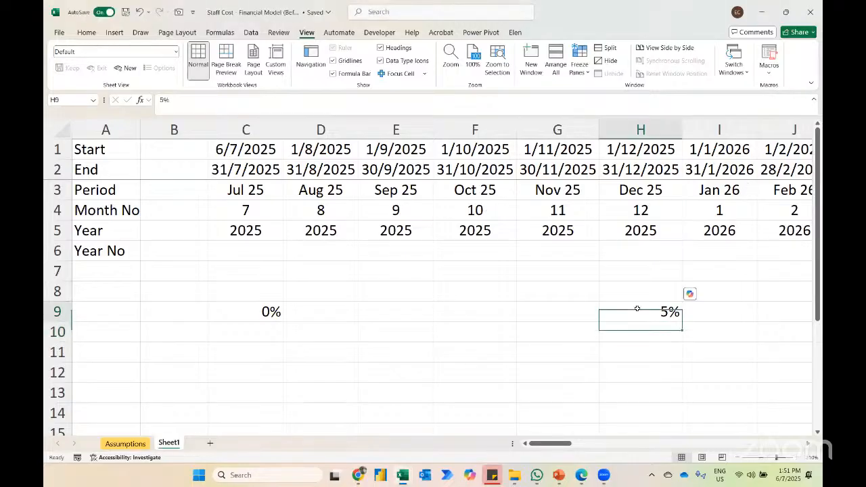
key("ctrl+c")
key("Right")
key("ctrl+v")
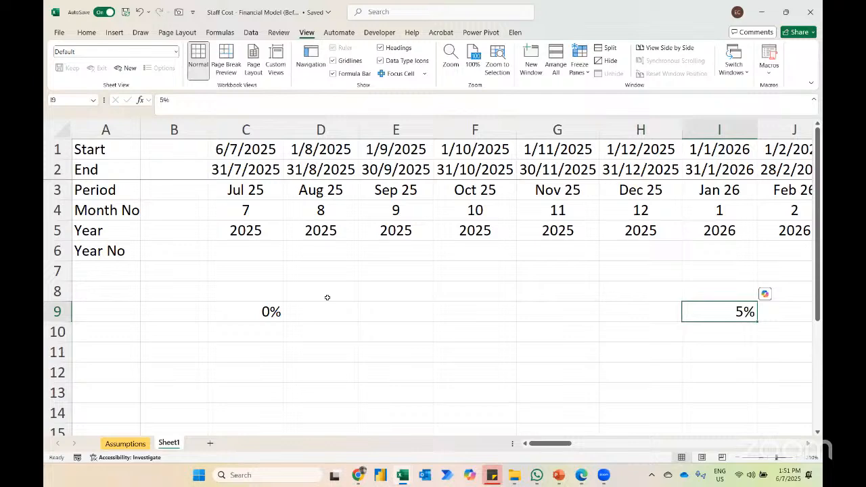
Step: Enter an example salary increment rate of 10% in U9, under Jan 27
left_click(267, 310)
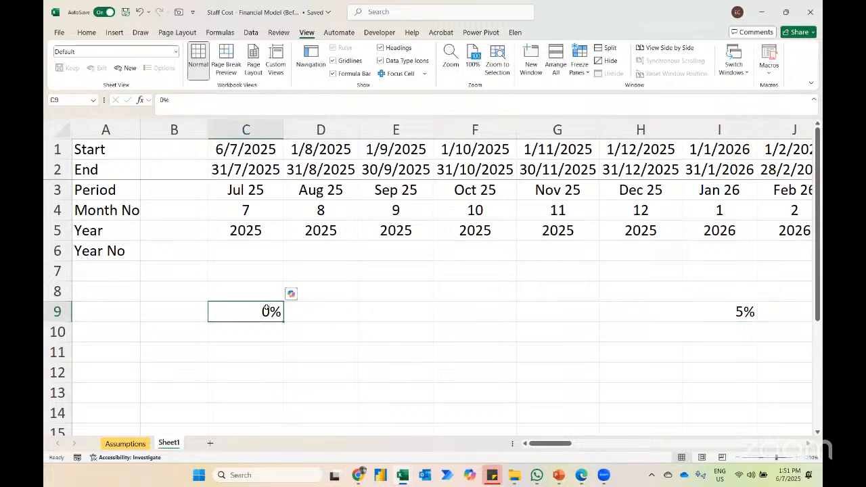
left_click(698, 309)
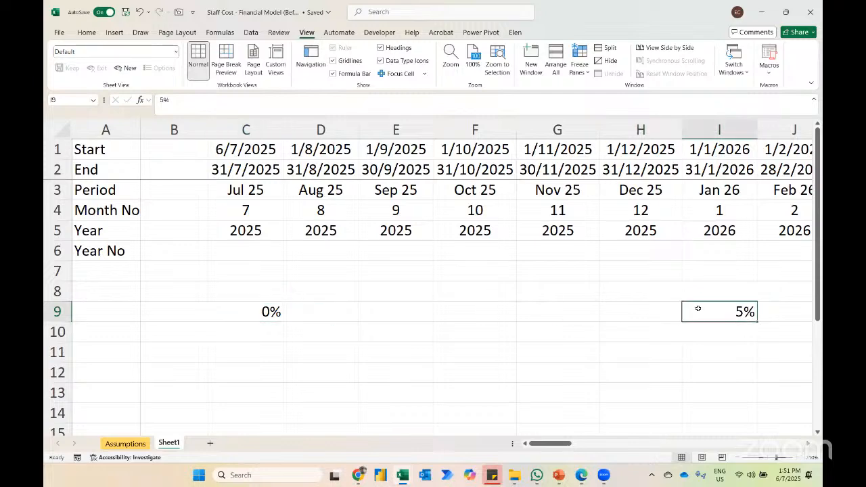
scroll(698, 309, "right", 4)
scroll(699, 309, "right", 8)
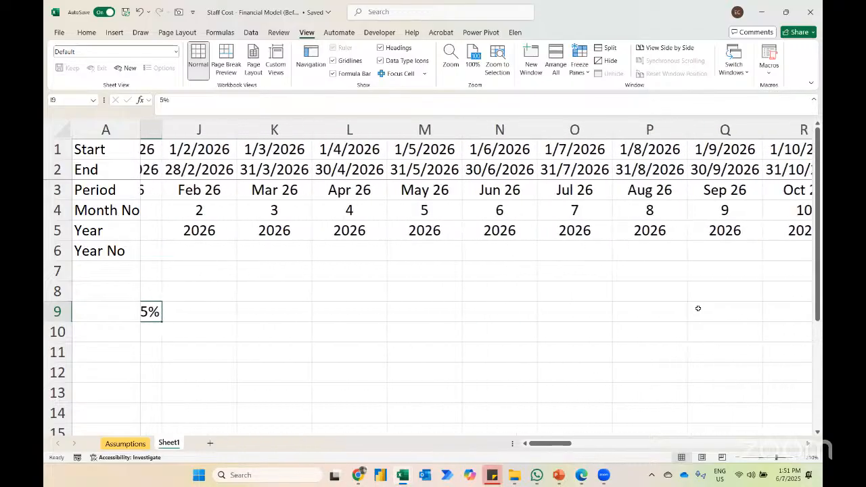
scroll(677, 309, "right", 1)
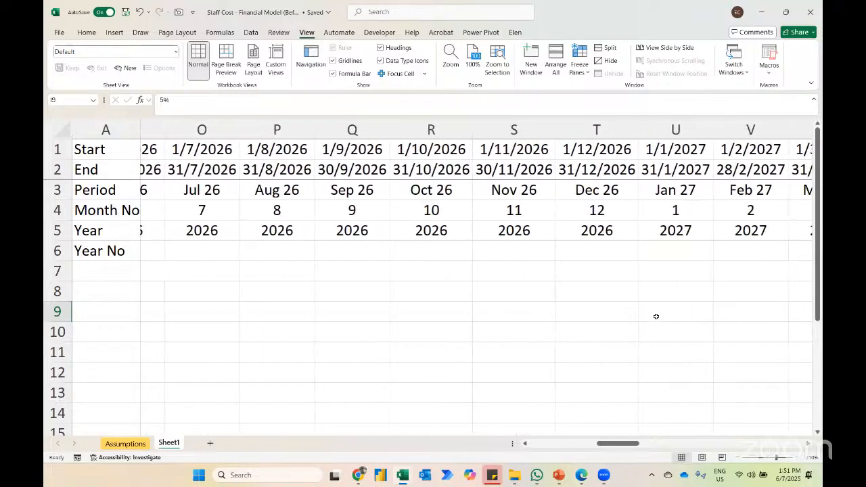
left_click(656, 316)
type("1-%")
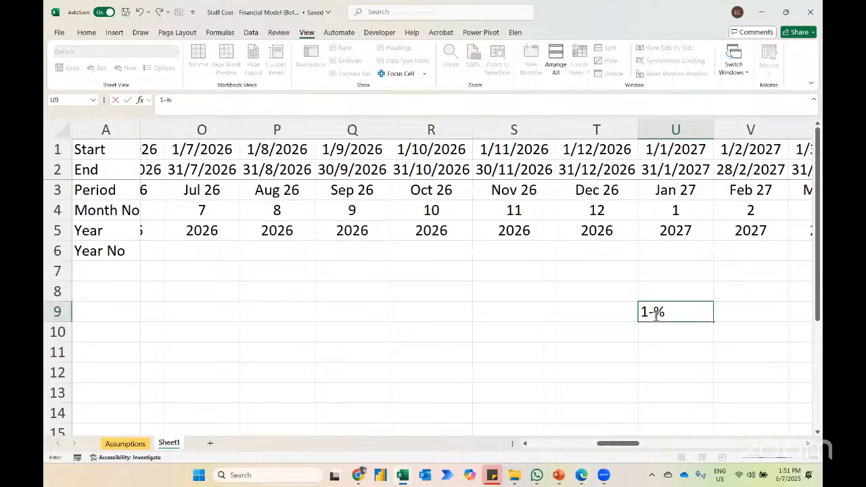
type("0%")
key("Return")
left_click(656, 316)
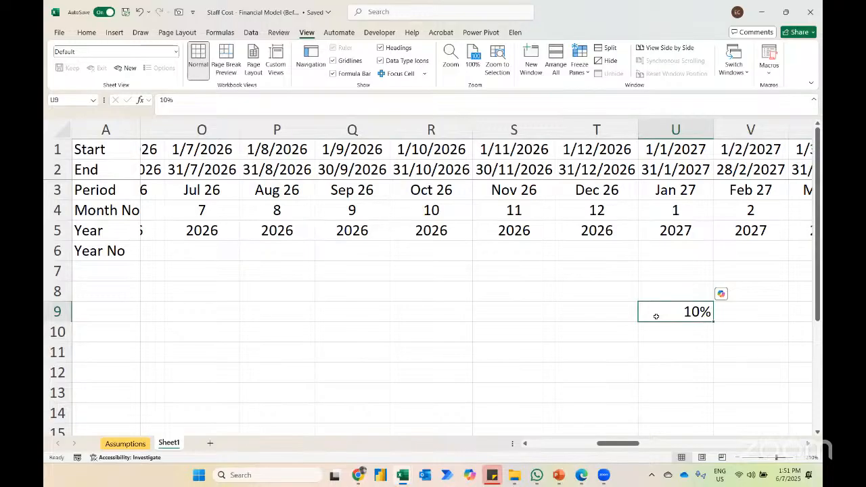
Step: Enter an example salary increment rate of 15% in AG9, under Jan 28
key("Right")
key("Right")
key("Right")
key("Right")
key("Right")
key("Right")
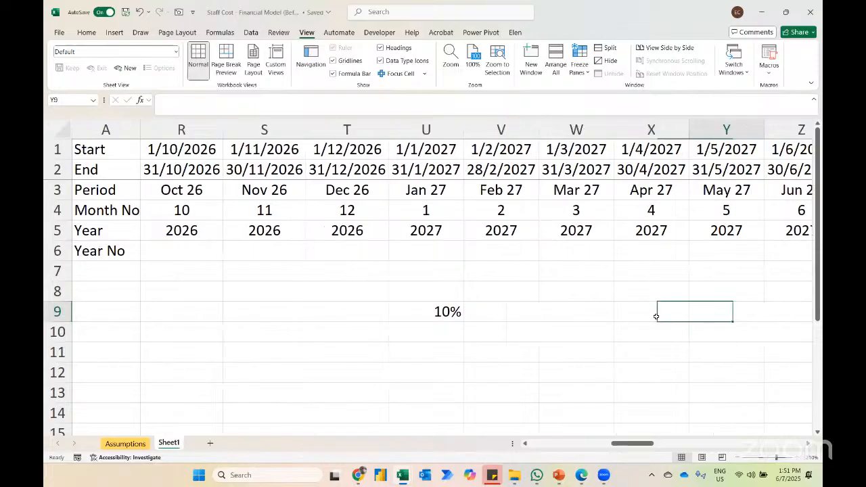
key("Right")
key("Right")
key("Right")
key("Right")
key("Right")
key("Right")
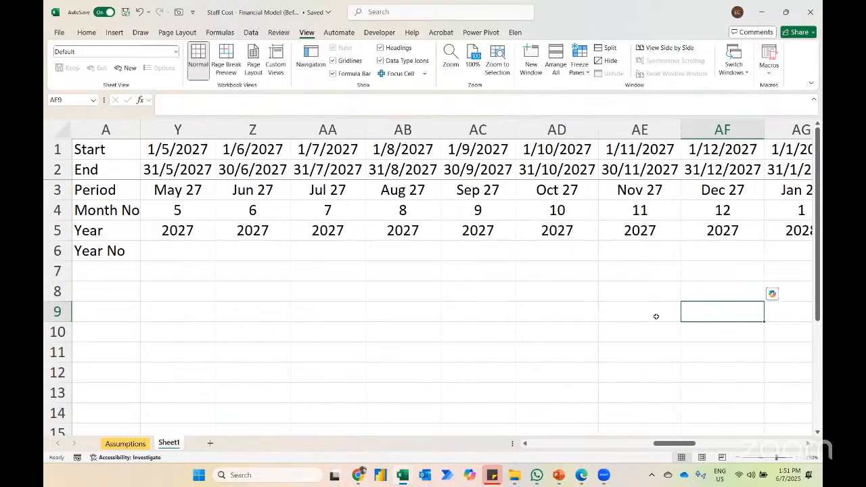
type("15%")
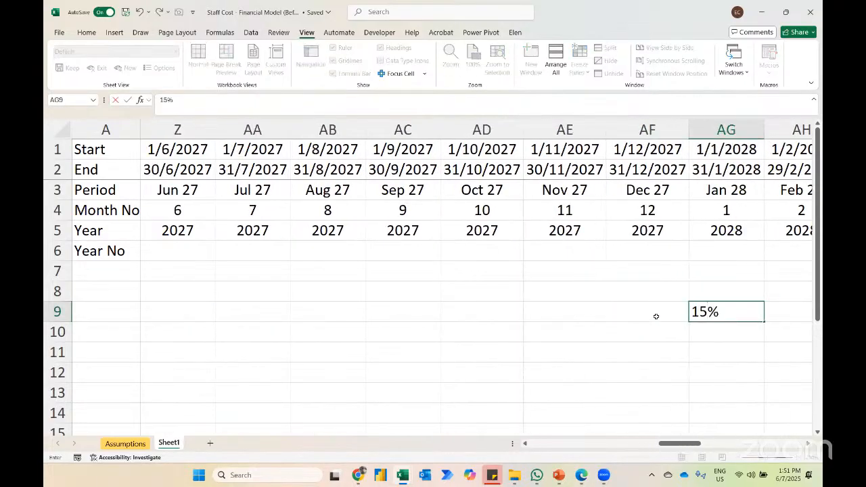
key("Return")
key("Up")
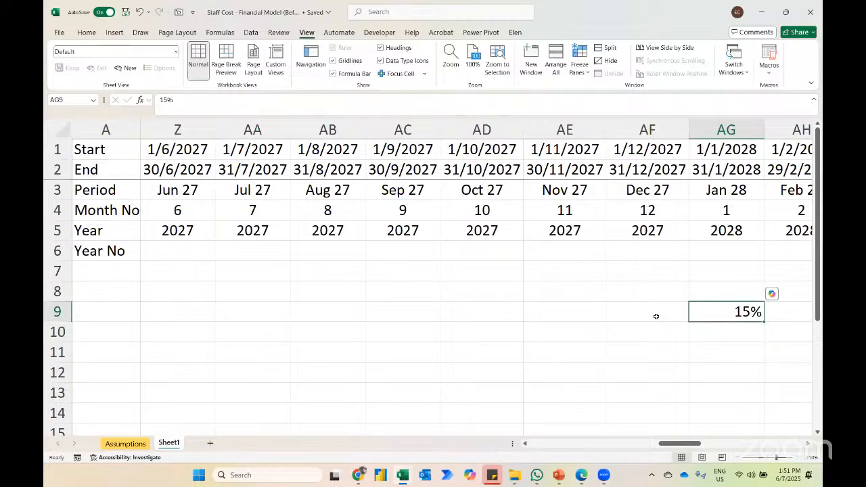
Step: Clear all the example increment rates in row 9, from C9 through AG9
key("ctrl+shift+Left")
key("ctrl+shift+Left")
key("ctrl+shift+Left")
key("Delete")
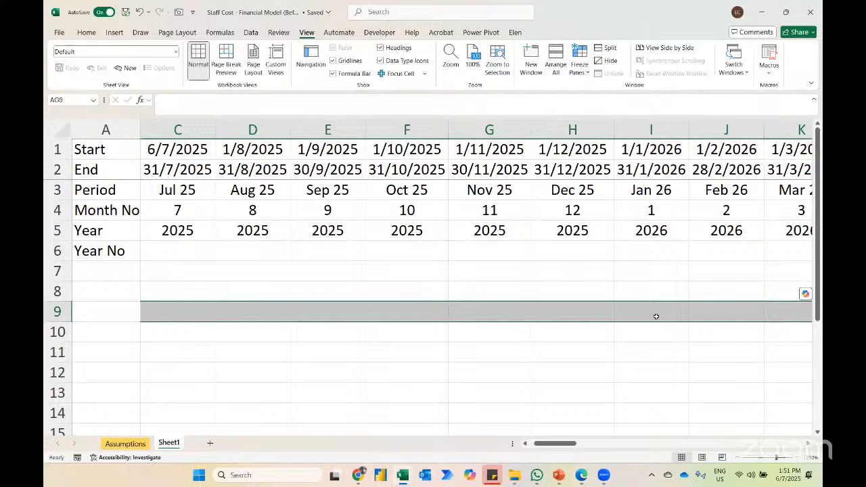
Step: Calculate the first Year No in C6 with the formula =C5-2024
key("Home")
key("Up")
key("Up")
key("Up")
key("Right")
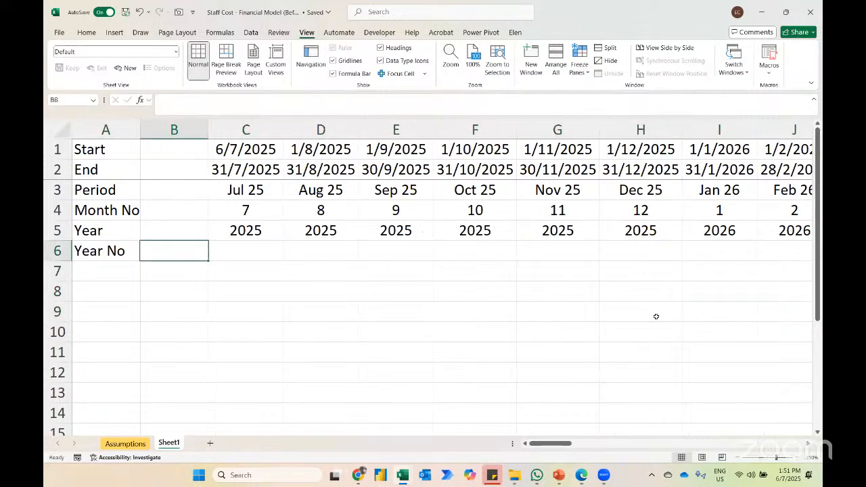
key("Right")
key("Up")
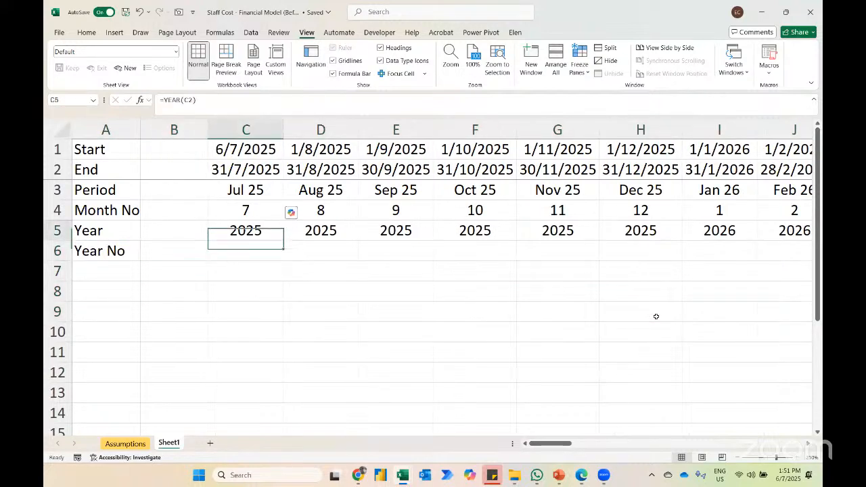
left_click(712, 252)
left_click(240, 254)
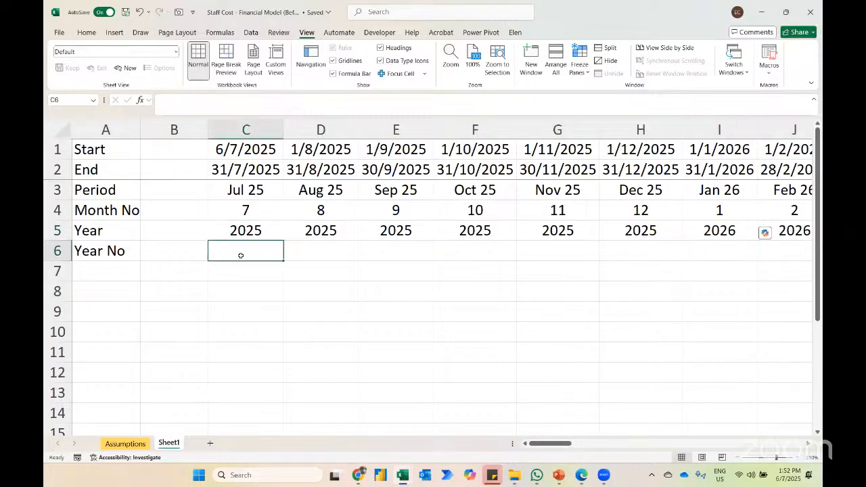
type("=")
key("Up")
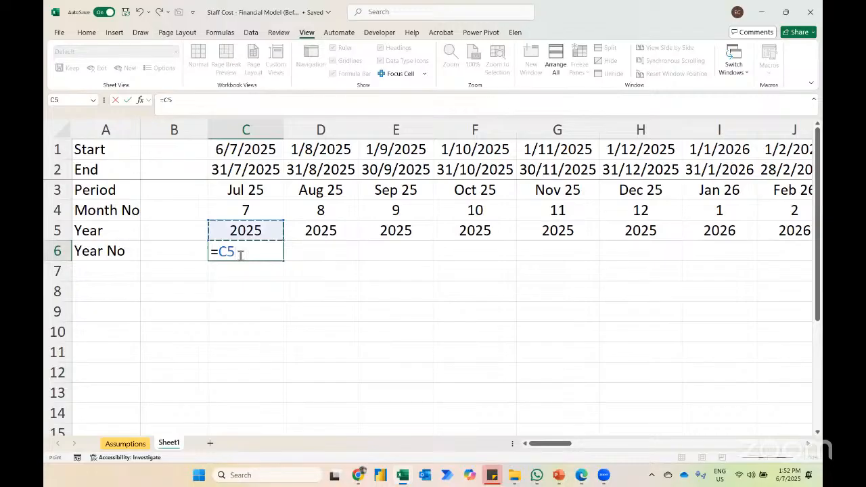
type("-2024")
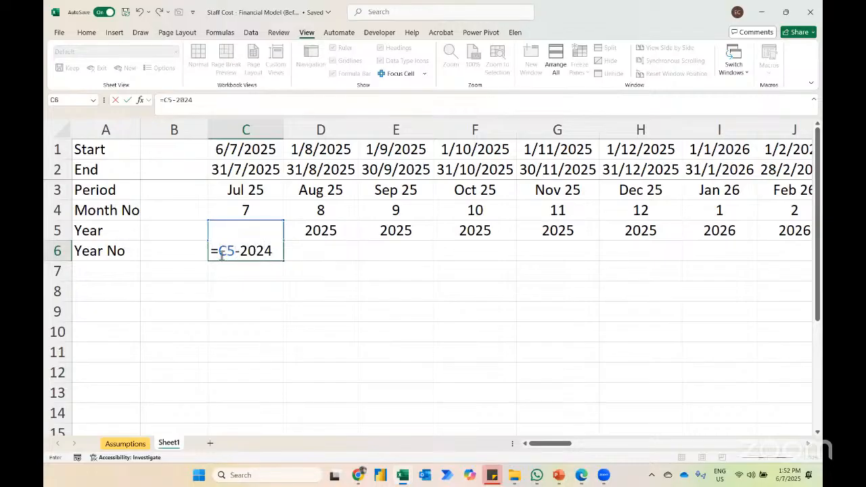
key("Return")
key("Up")
Step: Copy the C6 formula across the whole Year No row through AZ6 and center the values
key("ctrl+c")
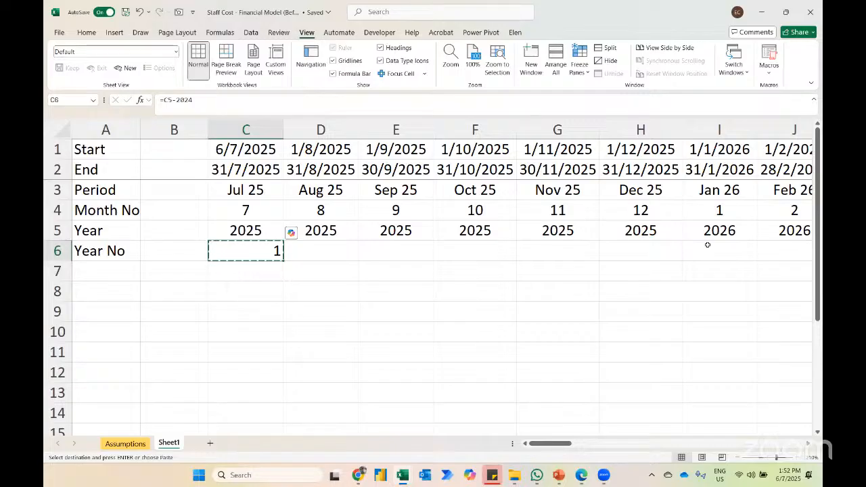
left_click(700, 249)
key("ctrl+v")
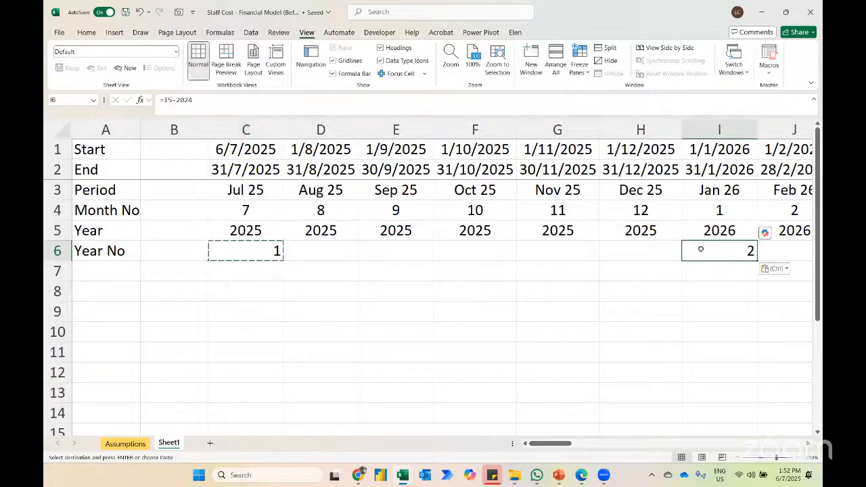
key("Up")
key("ctrl+Right")
key("Down")
key("ctrl+shift+Left")
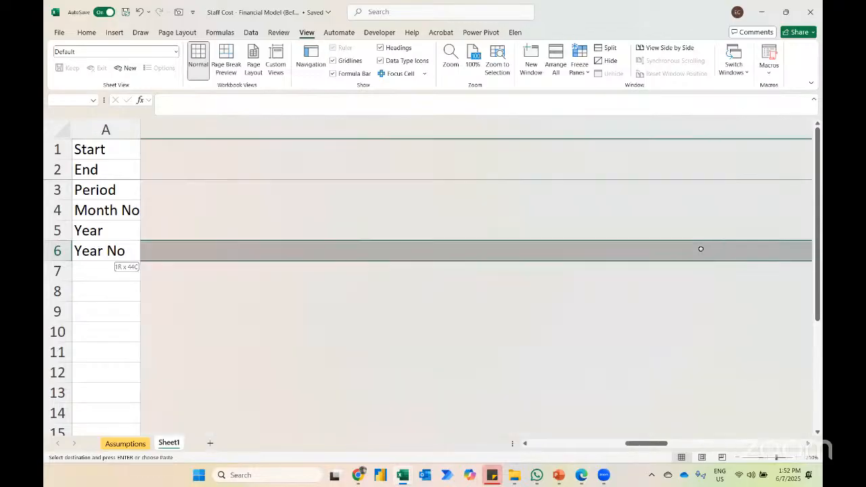
key("ctrl+v")
key("ctrl+shift+Left")
key("ctrl+v")
key("alt+h")
key("a")
key("c")
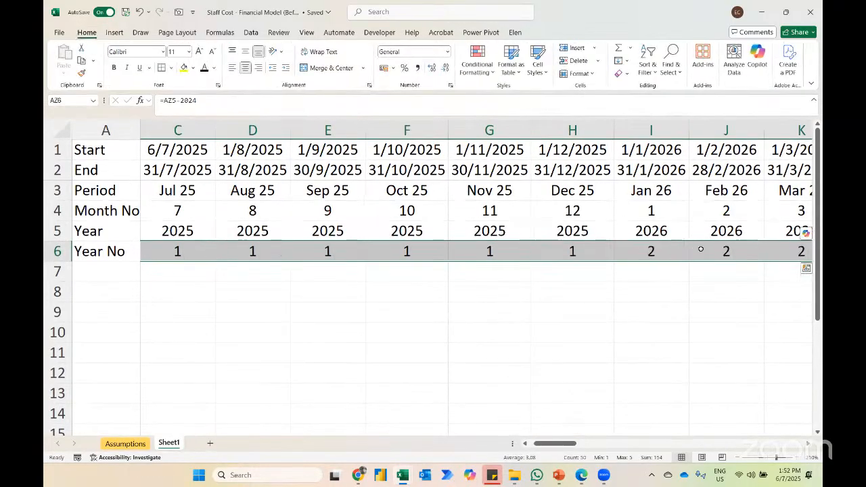
Step: Enter the row label "Salary Increment Flag" in A8, leaving row 7 blank
key("ctrl+Left")
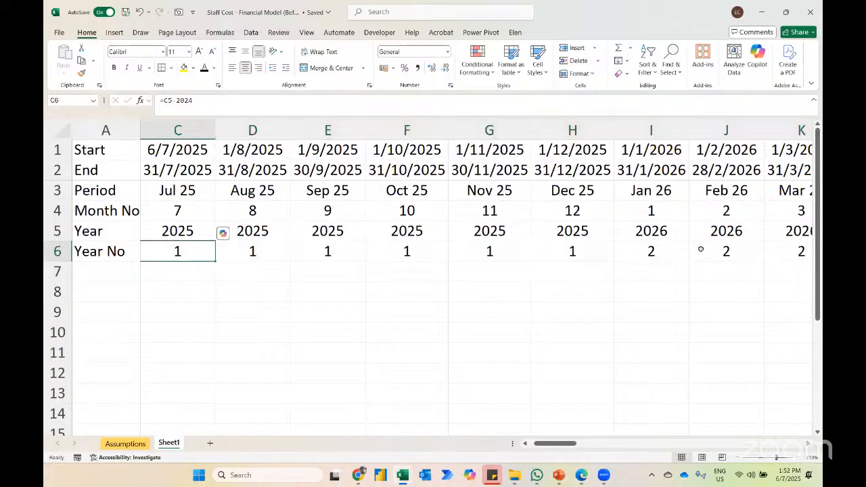
key("ctrl+Left")
key("Right")
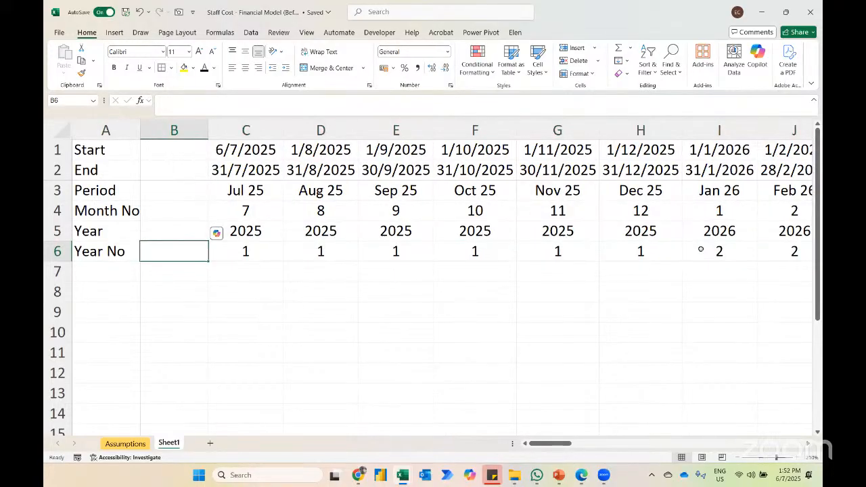
key("Down")
key("Down")
key("Left")
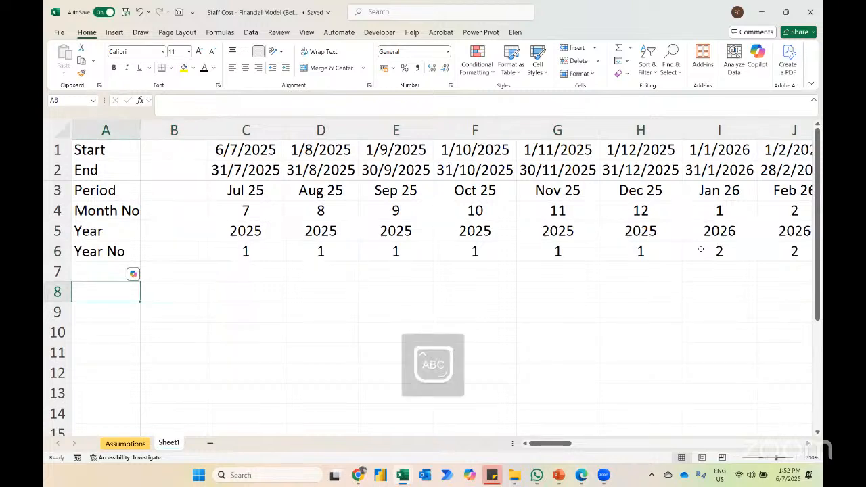
type("Salary In")
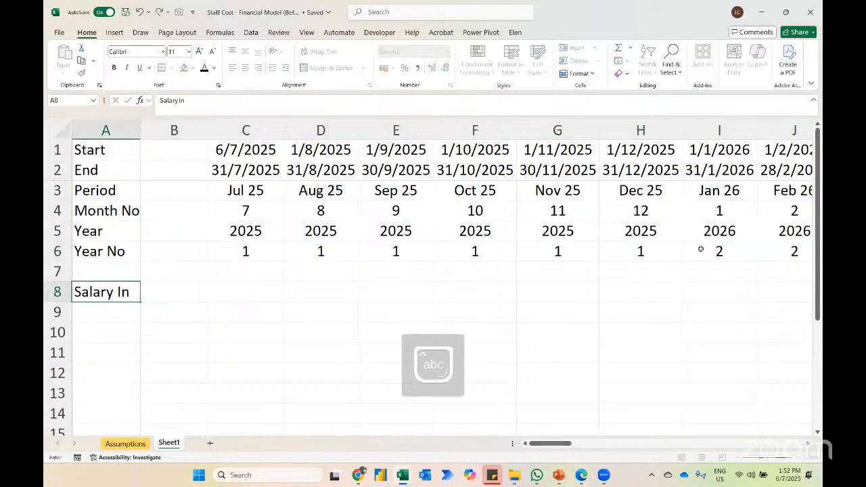
type("crement Flag")
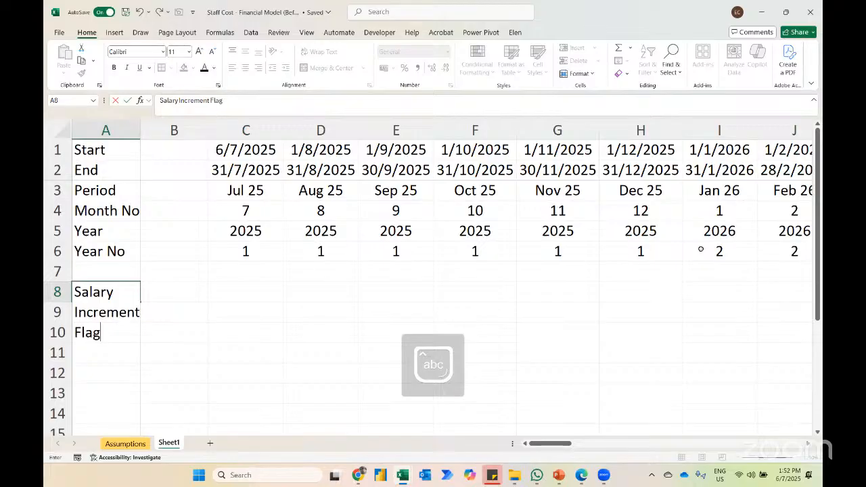
key("Return")
Step: Autofit column A's width to its labels and select C8 in the flag row
key("ctrl+space")
key("alt+h")
key("o")
key("i")
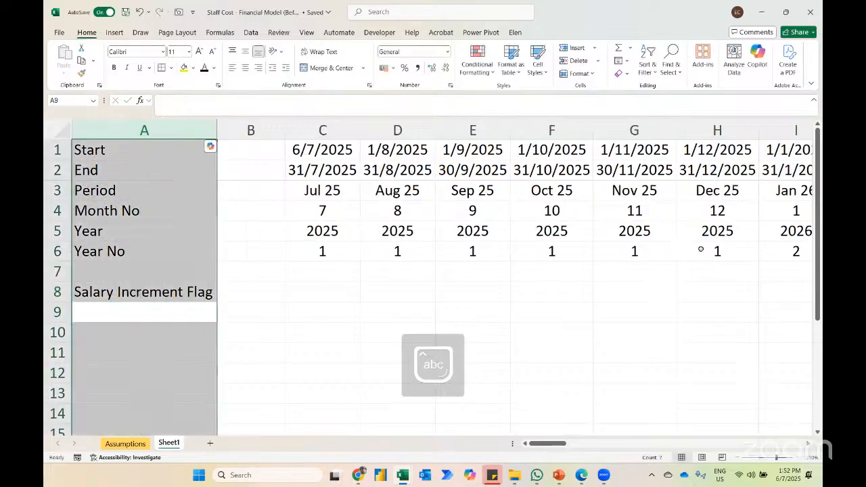
key("Up")
key("Right")
key("Right")
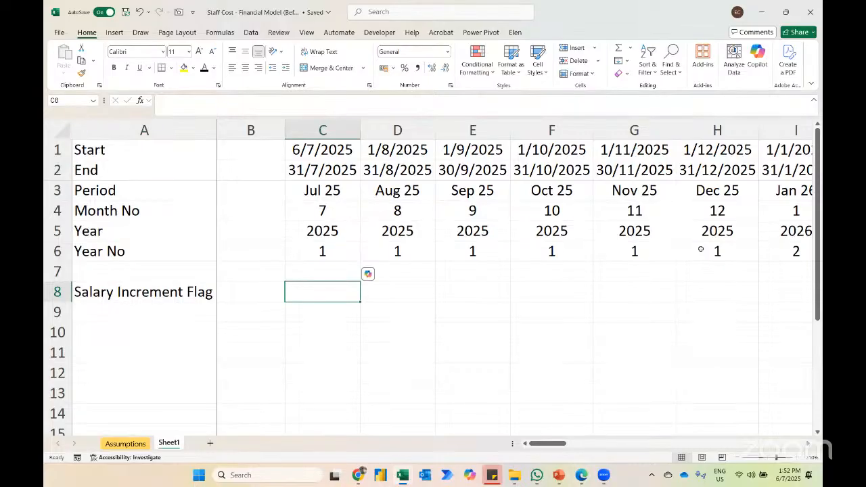
Step: Examine the Salary Increment assumption in B5:C5 on the Assumptions sheet at a larger zoom
left_click(127, 446)
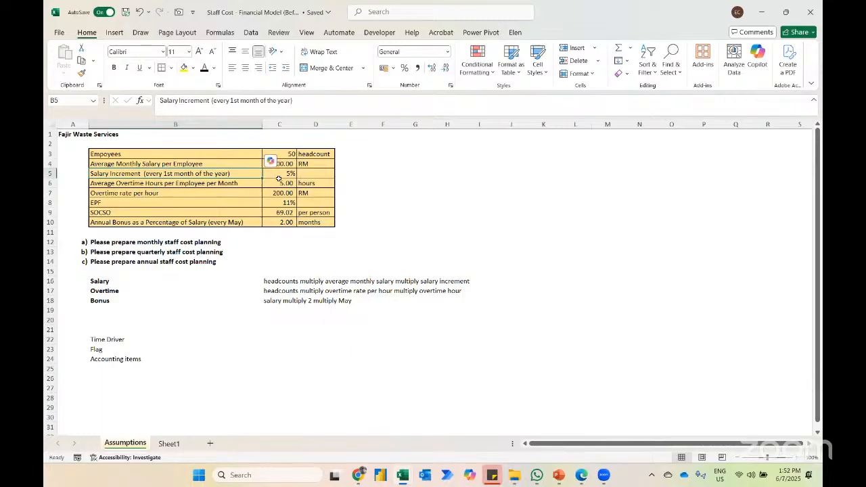
left_click(274, 164)
left_click(278, 178)
key("shift+Left")
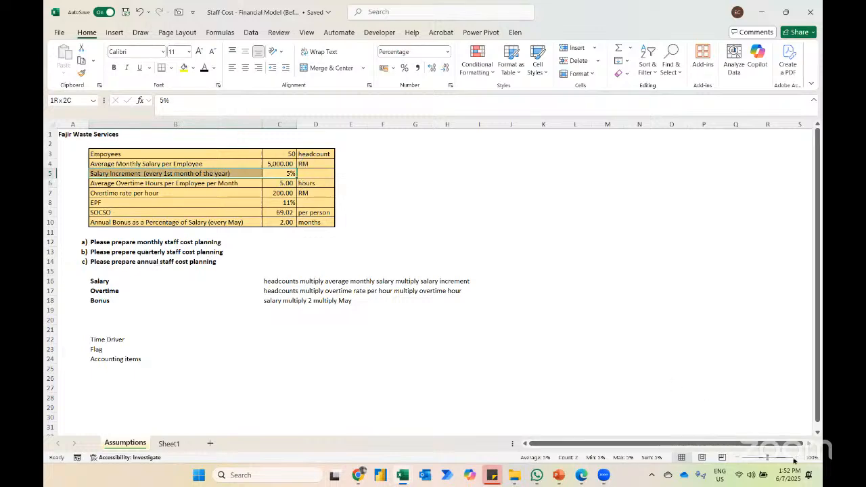
left_click(796, 458)
left_click(796, 458)
left_click(796, 458)
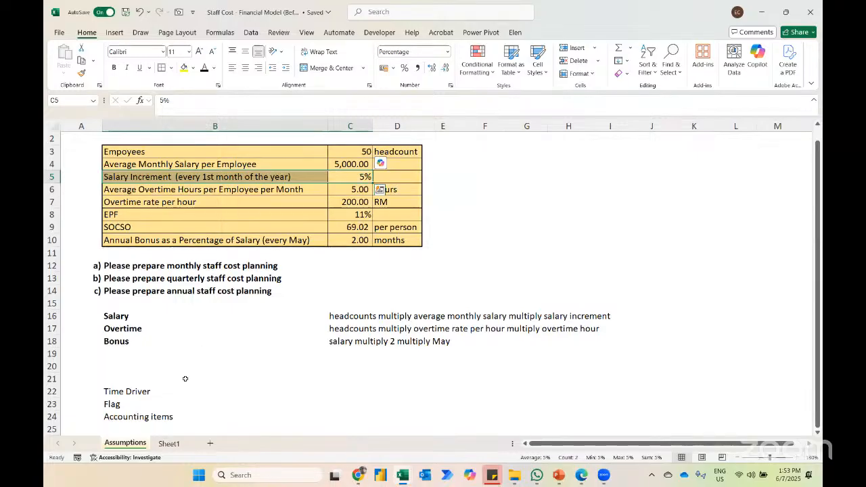
Step: Return to Sheet1 and enter the salary increment flag formula =C6<>1 in C8
left_click(169, 444)
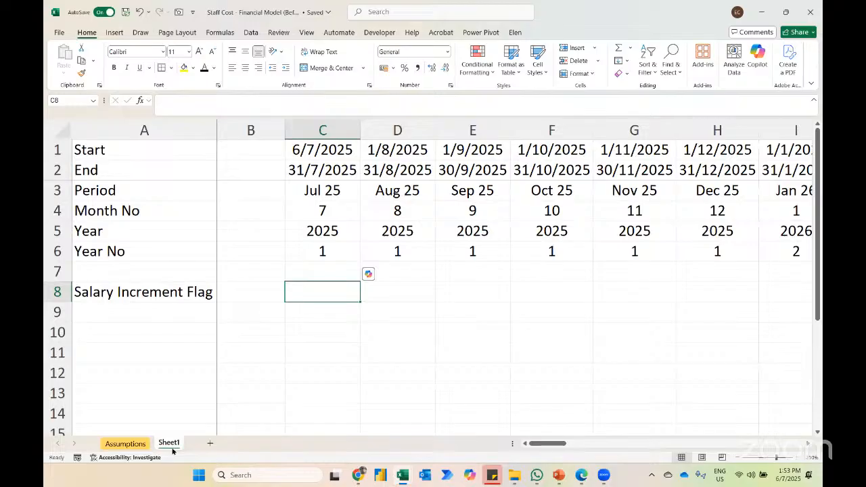
type("=")
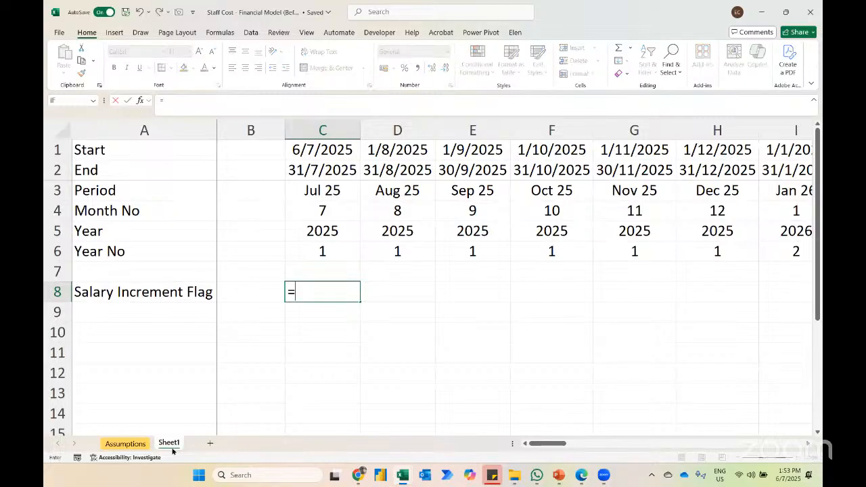
key("Up")
key("Up")
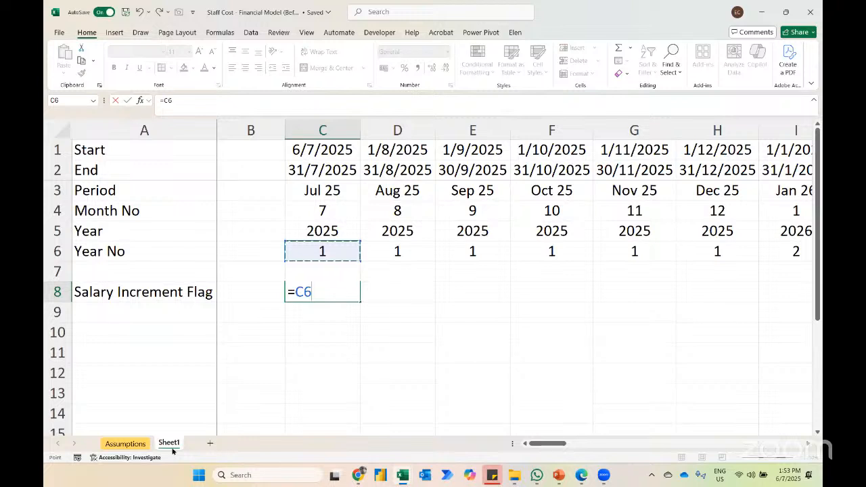
type("<>1")
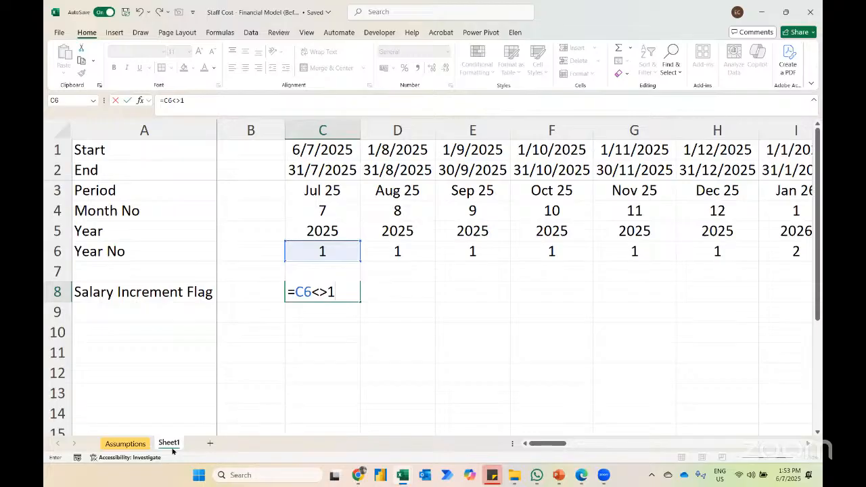
key("Return")
key("Up")
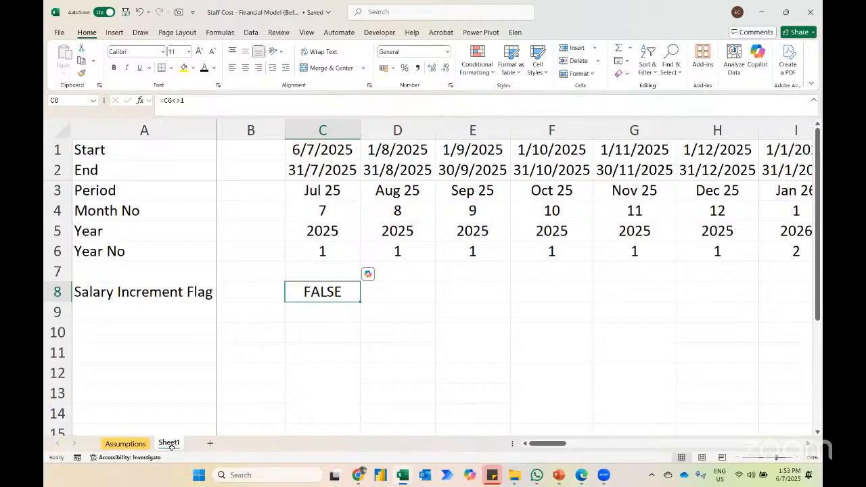
Step: Add a highlight rule to C8 that formats text containing "tr" with green fill and dark green text
left_click(477, 63)
mouse_move(494, 95)
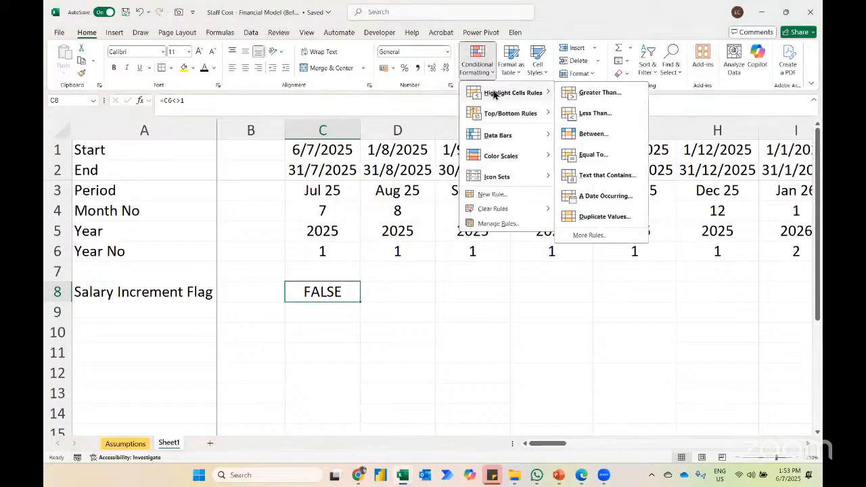
left_click(590, 175)
type("tr")
key("Tab")
key("alt+Down")
key("Down")
key("Down")
key("Return")
key("Return")
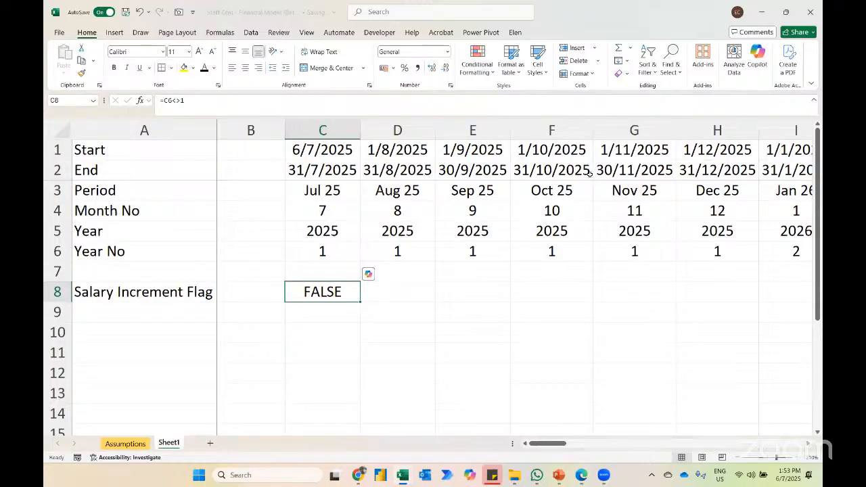
Step: Add a second highlight rule to C8 for text containing "fa" with Light Red Fill with Dark Red Text
left_click(478, 67)
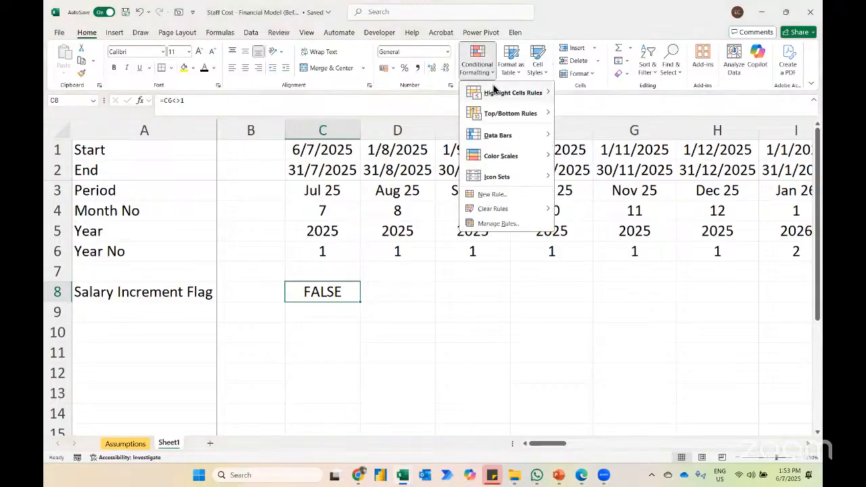
mouse_move(500, 92)
left_click(589, 177)
type("fa")
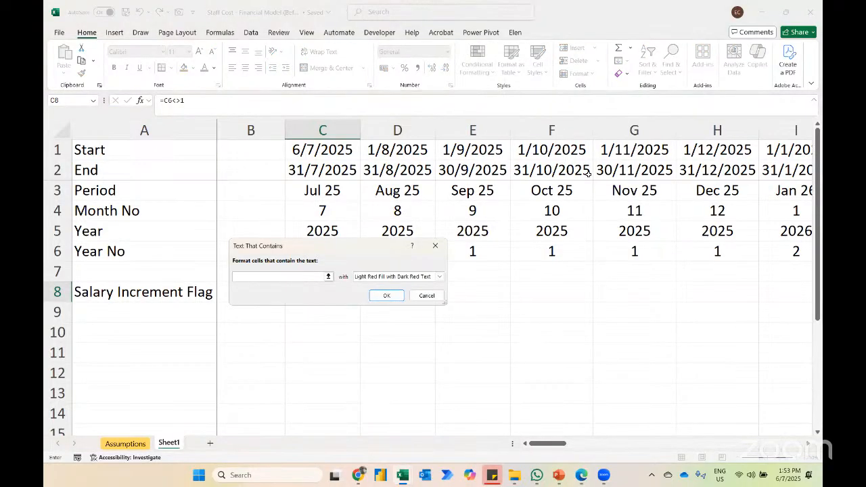
key("Return")
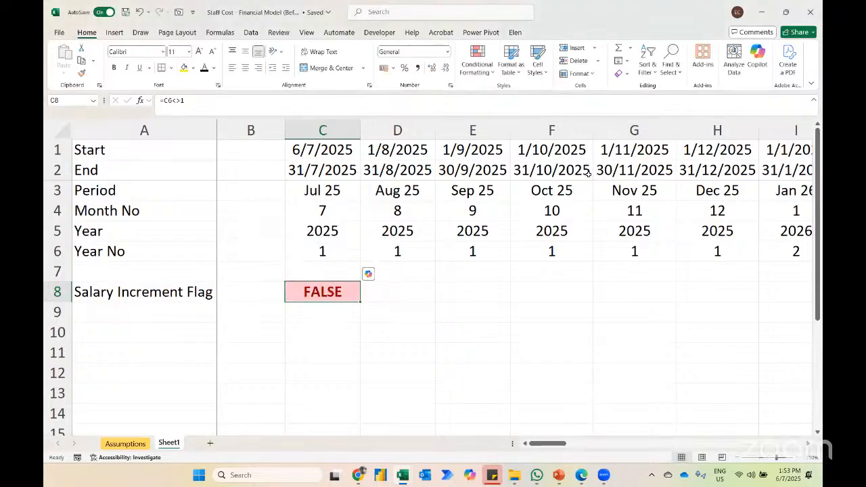
Step: Fill the salary increment flag formula and its formatting from C8 across to AZ8
key("F5")
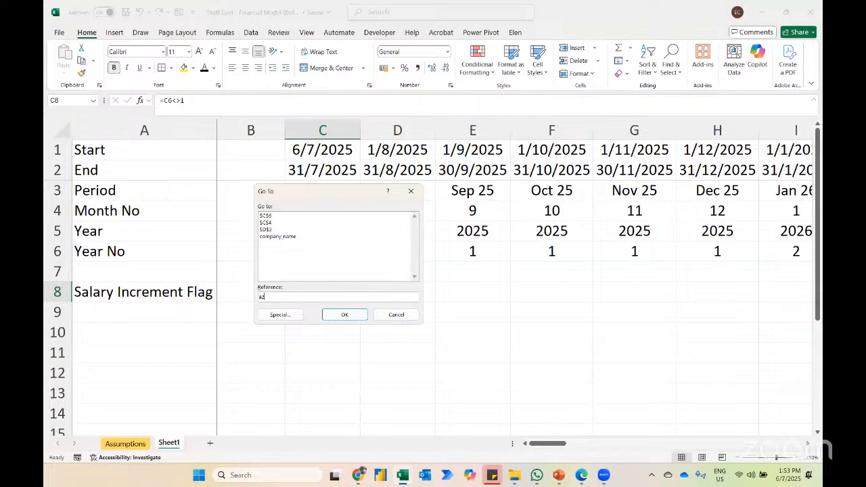
type("az8")
key("Return")
key("ctrl+shift+Left")
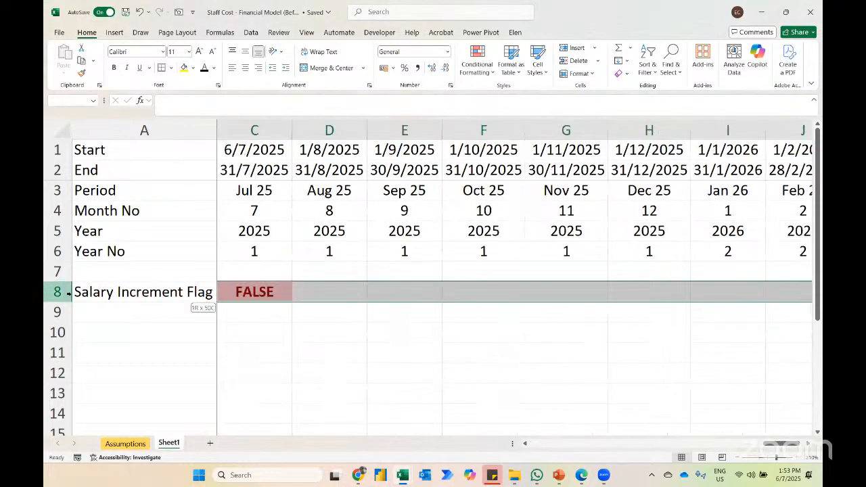
key("ctrl+r")
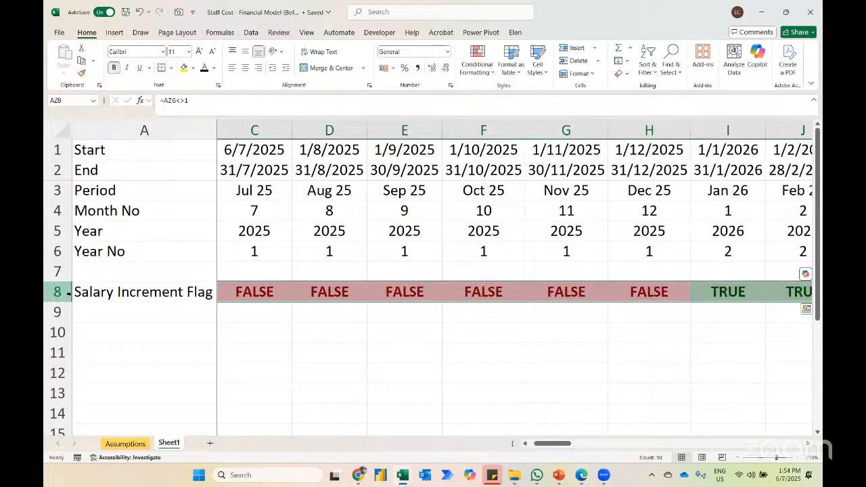
Step: Change the label in A8 to "Salary Increment Year Flag"
left_click(714, 288)
key("Left")
key("Left")
key("Left")
key("Left")
key("Left")
key("Left")
key("Left")
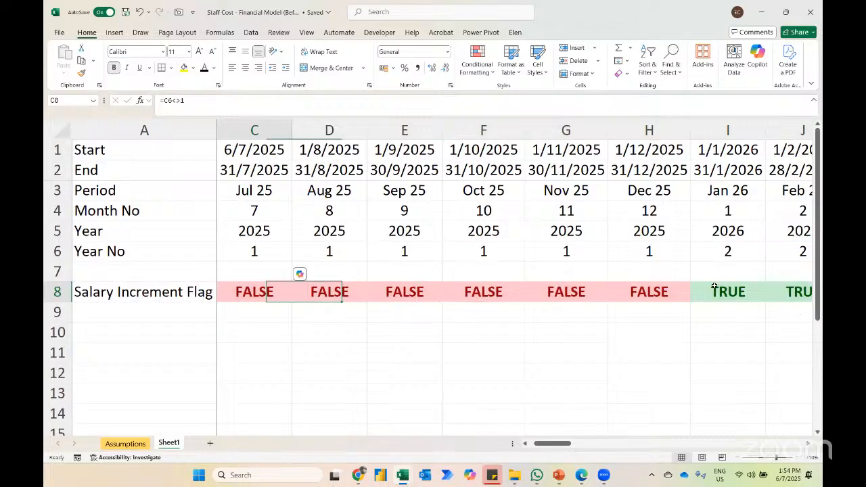
key("F2")
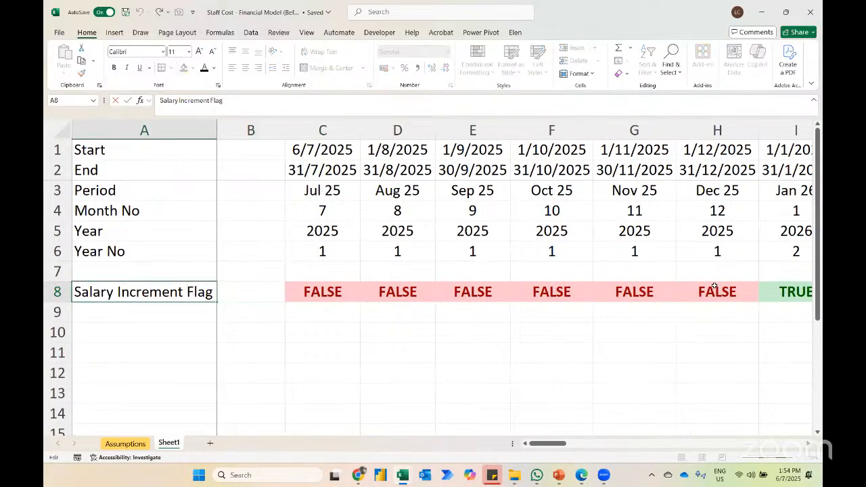
type("Ya")
key("BackSpace")
type("ear")
key("Return")
Step: Autofit column A to the longer flag label and return to A9
key("ctrl+space")
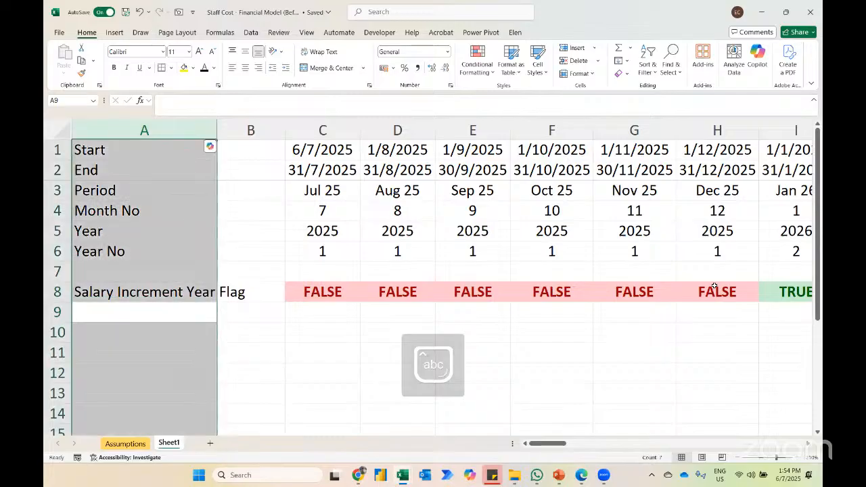
key("alt+h")
key("i")
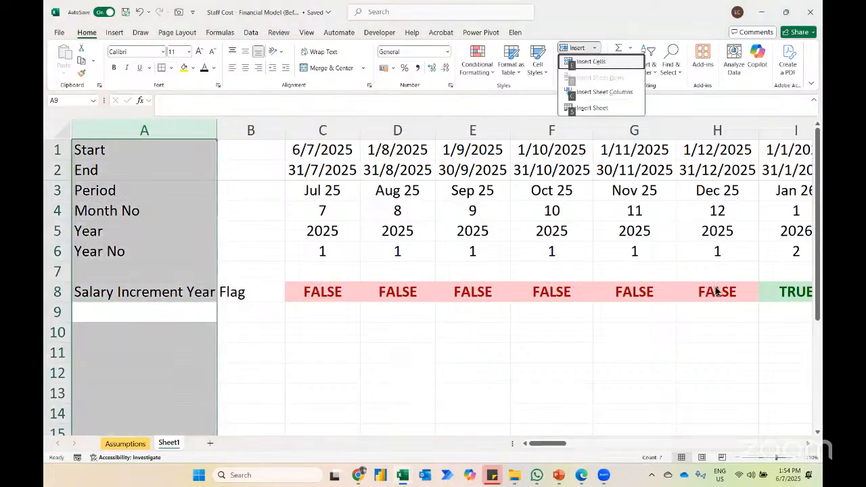
key("Escape")
key("o")
key("i")
key("Down")
key("Up")
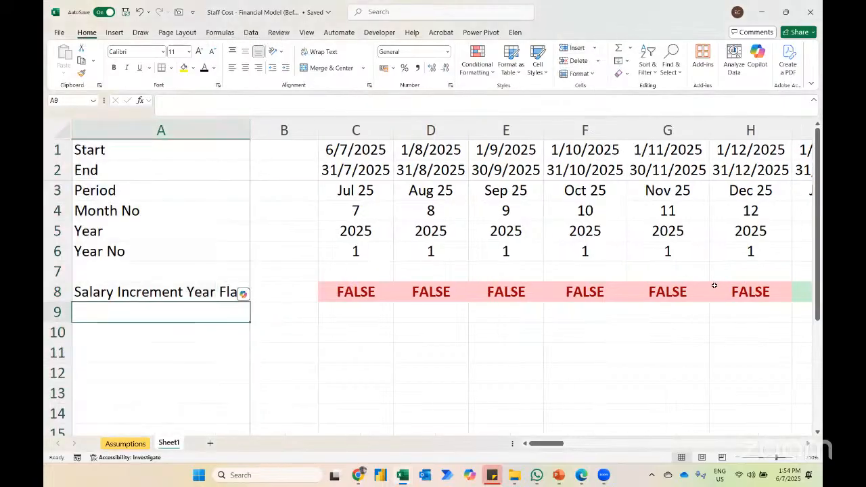
Step: Copy the A8 label down to A9 and change it to "Salary Increment Rate Flag"
key("ctrl+d")
key("F2")
key("ctrl+Left")
key("ctrl+shift+Left")
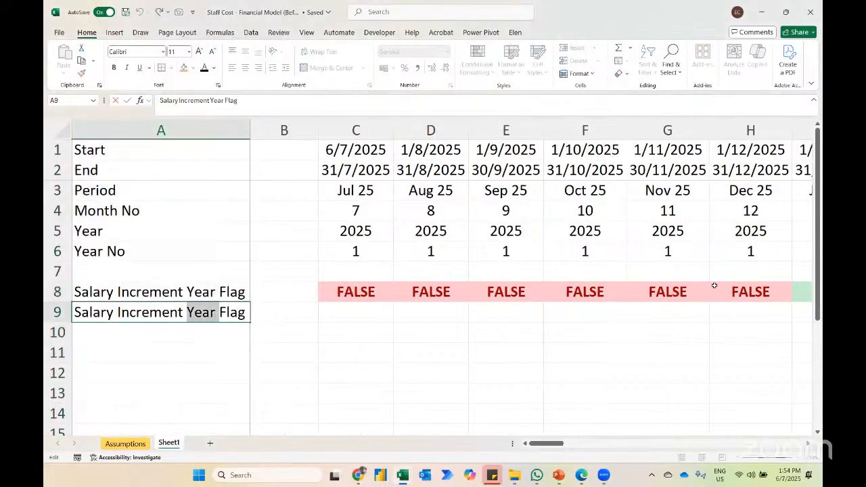
type("Rate")
key("Return")
Step: Enter trial increment rates of 0% in C9 and 5% in I9
key("Up")
key("Right")
key("Right")
type("0")
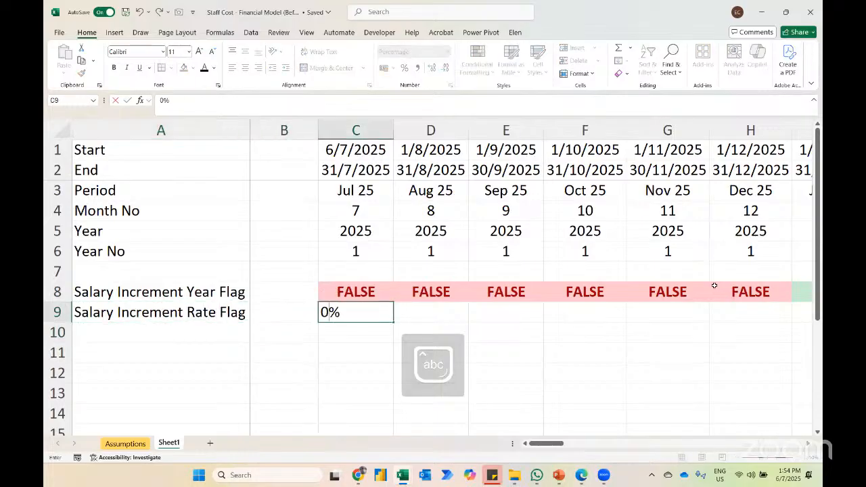
key("Right")
key("Right")
key("Right")
key("Right")
key("Right")
key("Right")
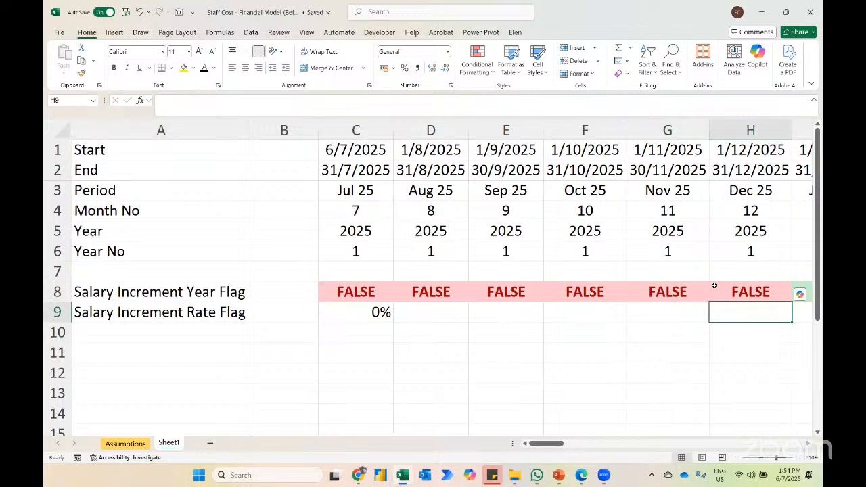
type("5")
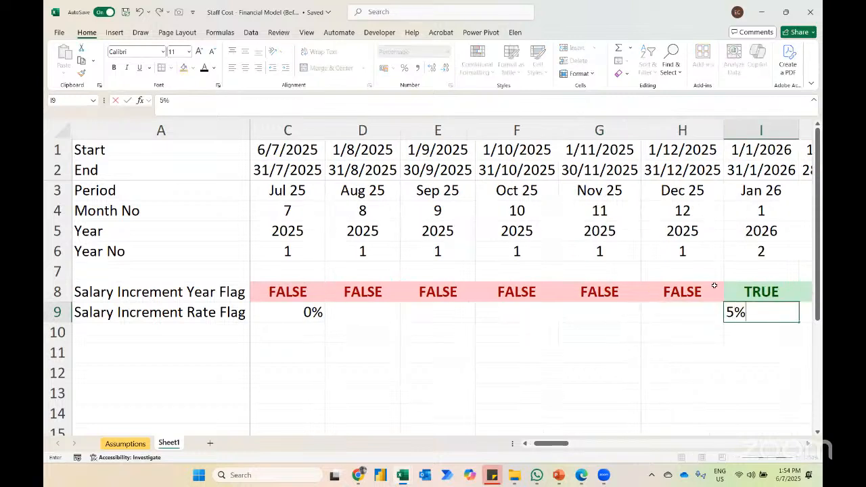
key("ctrl+Return")
Step: Clear the trial rates from C9:I9 and go back to C9
key("ctrl+shift+Left")
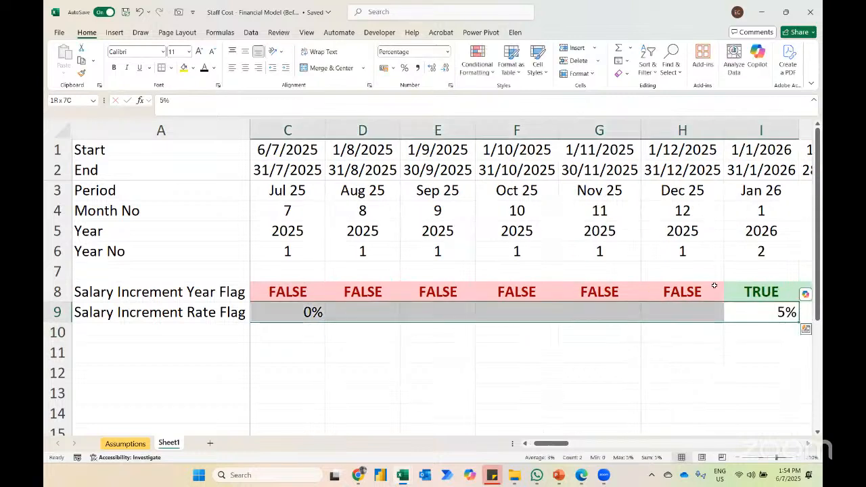
key("Delete")
key("Left")
key("Left")
key("Left")
key("Left")
key("Left")
key("Left")
key("Left")
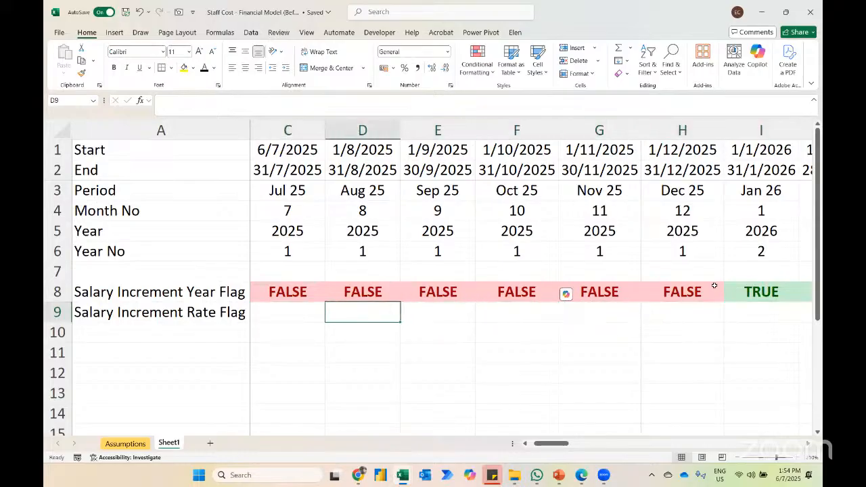
key("Right")
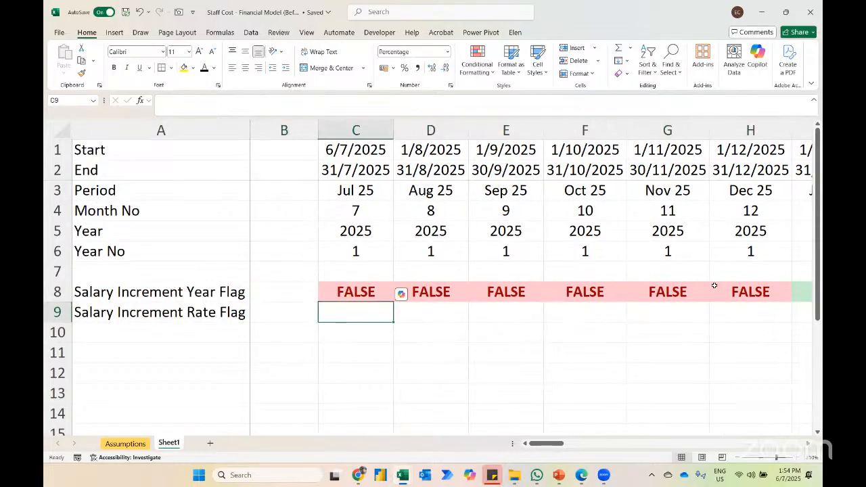
type("(")
key("Up")
key("Up")
key("Down")
key("Down")
Step: Enter the increment rate formula =(C6-1)*Assumptions!$C$5 in C9, with an absolute reference to the Salary Increment assumption
type("=(")
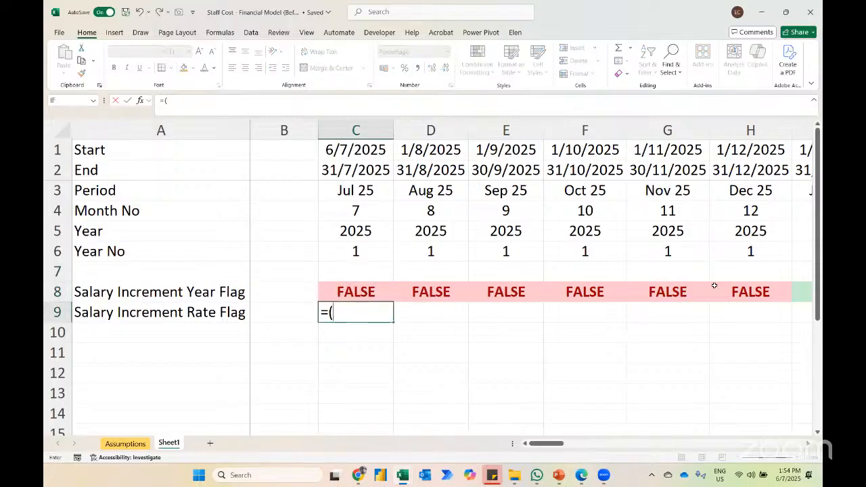
key("Up")
key("Up")
key("Up")
type("-1")
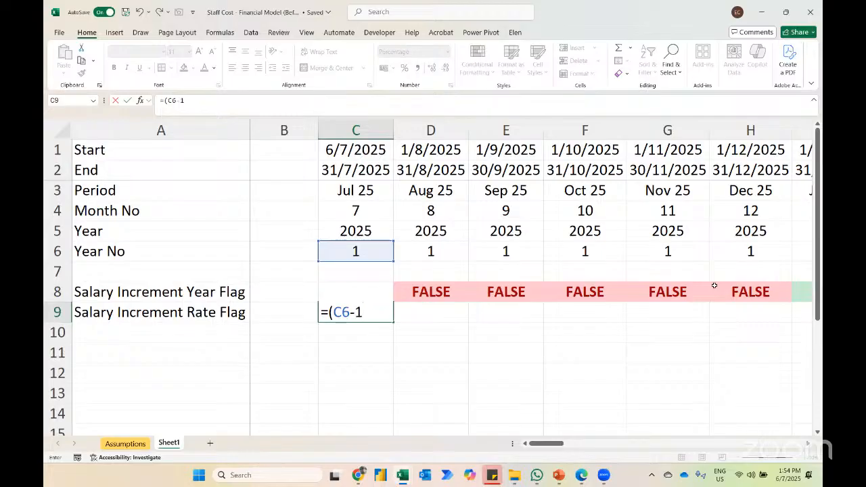
type(")*")
left_click(129, 445)
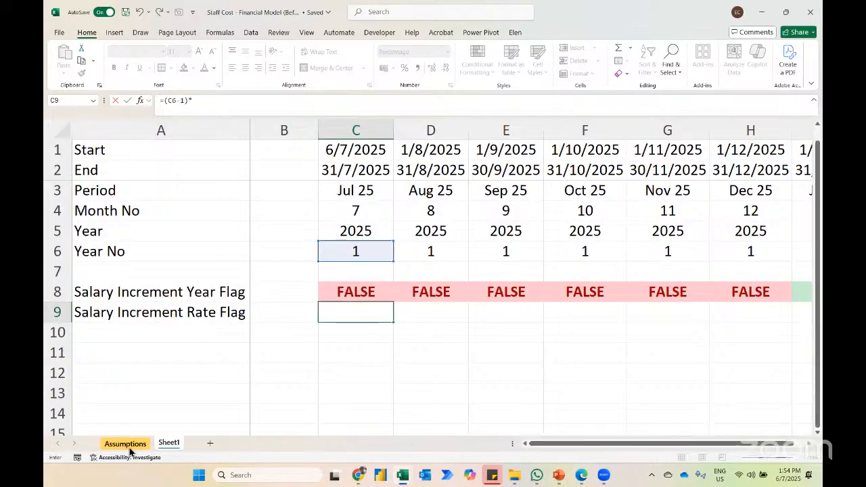
left_click(342, 182)
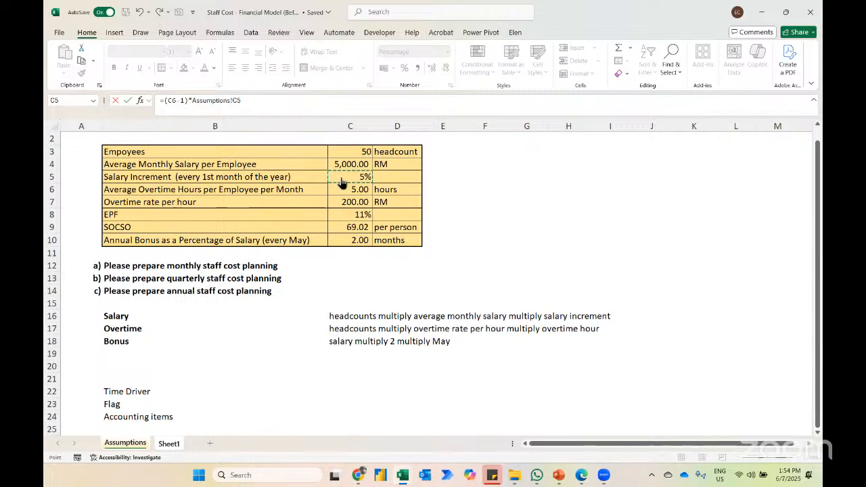
key("F4")
key("Return")
key("Up")
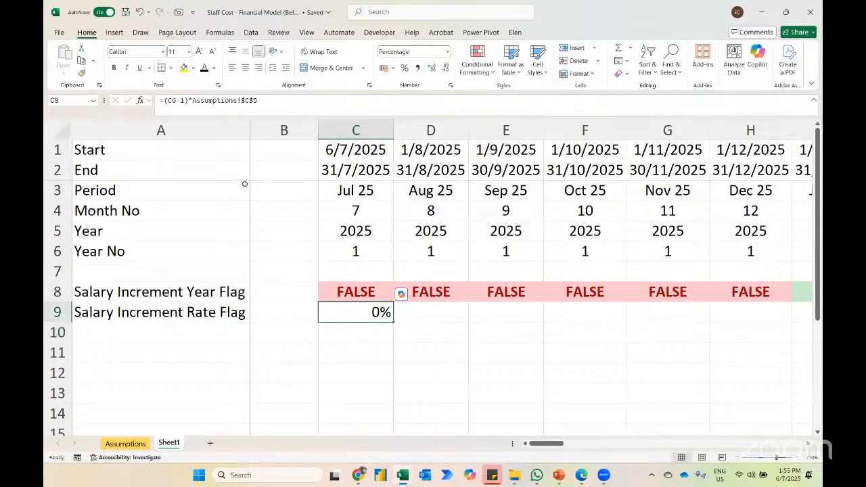
Step: Centre C9 and fill its rate formula across row 9 to AZ9
key("alt+h")
key("a")
key("c")
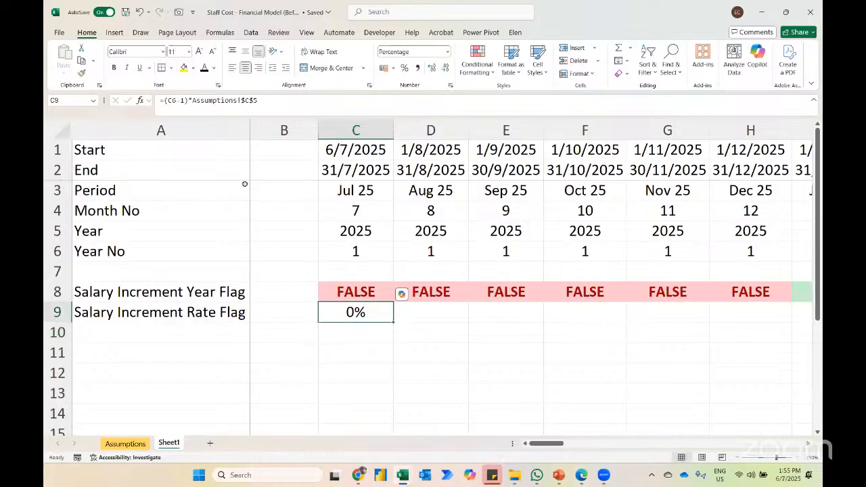
key("Up")
key("ctrl+Right")
key("Down")
key("ctrl+shift+Left")
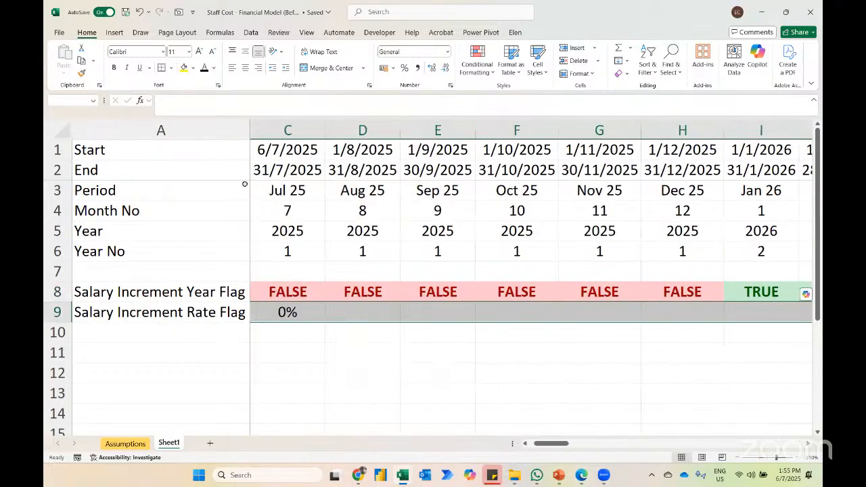
key("ctrl+r")
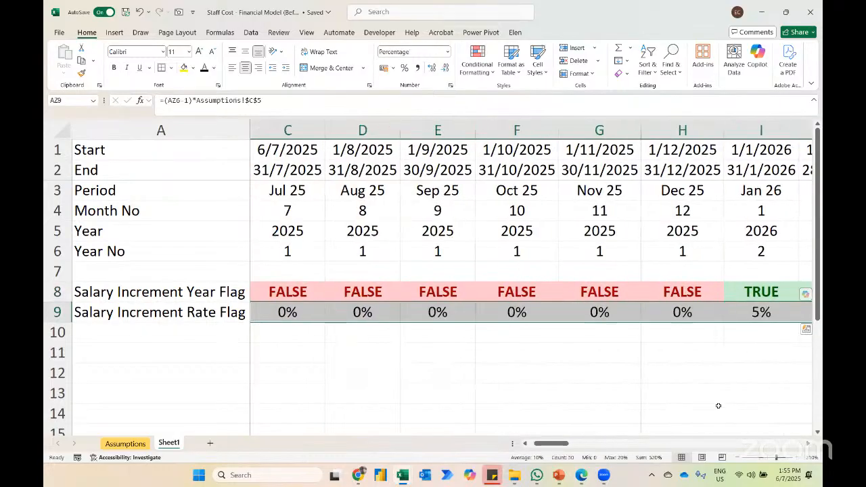
Step: Examine the increment rates in row 9 at each January from Jan 26 to Jan 29, at a smaller zoom
left_click(730, 459)
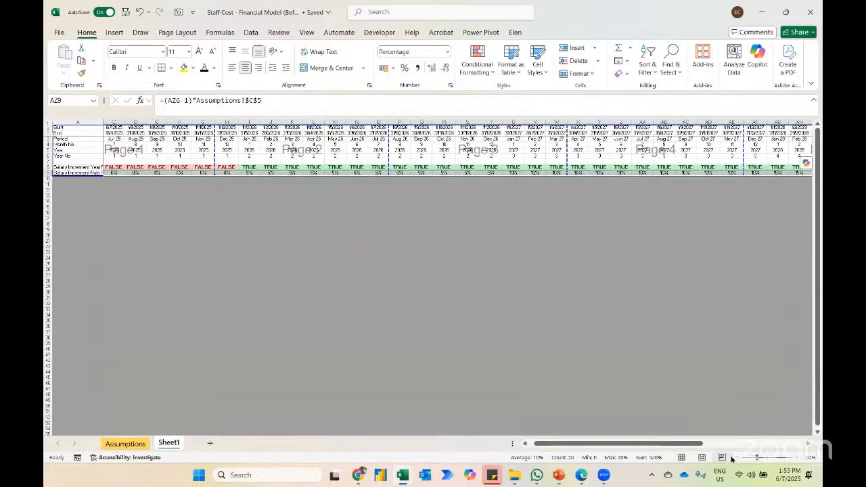
left_click(681, 458)
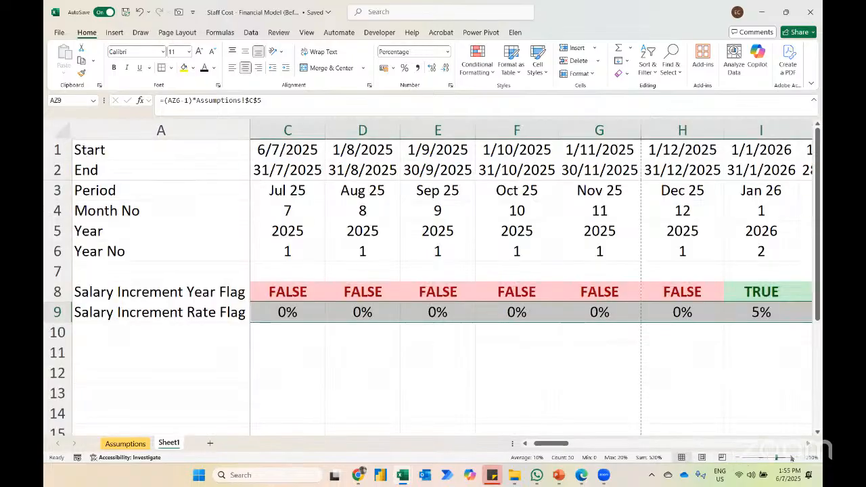
scroll(608, 270, "down", 4)
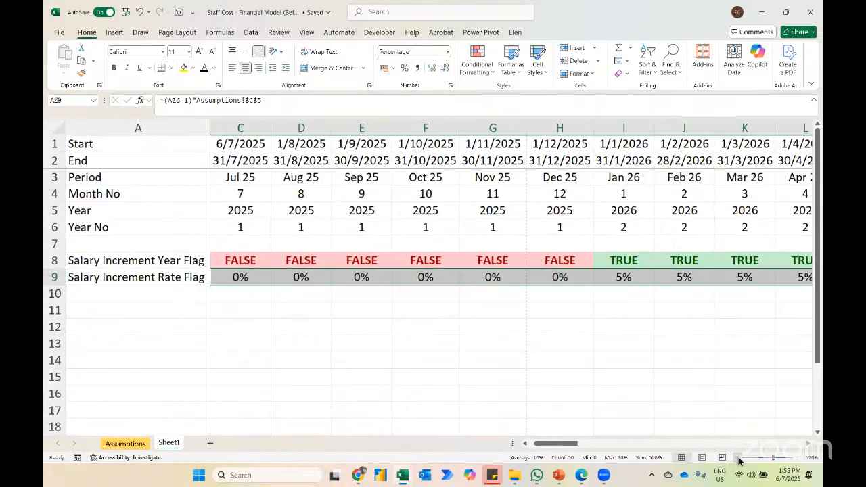
left_click(593, 266)
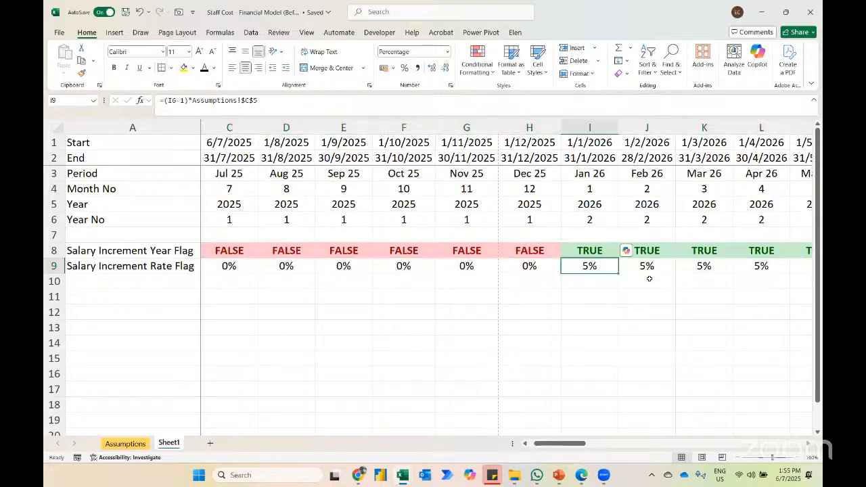
scroll(649, 279, "right", 6)
scroll(649, 279, "right", 3)
left_click(687, 266)
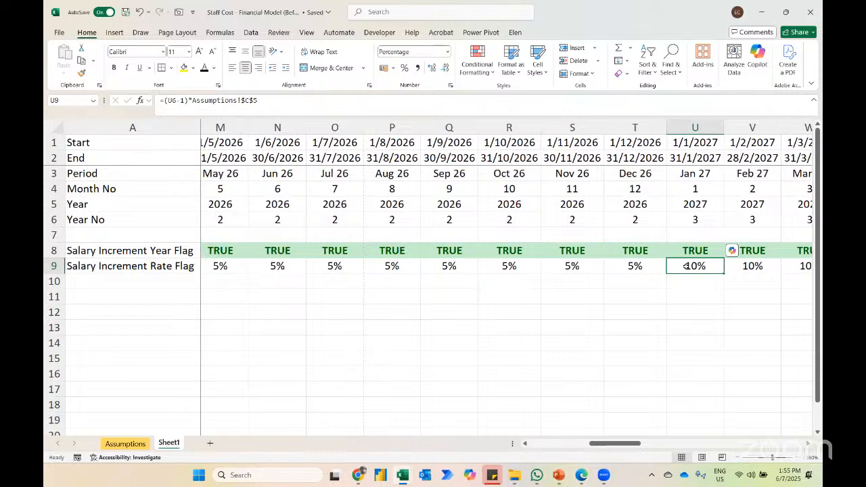
scroll(687, 266, "right", 6)
scroll(685, 266, "right", 7)
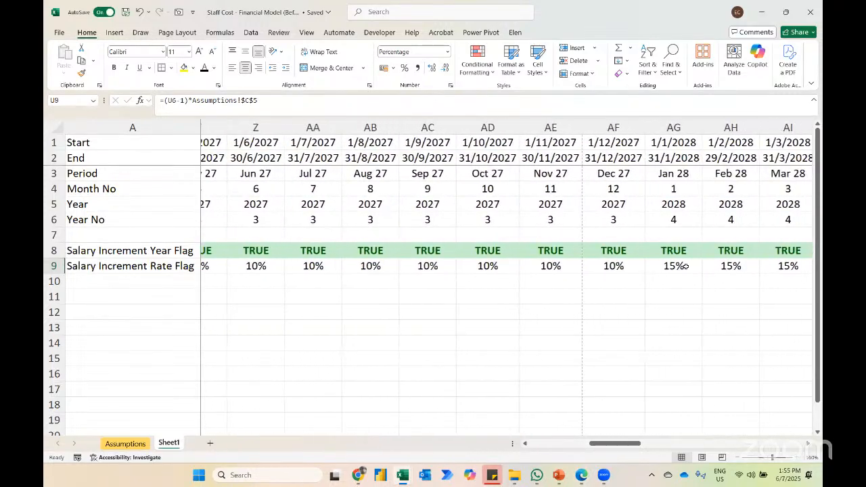
left_click(683, 266)
scroll(731, 288, "right", 3)
scroll(738, 291, "right", 5)
scroll(725, 280, "right", 4)
left_click(726, 266)
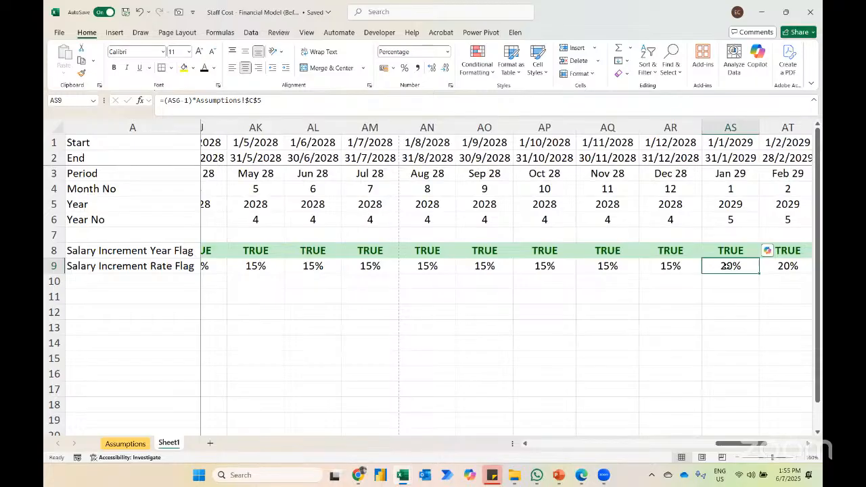
Step: Examine the salary increment rates in row 9 around early 2029 and from Jul 25 through 2026
key("Right")
key("Right")
key("Right")
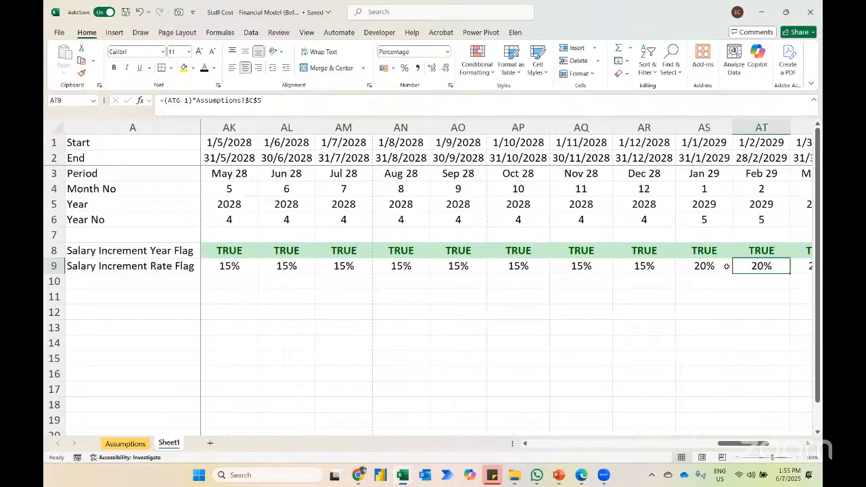
key("ctrl+Left")
key("Right")
key("Right")
key("Right")
key("Right")
key("Right")
key("Right")
key("Right")
key("Right")
key("Right")
key("Right")
key("Right")
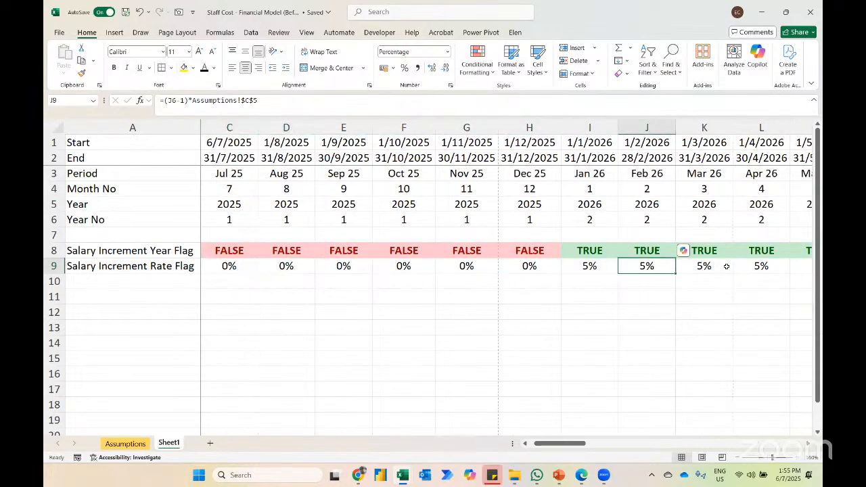
key("Right")
key("Right")
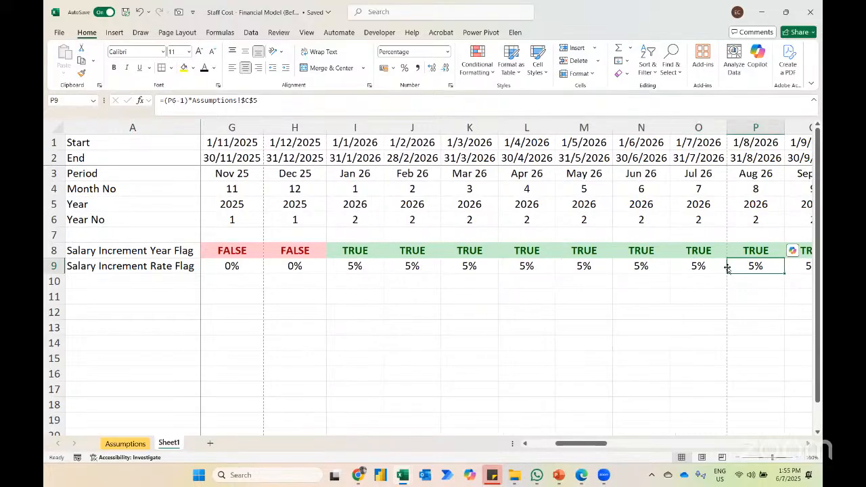
key("Right")
key("Right")
Step: Review the increment rate formulas in row 9, including the one for Jul 25 in C9
key("F2")
key("Escape")
key("Home")
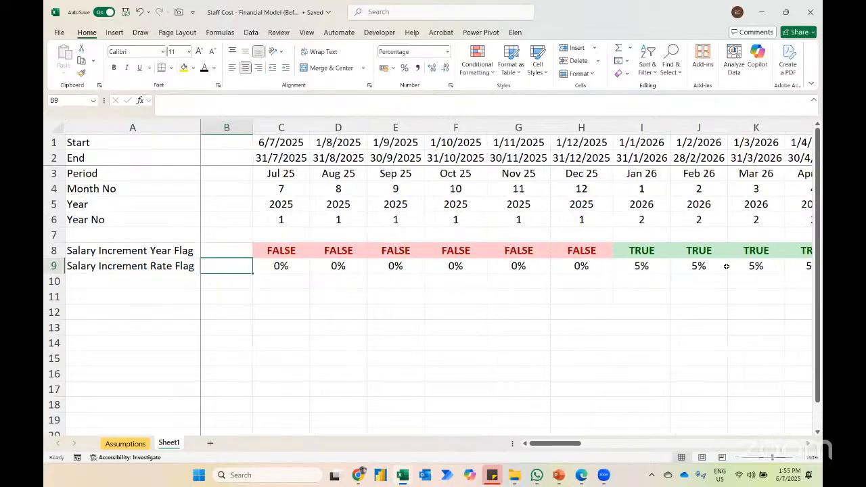
key("Right")
key("F2")
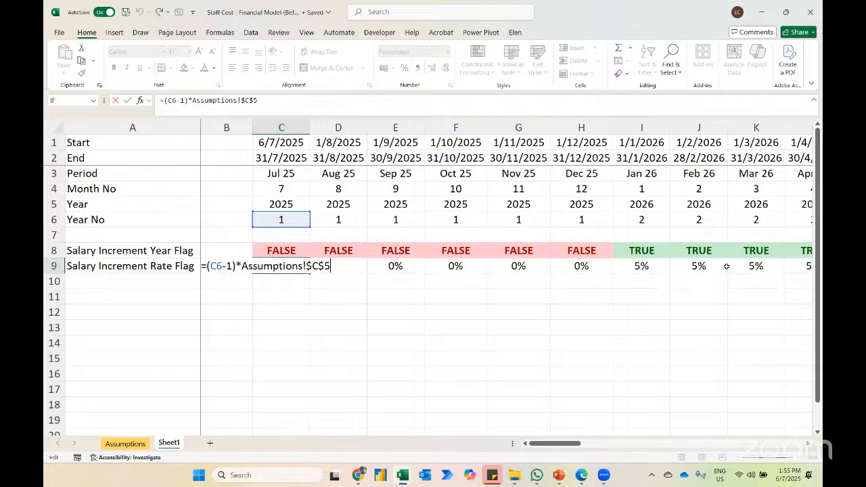
key("Escape")
key("Left")
key("Right")
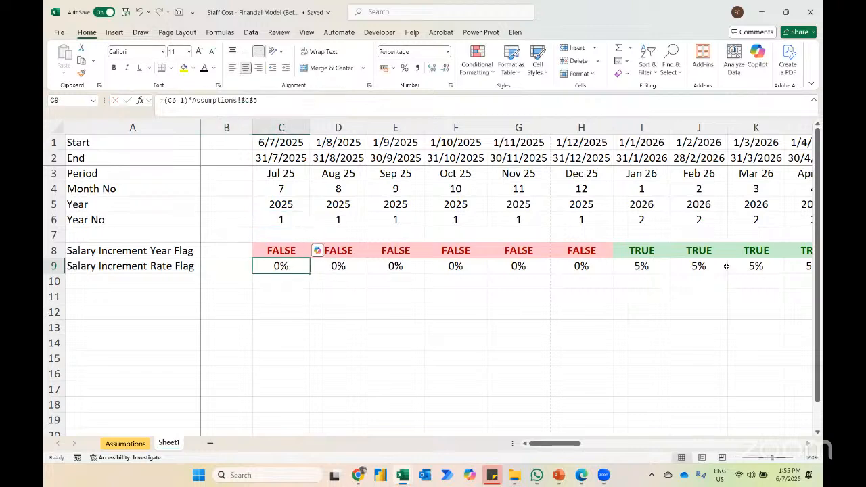
Step: Label A11 on Sheet1 as Headcounts and enter 50 for Jul 25 in C11
left_click(126, 443)
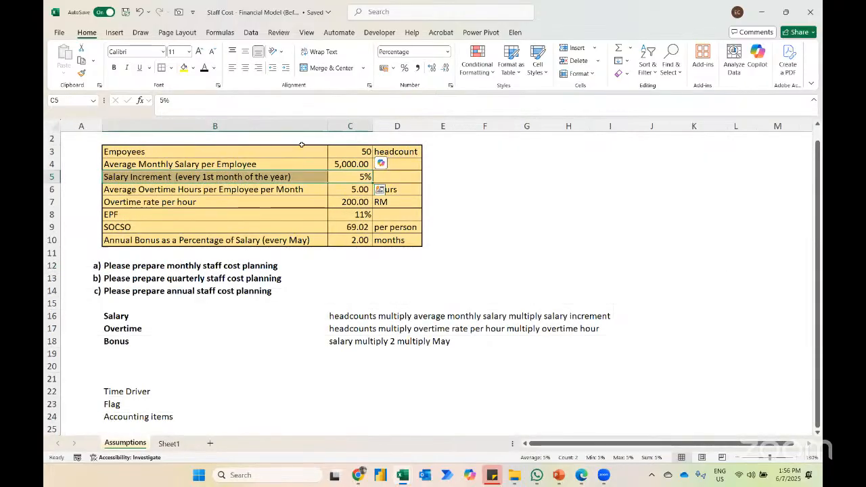
left_click(169, 443)
left_click(117, 300)
type("Headcounts")
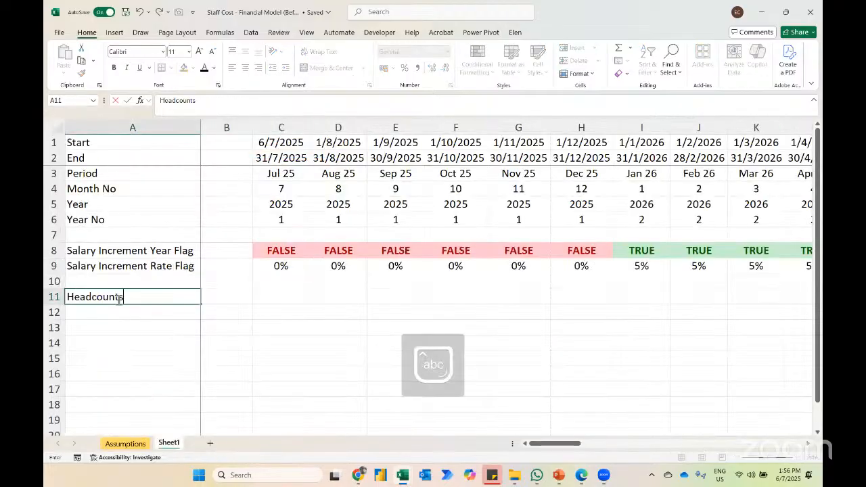
key("ctrl+Return")
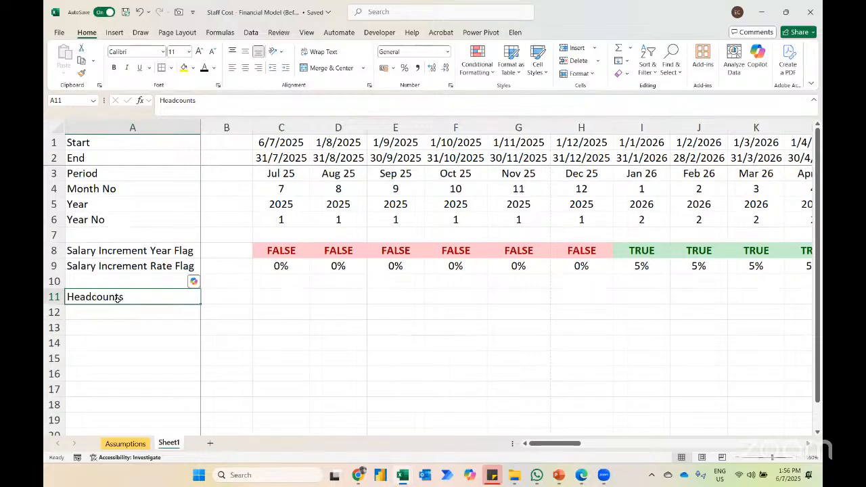
key("Right")
key("Right")
type("50")
key("Return")
key("Up")
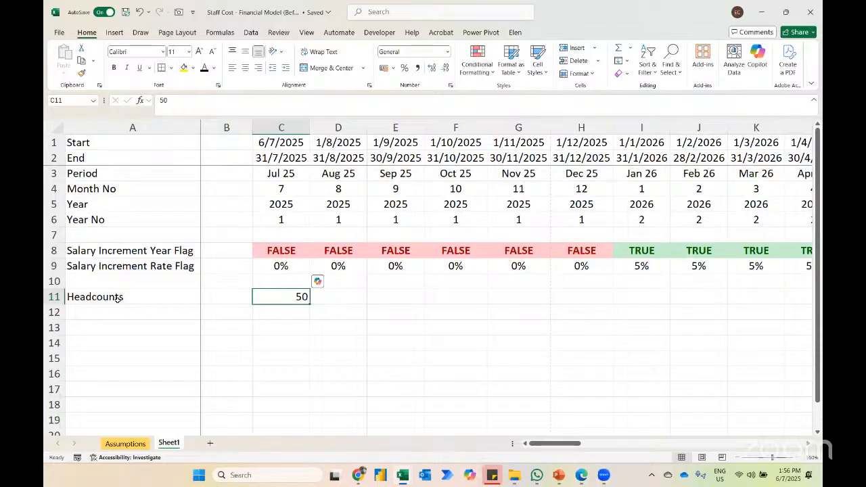
Step: Try headcounts of 49 in D11 and 51 in E11, and clear both trial values
key("Right")
type("49")
key("Return")
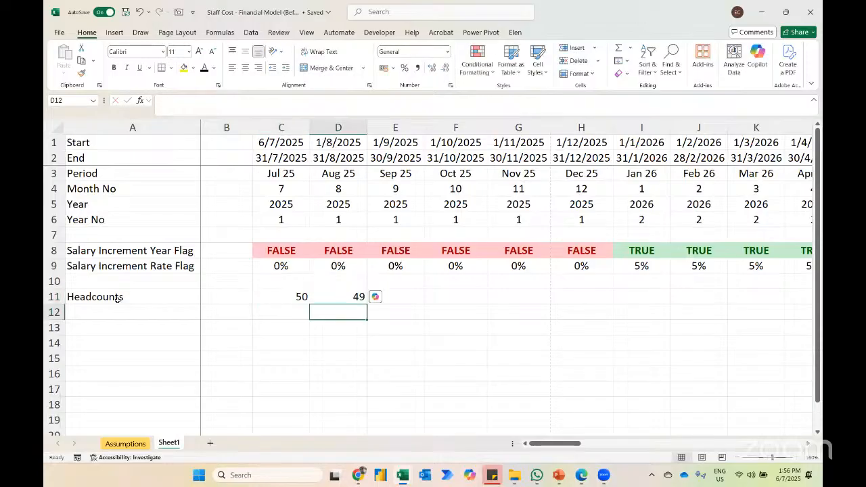
key("Up")
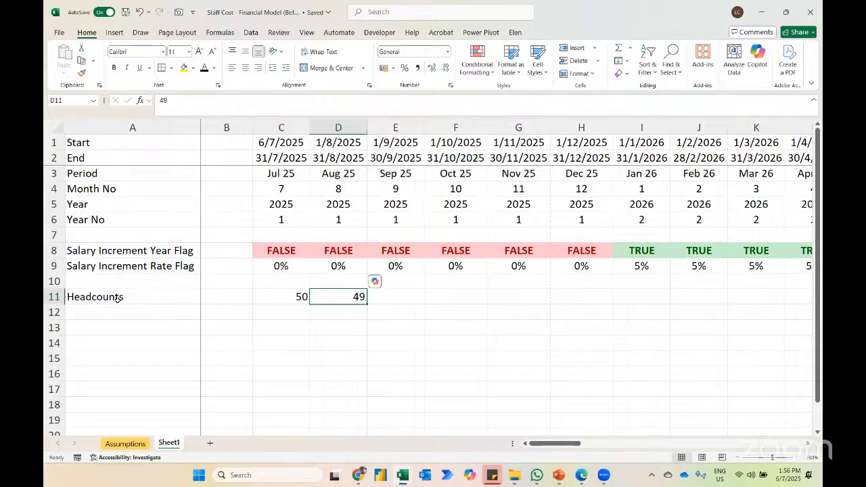
key("Right")
type("51")
key("Return")
key("Up")
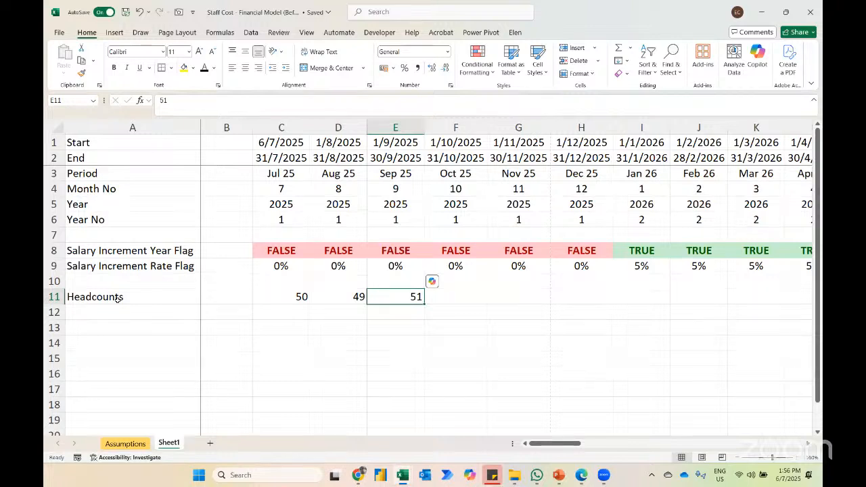
key("Left")
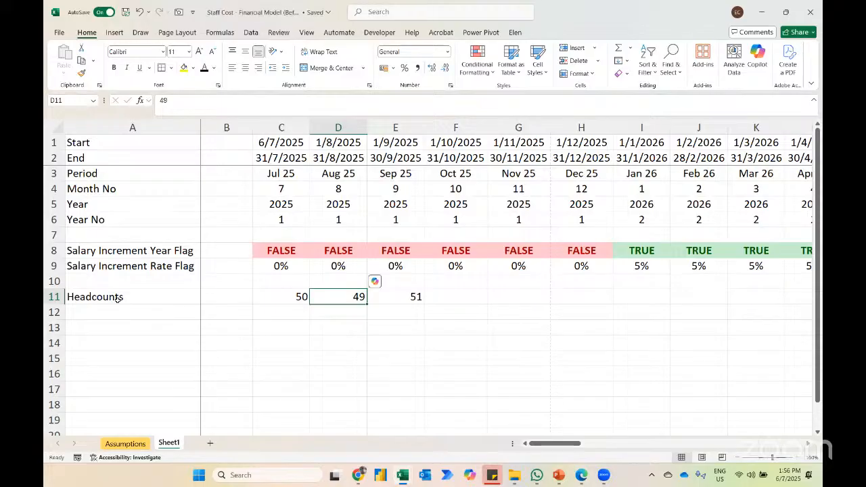
key("shift+Right")
key("Delete")
key("Left")
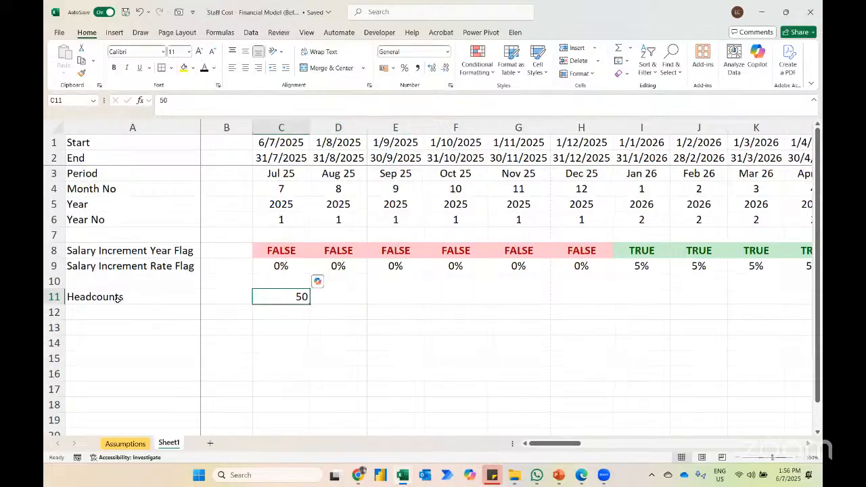
Step: Apply the Input cell style to the Jul 25 headcount in C11
left_click(579, 73)
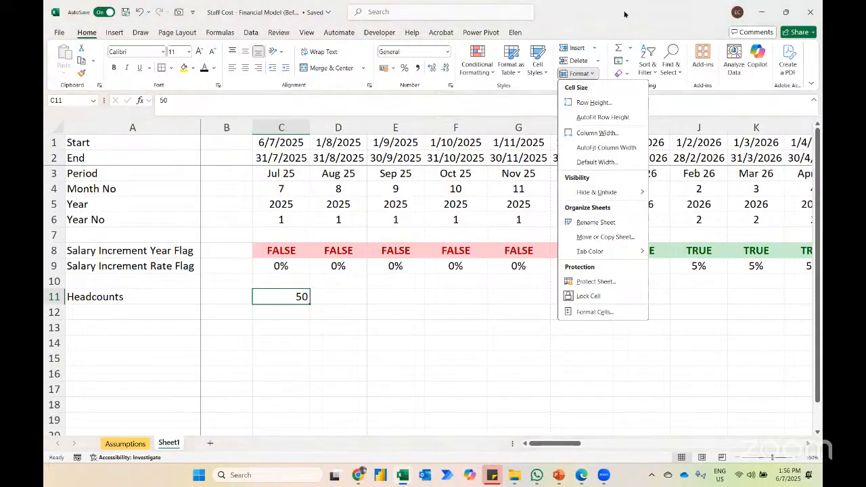
left_click(624, 13)
left_click(538, 68)
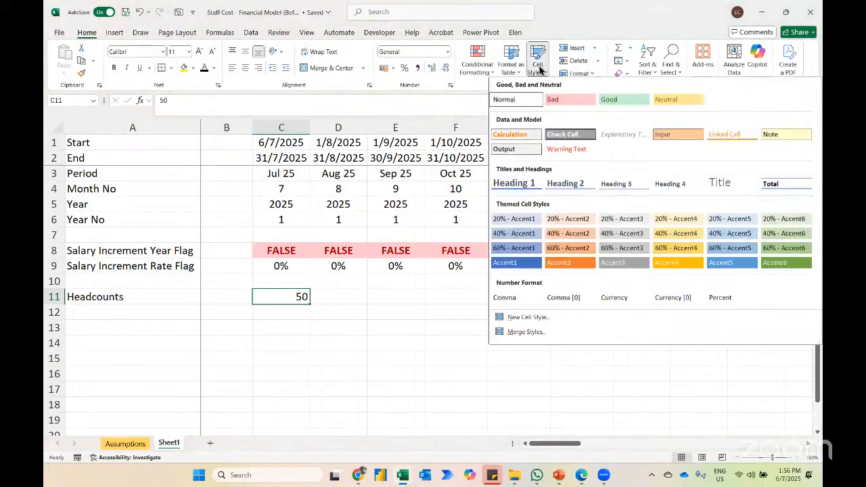
left_click(677, 139)
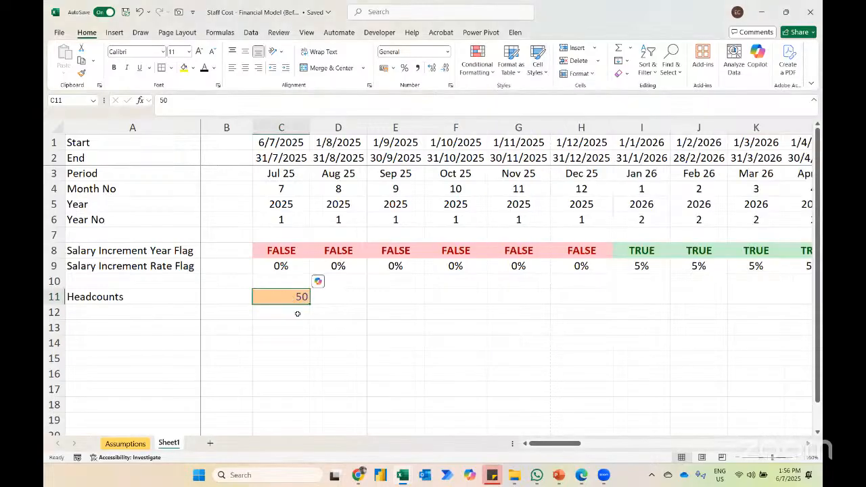
Step: Fill the headcount of 50 across row 11 from C11 to AZ11 and centre the values
key("ctrl+g")
type("a2")
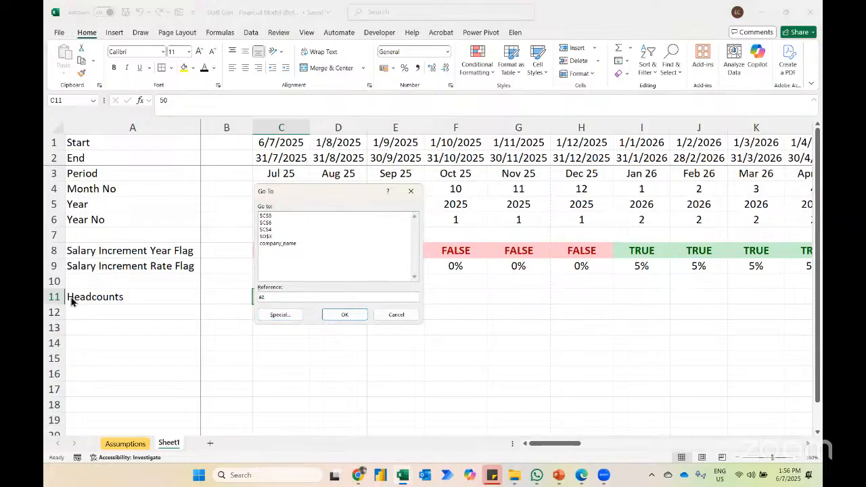
key("Return")
key("ctrl+shift+Left")
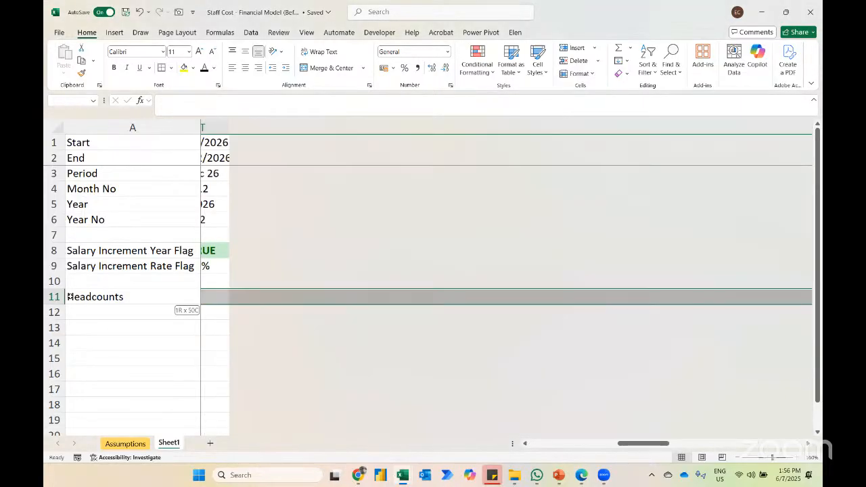
key("ctrl+r")
key("alt+h")
key("a")
key("c")
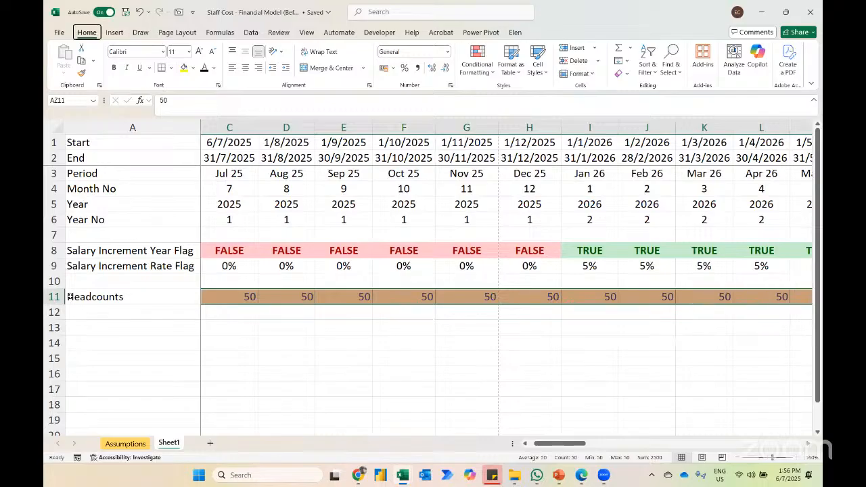
key("ctrl+Left")
key("ctrl+Left")
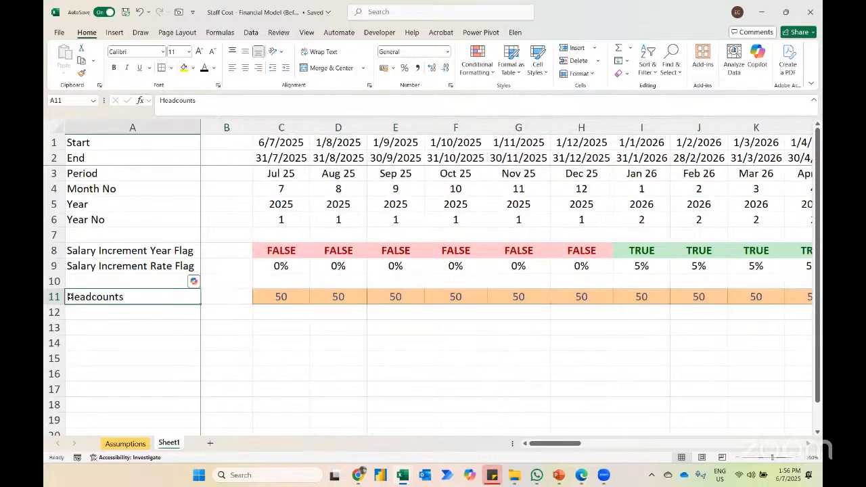
Step: Copy the Salary, Overtime and Bonus labels from Assumptions B16:B18 into A13:A15 of Sheet1
left_click(121, 443)
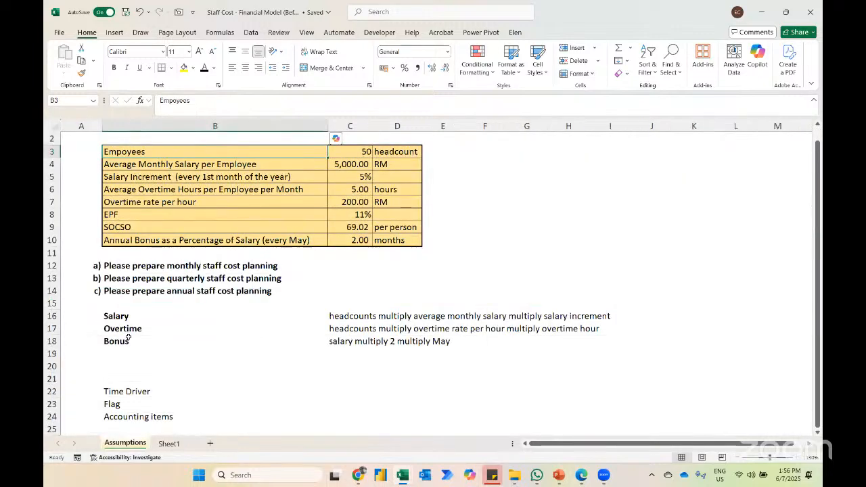
left_click_drag(129, 316, 129, 341)
key("ctrl+c")
left_click(169, 444)
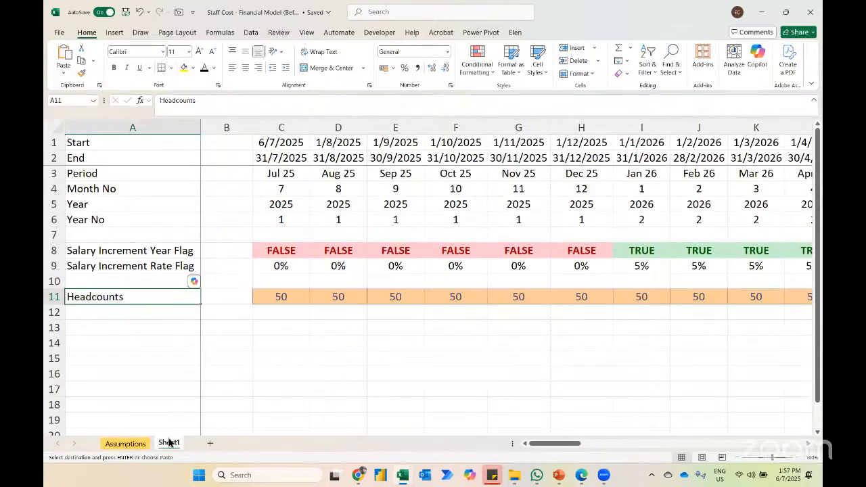
left_click(107, 329)
key("ctrl+v")
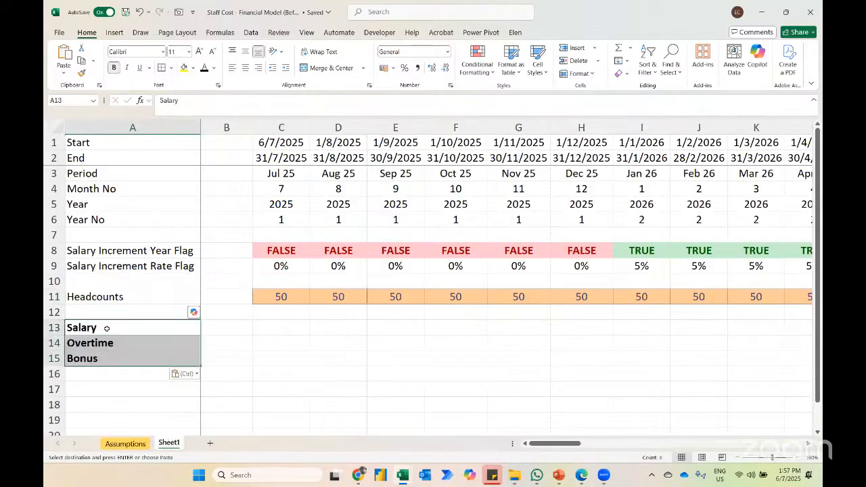
Step: Change the increment rate formula in C9 to =1+((C6-1)*Assumptions!$C$5)
left_click(125, 443)
left_click(266, 264)
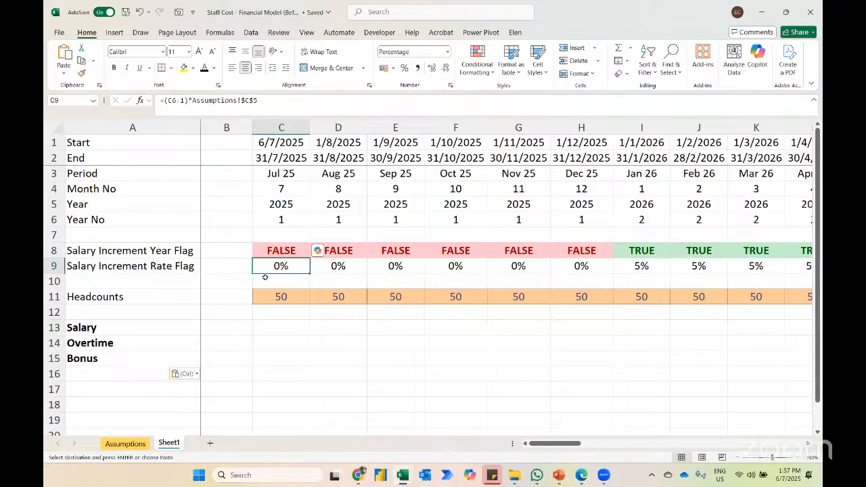
left_click(165, 100)
type("1+(")
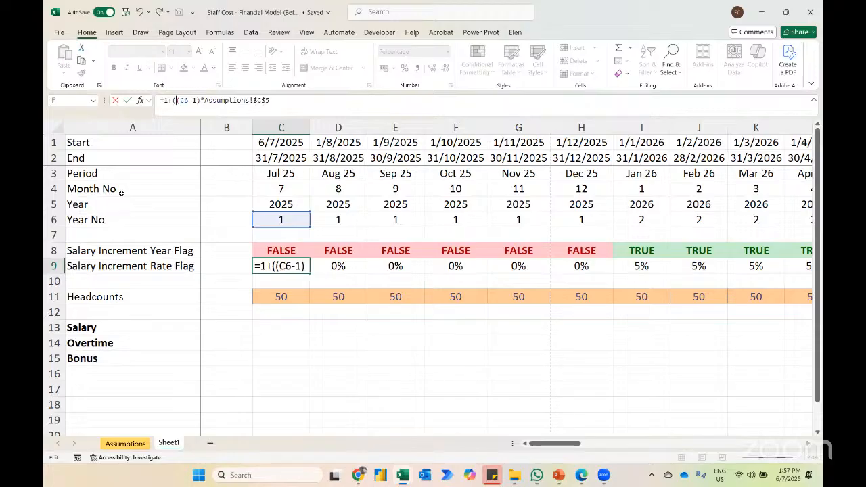
left_click(290, 102)
key("Return")
key("Up")
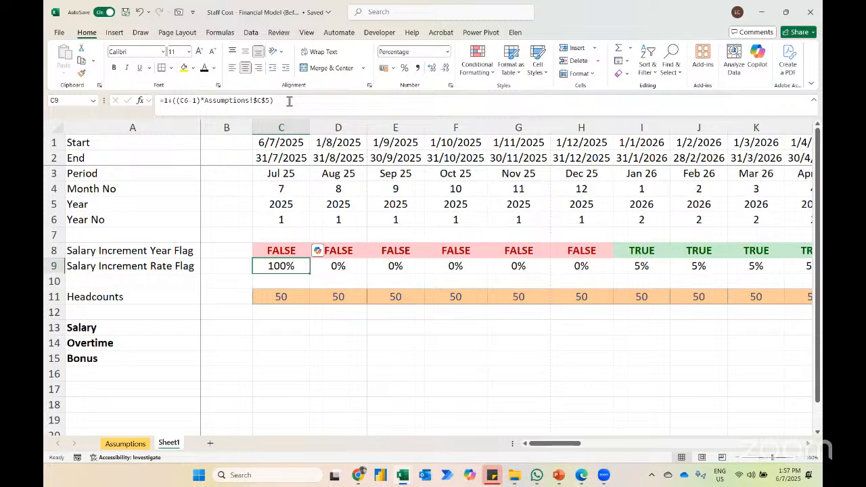
Step: Fill the revised rate formula from C9 across row 9 to AZ9
key("ctrl+shift+Right")
key("ctrl+r")
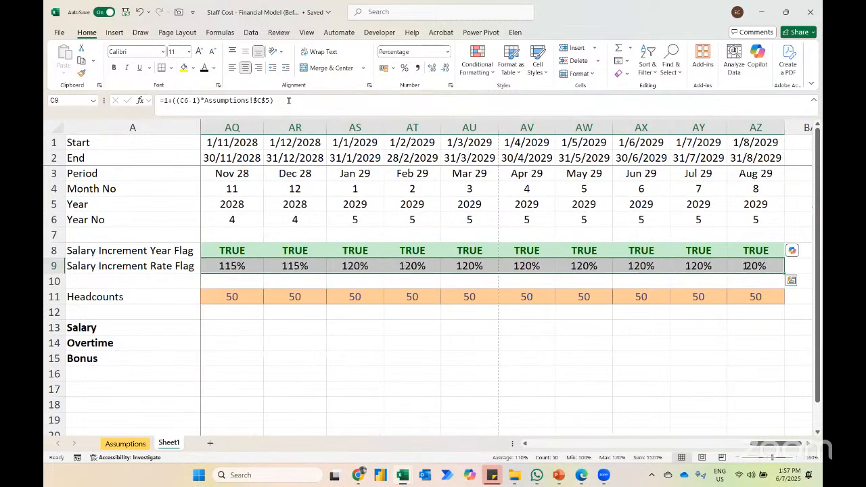
key("Left")
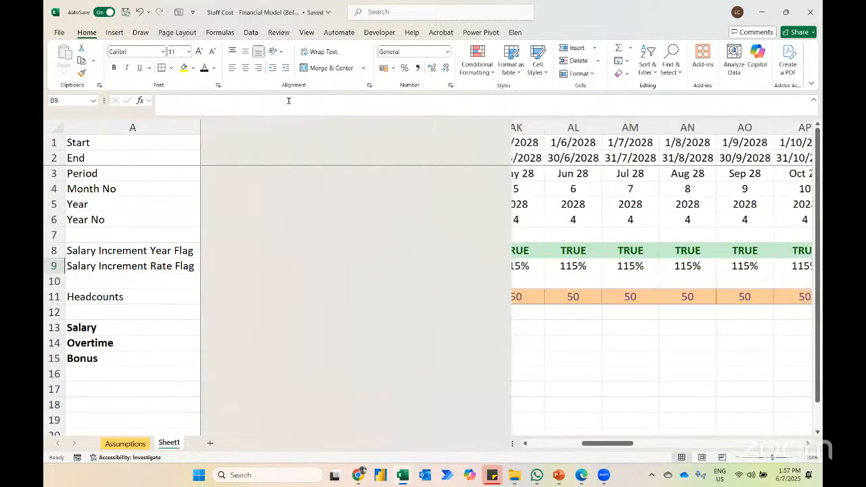
Step: Start the Jul 25 salary formula in C13 with an absolute reference to the average monthly salary per employee, =Assumptions!$C$4
key("Down")
key("Down")
key("Down")
key("Down")
key("Right")
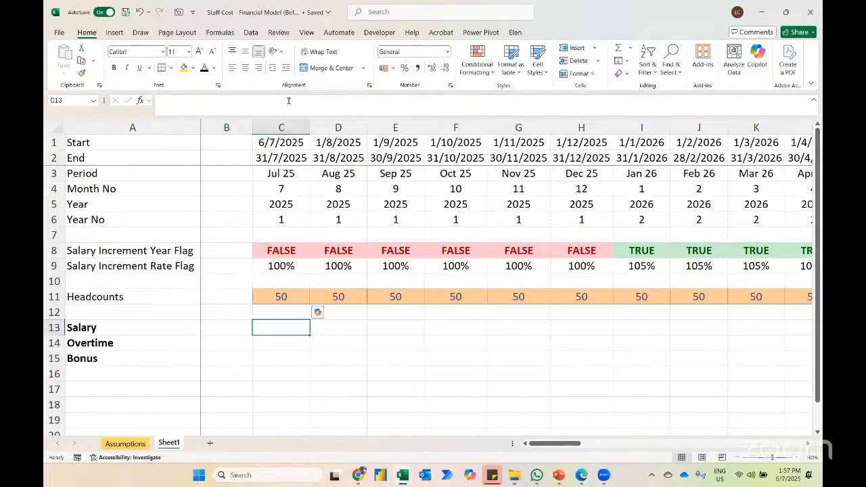
left_click(122, 444)
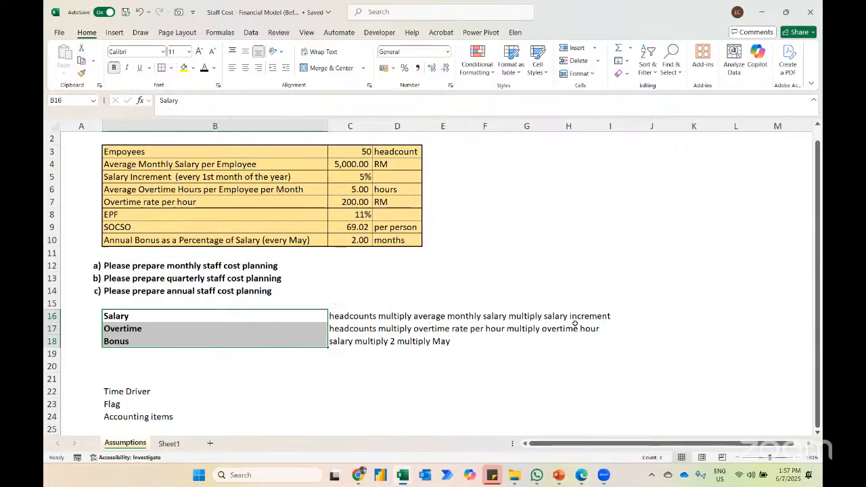
left_click(169, 444)
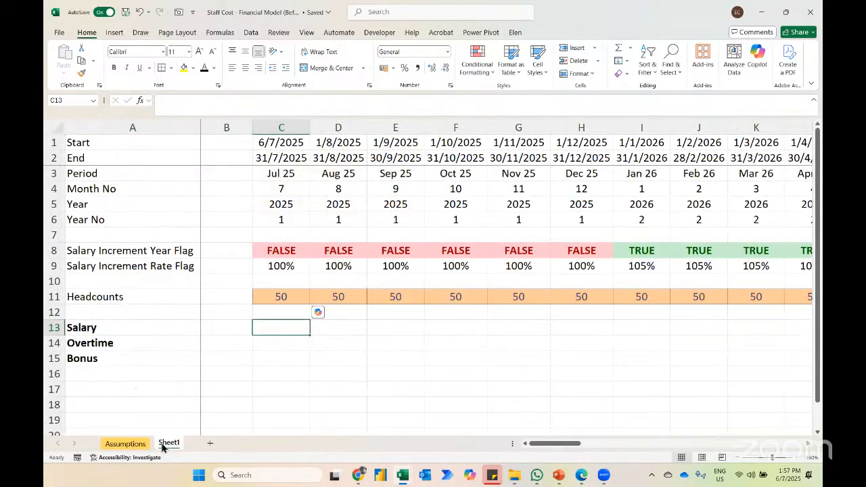
type("=")
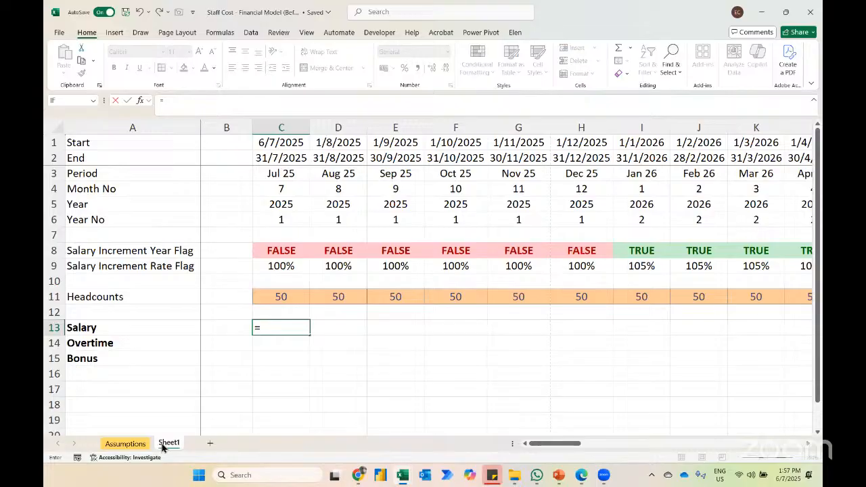
left_click(126, 444)
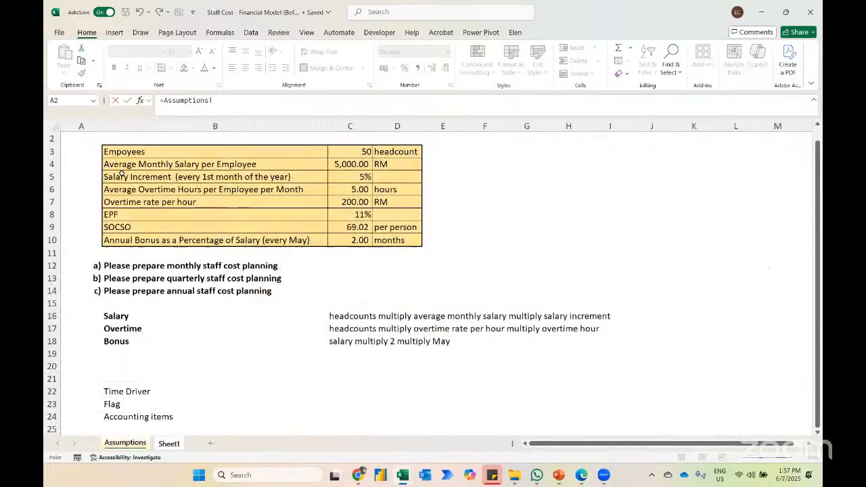
left_click(338, 163)
key("F4")
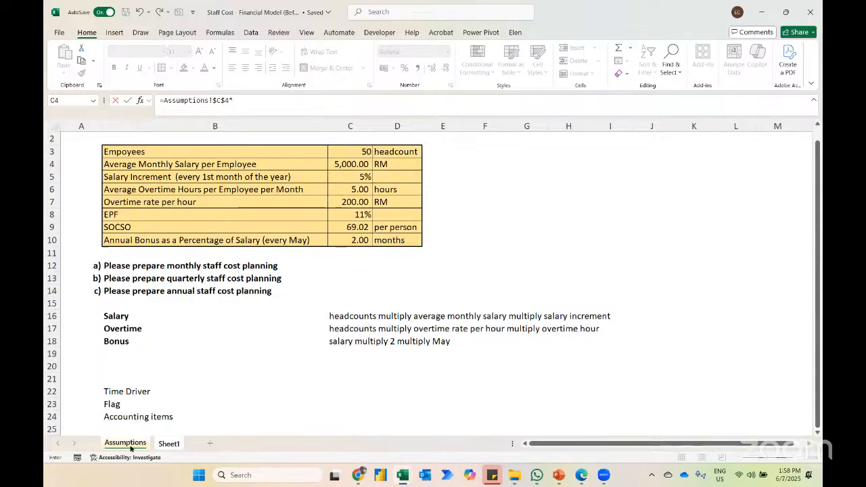
Step: Complete the Jul 25 salary formula in C13 as =Assumptions!$C$4*Sheet1!C11*Sheet1!C9
left_click(168, 444)
left_click(281, 297)
type("*")
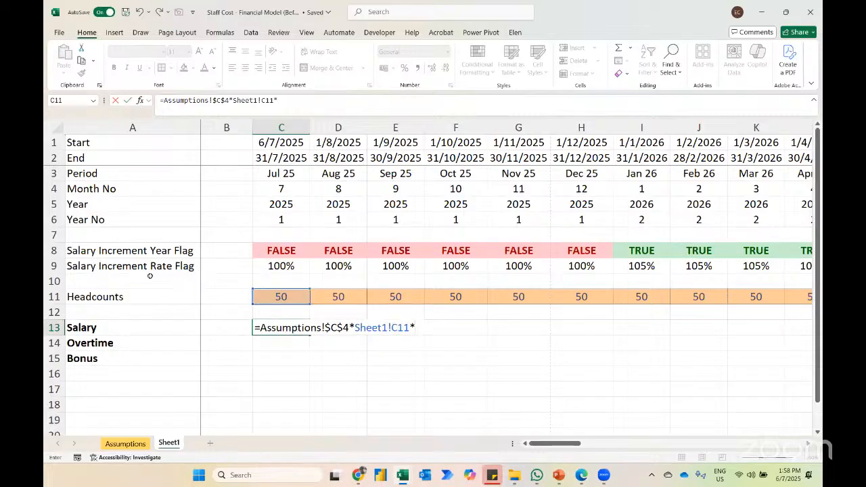
left_click(285, 268)
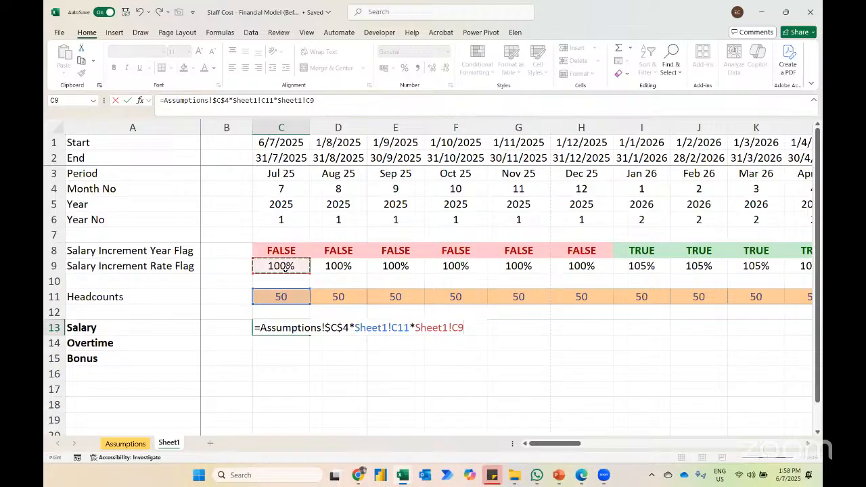
key("Return")
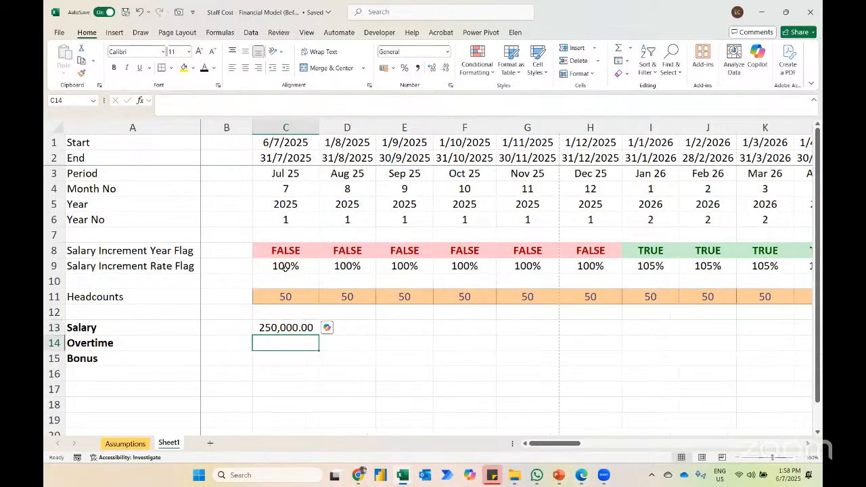
Step: Fill the salary formula from C13 across row 13 to Jan 26 in I13
key("Up")
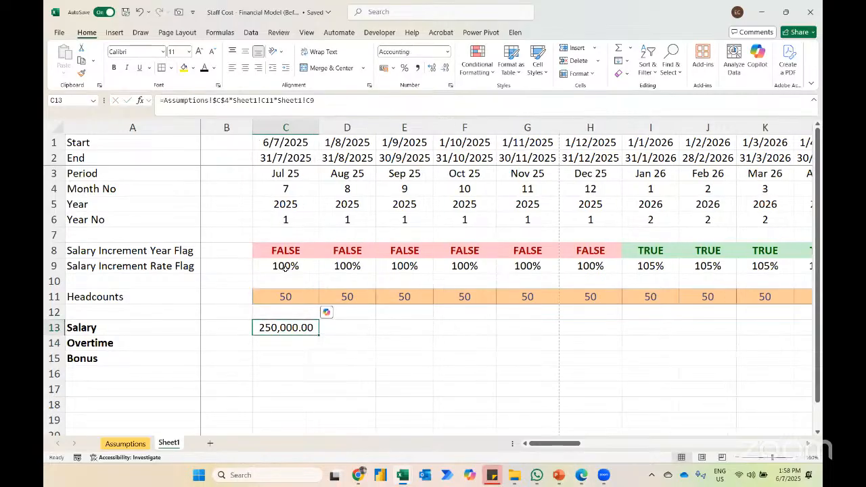
key("shift+Right")
key("shift+Right")
key("shift+Right")
key("shift+Right")
key("shift+Right")
key("shift+Right")
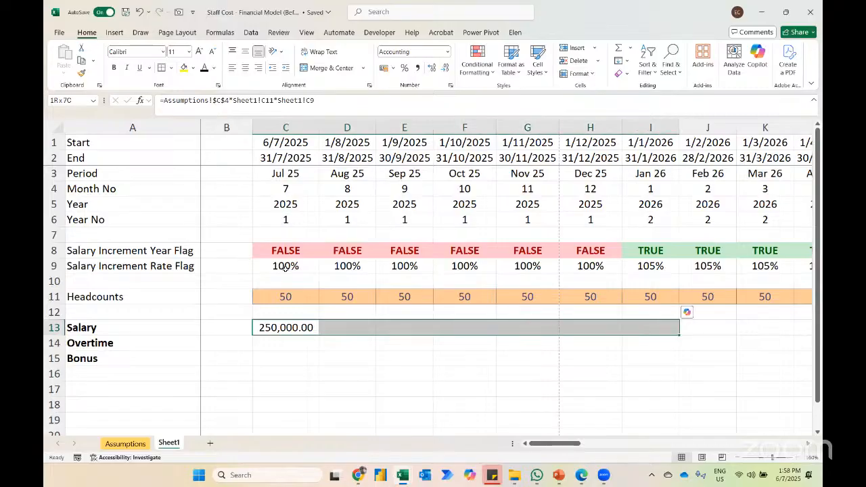
key("ctrl+r")
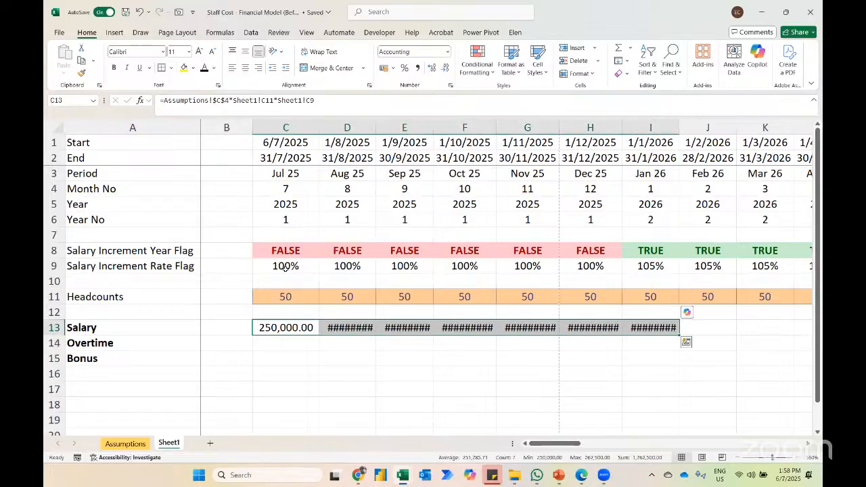
Step: Autofit the widths of columns C to I so the salary figures fit
key("ctrl+space")
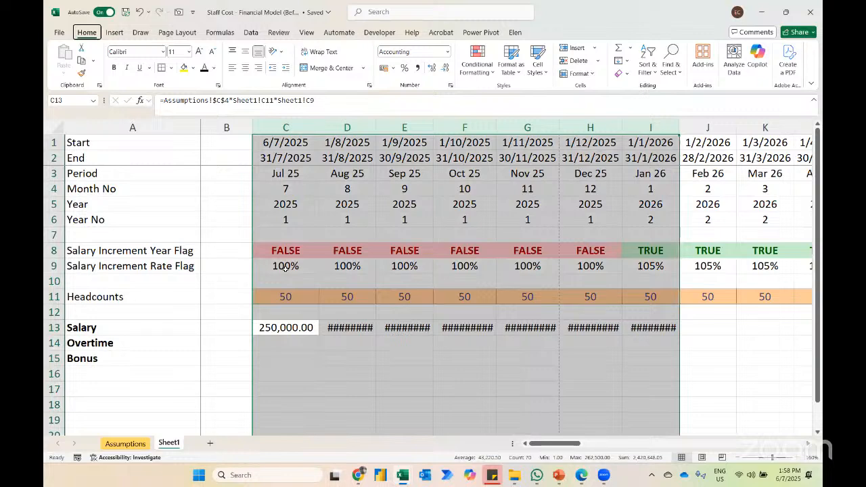
key("alt+h")
key("o")
key("i")
Step: Enter a temporary check formula =I13/H13 in I14, dividing the Jan 26 salary by the Dec 25 salary
key("Right")
key("Right")
key("Right")
key("Right")
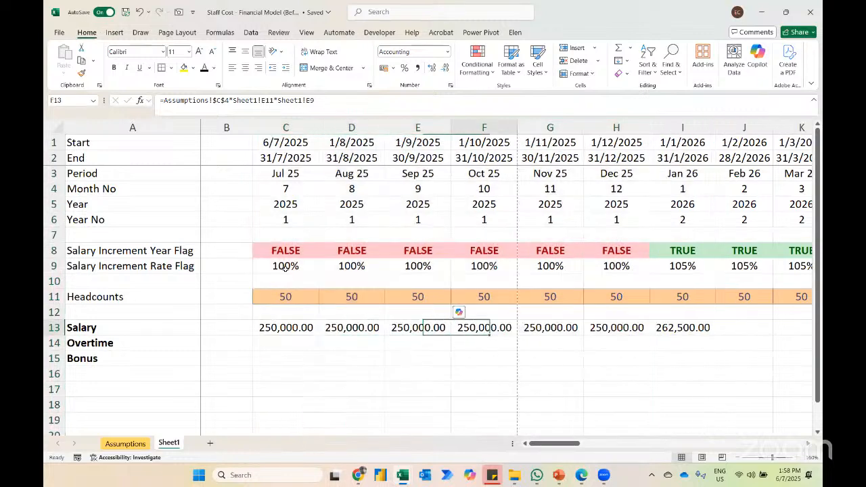
key("Right")
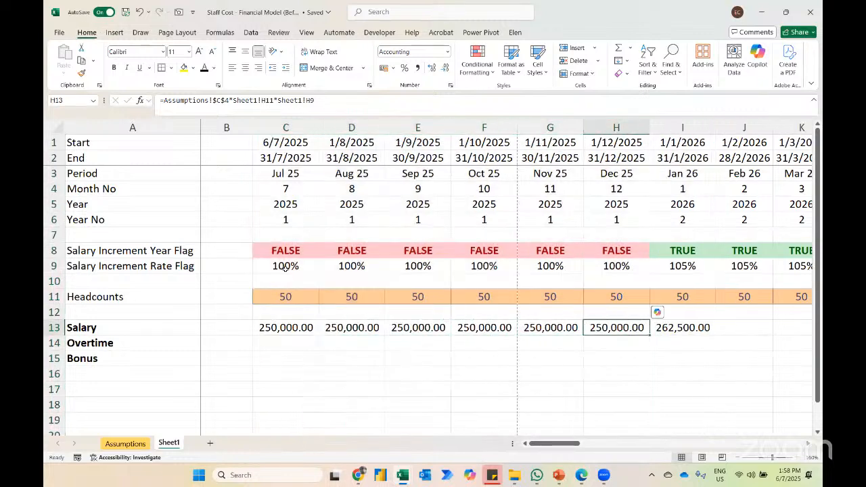
key("Right")
key("ctrl+c")
key("Down")
type("=I13/H13")
key("Return")
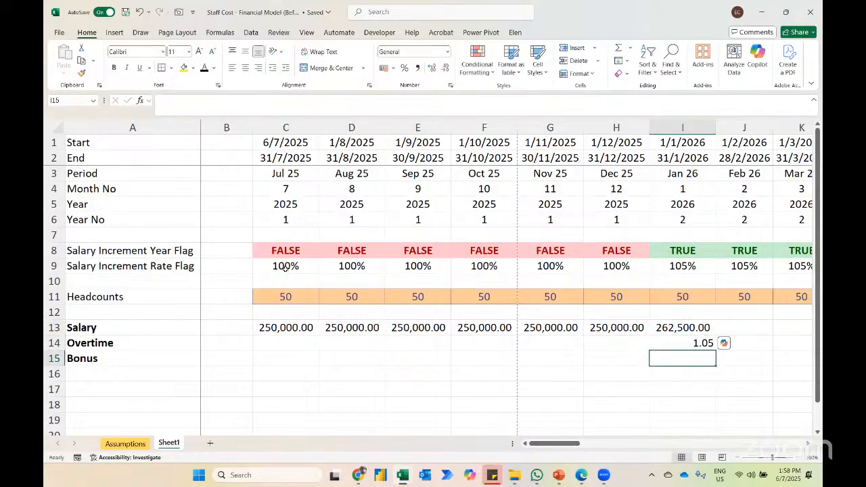
Step: Compare the Dec 25 and Jan 26 salaries with the check ratio, and clear the temporary formula from I14
key("Up")
key("Left")
key("Up")
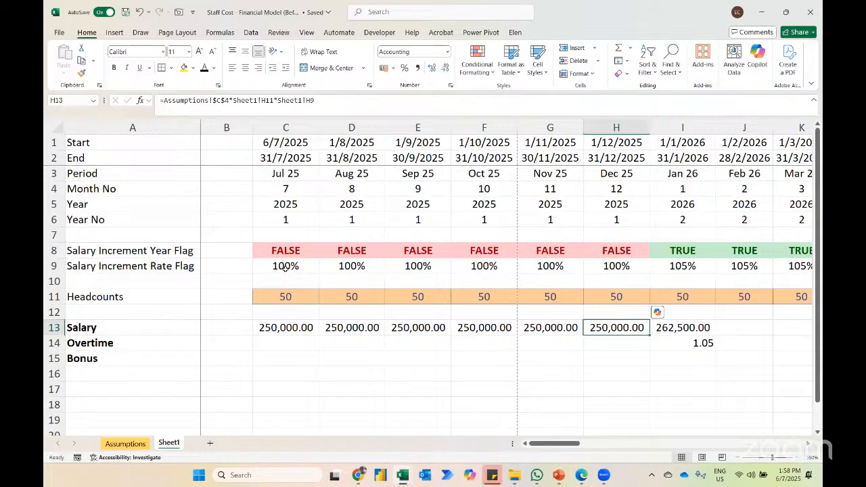
key("shift+Right")
key("shift+Down")
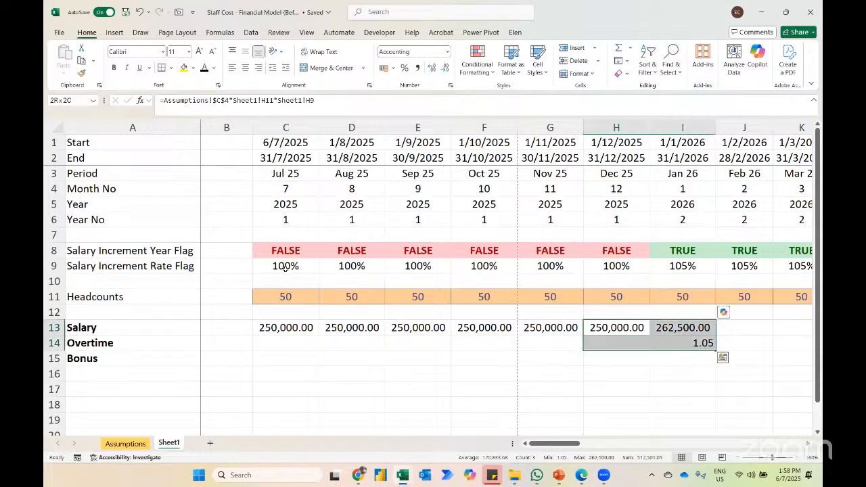
key("Left")
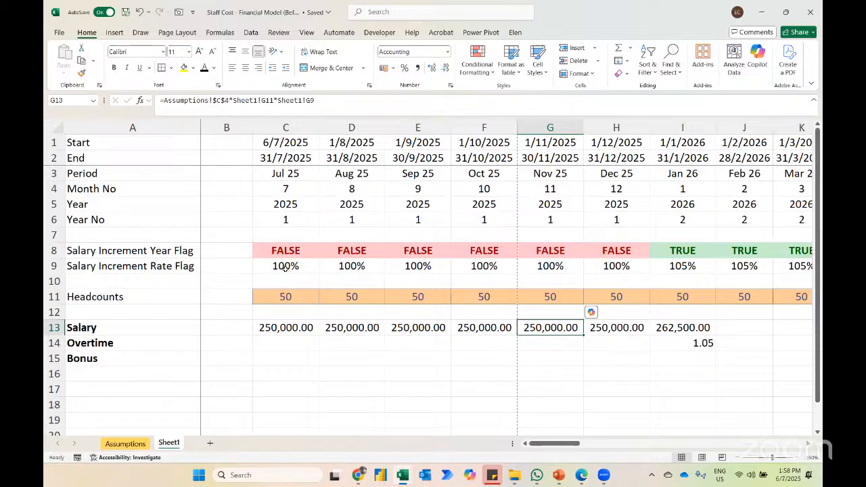
key("Right")
key("Right")
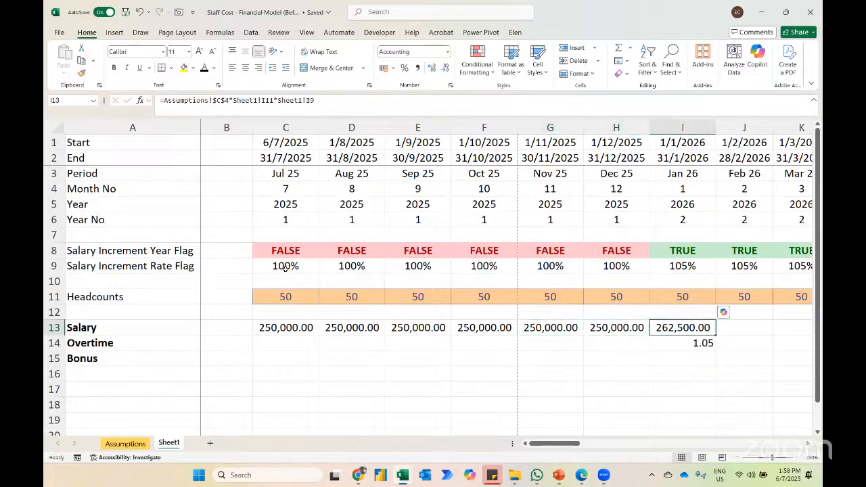
key("Down")
key("Delete")
Step: Fill the salary formula from I13 across row 13 to Feb 27 in V13
key("Up")
key("shift+Right")
key("shift+Right")
key("shift+Right")
key("shift+Right")
key("shift+Right")
key("shift+Right")
key("shift+Right")
key("shift+Right")
key("shift+Right")
key("shift+Right")
key("shift+Right")
key("shift+Right")
key("shift+Right")
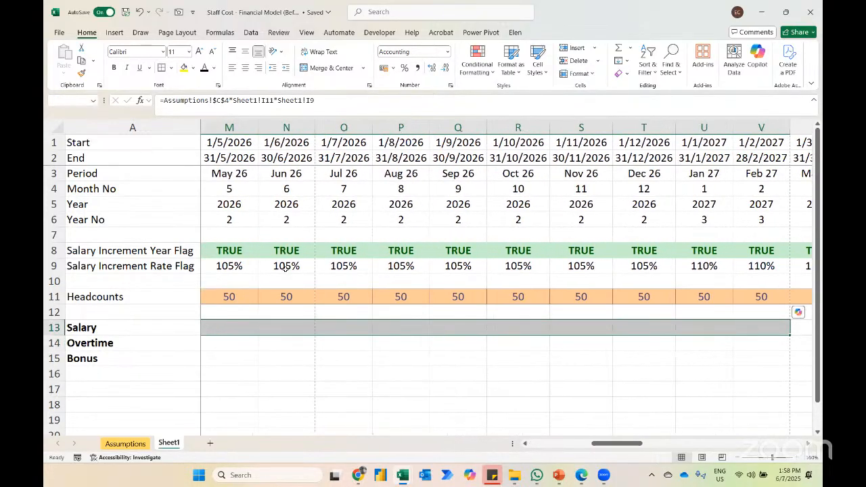
key("ctrl+Return")
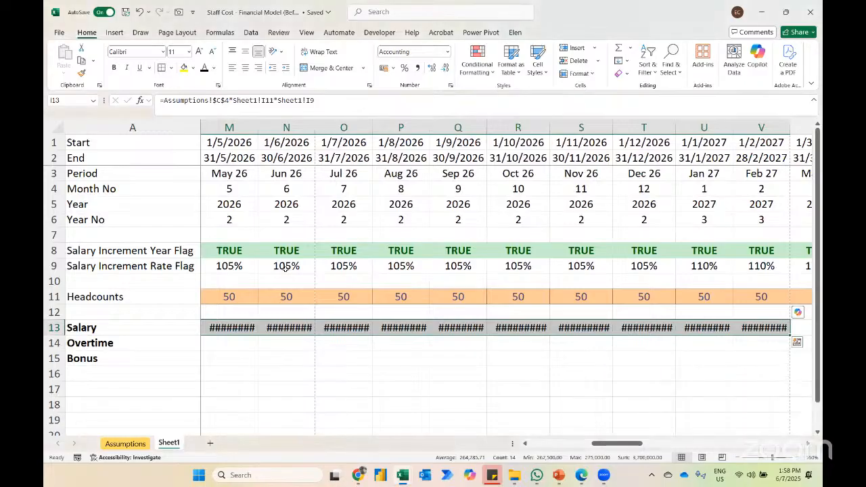
Step: Autofit the widths of columns I to V for the newly filled salary figures
key("ctrl+space")
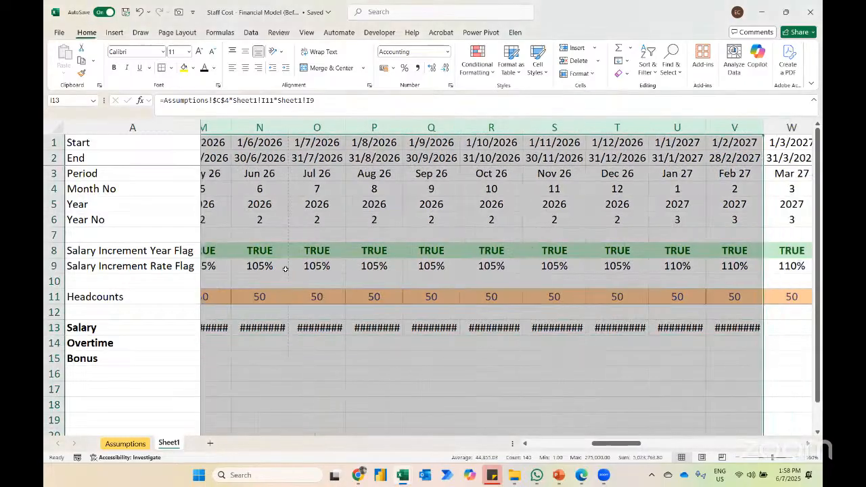
double_click(288, 127)
left_click(457, 320)
Step: Examine the salary amounts and headcount around the change from Dec 26 to Jan 27
key("Down")
key("Right")
key("Right")
key("Right")
key("Up")
key("Right")
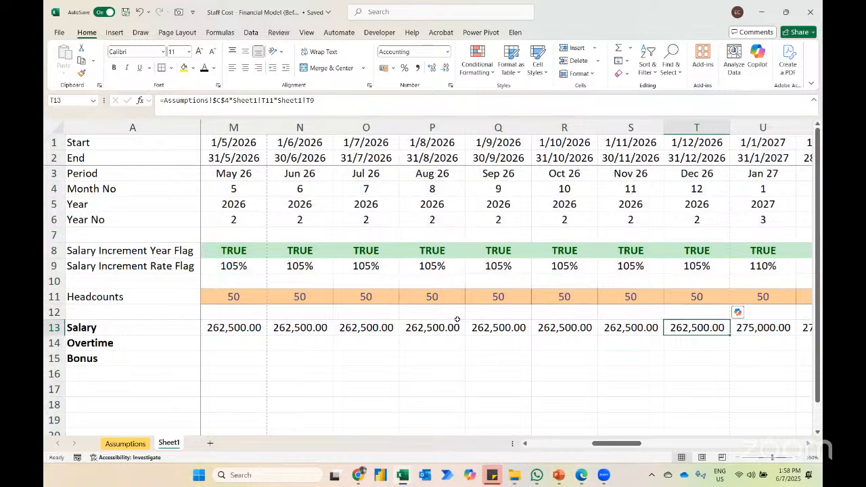
key("Right")
key("Right")
key("Left")
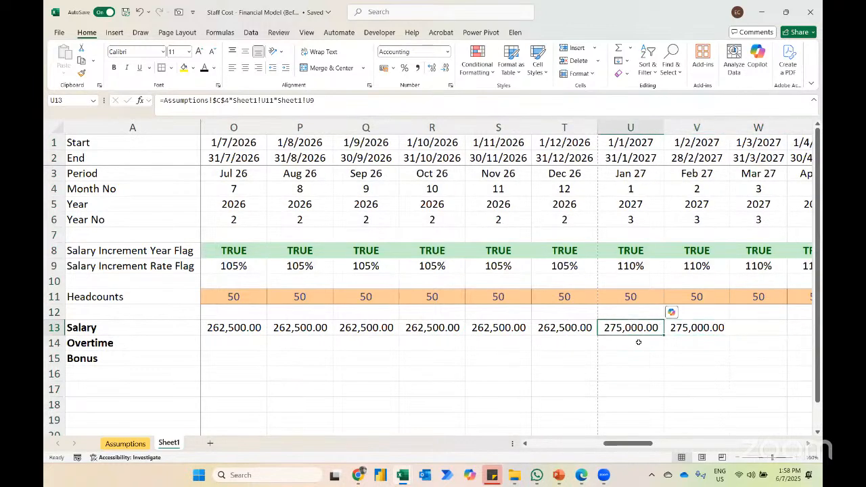
key("Left")
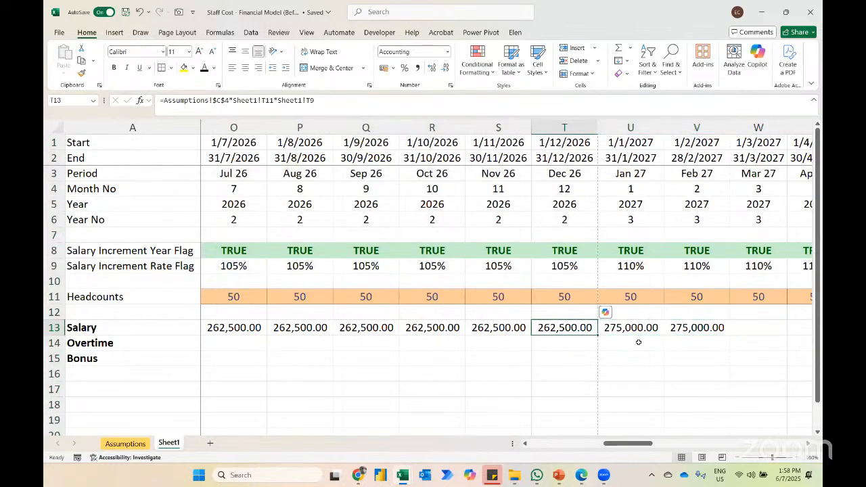
key("Up")
key("Up")
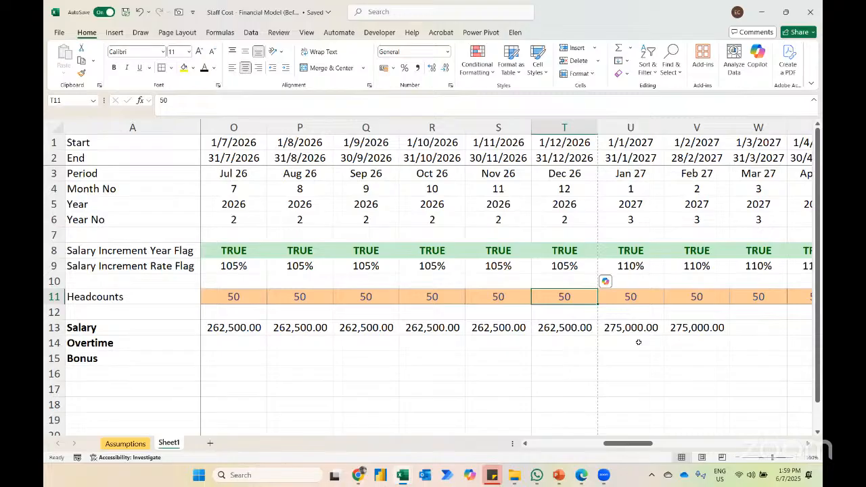
Step: Try deleting the End date row (row 2) to see how dependent formulas react, and undo the deletion
left_click(51, 157)
key("ctrl+minus")
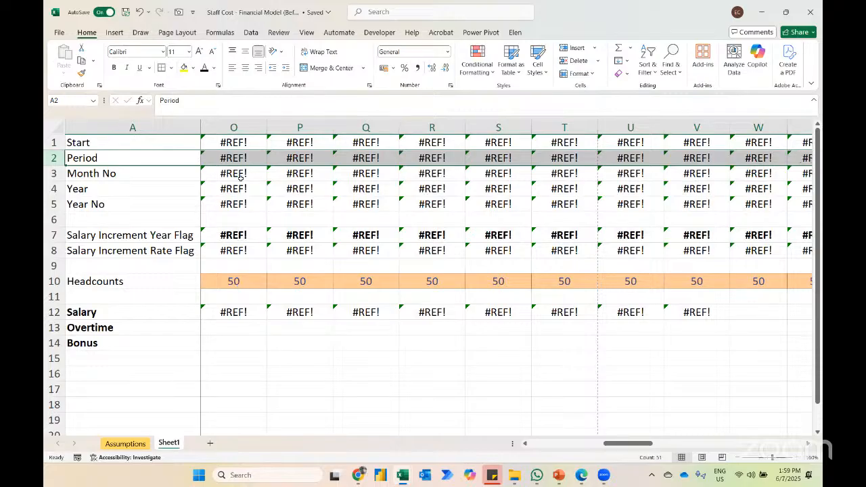
key("ctrl+z")
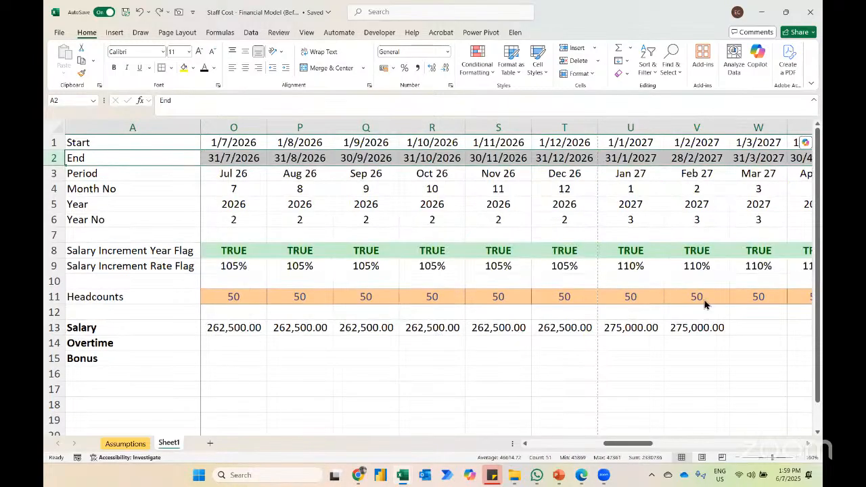
Step: Go to AZ13 and fill the salary formula across the remaining months from V13 to AZ13
key("ctrl+g")
type("a2")
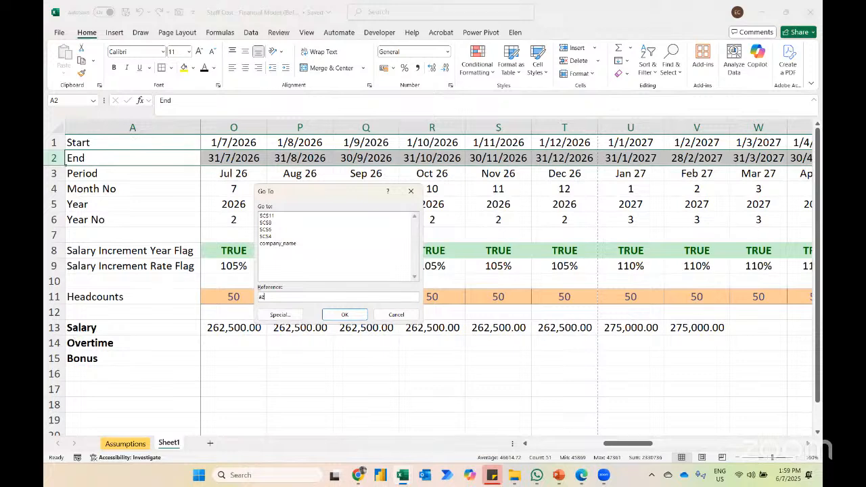
type("13")
key("Return")
key("ctrl+shift+Left")
key("ctrl+r")
Step: Autofit the widths of columns V to AZ and return to the Jul 25 overtime cell C14
key("ctrl+space")
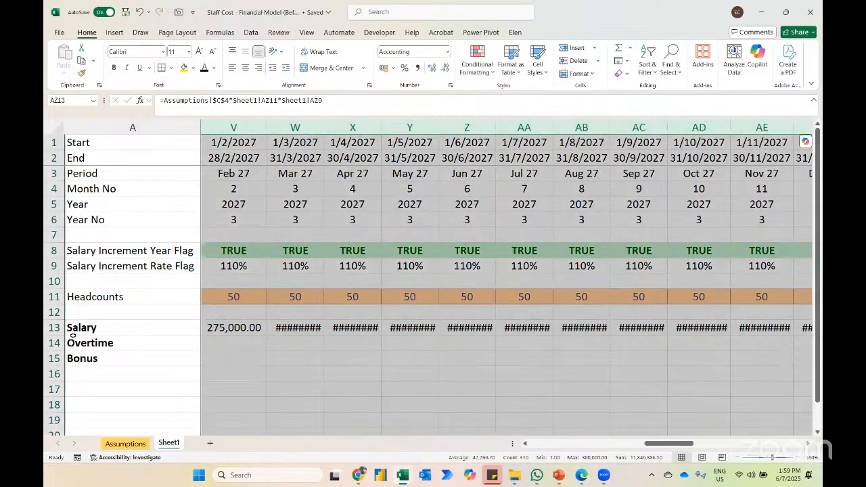
key("o")
key("i")
key("Right")
key("Left")
key("Home")
key("Right")
key("Down")
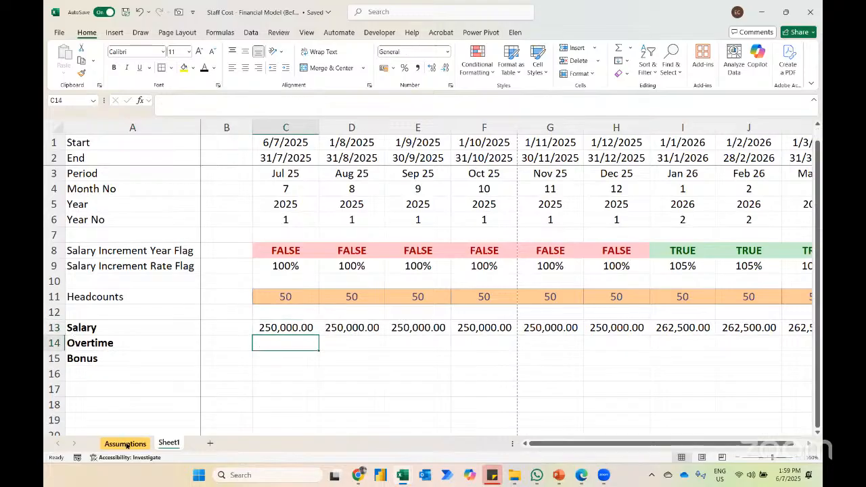
Step: Calculate Jul 25 overtime in C14 from overtime hours, hourly rate and headcount as =Assumptions!$C$6*Assumptions!$C$7*Sheet1!C11
left_click(125, 443)
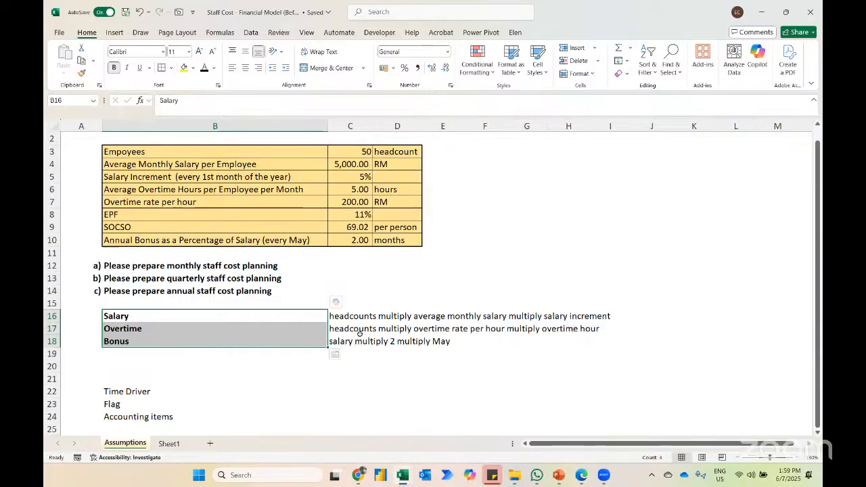
left_click(145, 203)
key("Up")
key("Right")
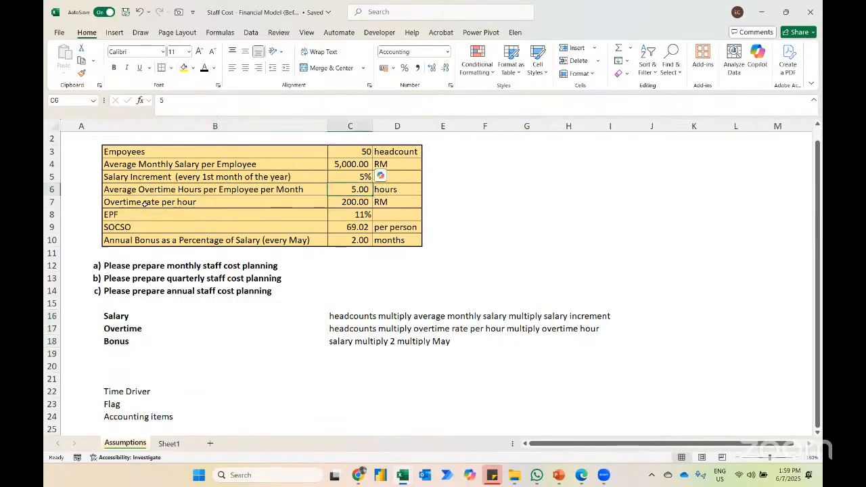
left_click(167, 448)
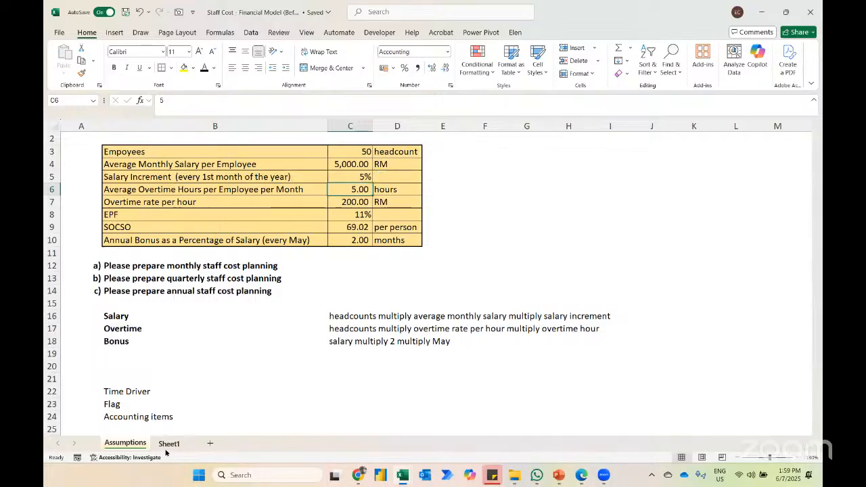
type("=")
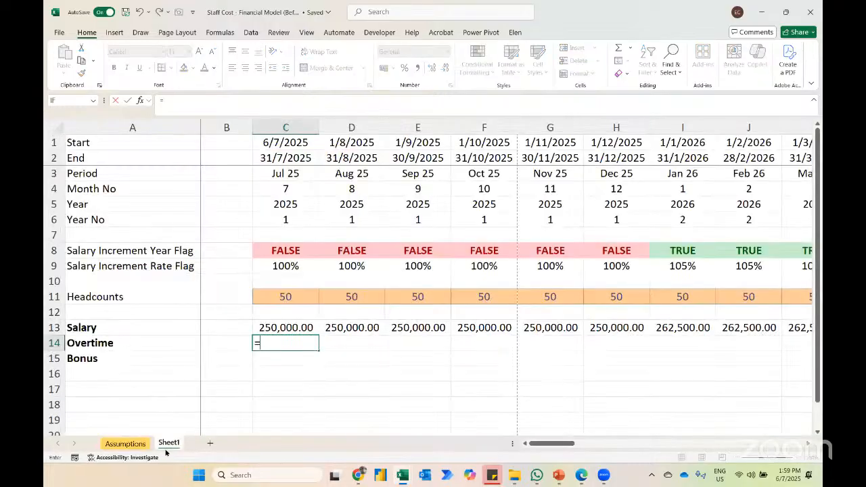
left_click(123, 444)
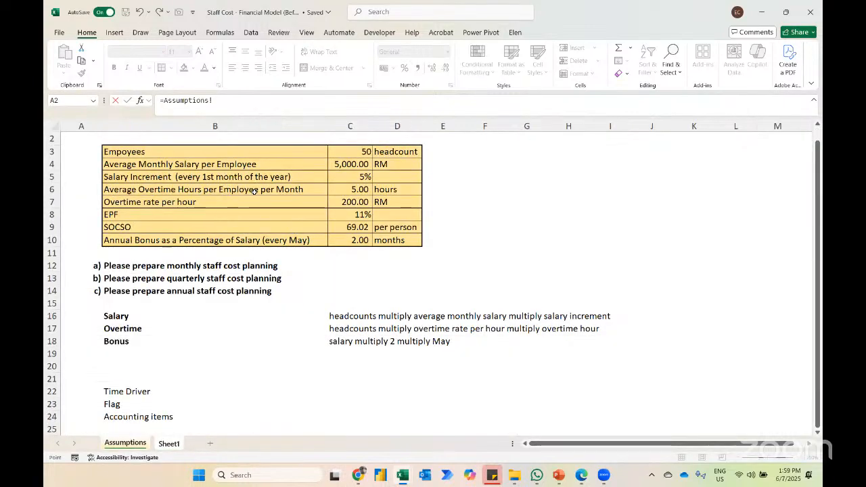
left_click(347, 190)
key("F4")
type("*")
left_click(341, 203)
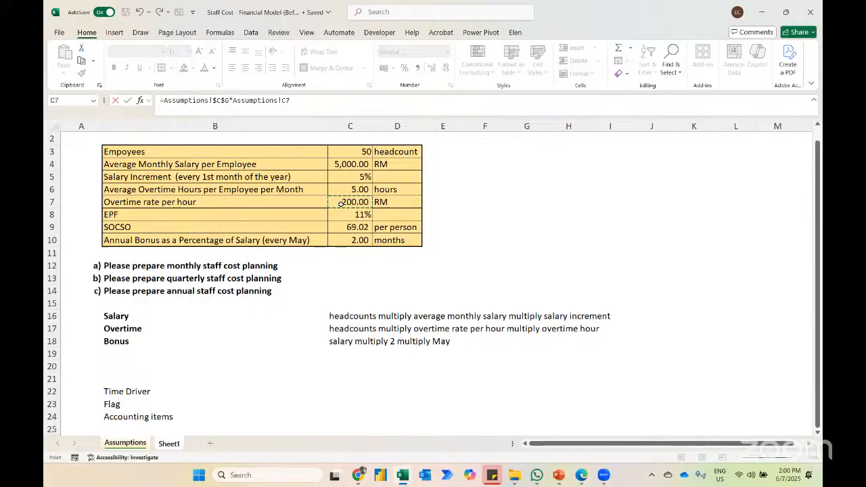
key("F4")
type("*")
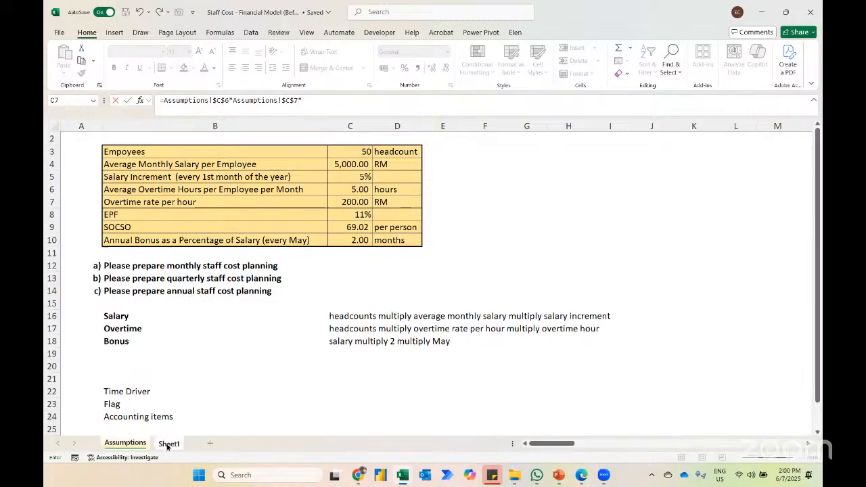
left_click(169, 444)
left_click(285, 297)
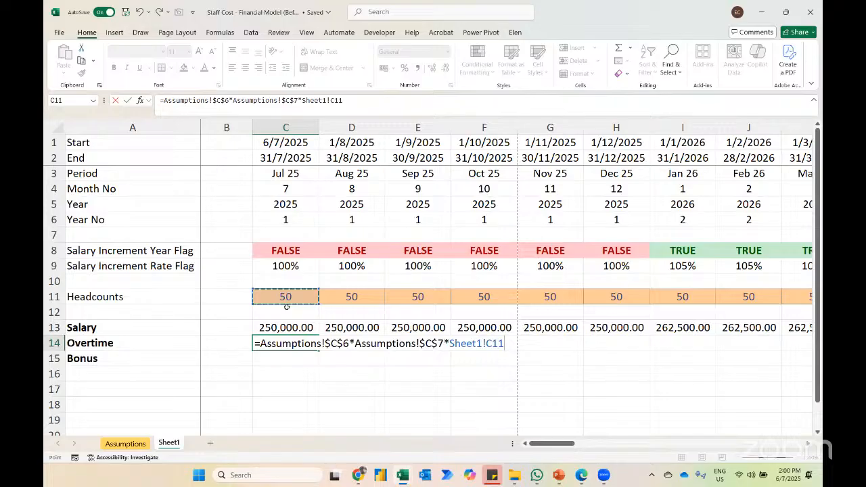
key("ctrl+Return")
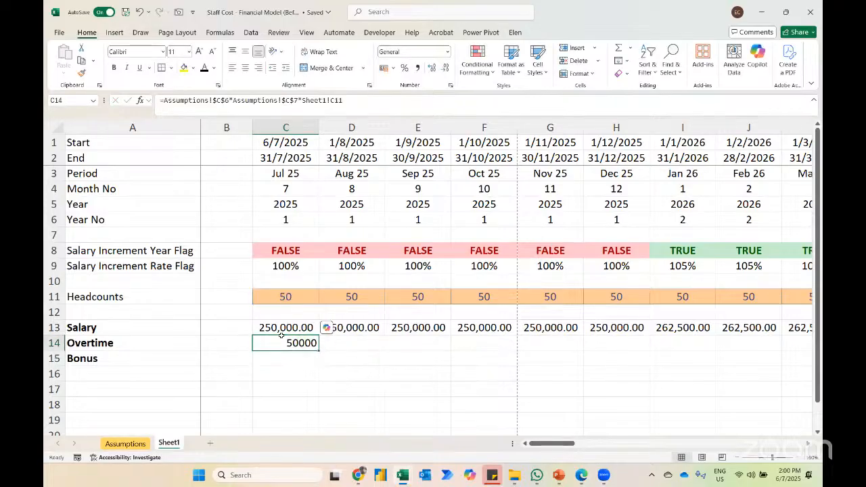
Step: Try the Accounting number format on the Jul 25 overtime cell C14 and undo it
key("alt")
key("h")
key("a")
key("n")
key("Return")
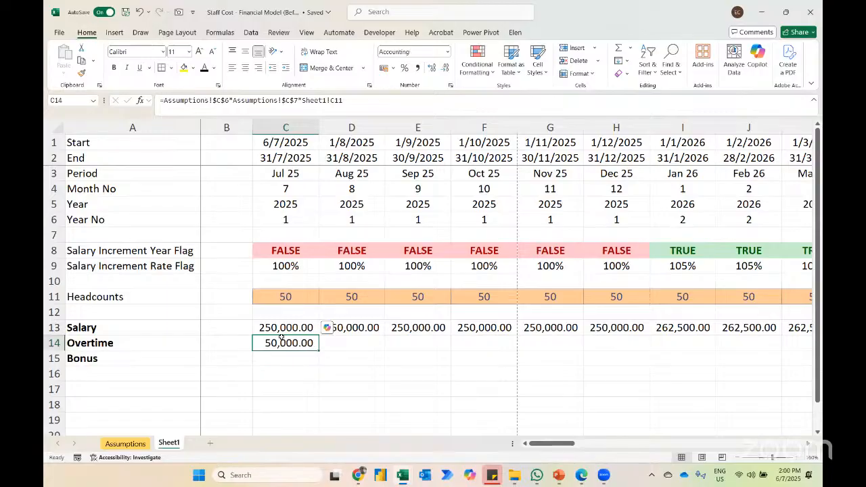
key("ctrl+z")
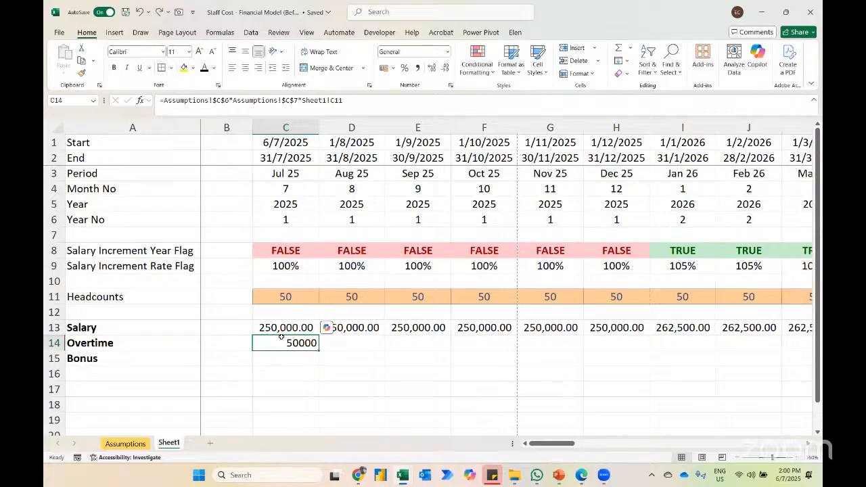
Step: Apply the Accounting number format to the Jul 25 overtime cell C14
key("alt")
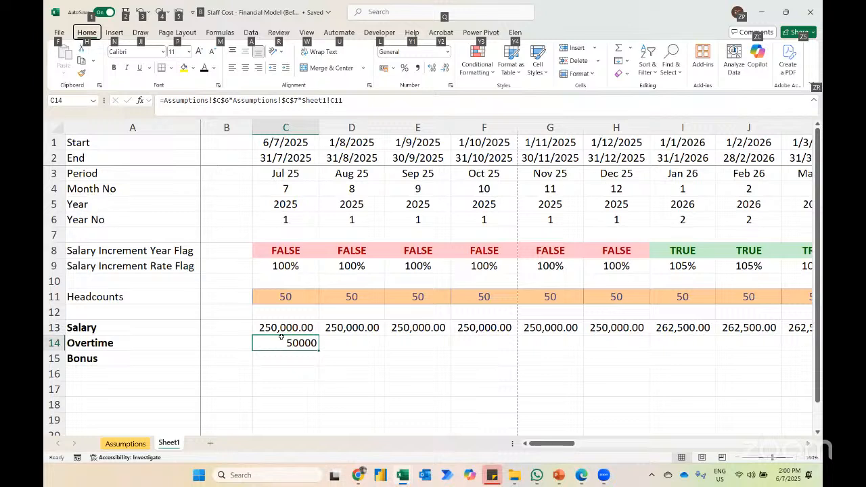
key("h")
key("a")
key("n")
key("Return")
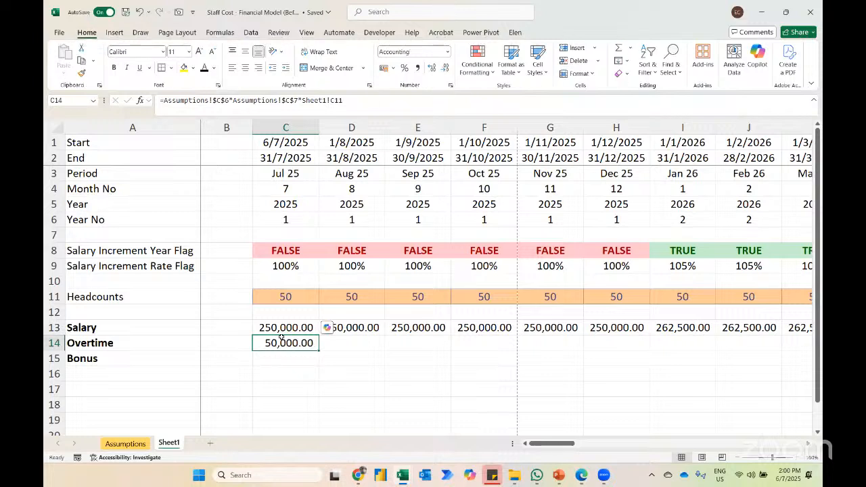
Step: Go to AZ14, fill the overtime formula across C14 to AZ14, and return to the Jul 25 bonus cell C15
key("ctrl+g")
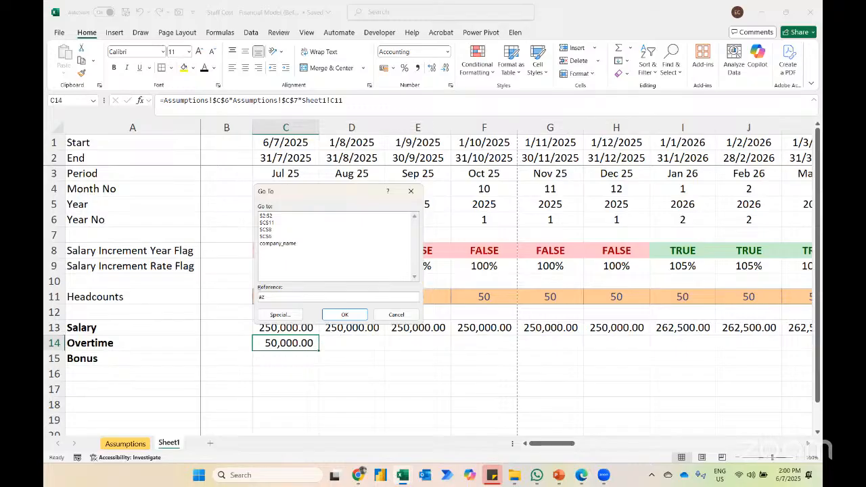
type("4")
key("Return")
key("ctrl+shift+Left")
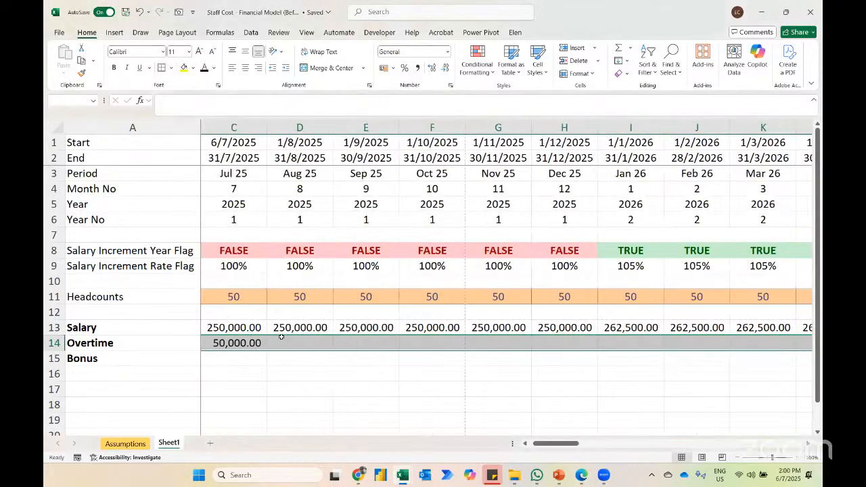
key("ctrl+r")
key("ctrl+shift+Right")
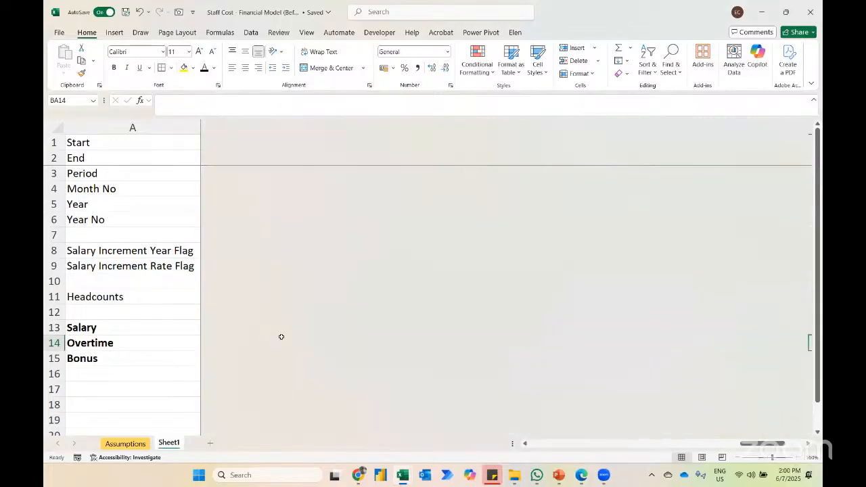
key("ctrl+Left")
key("Left")
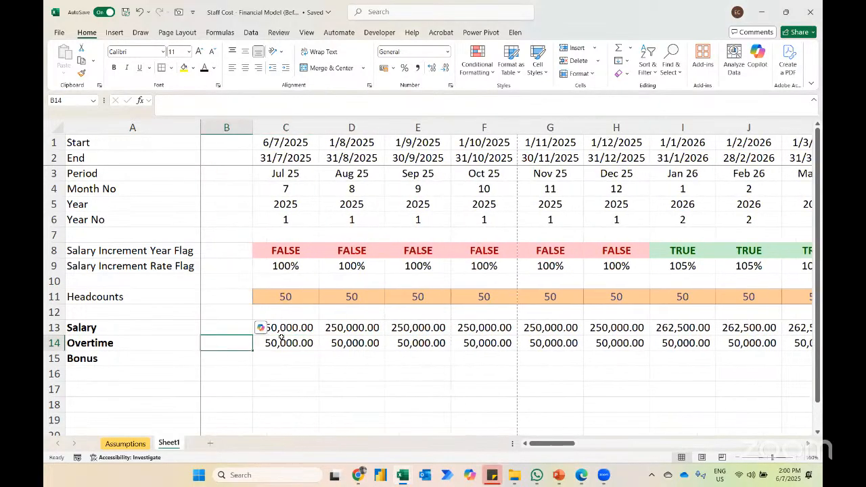
key("Right")
key("Down")
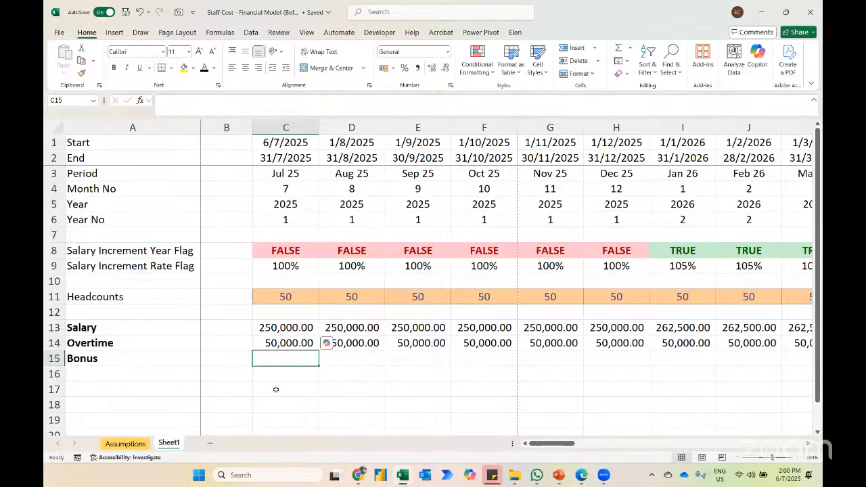
Step: Consult the bonus calculation note on the Assumptions sheet and enter 5 as the bonus month in E10, beside the annual bonus row
type("=")
key("Escape")
left_click(124, 444)
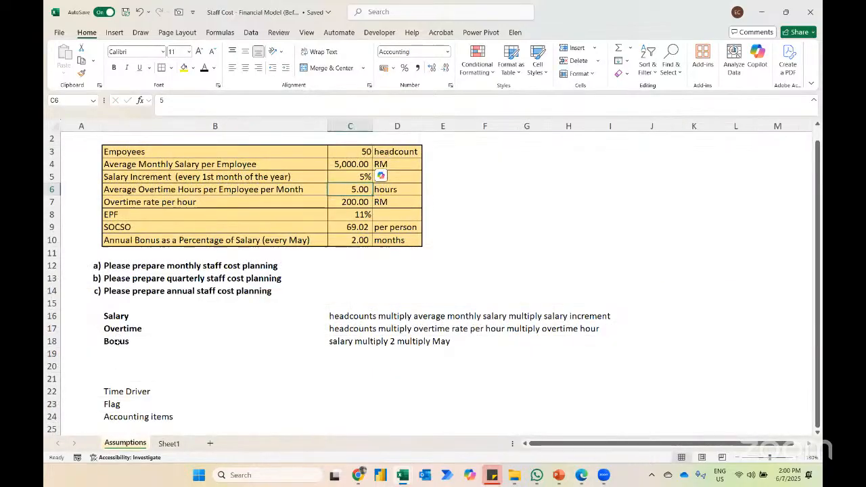
left_click(116, 342)
key("Right")
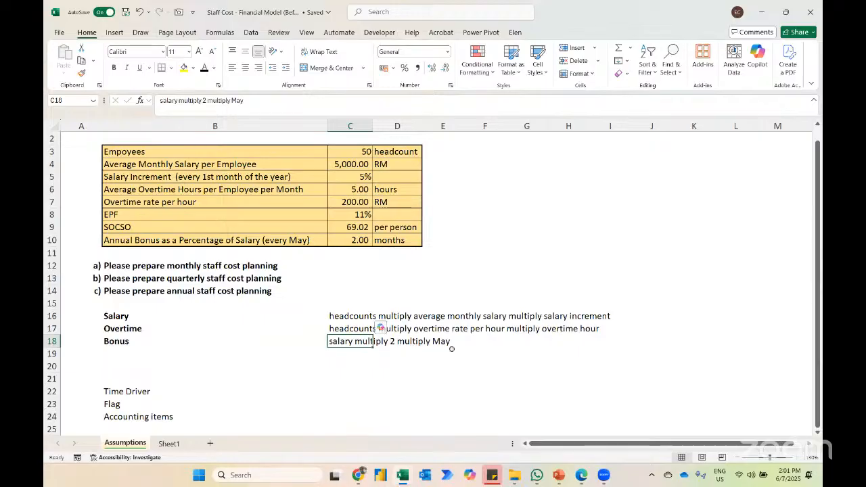
key("alt+Tab")
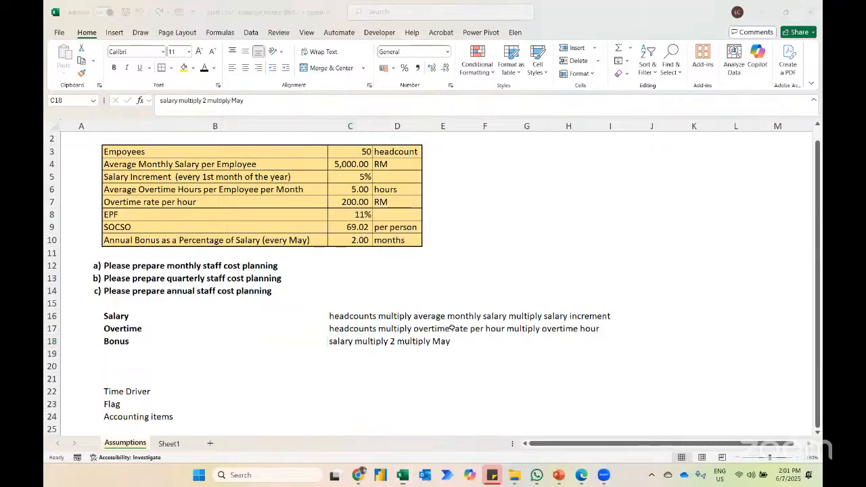
key("alt+Tab")
left_click(427, 246)
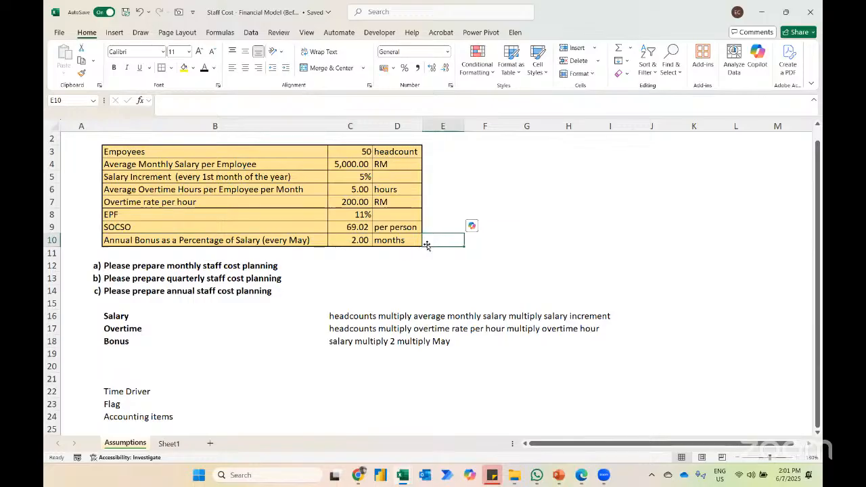
type("5")
key("Return")
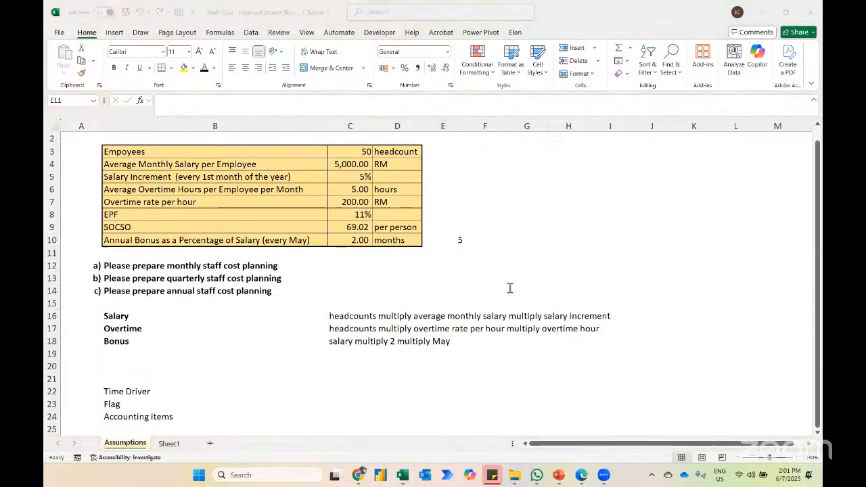
left_click(463, 288)
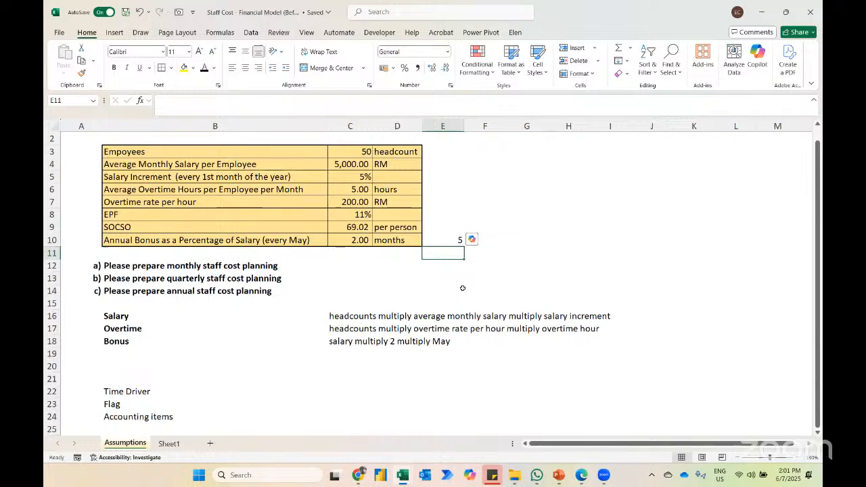
Step: Try calculating the Jul 25 bonus in C15 of Sheet1 from bonus months and salary as =Assumptions!$C$10*Sheet1!C13
left_click(169, 444)
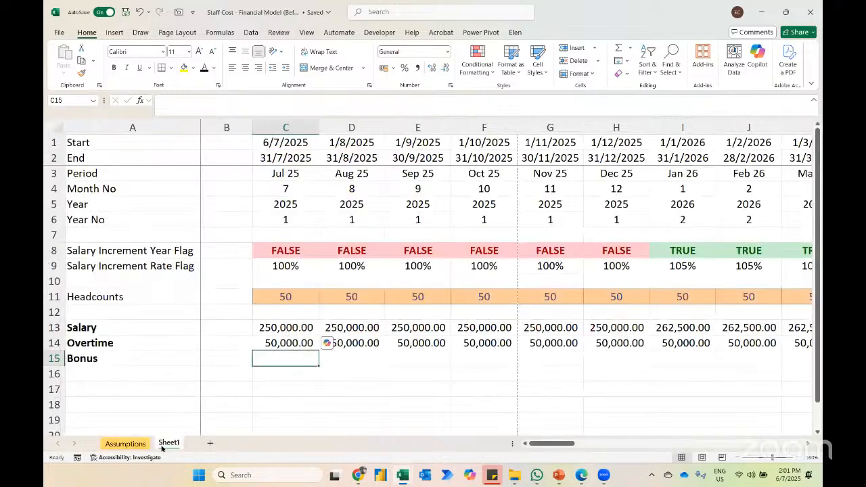
type("=")
left_click(132, 444)
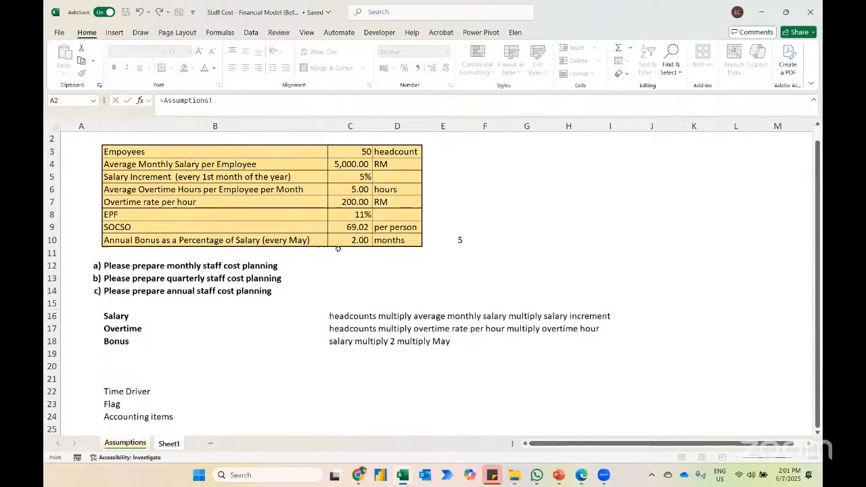
left_click(349, 237)
key("F4")
type("*")
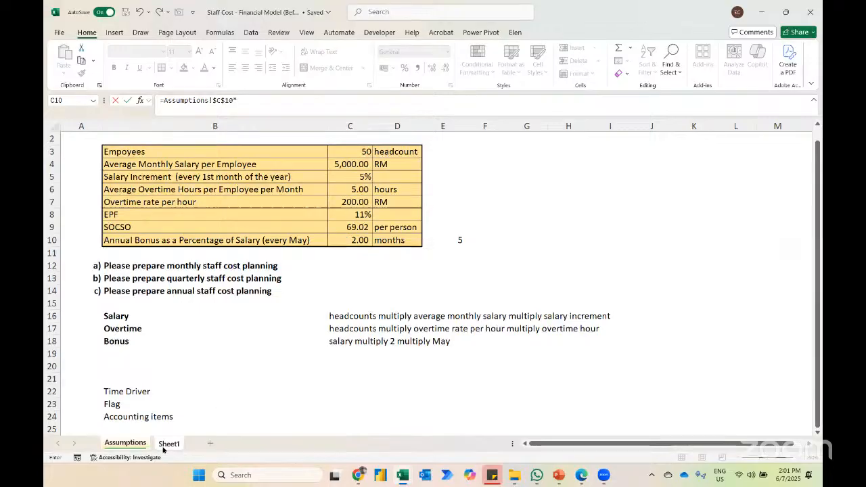
left_click(165, 447)
left_click(276, 327)
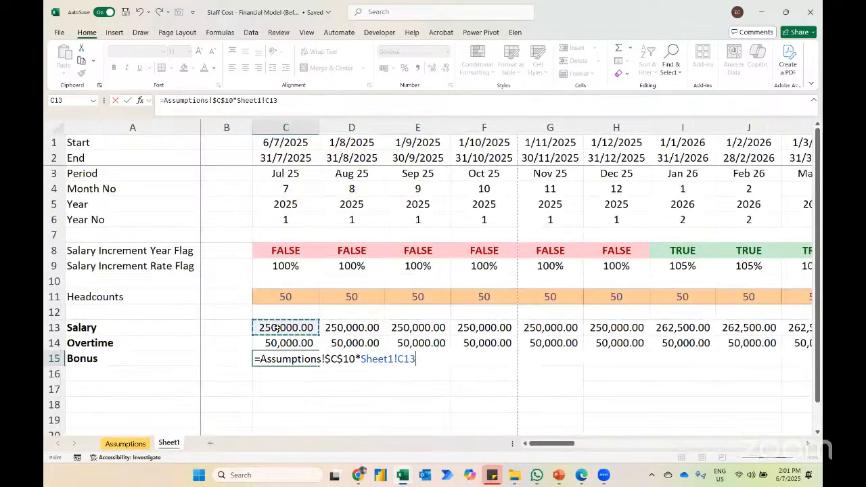
key("Return")
key("Up")
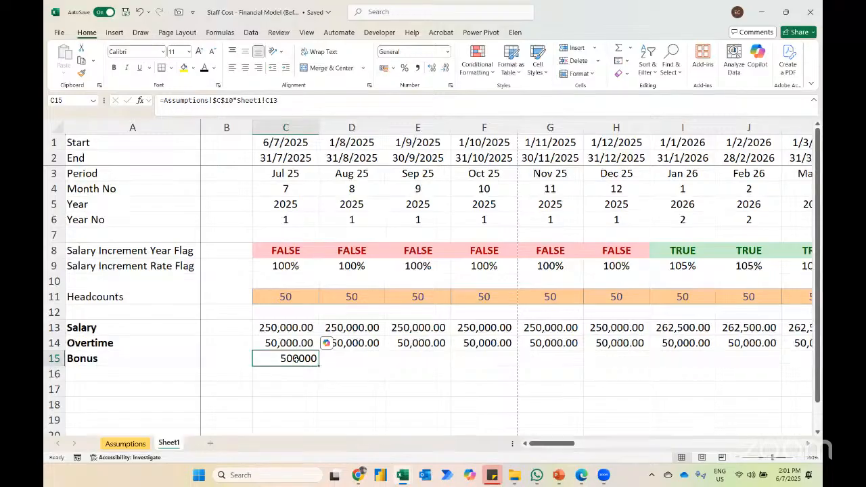
Step: Check the month numbers across the timeline up to May 26 and clear the bonus formula from C15
scroll(295, 359, "right", 3)
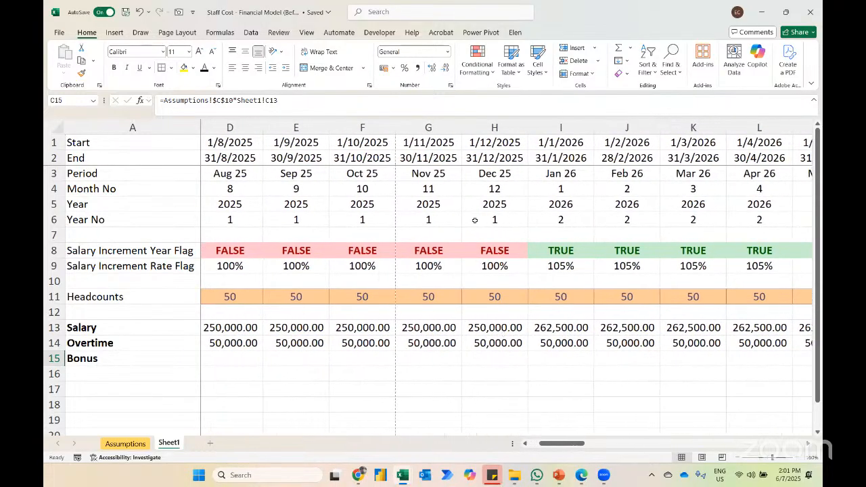
scroll(790, 219, "right", 1)
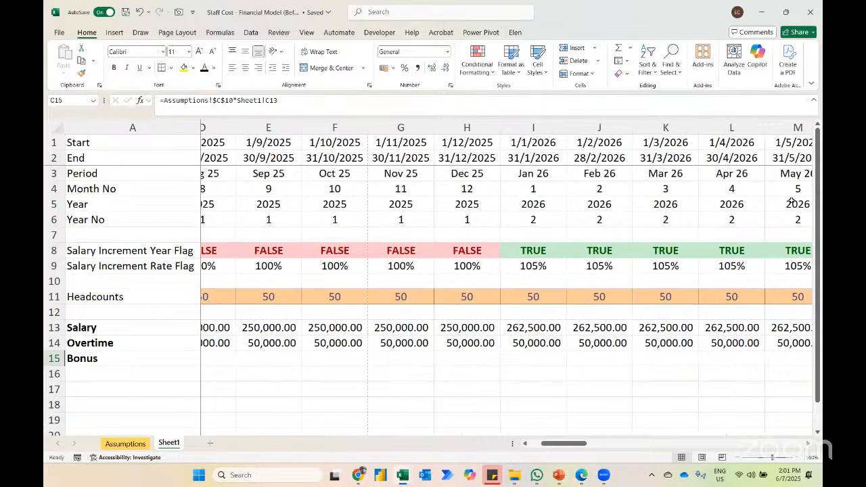
scroll(789, 270, "left", 3)
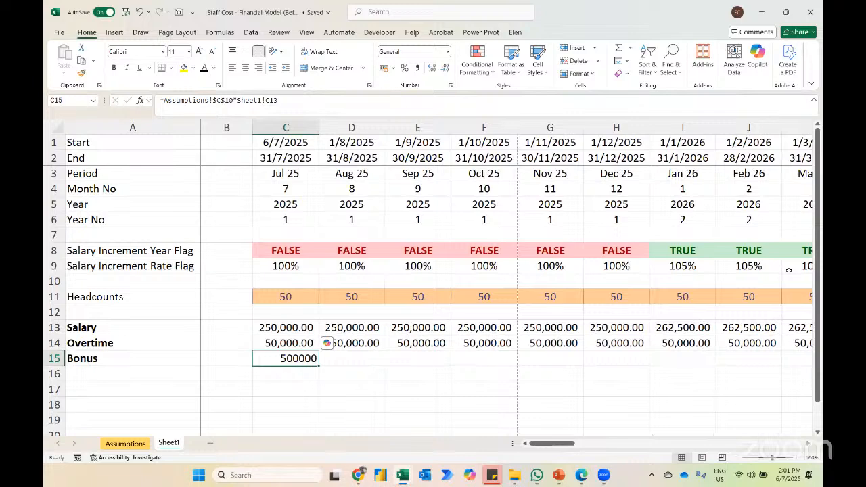
key("Delete")
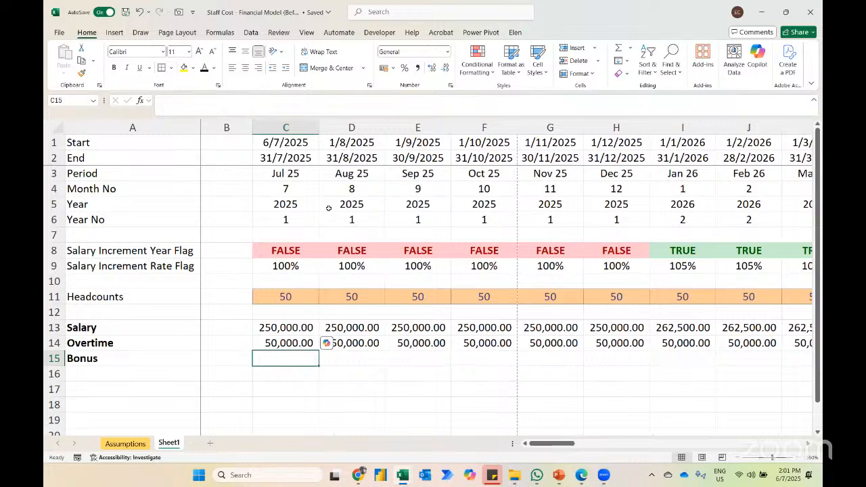
Step: Insert a new row 10 below Salary Increment Rate Flag and label it "Bonus flag" in A10
left_click(170, 278)
key("shift+space")
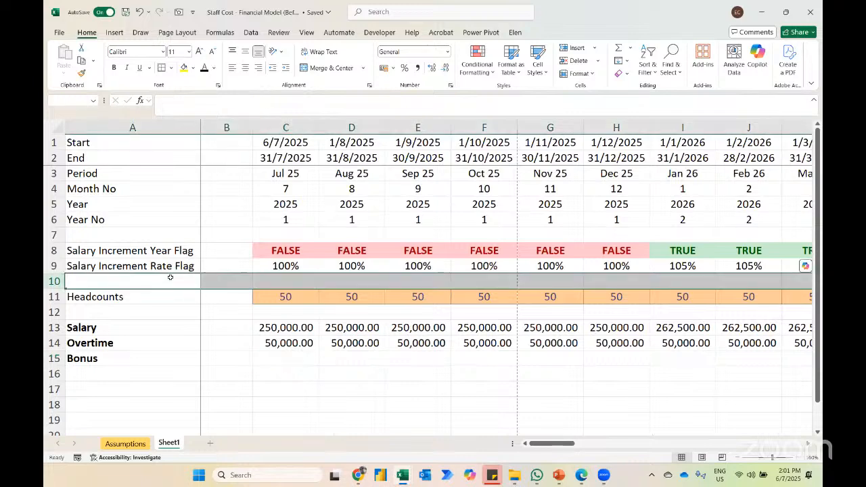
key("ctrl+shift+plus")
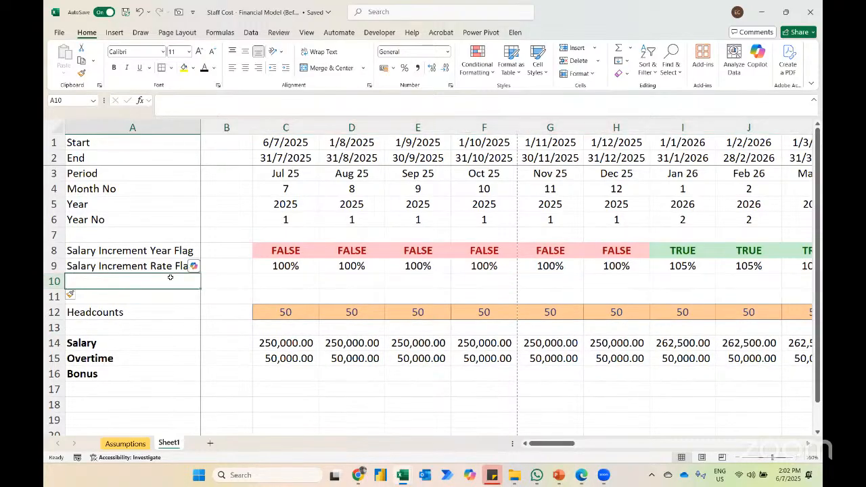
type("Bonus flag")
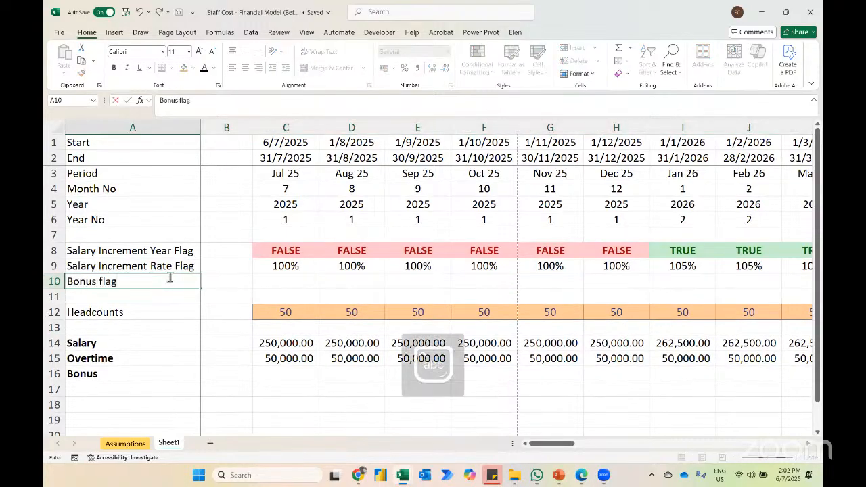
key("Return")
key("Up")
key("Right")
key("Right")
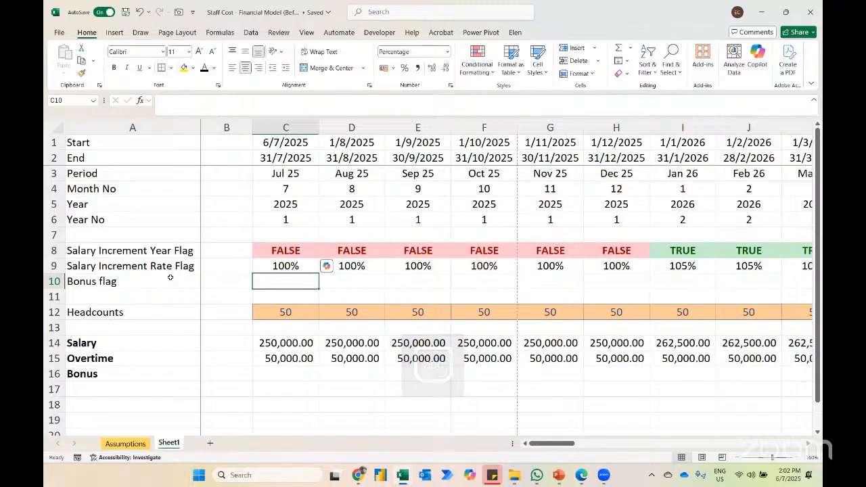
Step: Enter the Jul 25 bonus flag in C10 as =C4=Assumptions!E10, comparing the month number with the bonus month
type("=")
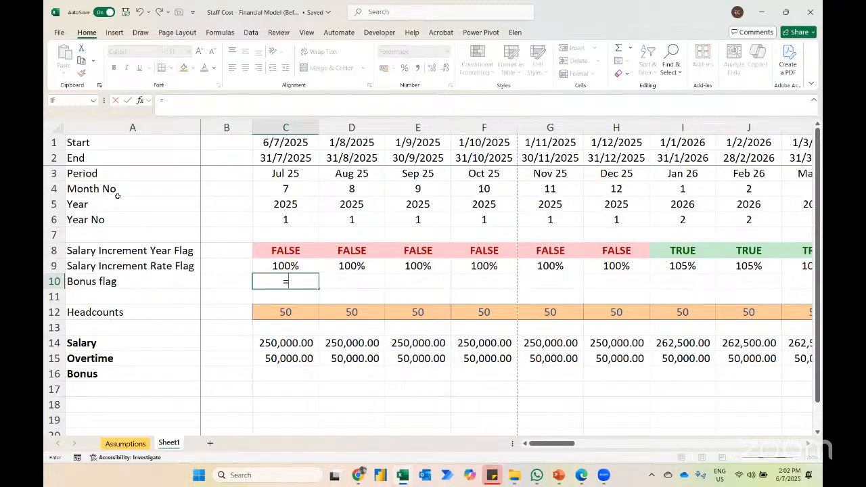
left_click(287, 188)
type("=")
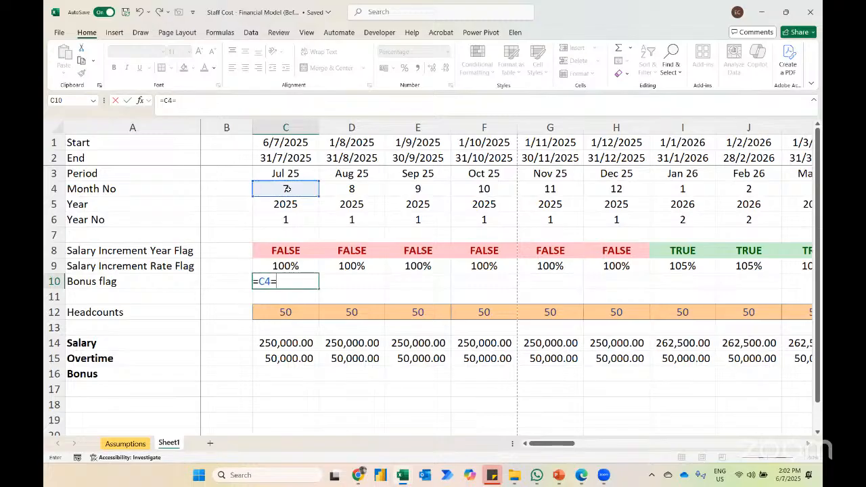
left_click(133, 447)
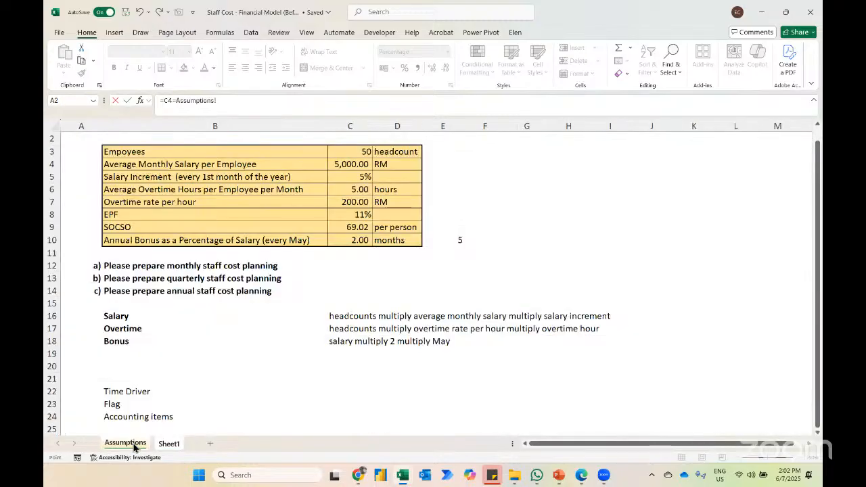
left_click(442, 240)
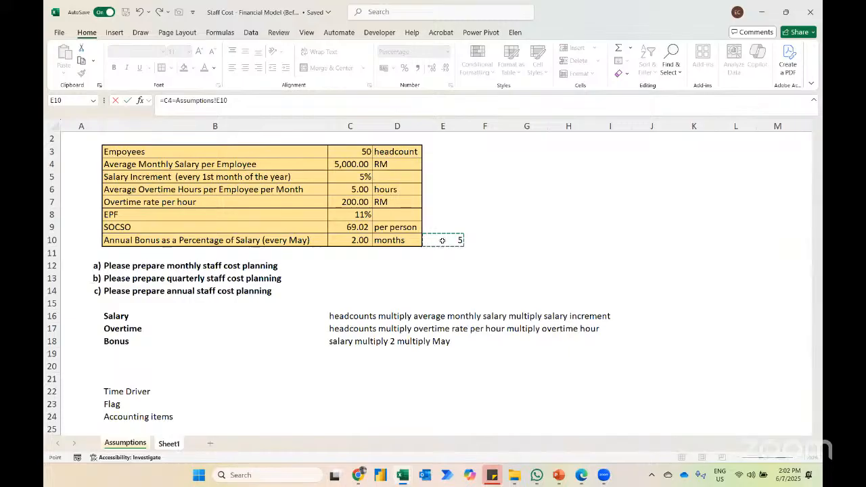
key("Return")
Step: Copy the Salary Increment Year Flag formatting from C8 and paste only the formats onto the bonus flag in C10
key("Up")
key("Up")
key("Up")
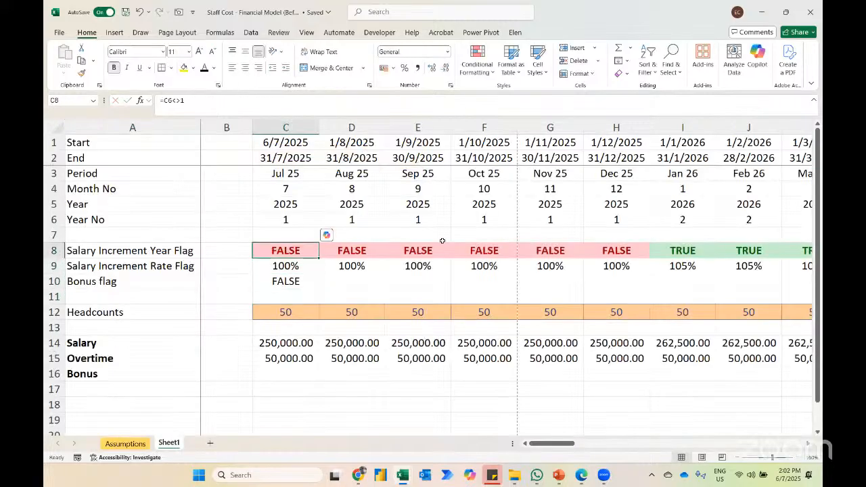
key("ctrl+c")
key("Down")
key("Down")
key("ctrl+alt+v")
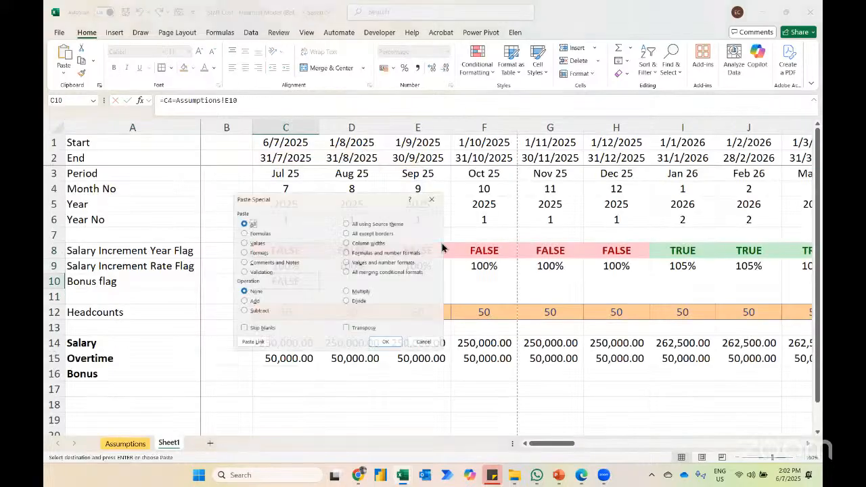
key("t")
key("Return")
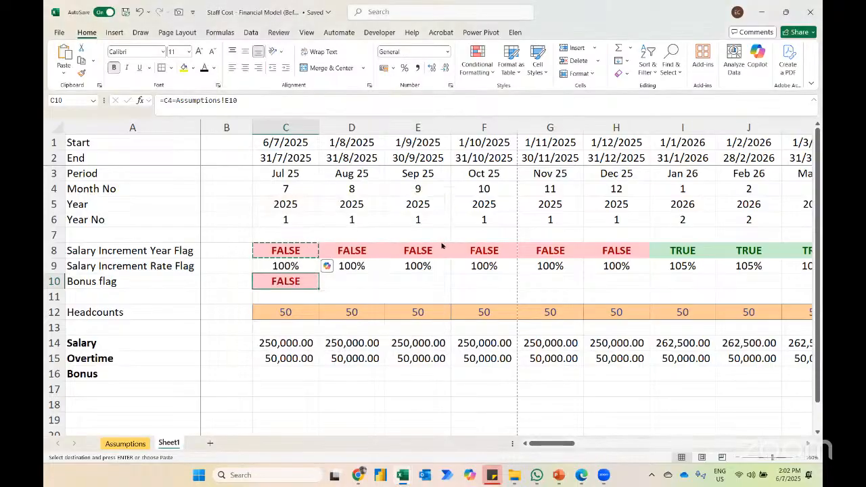
Step: Fill the bonus flag formula from C10 across the timeline to AZ10
key("ctrl+g")
type("az10")
key("Return")
key("ctrl+shift+Left")
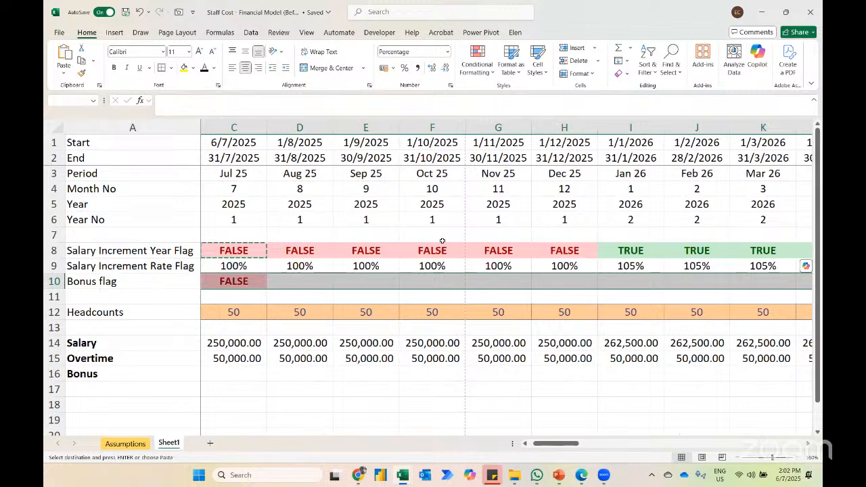
key("ctrl+r")
key("ctrl+shift+Right")
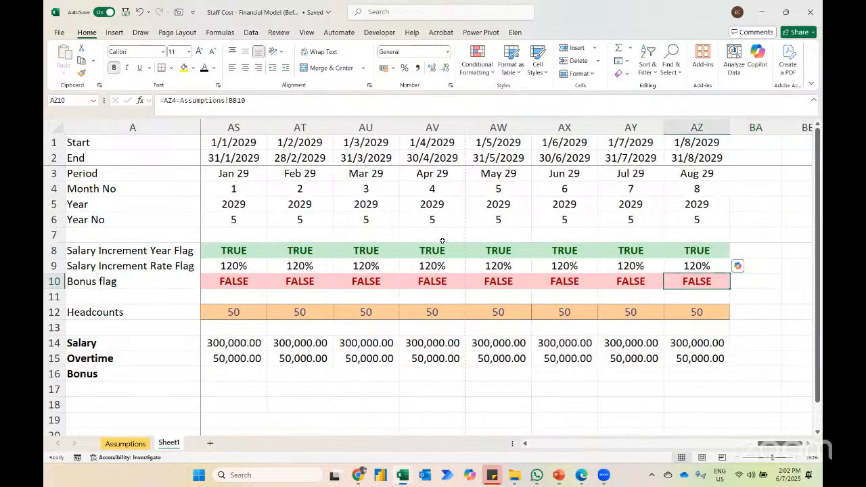
Step: Make the bonus month reference absolute in C10 as =C4=Assumptions!$E$10 and refill the formula across row 10
key("ctrl+Left")
scroll(465, 327, "right", 4)
scroll(465, 328, "right", 2)
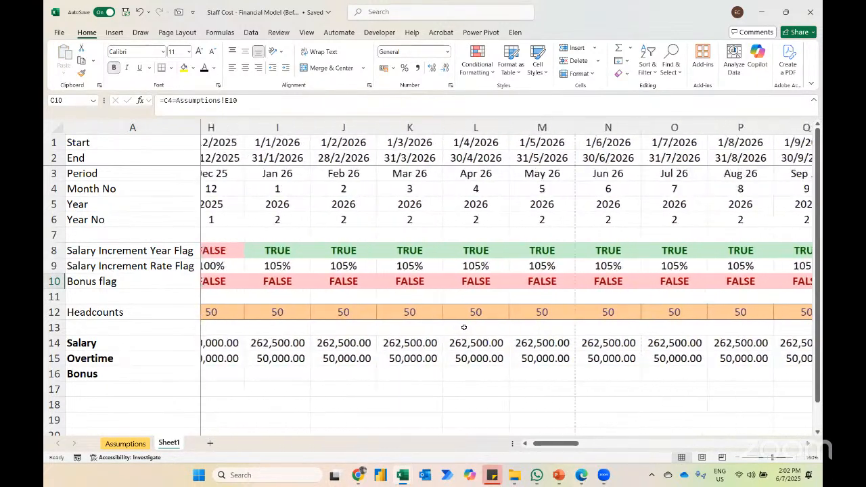
left_click(366, 283)
key("ctrl+Left")
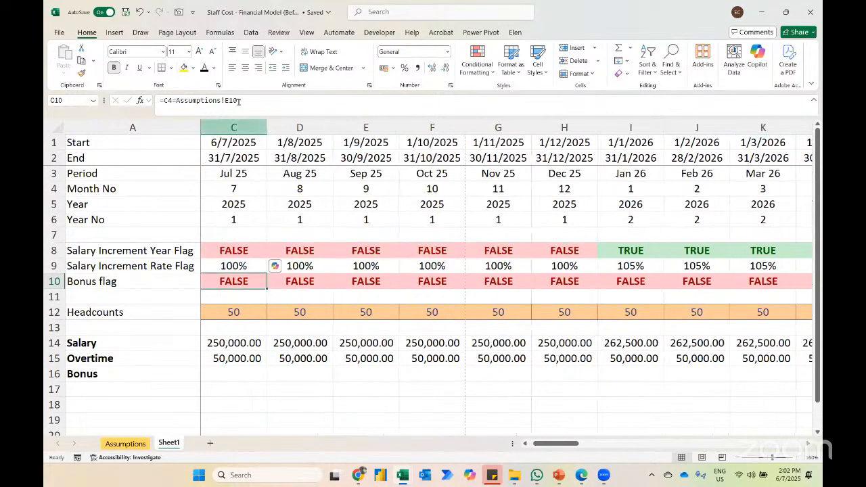
key("F2")
key("F4")
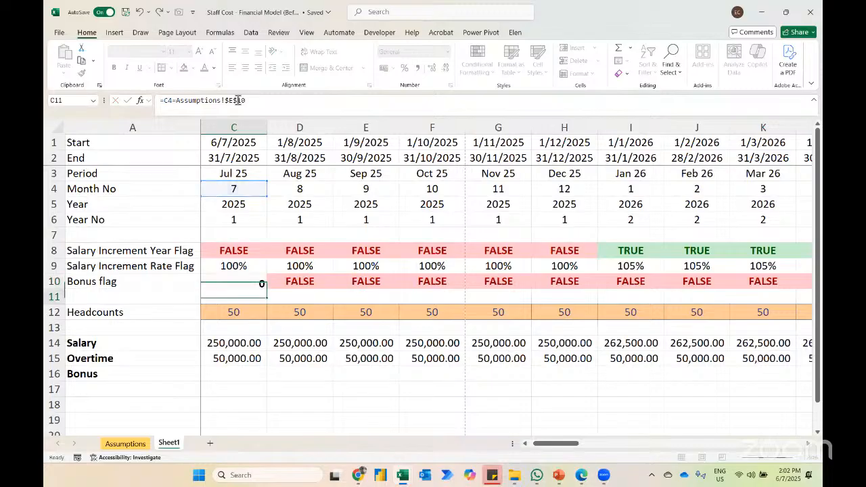
key("ctrl+Return")
key("ctrl+shift+Right")
key("ctrl+r")
Step: Check the bonus flags along the timeline for May 26 and May 27
key("Left")
key("Right")
scroll(234, 203, "right", 4)
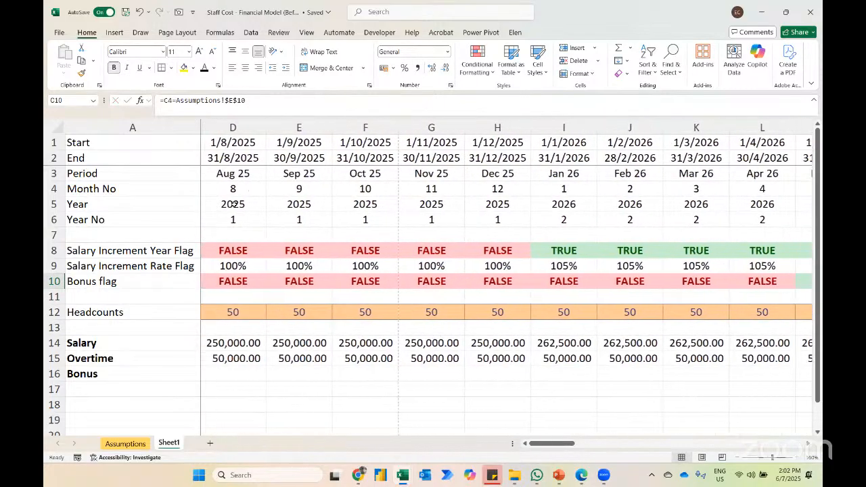
scroll(234, 203, "right", 9)
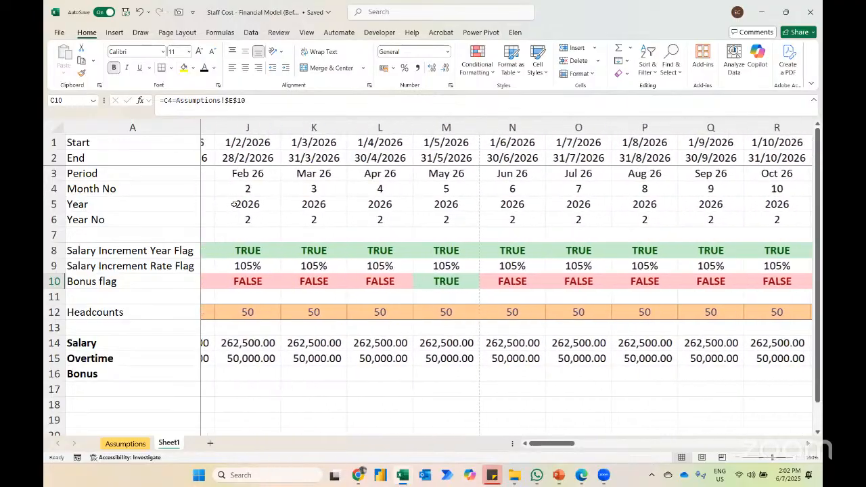
scroll(233, 204, "right", 6)
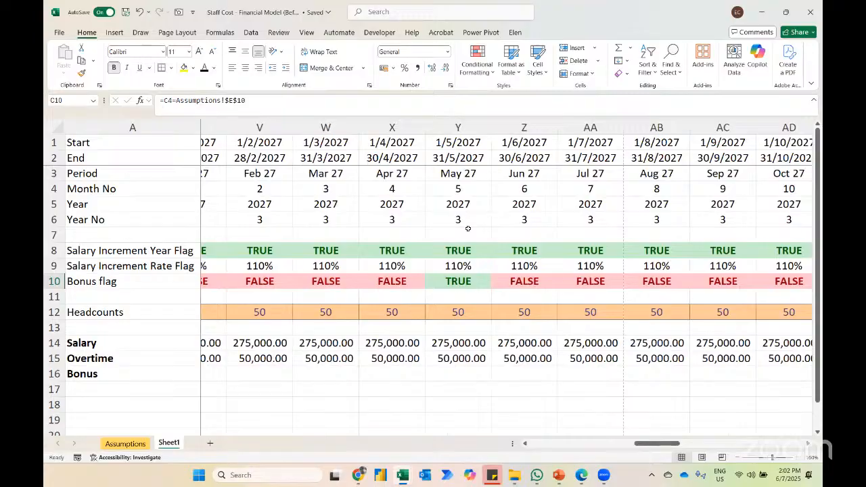
left_click(419, 275)
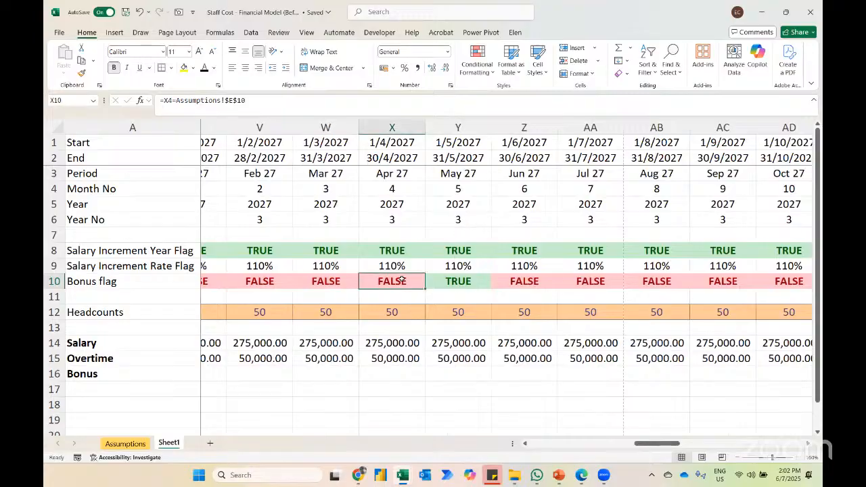
key("ctrl+Left")
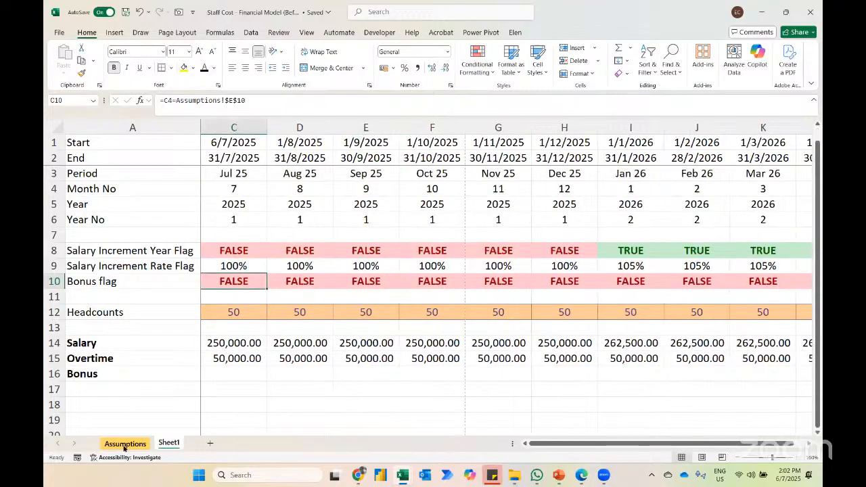
Step: Test the bonus flag by setting the bonus month in Assumptions E10 to 8, viewing Sheet1, and restoring the month to 5
left_click(125, 444)
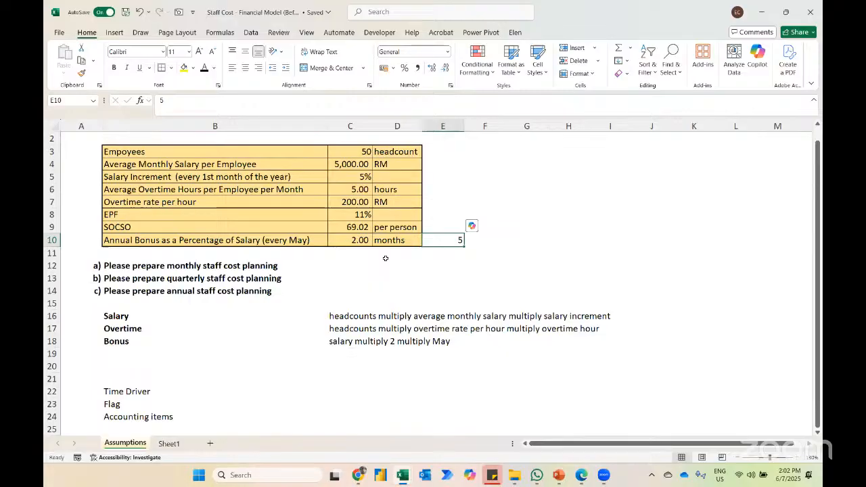
type("8")
key("Return")
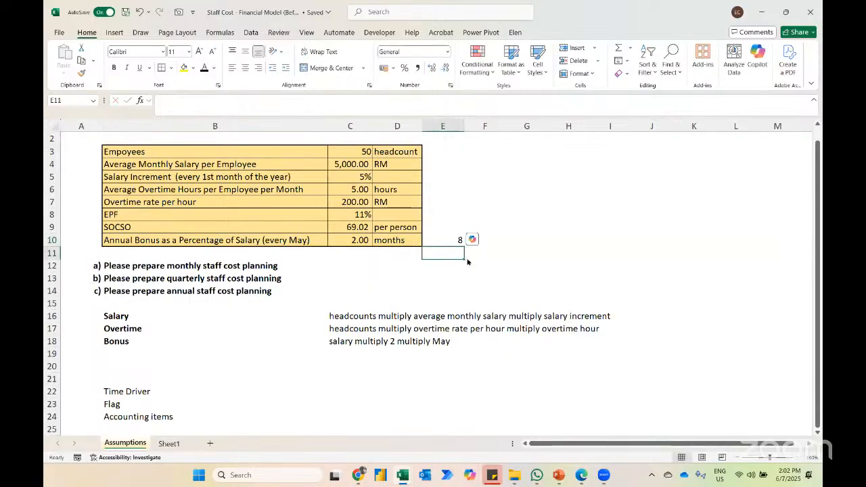
left_click(169, 444)
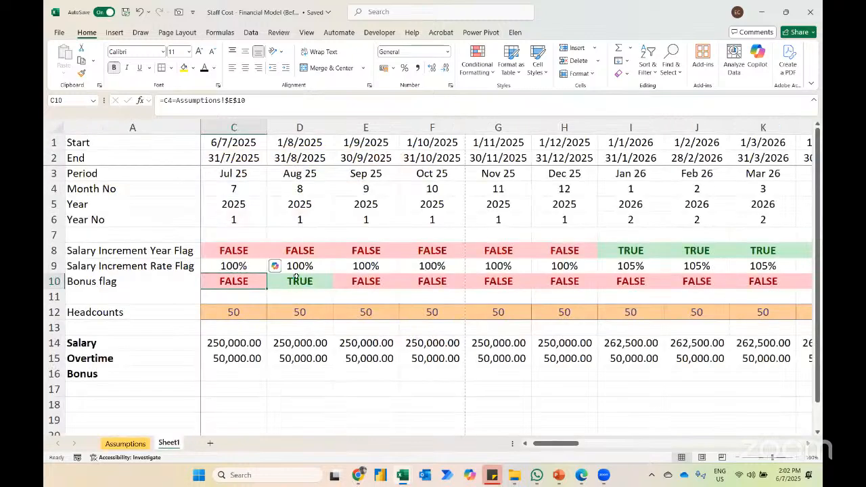
left_click(135, 444)
type("5")
key("Return")
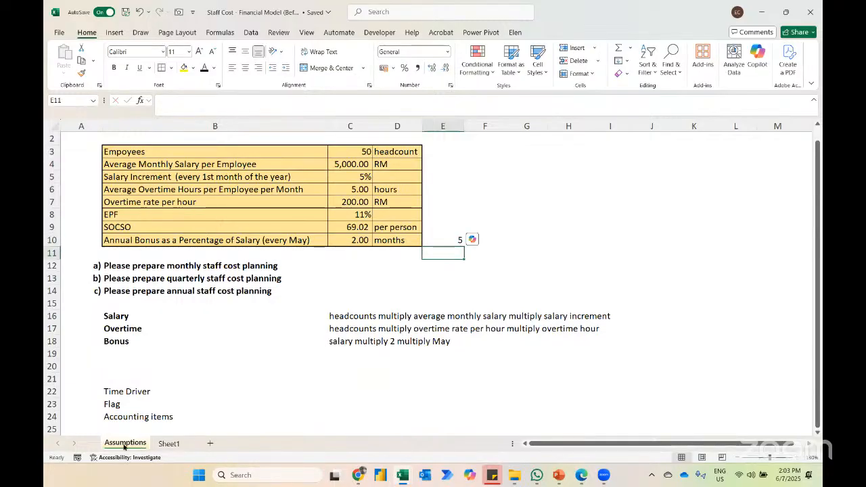
Step: Enter the Jul 25 bonus in Sheet1 C16 as =C14*C10*Assumptions!$C$10, multiplying salary, bonus flag and bonus months
left_click(169, 443)
left_click(235, 372)
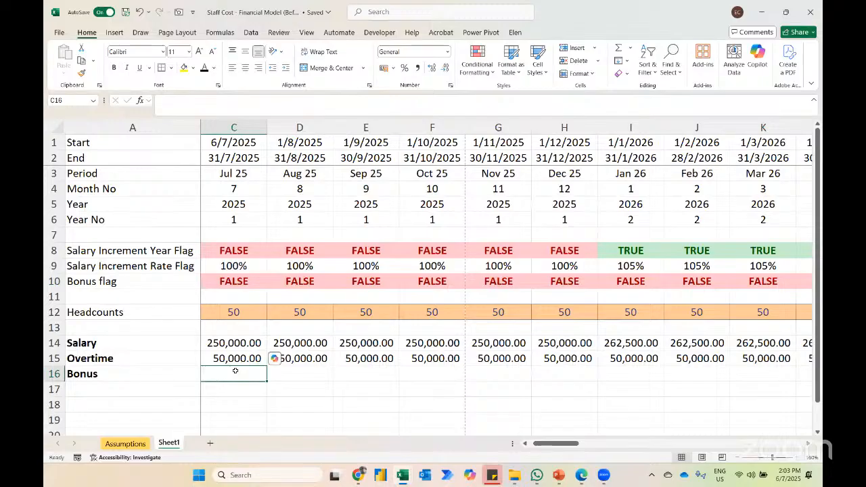
type("=")
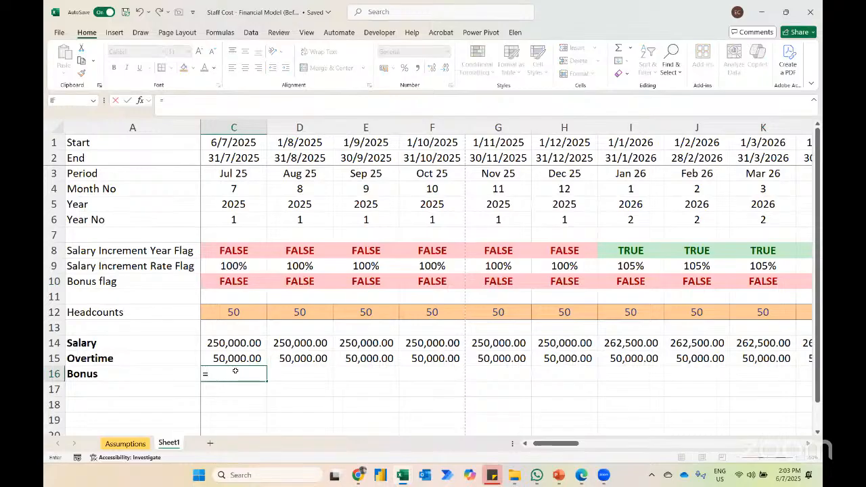
key("Escape")
key("Left")
key("Right")
type("=")
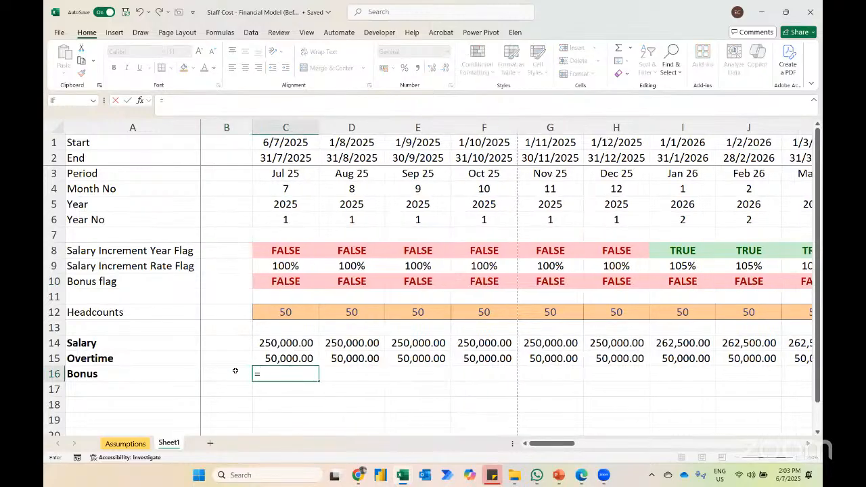
left_click(279, 346)
type("*")
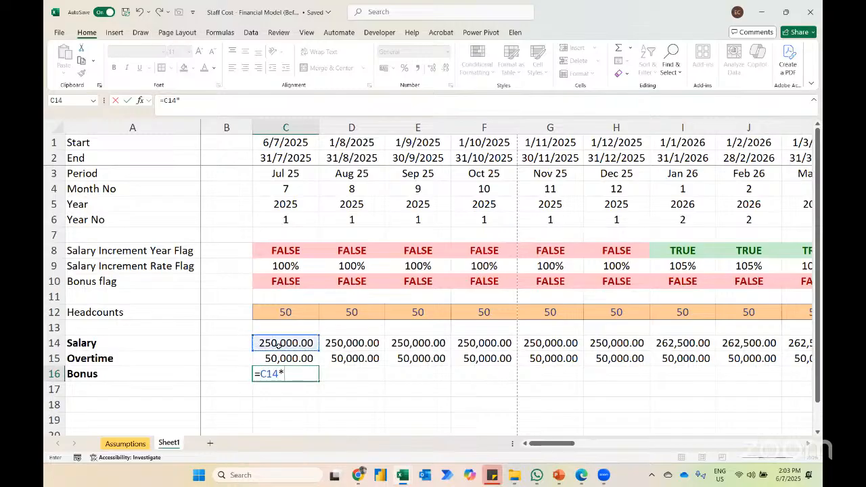
left_click(280, 280)
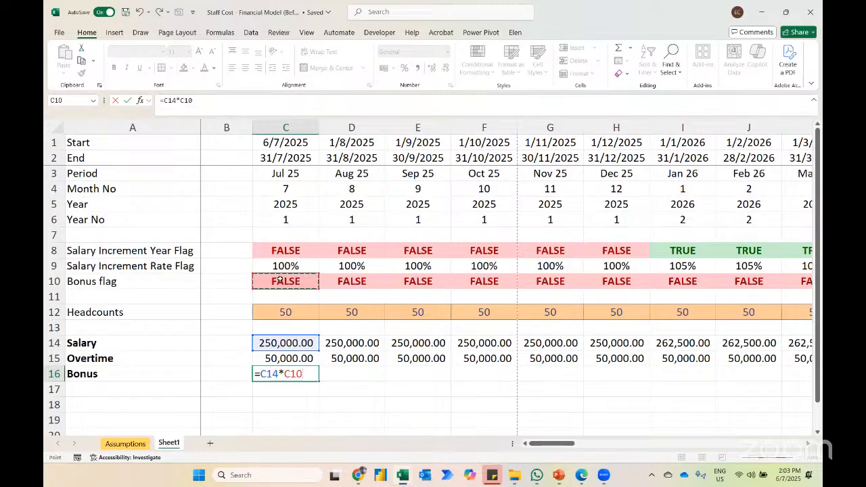
left_click(125, 443)
left_click(359, 243)
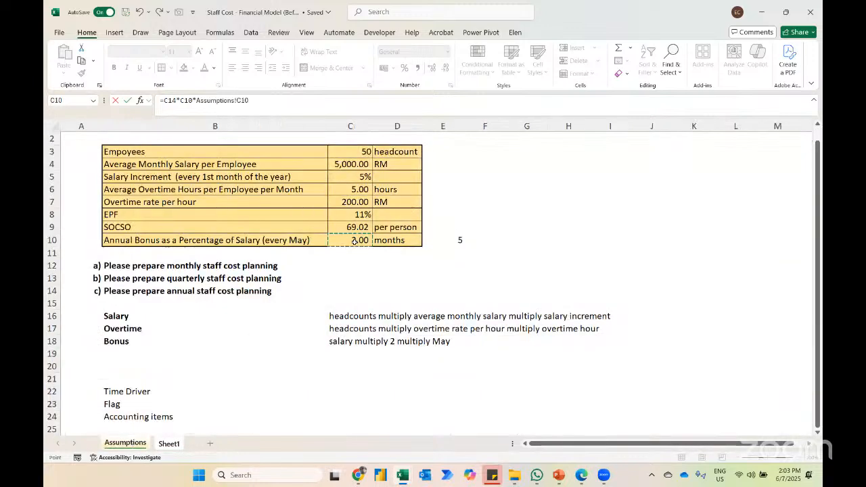
key("F4")
key("Return")
key("Up")
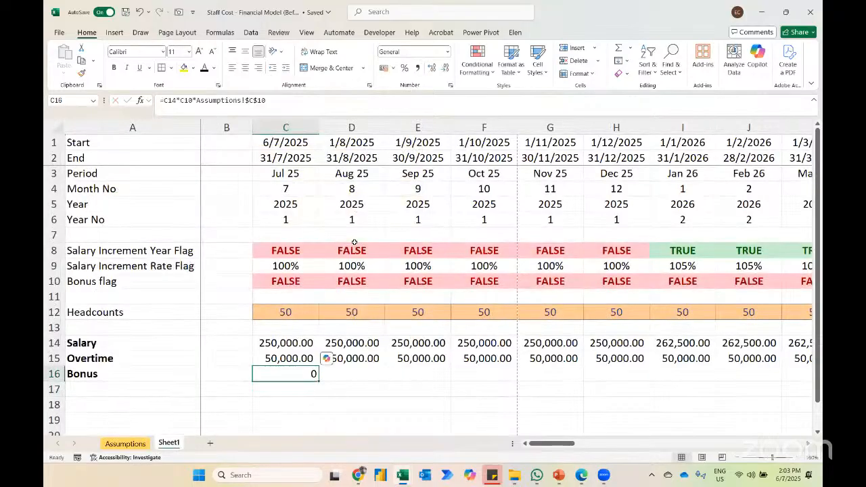
Step: Fill the bonus formula from C16 across to May 26 in M16 and apply the comma number format
key("shift+Right")
key("shift+Right")
key("shift+Right")
key("shift+Right")
key("shift+Right")
key("shift+Right")
key("shift+Right")
key("shift+Right")
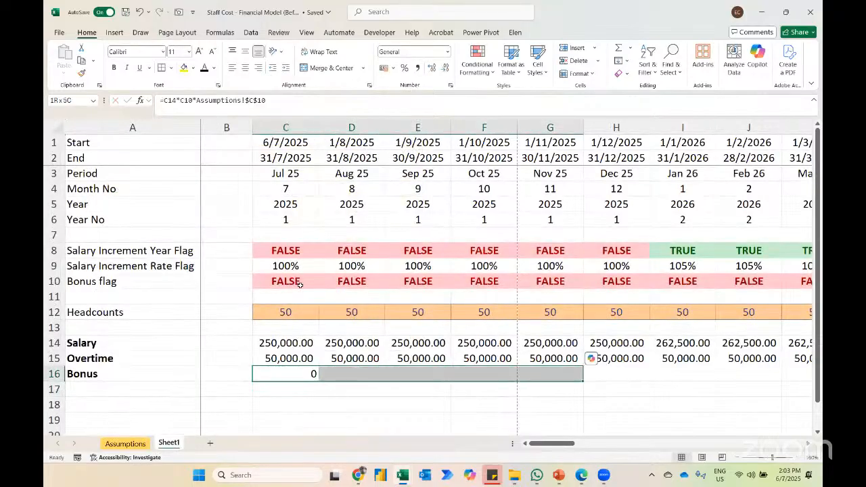
key("shift+Right")
key("shift+Right")
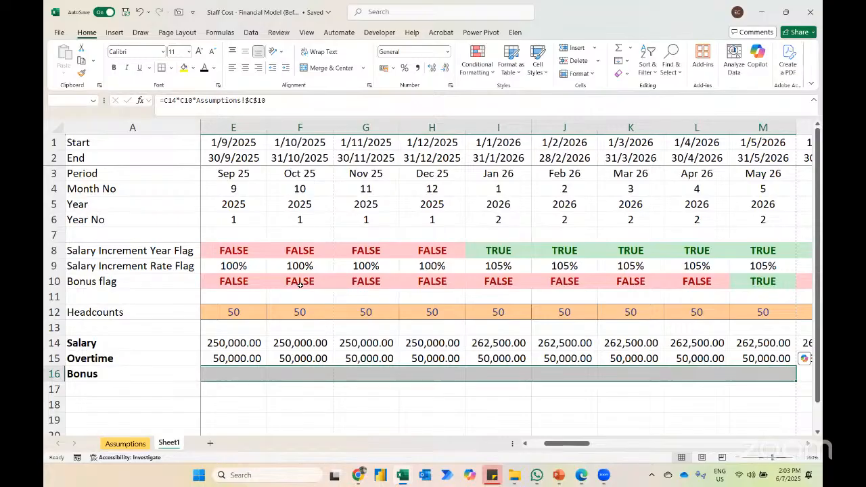
key("ctrl+r")
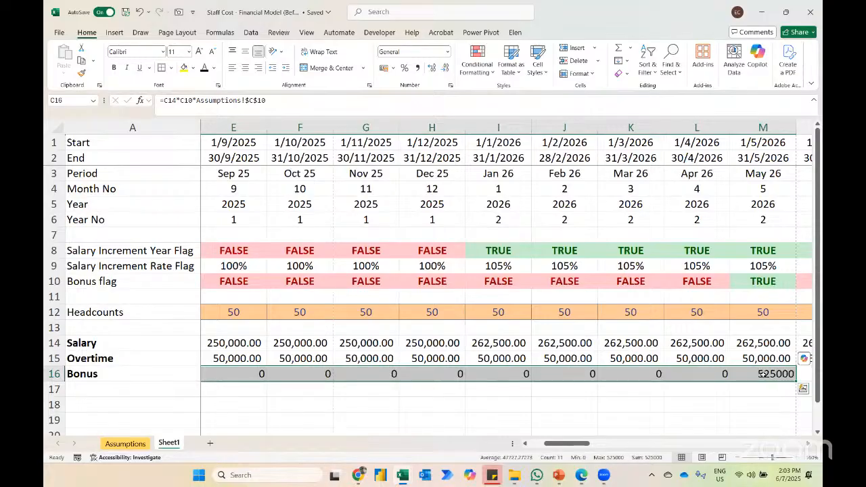
key("alt")
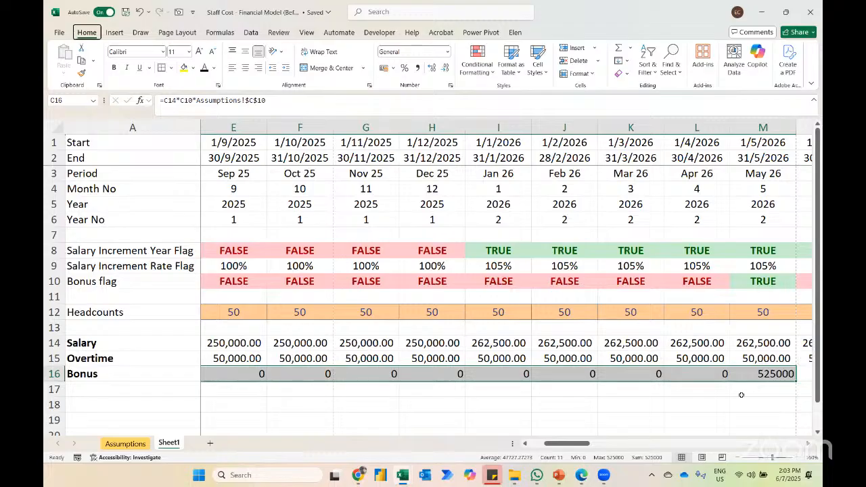
key("h")
key("k")
Step: Extend the bonus formula and its number format along row 16 to AZ16
key("F5")
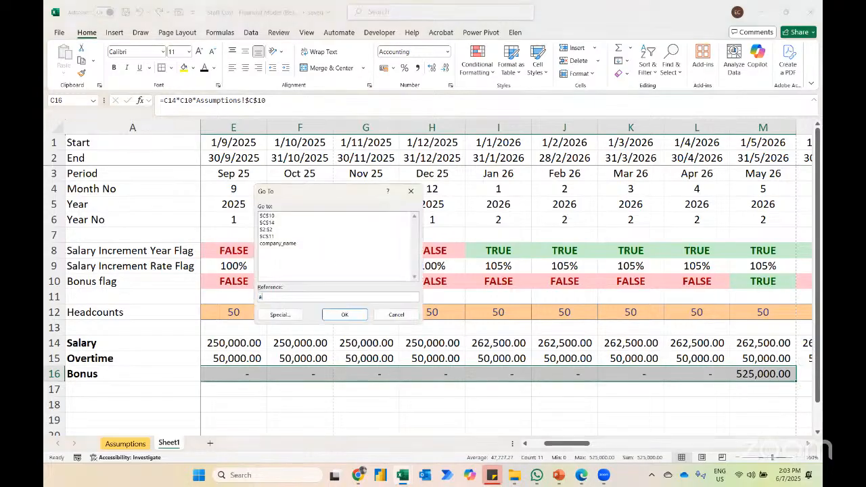
key("Return")
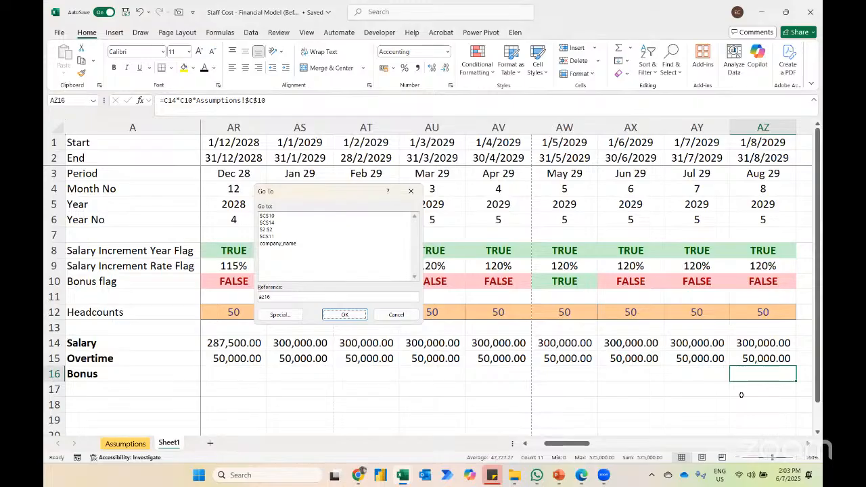
key("ctrl+shift+Left")
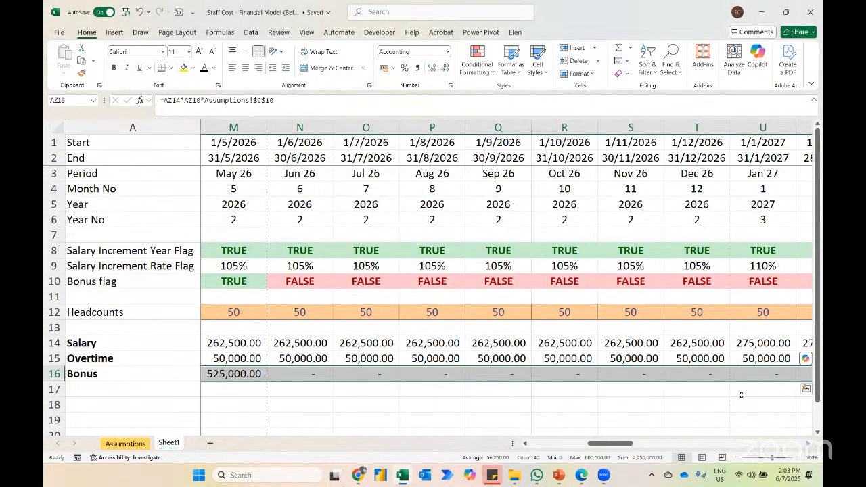
key("Right")
key("Left")
key("ctrl+Left")
key("Left")
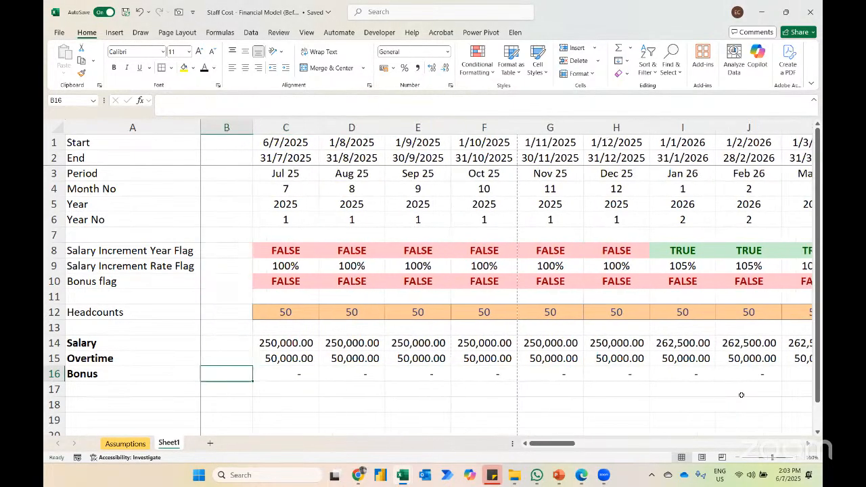
Step: Sum salary, overtime and bonus in row 17 from C17 to AZ17 and format the totals bold with top and bottom borders
key("Down")
key("Right")
key("alt+=")
key("Return")
key("Up")
key("Up")
key("ctrl+Right")
key("alt+equal")
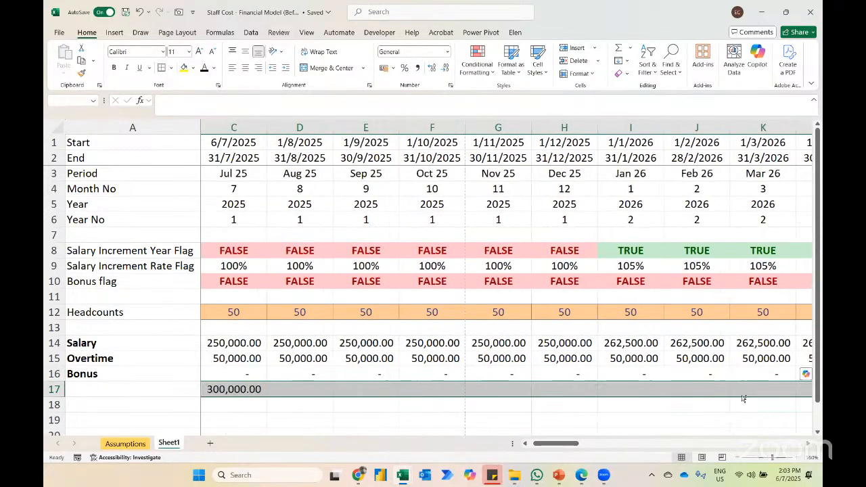
key("ctrl+Right")
key("ctrl+shift+Left")
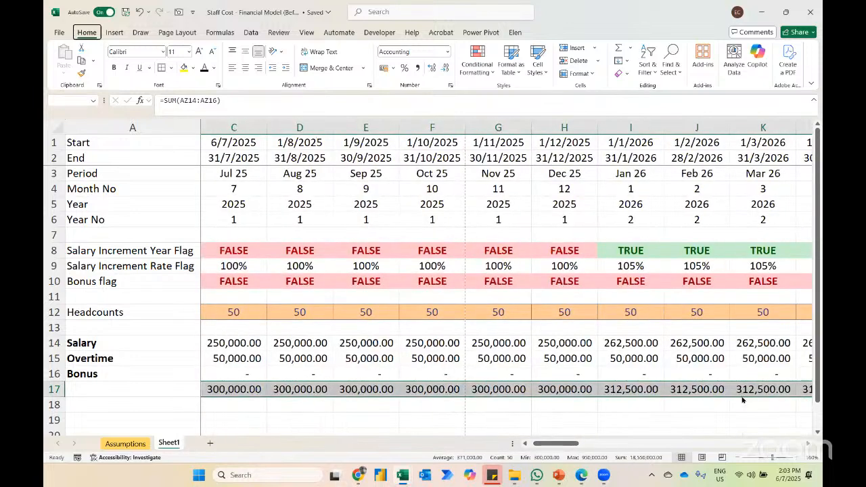
key("ctrl+b")
key("shift+BackSpace")
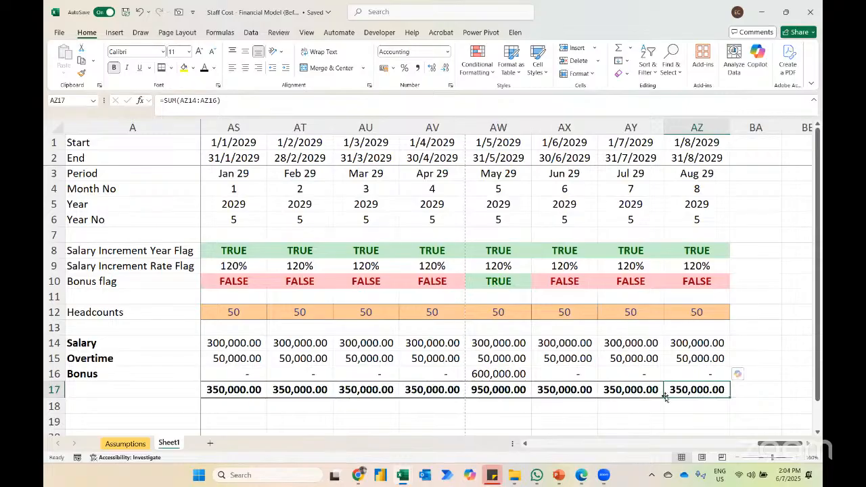
Step: Extend the timeline, flags, headcounts and cost formulas in rows 1 to 17 from column AZ across to EZ
key("ctrl+g")
type("ez")
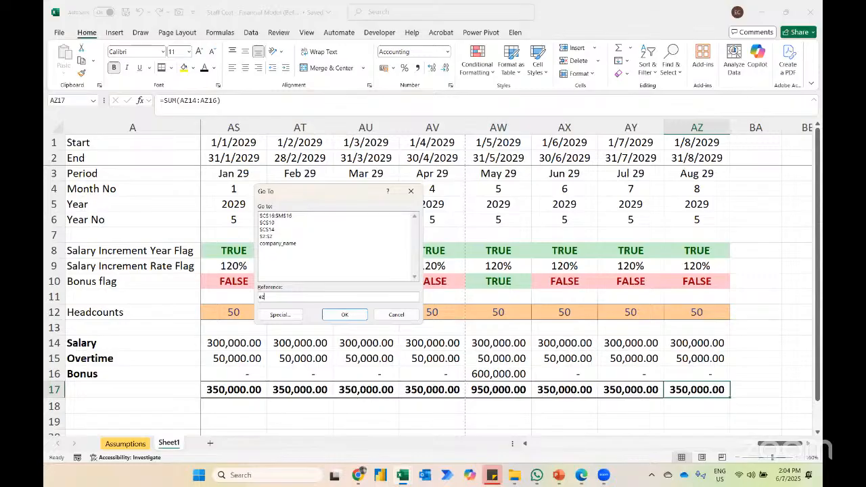
type("17")
key("Return")
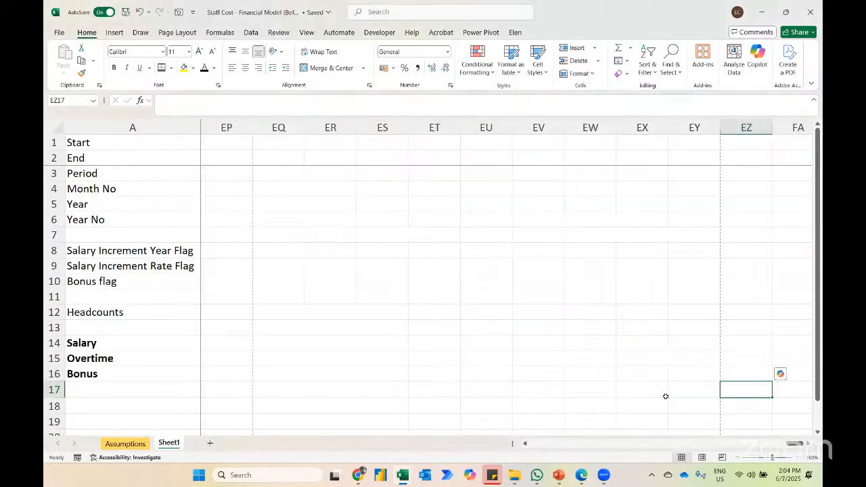
key("ctrl+shift+Up")
key("ctrl+shift+Left")
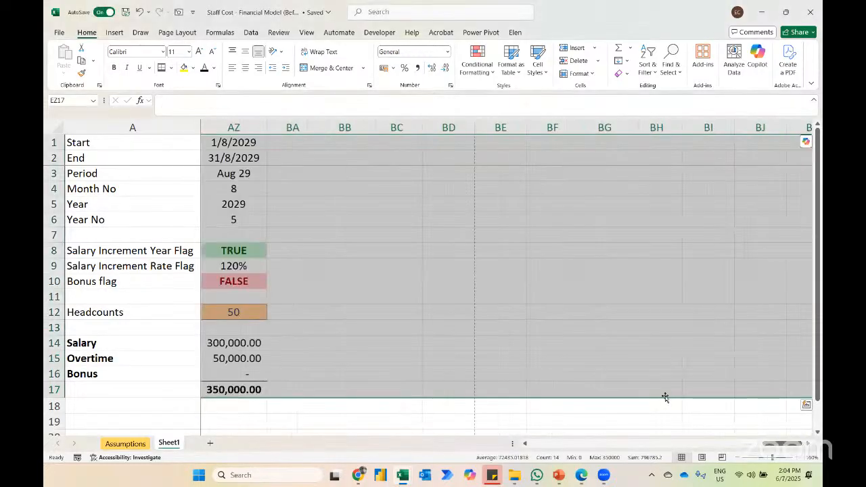
Step: Autofit the width of the newly filled month columns up to EZ and return to the first month's total in C17
key("h")
key("o")
key("i")
key("Right")
key("Left")
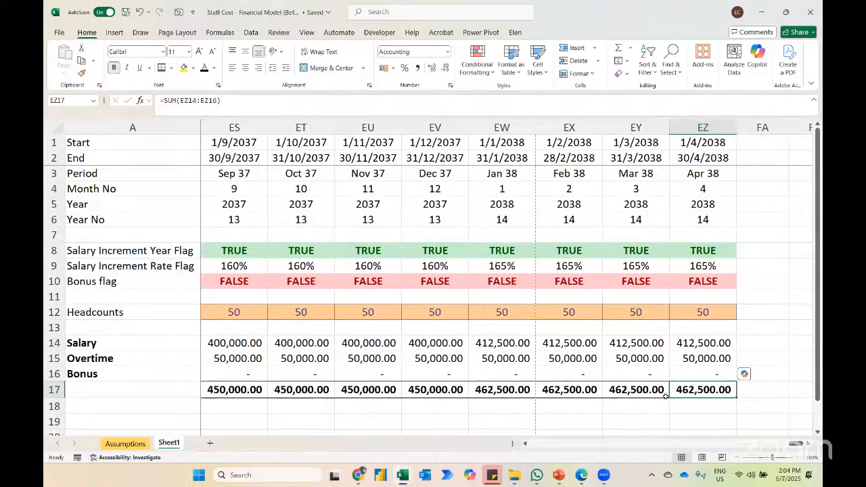
key("ctrl+Left")
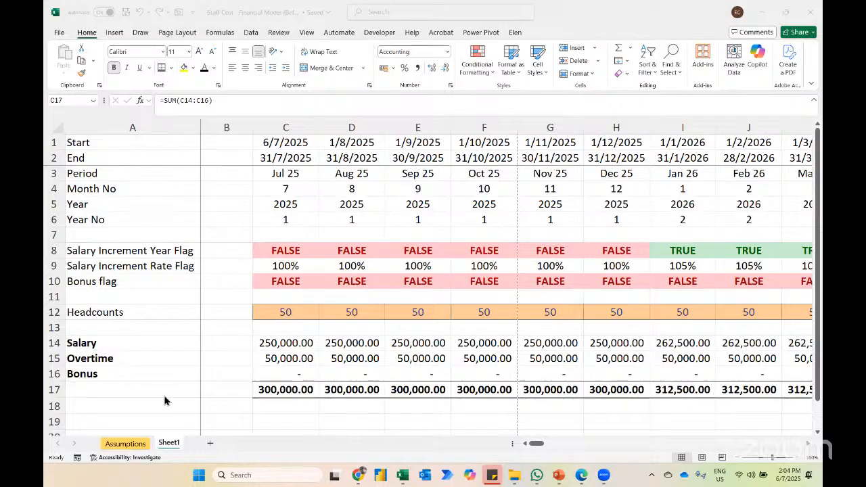
Step: Check the planning tasks on the Assumptions sheet and insert two blank rows below Year No on Sheet1
left_click(131, 444)
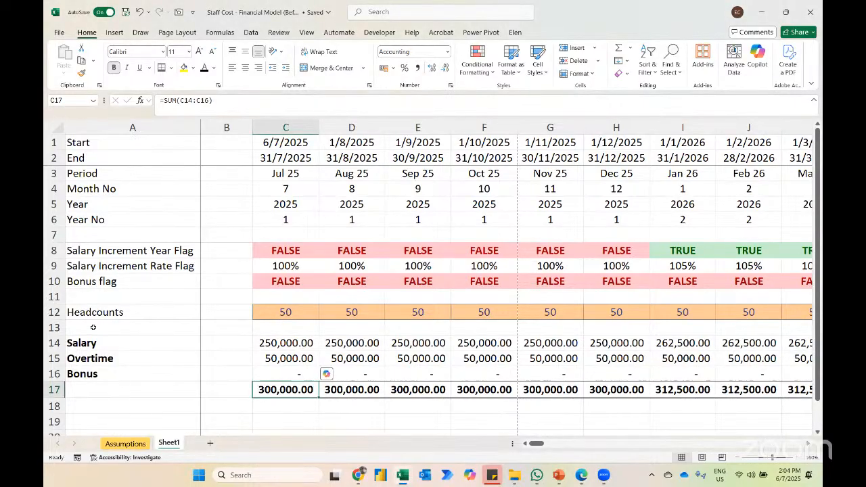
left_click(134, 443)
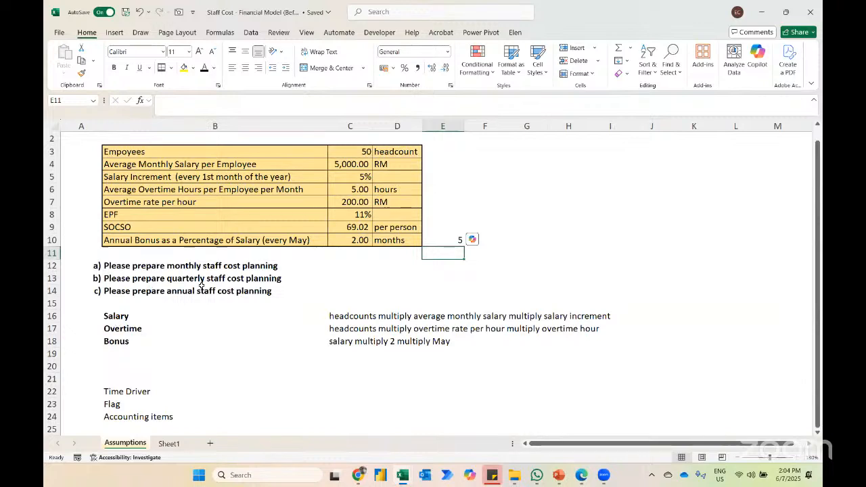
left_click(169, 444)
key("Down")
key("Up")
key("shift+space")
key("ctrl+shift+plus")
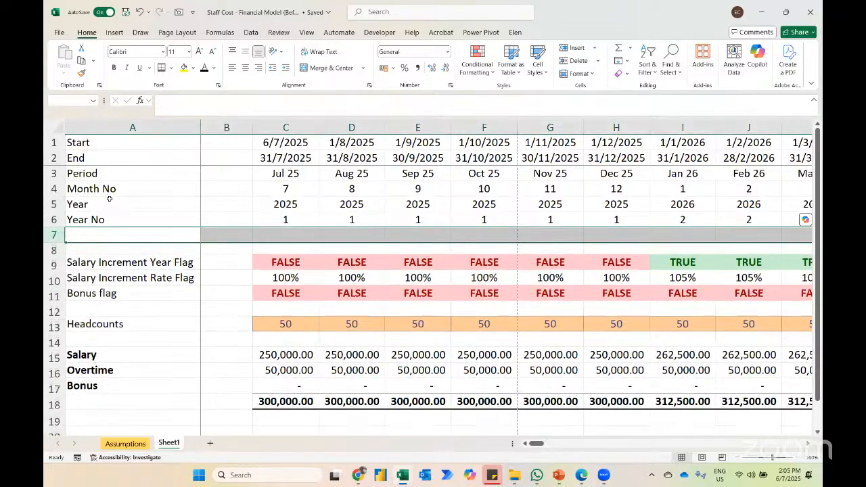
key("ctrl+shift+plus")
Step: Label the two new rows Period No in A7 and Quarter No in A8
type("Period No")
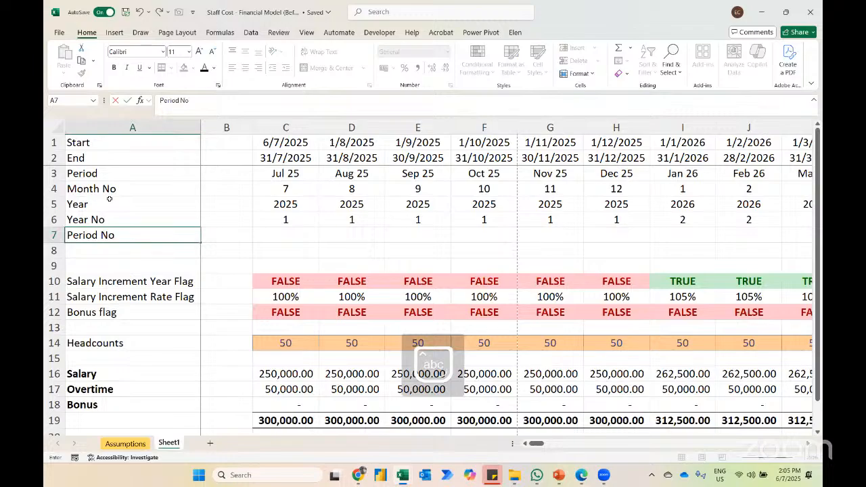
key("Return")
type("Quarter No")
key("Return")
key("Up")
key("Up")
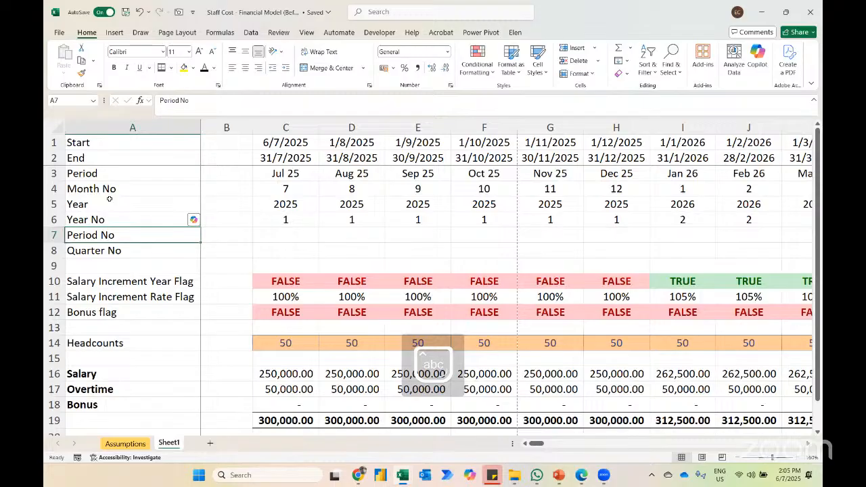
key("Right")
key("Right")
type("1")
key("Right")
type("2")
key("Right")
type("3")
key("Escape")
key("Left")
key("Left")
key("shift+Right")
key("Delete")
key("shift+Left")
Step: Enter the Jul 25 period number in C7 as =B7+1
type("=")
key("Left")
type("+1")
key("Return")
key("Up")
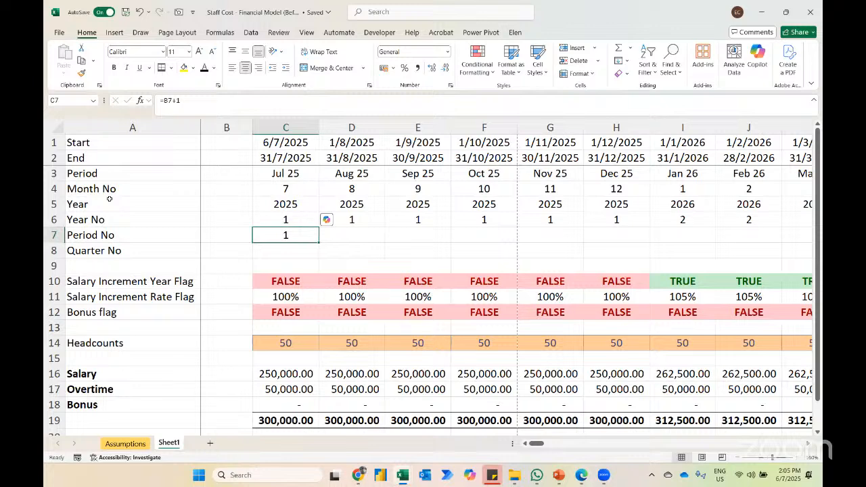
Step: Fill the Period No formula from C7 across row 7 to EZ7 and return to C7
key("ctrl+g")
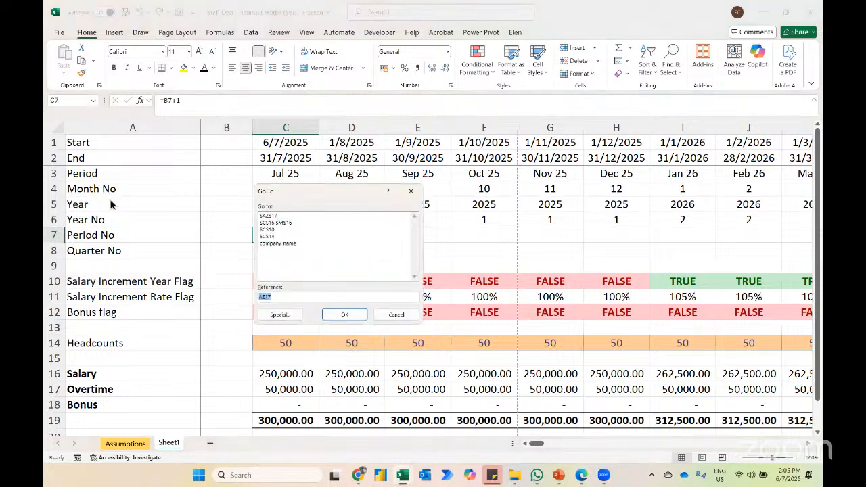
type("e27")
key("Return")
key("ctrl+shift+Left")
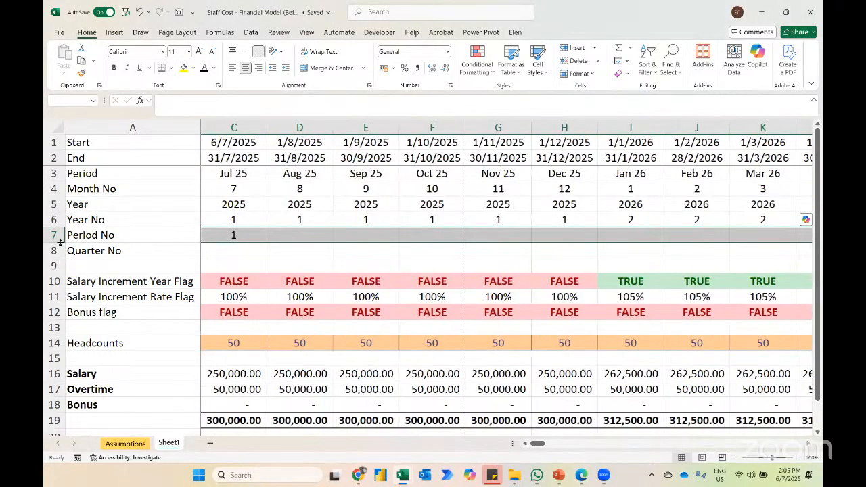
key("ctrl+r")
key("ctrl+q")
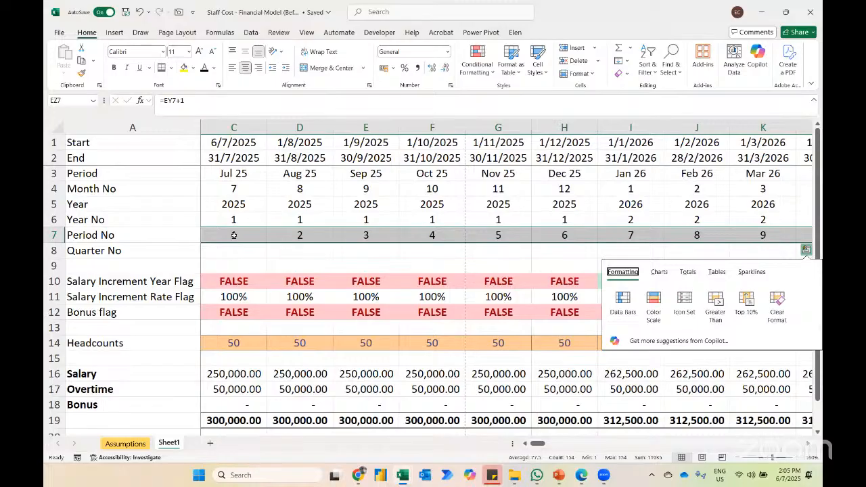
left_click(488, 236)
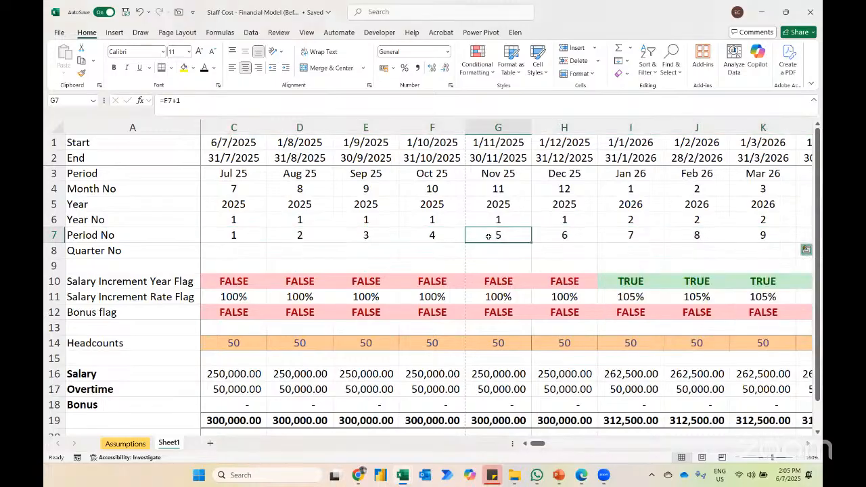
key("ctrl+Left")
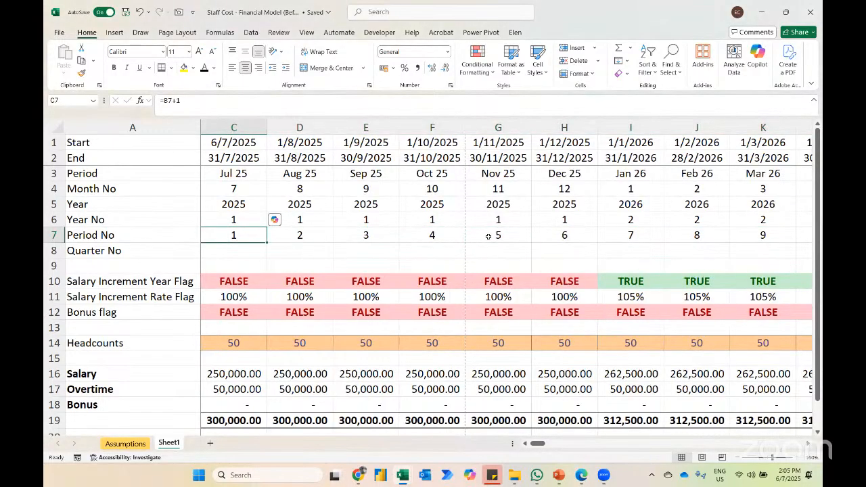
Step: Try to calculate the Jul 25 quarter number in C8 as =C7/3
key("Down")
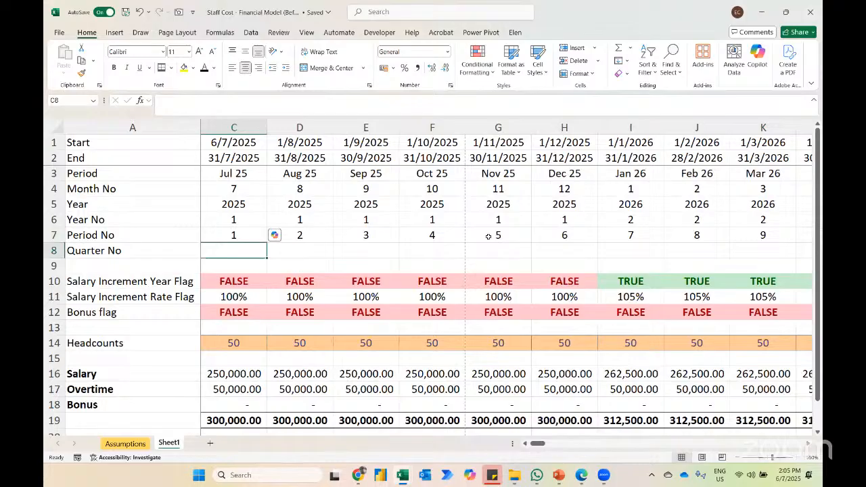
type("=")
key("Up")
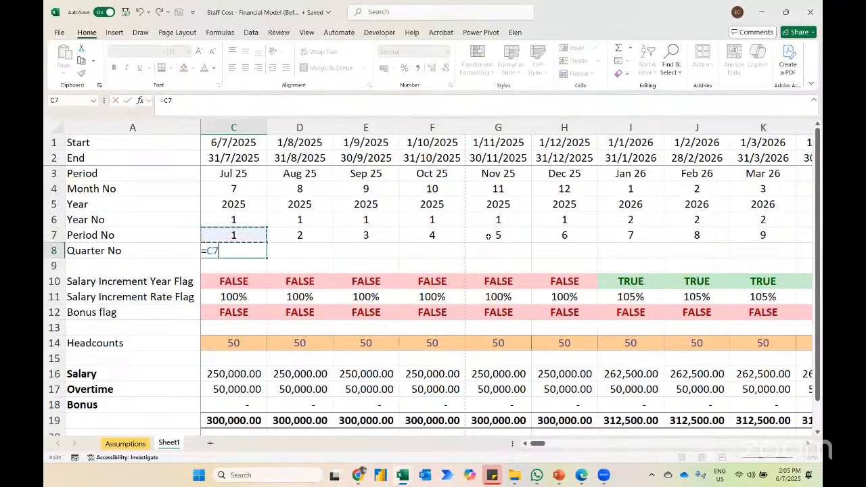
type("/3")
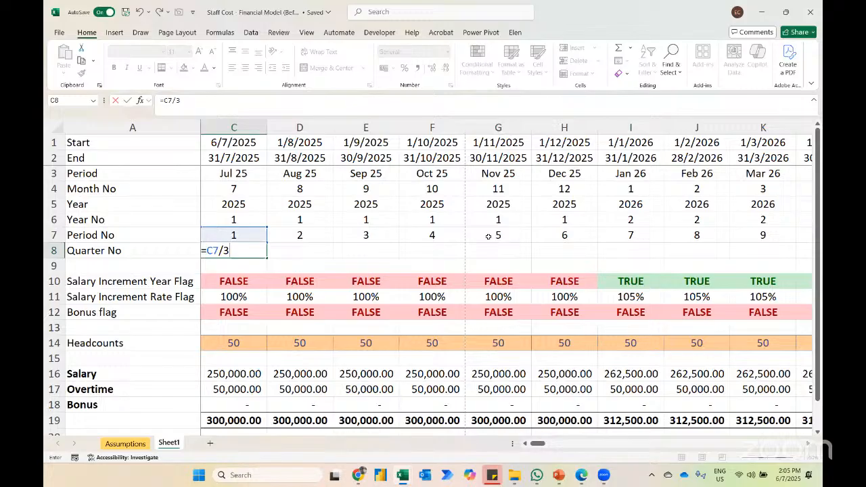
key("Return")
key("Up")
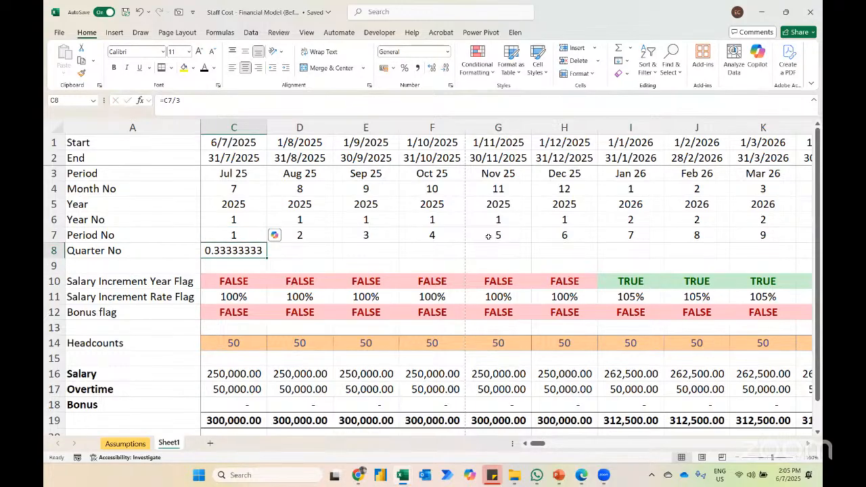
Step: Enter the Jul 25 quarter number in C8 as =ROUNDUP(C7/3,0)
type("=roundup")
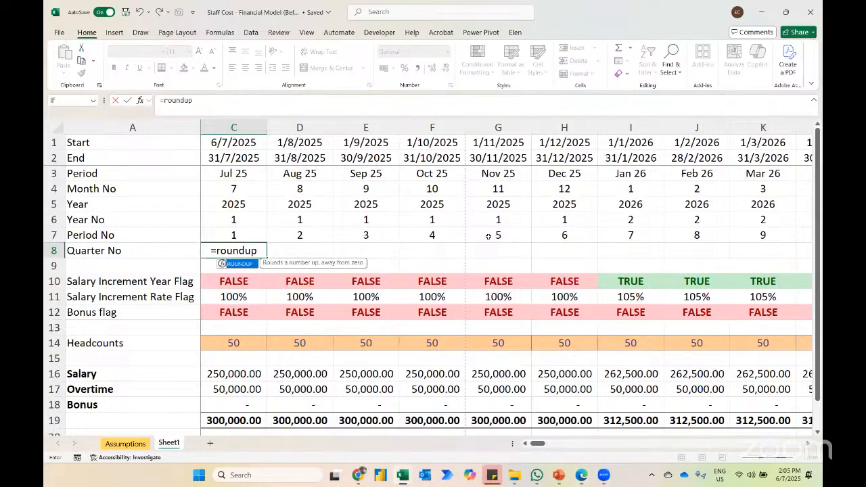
key("Tab")
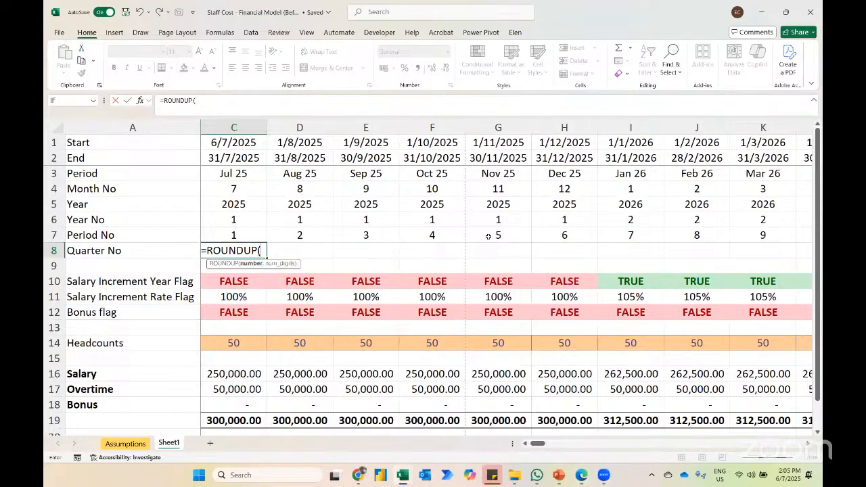
key("Up")
type("/")
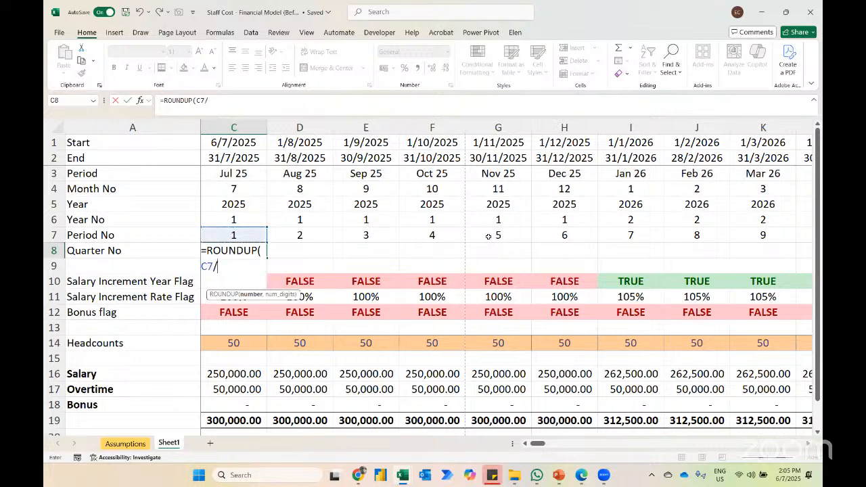
type("3,0")
key("Return")
Step: Fill the Quarter No formula from C8 across row 8 to EZ8 and return to C8
key("F5")
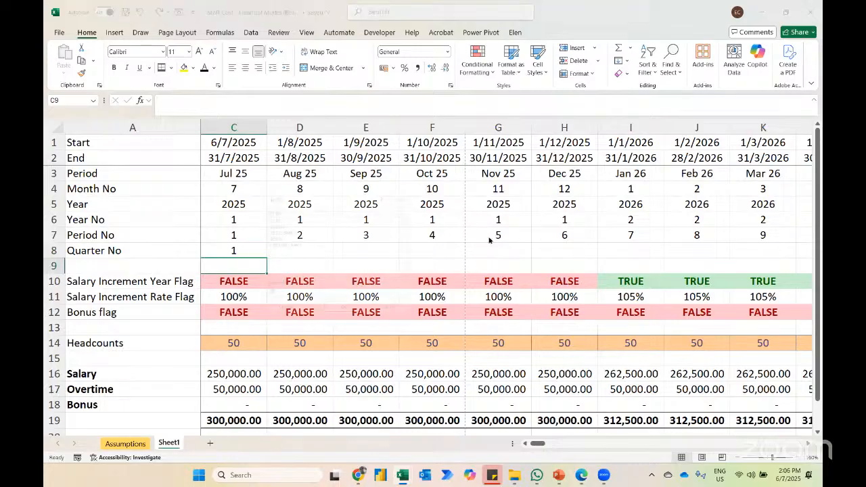
type("e")
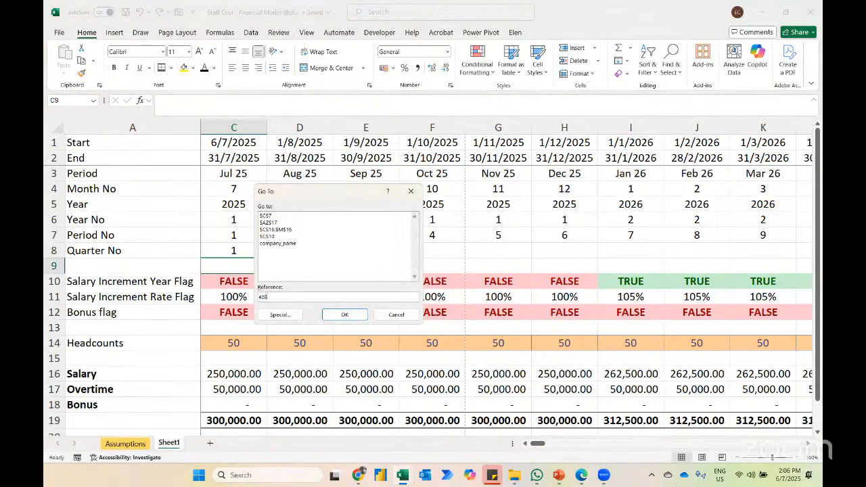
type("z8")
key("Return")
key("ctrl+shift+Left")
key("ctrl+r")
key("Right")
key("Left")
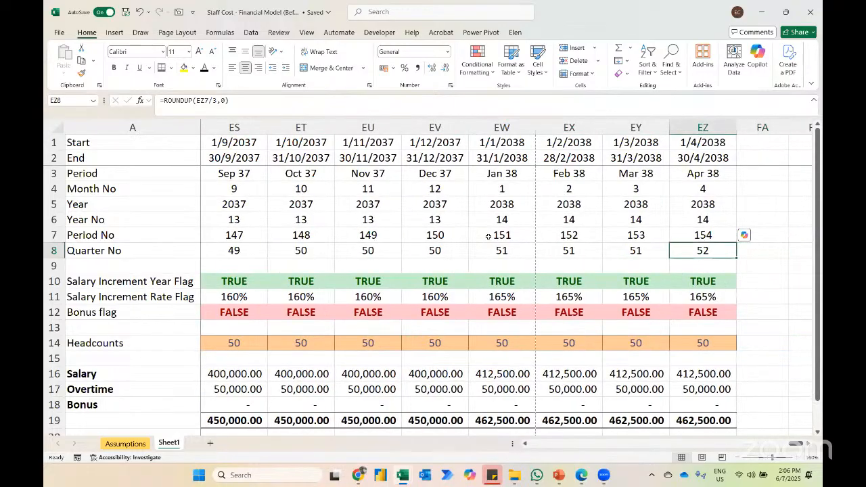
key("ctrl+Left")
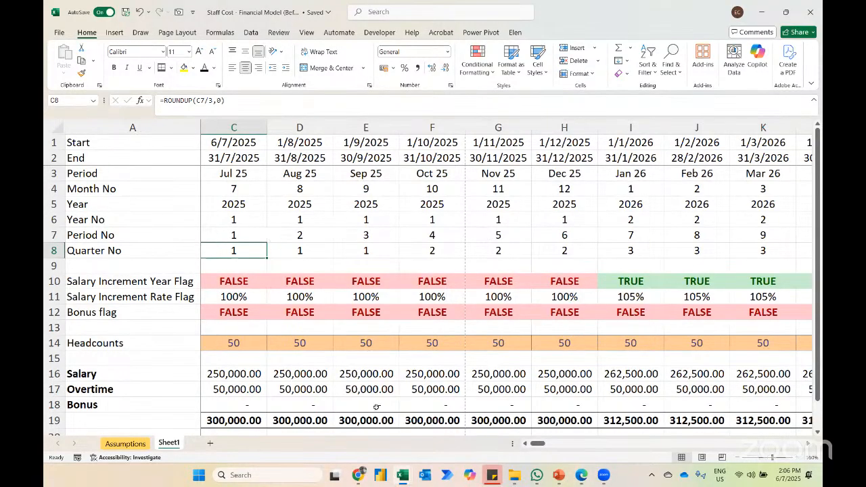
Step: Add a new worksheet and rename Sheet1 as Monthly
left_click(210, 443)
left_click(175, 444)
double_click(178, 445)
type("Monthly")
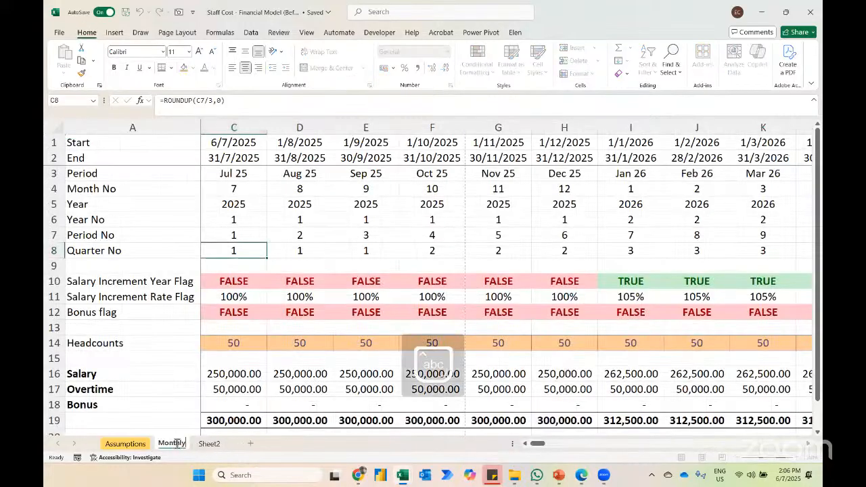
key("Return")
Step: Rename the new worksheet Sheet2 as Quarterly
left_click(207, 445)
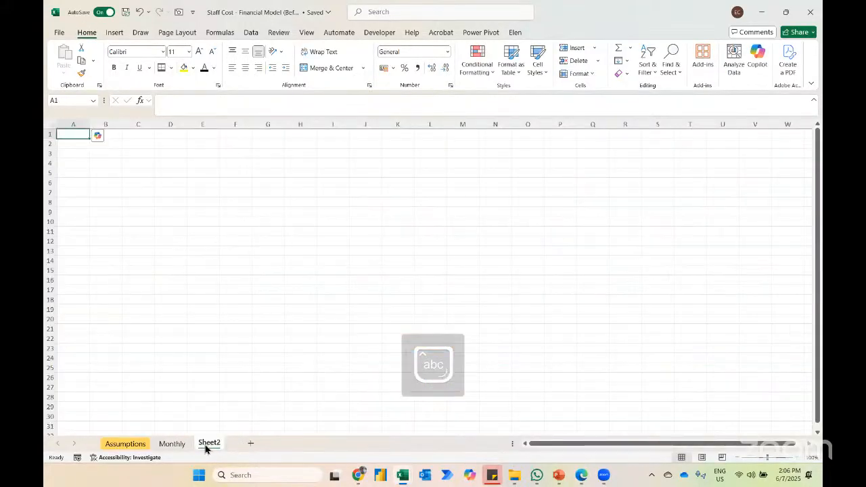
double_click(208, 443)
type("Quat")
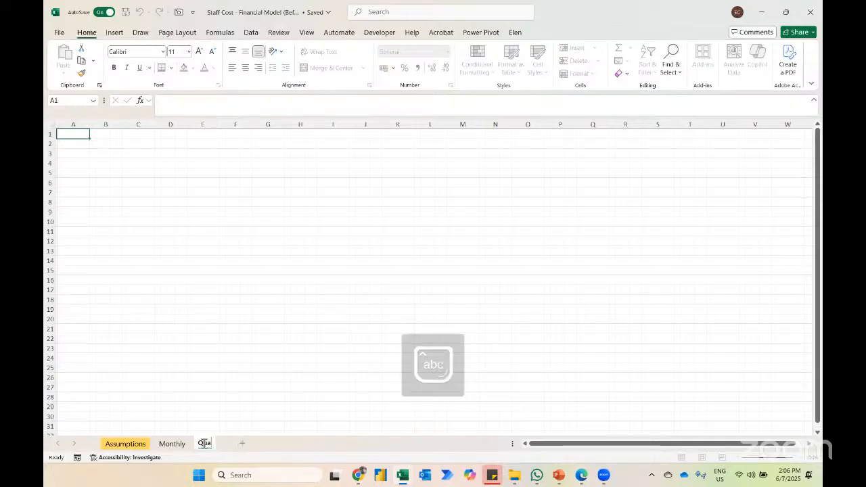
key("BackSpace")
key("BackSpace")
type("arterly")
key("Return")
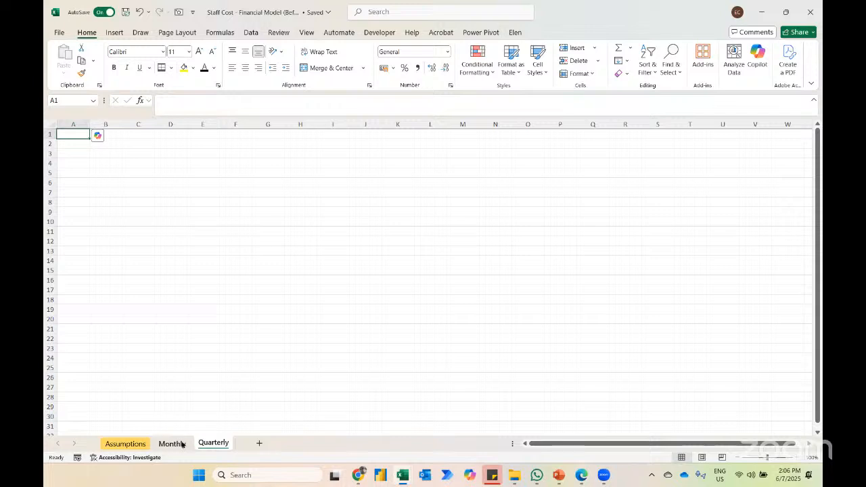
Step: Copy the Start and End rows from the Monthly sheet to A1 of the Quarterly sheet and autofit the column widths
left_click(181, 444)
left_click(87, 167)
key("Down")
key("Up")
key("Up")
key("shift+Up")
key("ctrl+shift+Right")
key("ctrl+c")
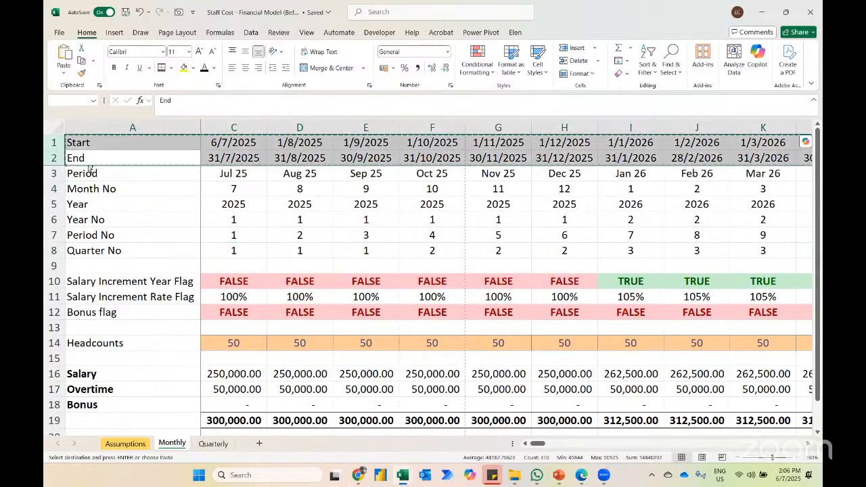
key("ctrl+Page_Down")
key("ctrl+v")
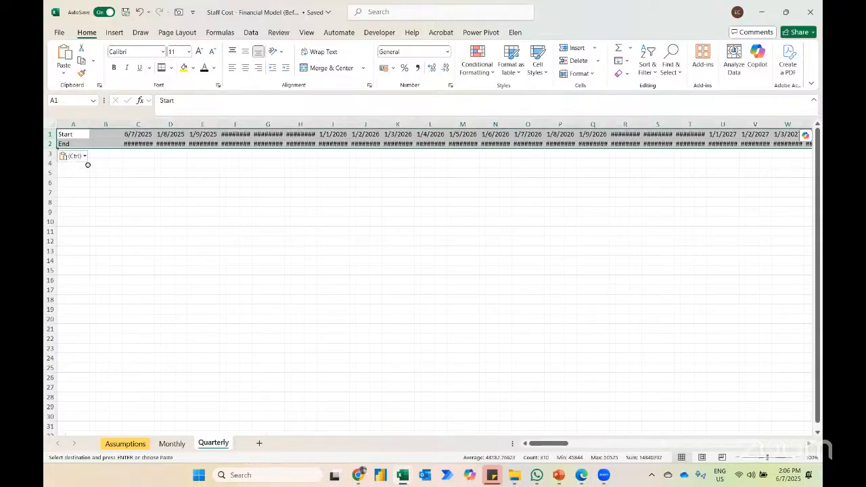
key("o")
key("i")
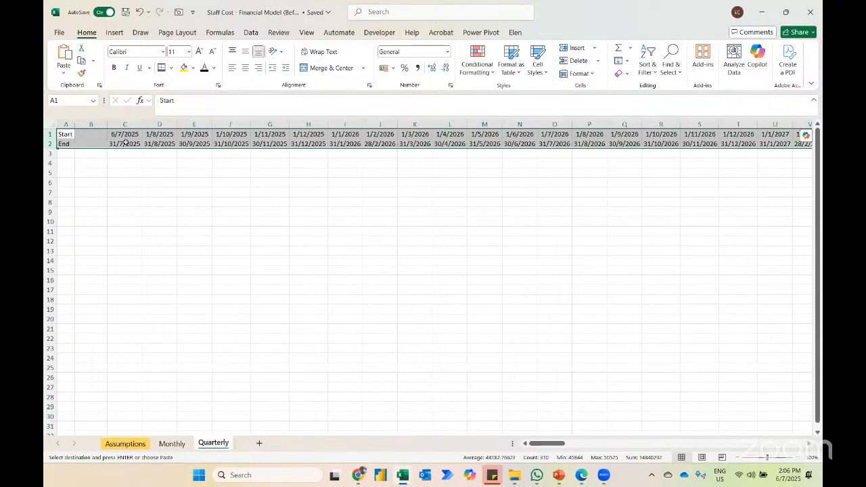
Step: Change the End date formula in C2 of the Quarterly sheet to =EOMONTH(C1,2) and fill it across row 2
left_click(123, 143)
left_click(211, 100)
key("BackSpace")
type("2")
key("Return")
key("Up")
key("ctrl+shift+Right")
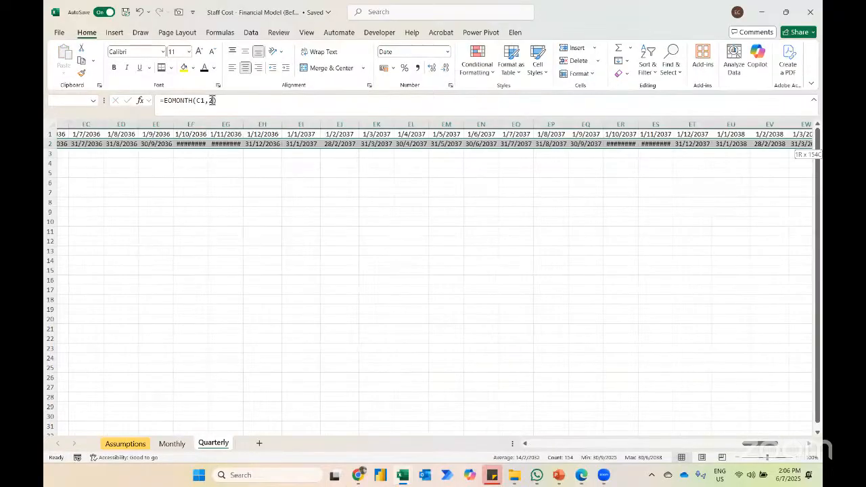
key("ctrl+r")
Step: Autofit the widths of the quarterly date columns from C onwards and return to C2
key("ctrl+space")
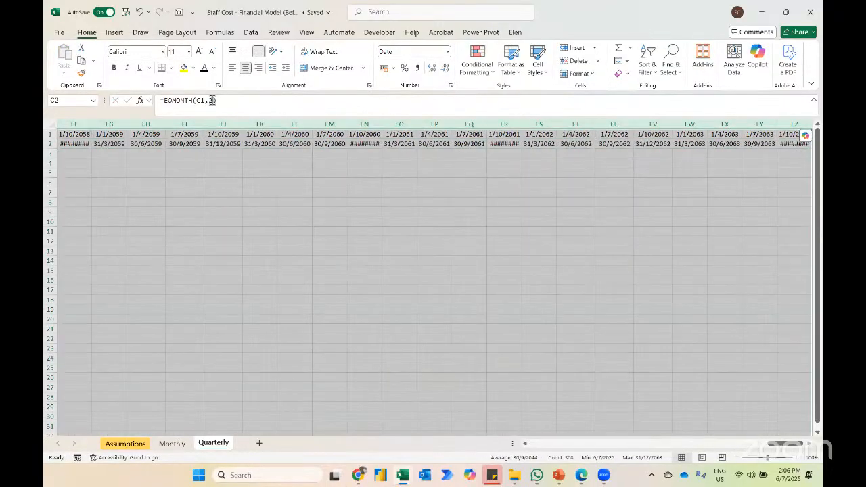
key("alt+h")
key("o")
key("i")
key("ctrl+BackSpace")
key("Left")
key("Left")
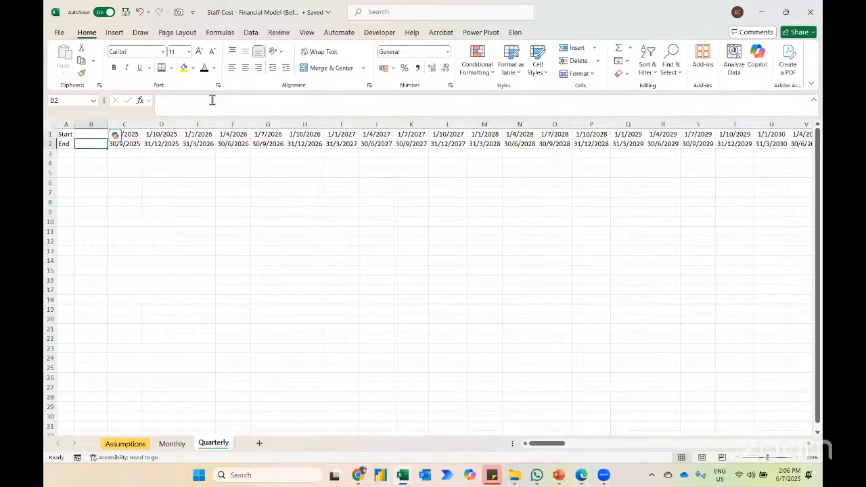
key("Right")
left_click(796, 460)
left_click(797, 460)
left_click(796, 460)
left_click(797, 460)
left_click(797, 460)
key("Left")
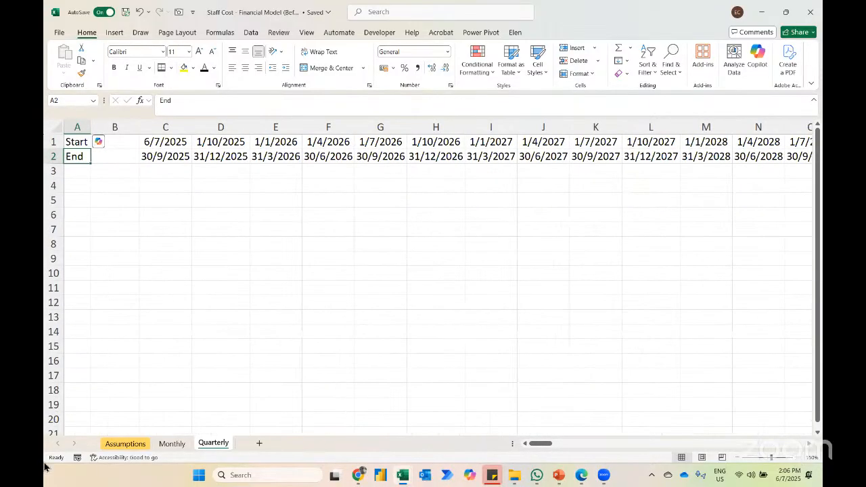
left_click(125, 444)
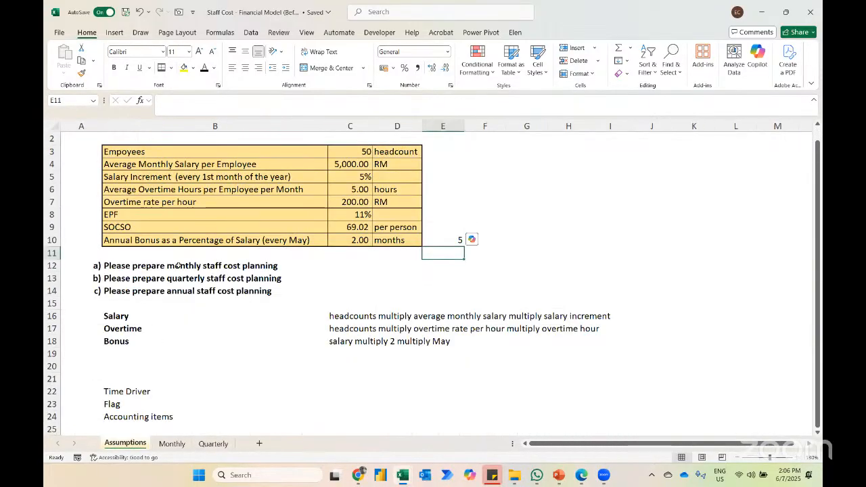
left_click(213, 443)
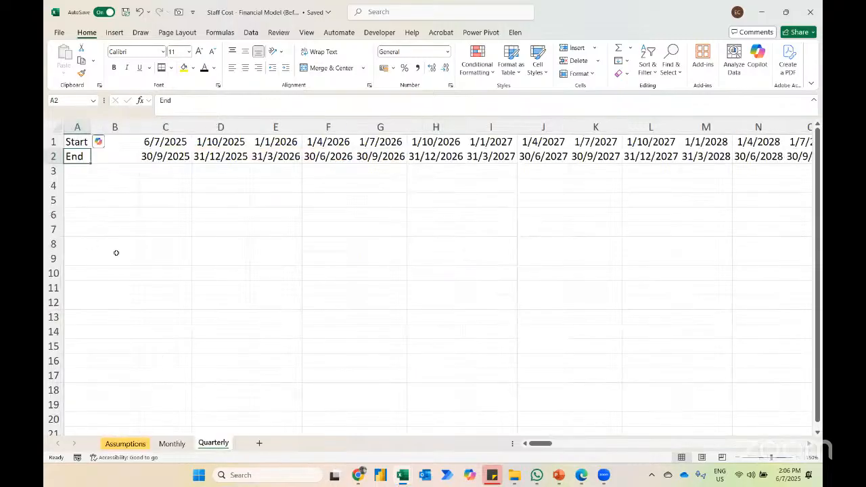
Step: Add the label Quarter No in A3 of the Quarterly sheet and autofit column A
key("Down")
type("Quarter No")
key("Return")
key("ctrl+space")
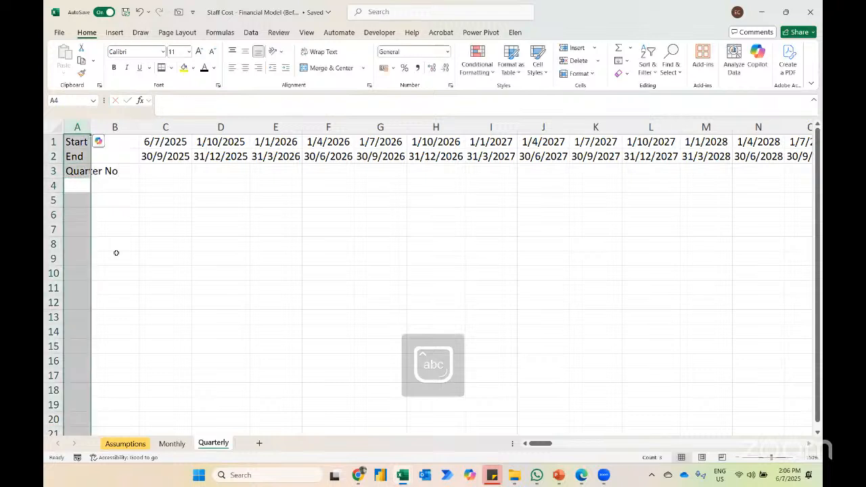
key("alt+h")
key("o")
key("i")
Step: Enter the Quarter No formula =B3+1 in C3
key("Up")
key("Right")
key("Right")
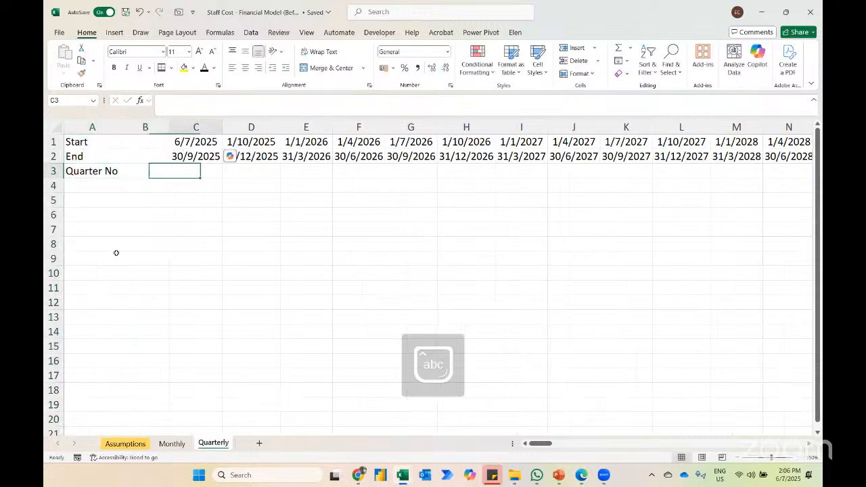
type("=")
key("Left")
type("+")
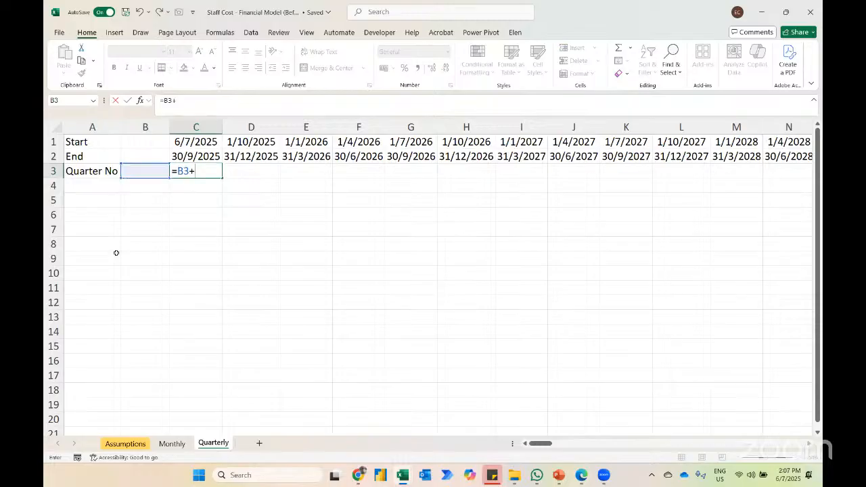
type("1")
key("Return")
key("Up")
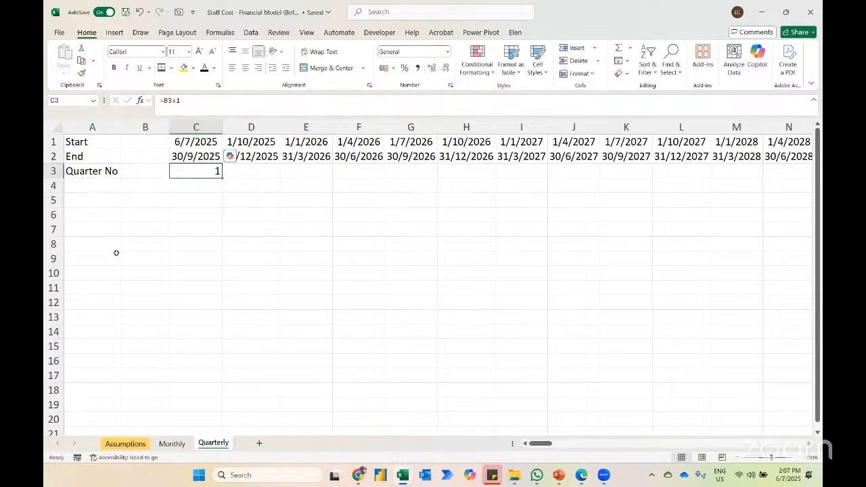
Step: Fill the Quarter No formula from C3 across row 3 to EZ3 and return to B3
key("ctrl+g")
type("ez")
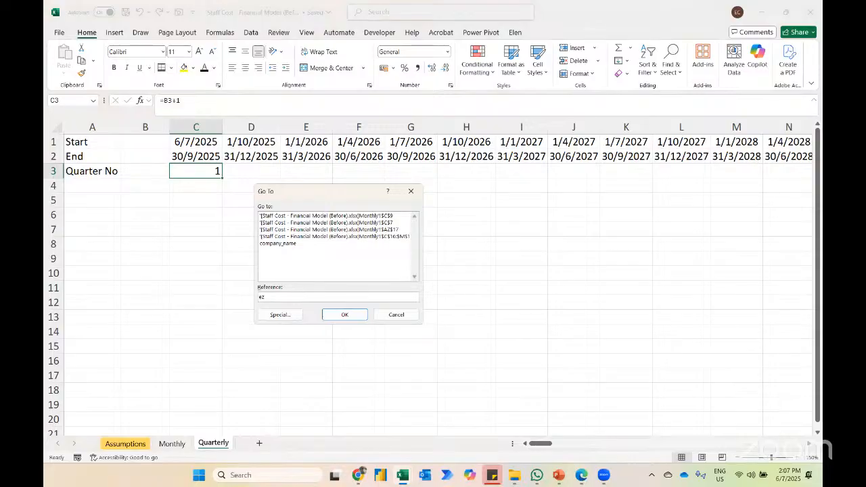
type("3")
key("Return")
key("ctrl+shift+Left")
key("ctrl+r")
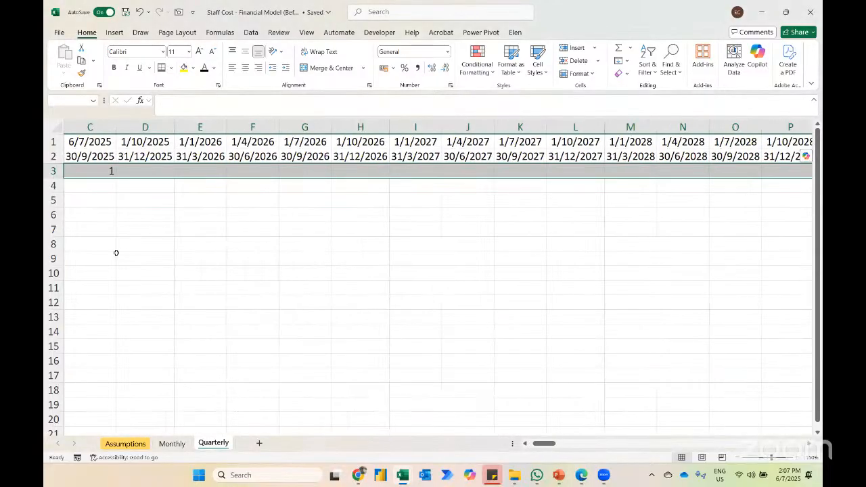
key("ctrl+Left")
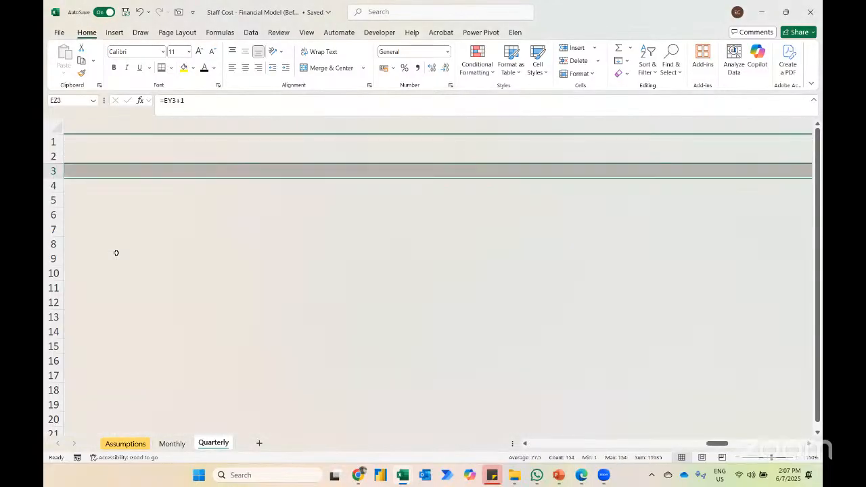
key("ctrl+Left")
key("Right")
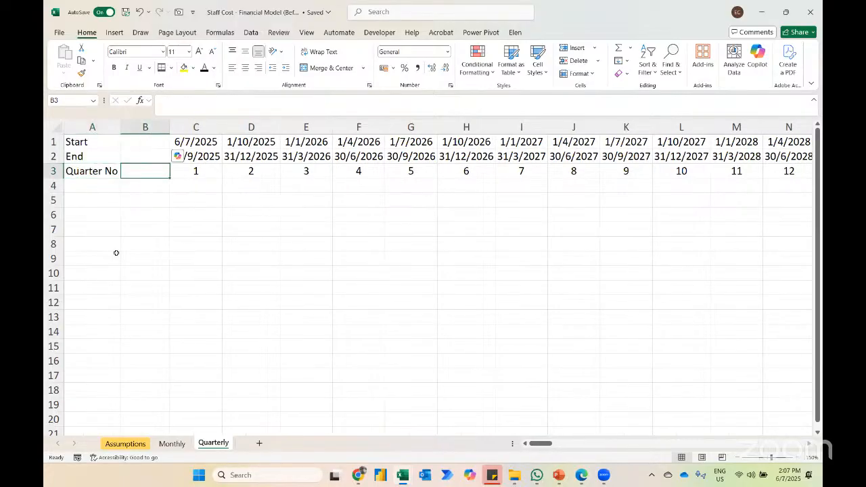
key("alt+w")
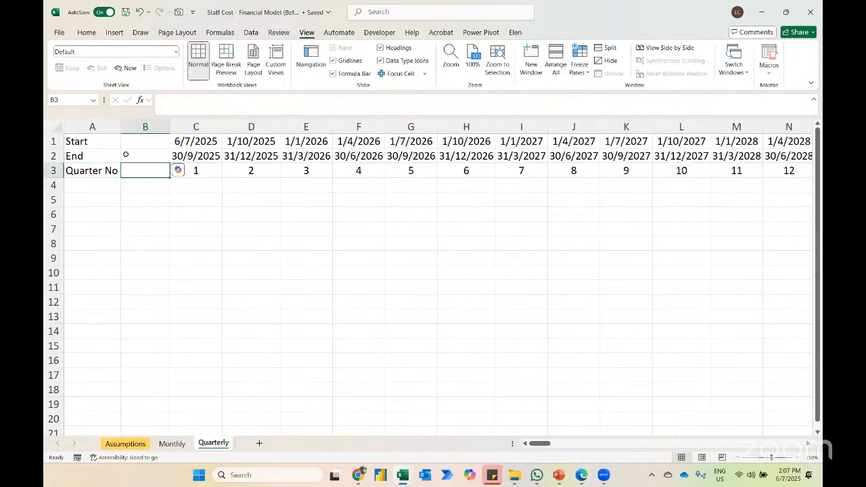
Step: Copy the Salary, Overtime and Bonus labels from A16:A18 of the Monthly sheet to A5 of the Quarterly sheet, ending on C5
left_click(171, 444)
left_click(79, 373)
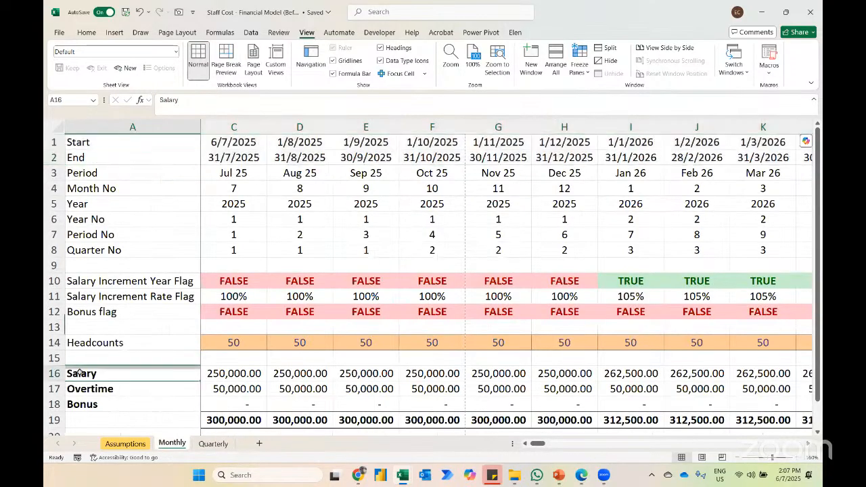
key("shift+Down")
key("shift+Down")
key("ctrl+c")
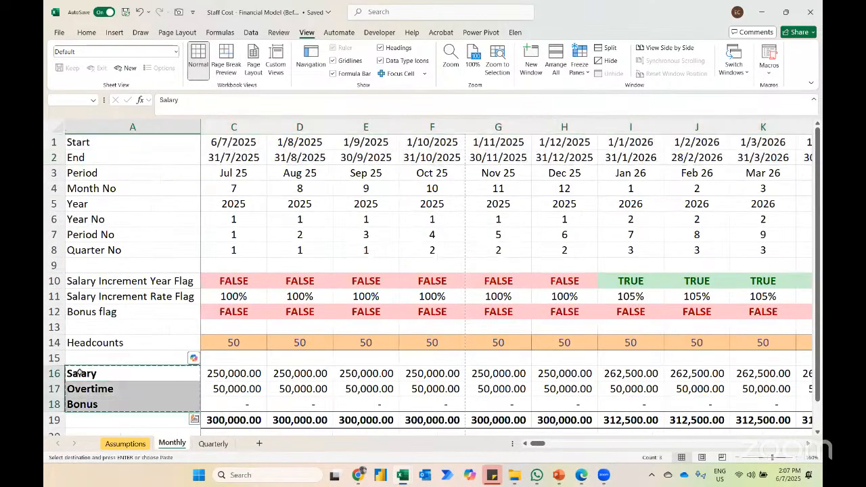
left_click(204, 443)
key("Down")
key("Down")
key("Left")
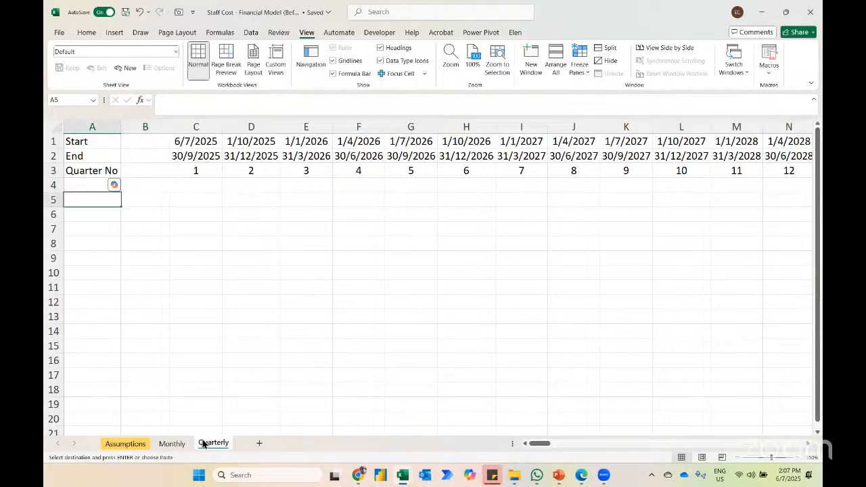
key("ctrl+v")
key("Right")
key("Right")
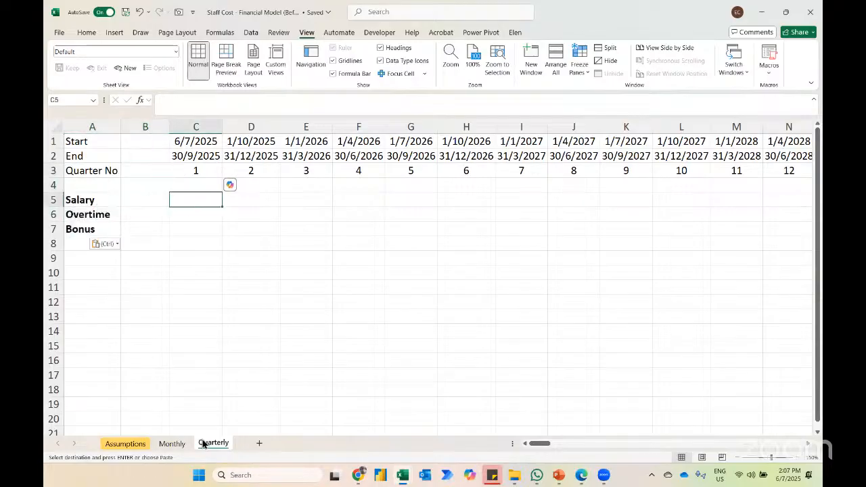
type("=")
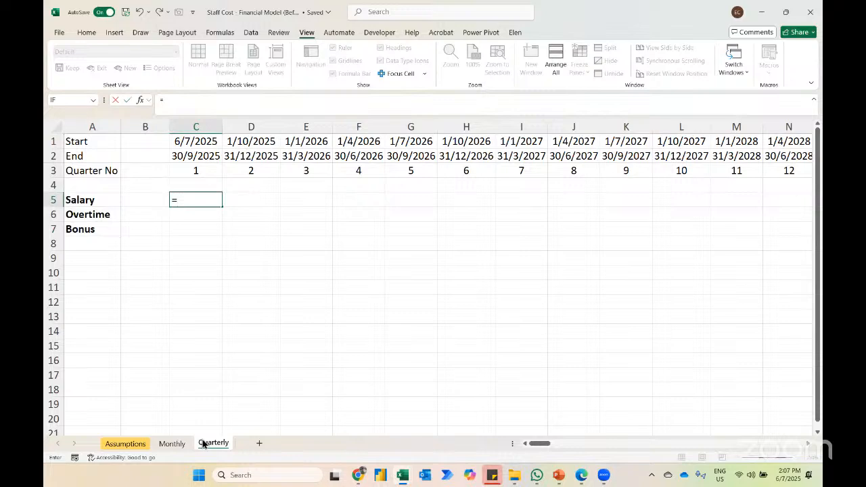
type("sumif")
key("Escape")
key("Escape")
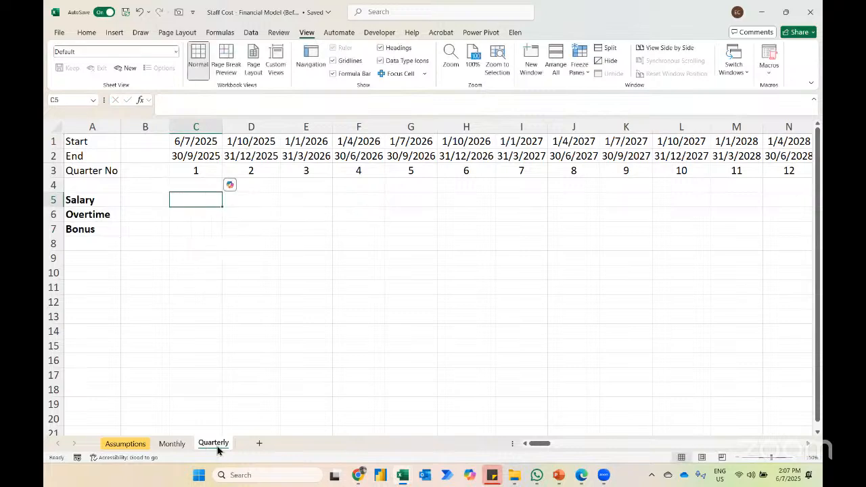
left_click(172, 444)
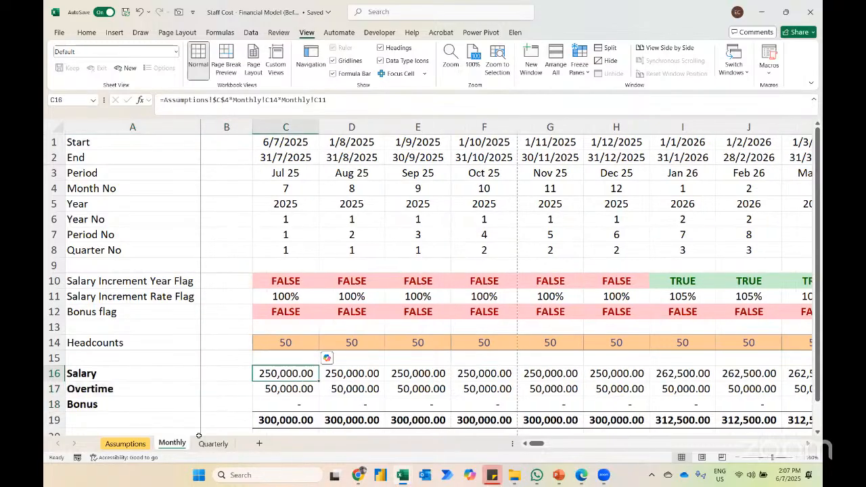
left_click(204, 444)
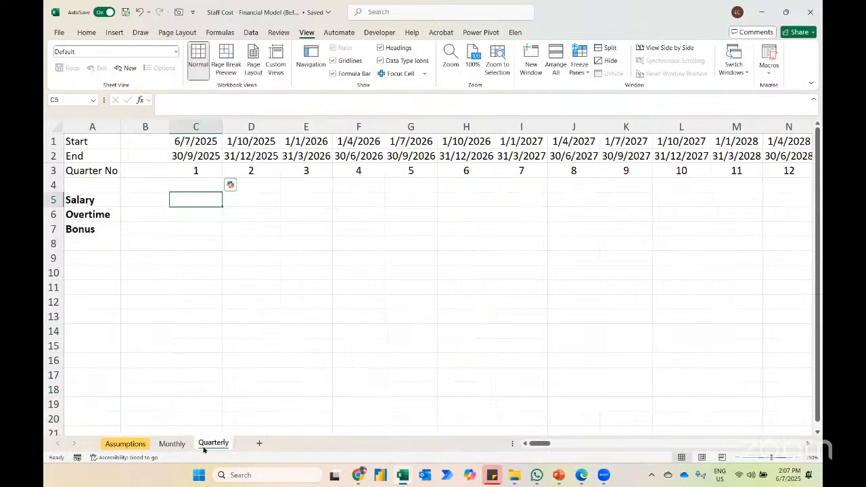
Step: Enter a SUM of Monthly!C16:E16 in the first quarter's Salary cell C5 of the Quarterly sheet
type("=sum")
key("Tab")
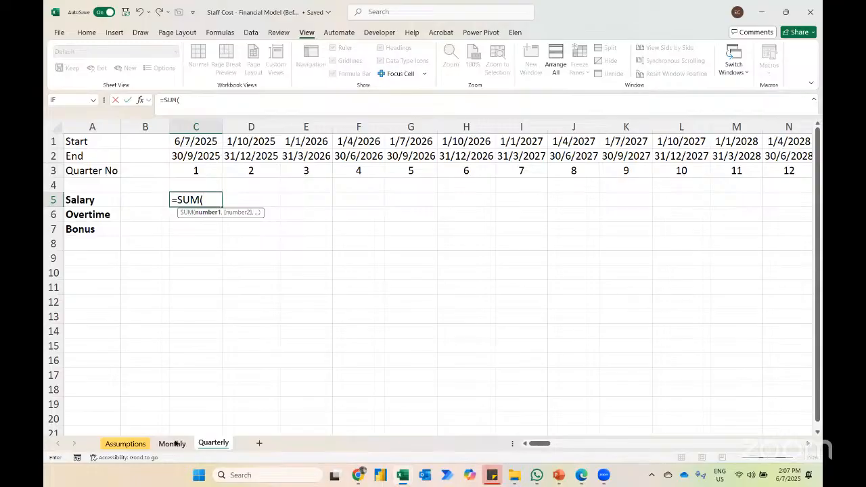
left_click(172, 444)
left_click_drag(289, 383, 444, 378)
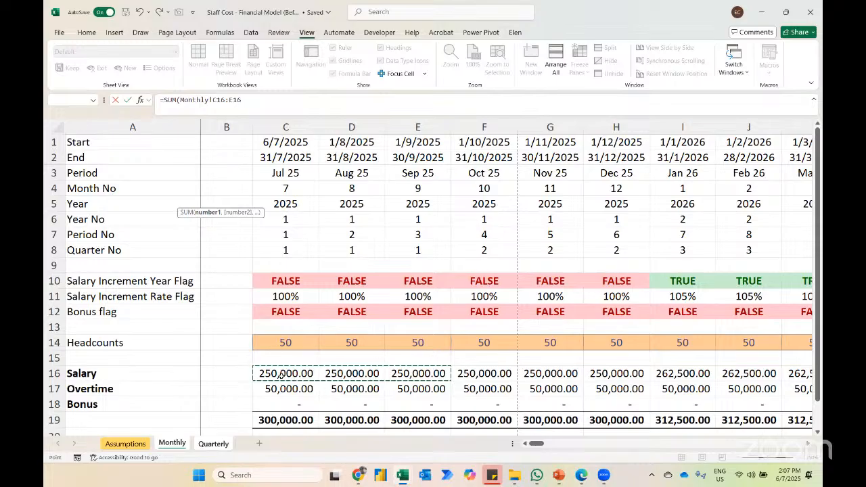
key("Return")
key("Up")
Step: Start a SUMIF formula in C5 of the Quarterly sheet with the Monthly Quarter No row, Monthly!$8:$8, as its range
type("=sumif")
key("Tab")
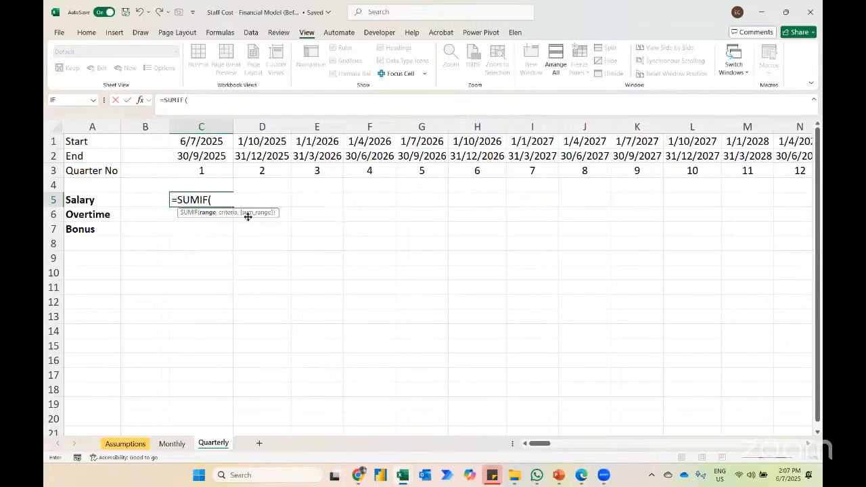
left_click(195, 166)
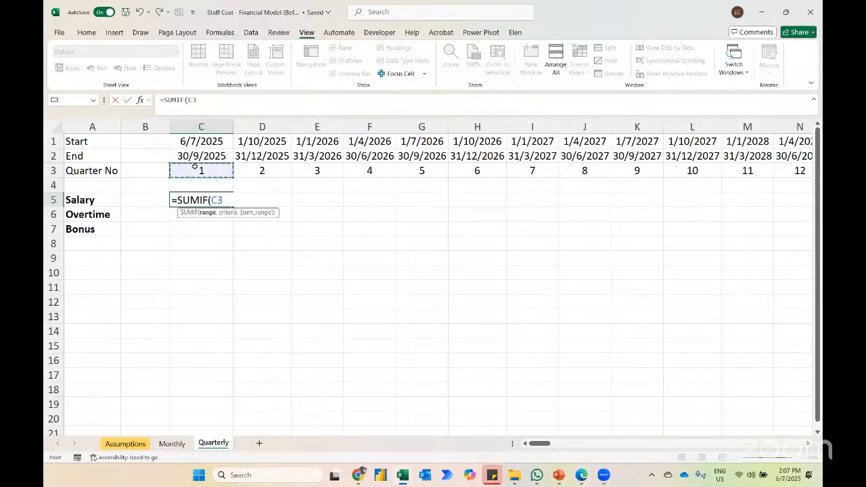
left_click(274, 171)
left_click(323, 172)
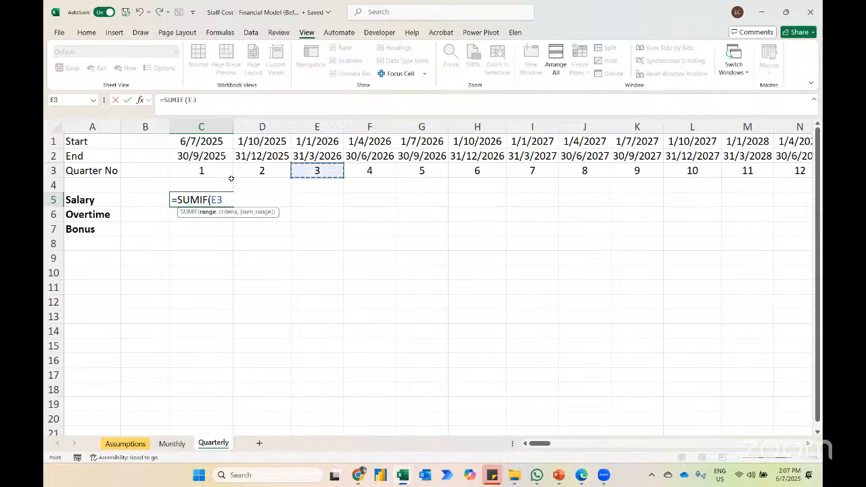
key("BackSpace")
key("BackSpace")
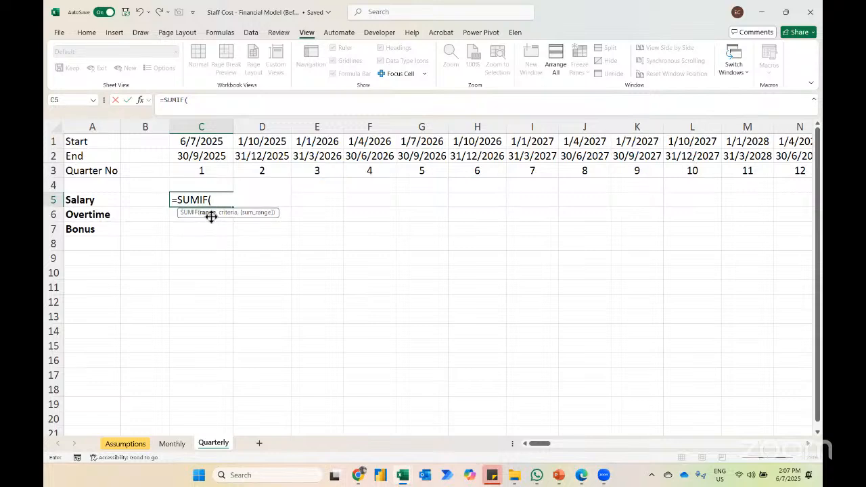
left_click(180, 449)
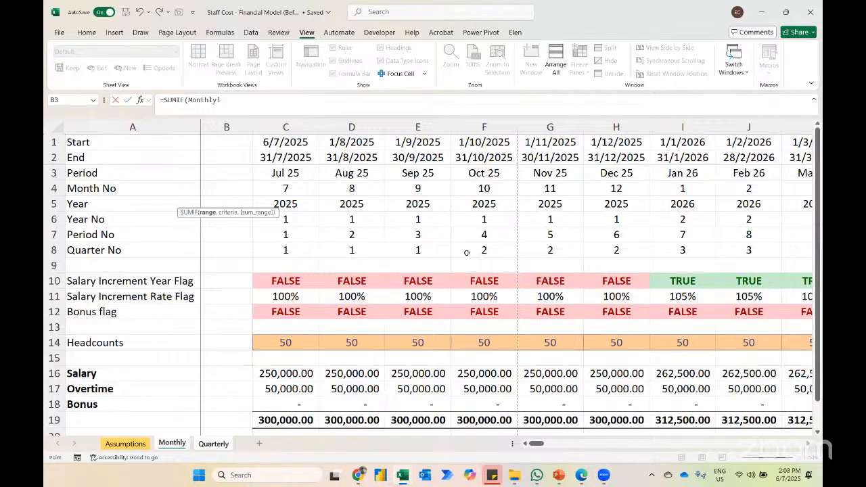
left_click(51, 250)
key("F4")
type(",")
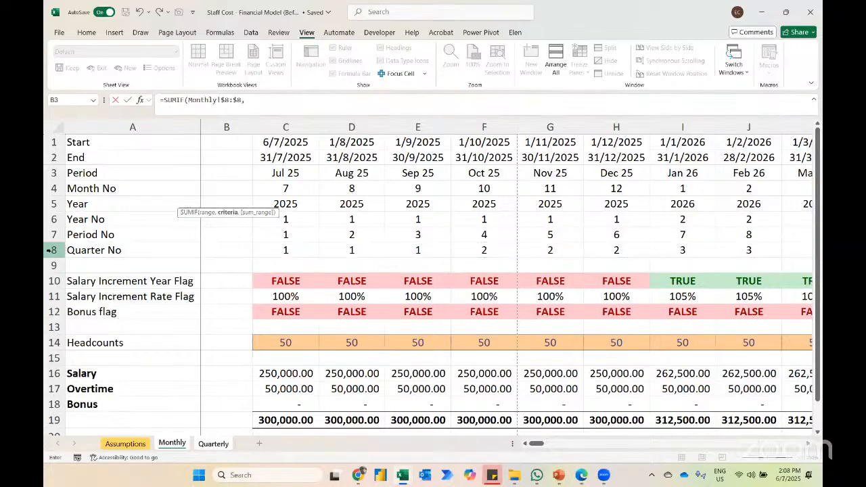
Step: Complete the SUMIF in C5 of the Quarterly sheet with criteria Quarterly!C$3 and sum range Monthly!16:16, staying on C5
left_click(213, 443)
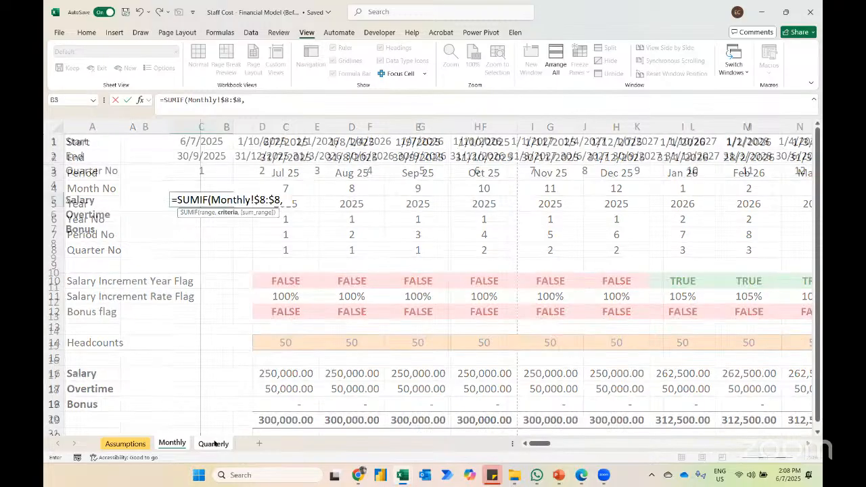
left_click(205, 171)
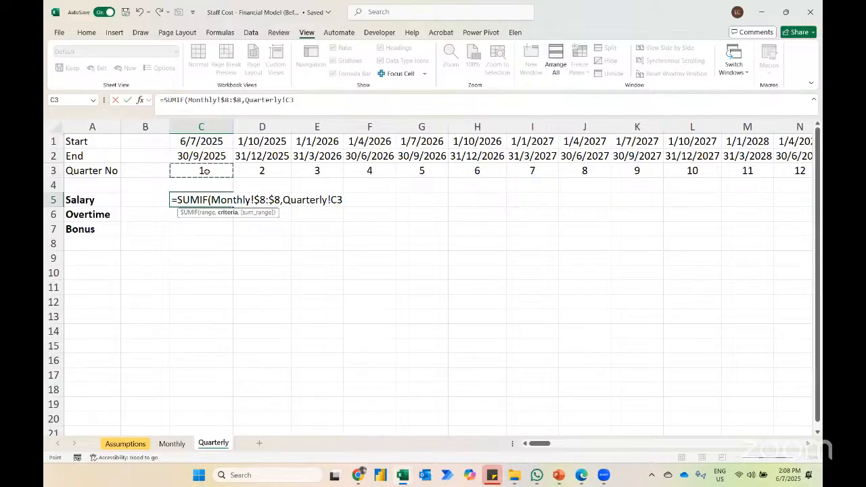
key("F4")
key("F4")
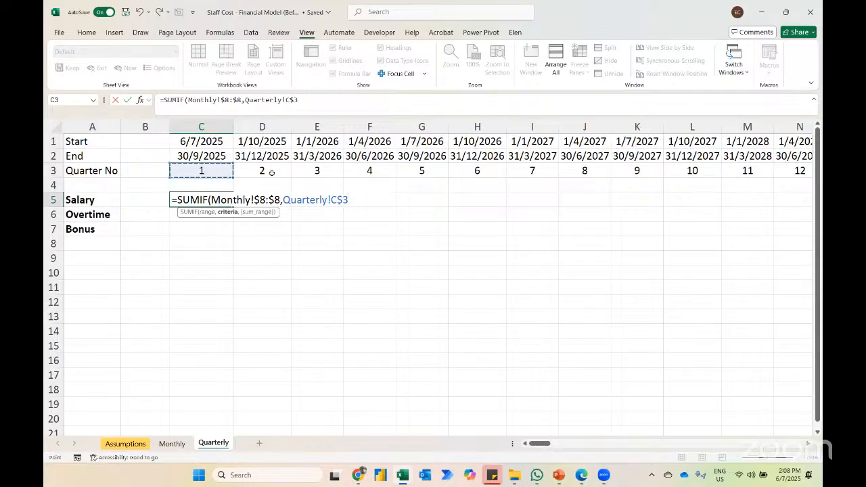
type(",")
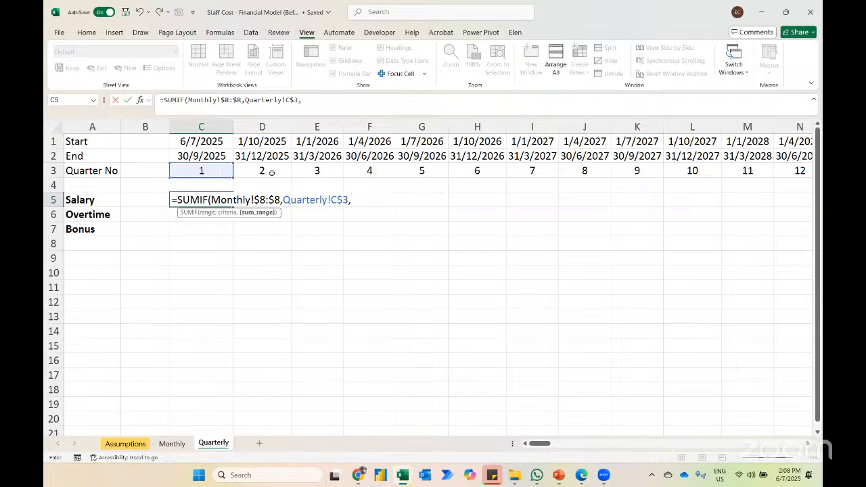
left_click(172, 444)
left_click(46, 374)
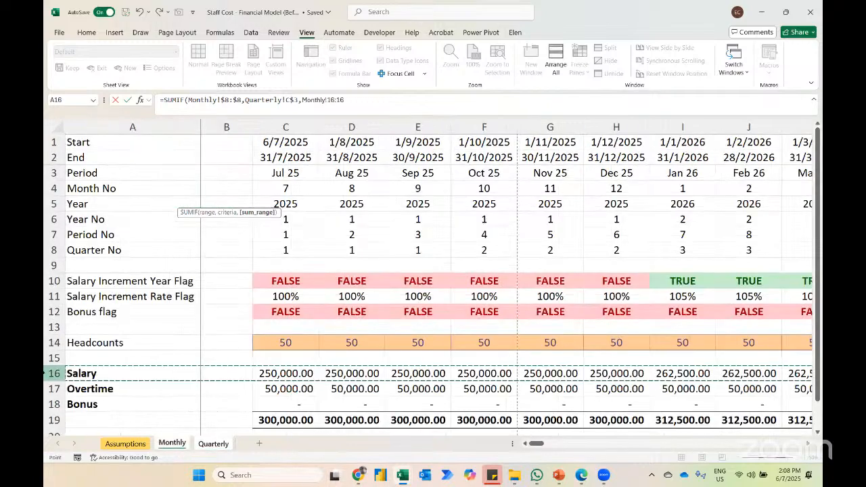
key("Return")
key("Up")
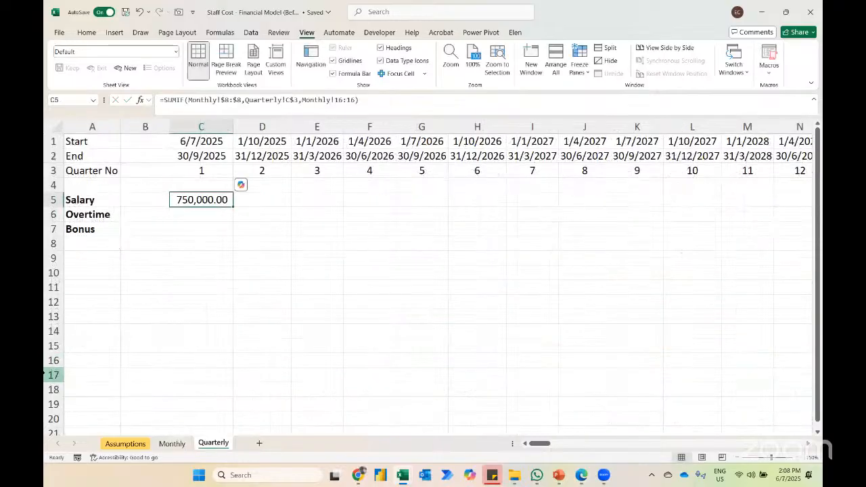
Step: Fill the Salary SUMIF formula from C5 down through the Overtime and Bonus rows to C7
key("shift+Down")
key("shift+Down")
key("ctrl+d")
key("ctrl+q")
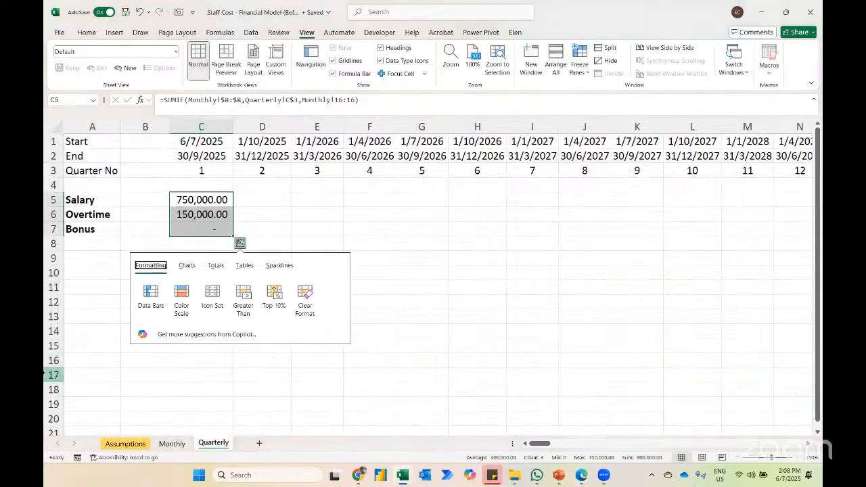
key("Escape")
Step: Add a total of the first quarter's Salary, Overtime and Bonus in C8 with =SUM(C5:C7)
key("Down")
key("Down")
key("Down")
key("alt+equal")
key("Return")
key("Up")
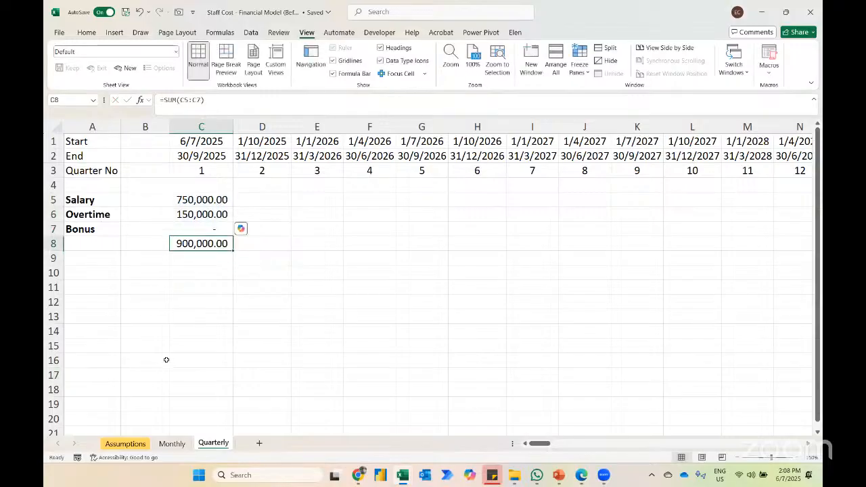
Step: Check the first quarter's total against the sum of C19:E19 on the Monthly sheet and return to the Quarterly sheet
left_click(165, 446)
key("Down")
key("Down")
key("Down")
key("shift+Right")
key("shift+Right")
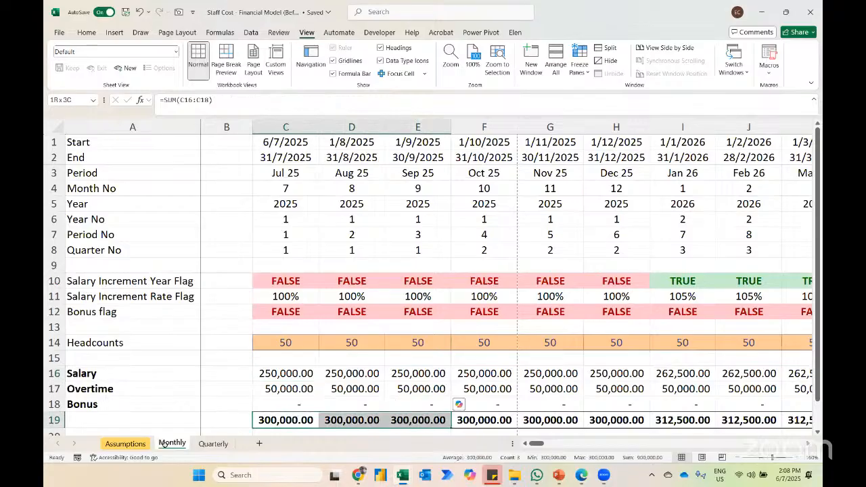
key("ctrl+Page_Down")
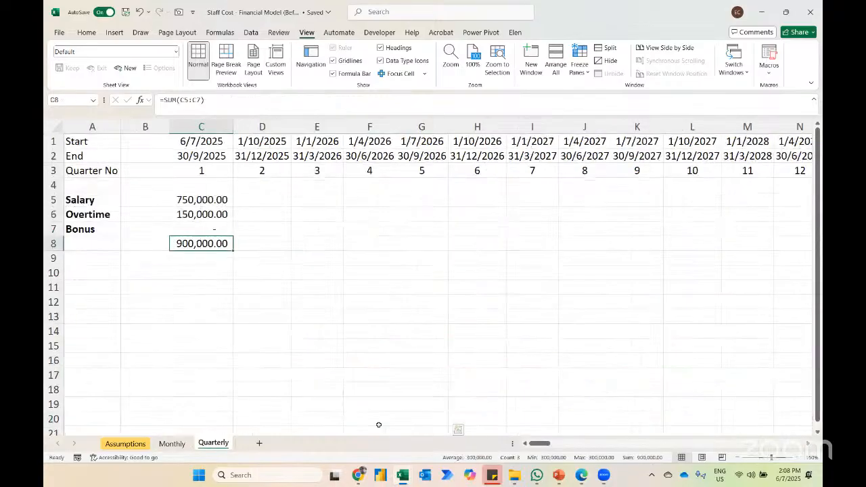
Step: Fill the quarterly Salary, Overtime, Bonus and total formulas from column C across to EZ8
key("F5")
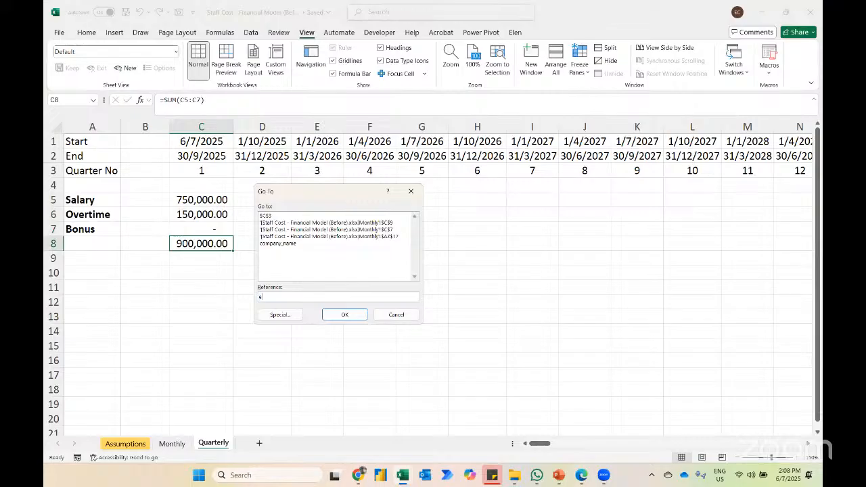
key("Return")
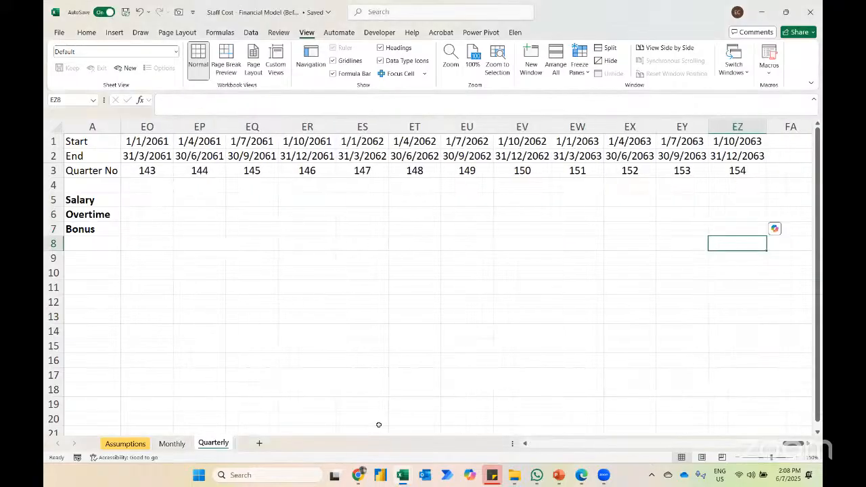
key("ctrl+shift+Up")
key("ctrl+shift+Left")
key("ctrl+r")
key("ctrl+q")
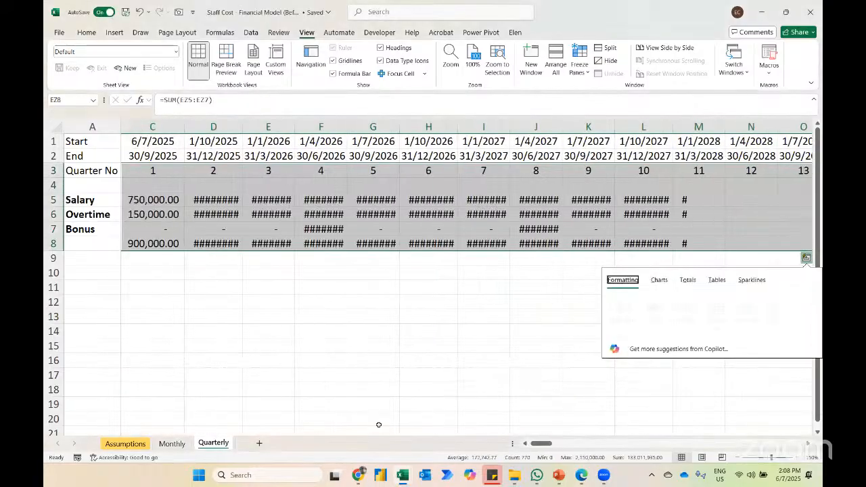
key("Escape")
Step: Autofit the widths of columns C to EZ on the Quarterly sheet and clear the selection
key("ctrl+space")
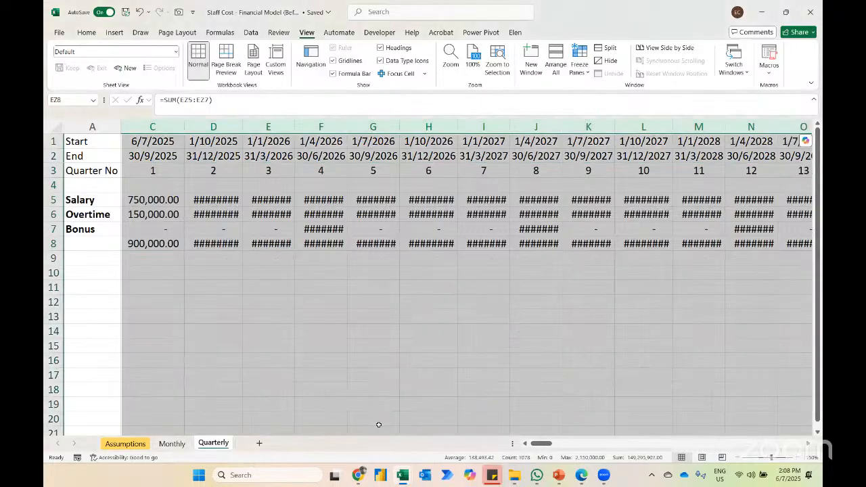
key("alt+h")
key("o")
key("i")
key("shift+BackSpace")
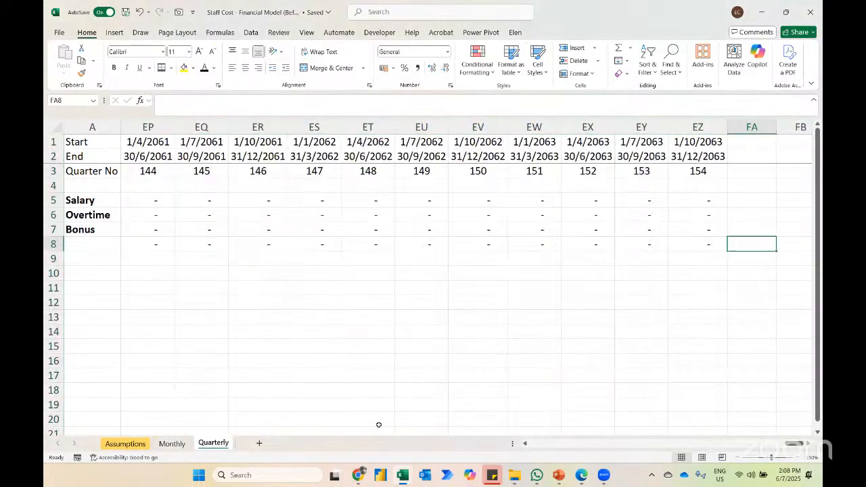
Step: Examine the quarterly cost rows along the timeline to find which quarters hold amounts
scroll(249, 352, "left", 10)
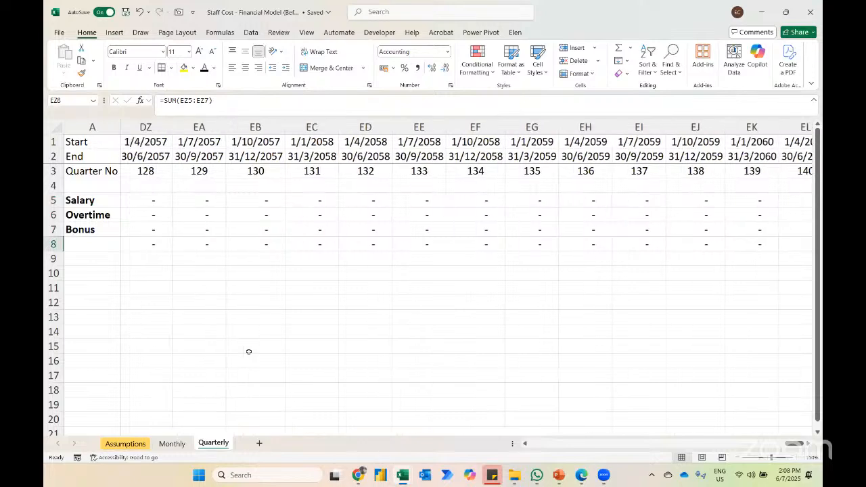
scroll(249, 352, "left", 5)
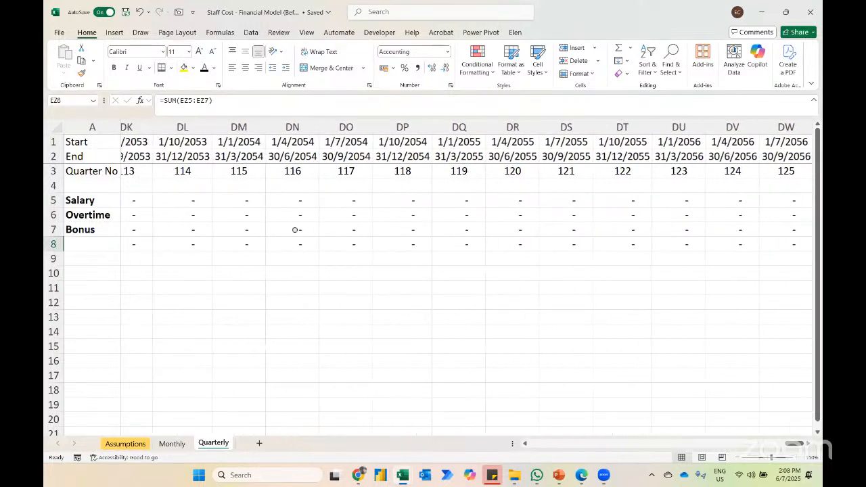
scroll(318, 172, "left", 2)
scroll(319, 172, "left", 6)
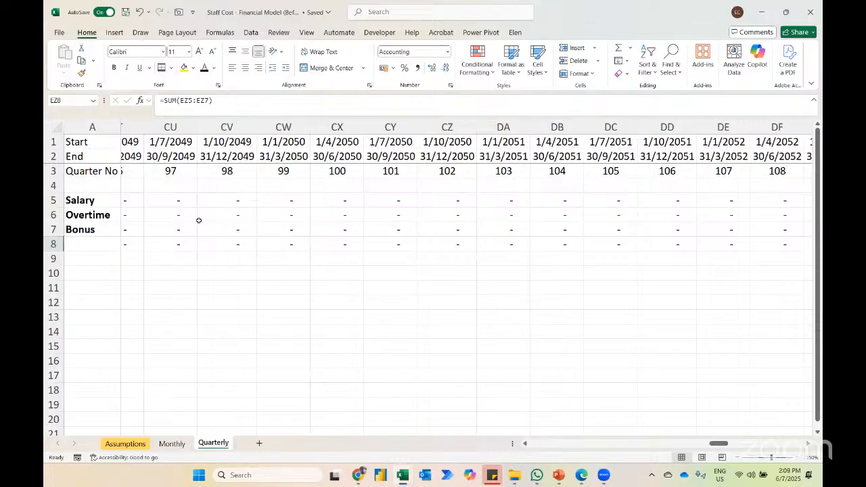
key("Right")
key("Right")
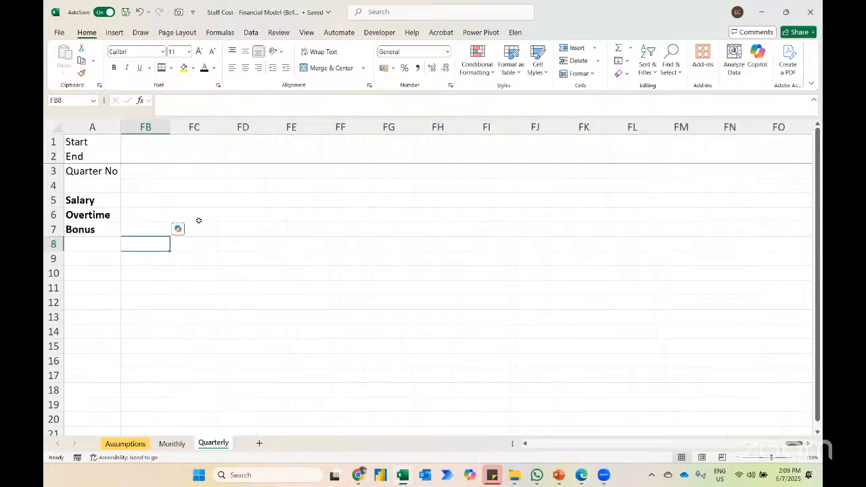
key("ctrl+Up")
key("Left")
key("Left")
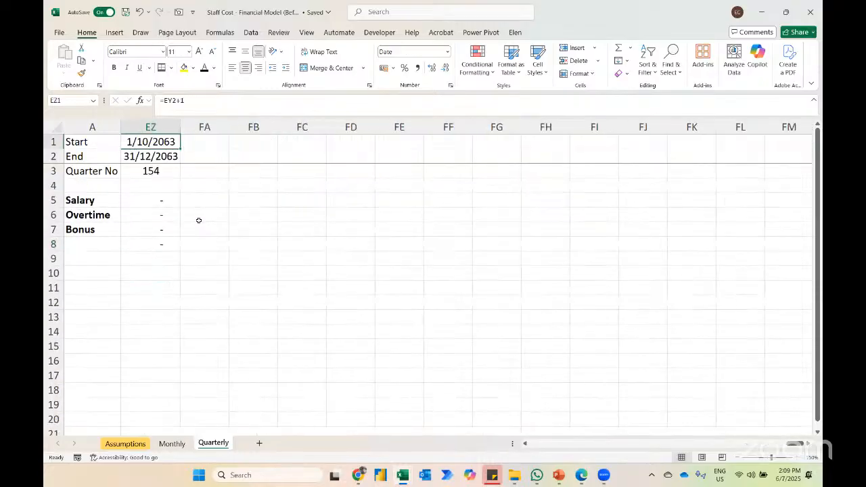
key("ctrl+Left")
scroll(198, 220, "right", 13)
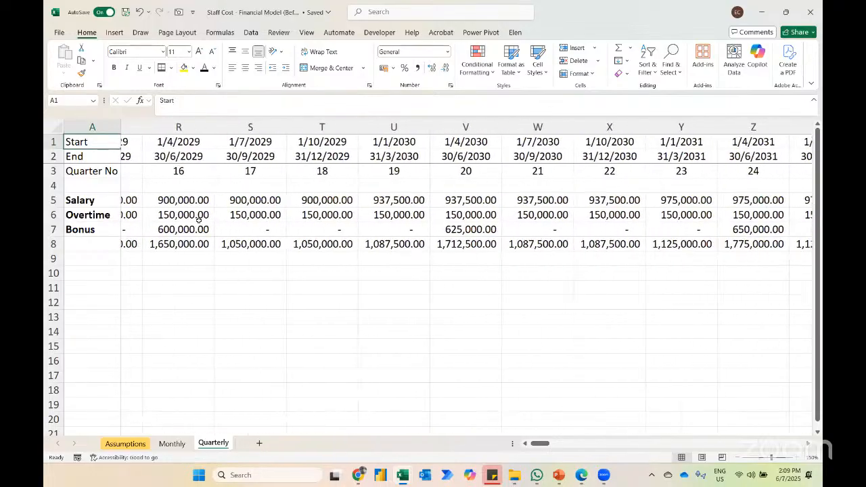
scroll(199, 220, "right", 10)
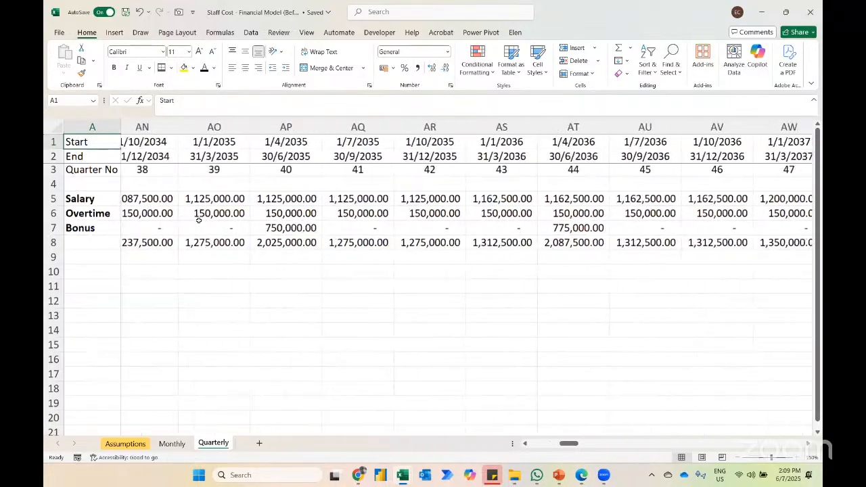
scroll(198, 220, "right", 2)
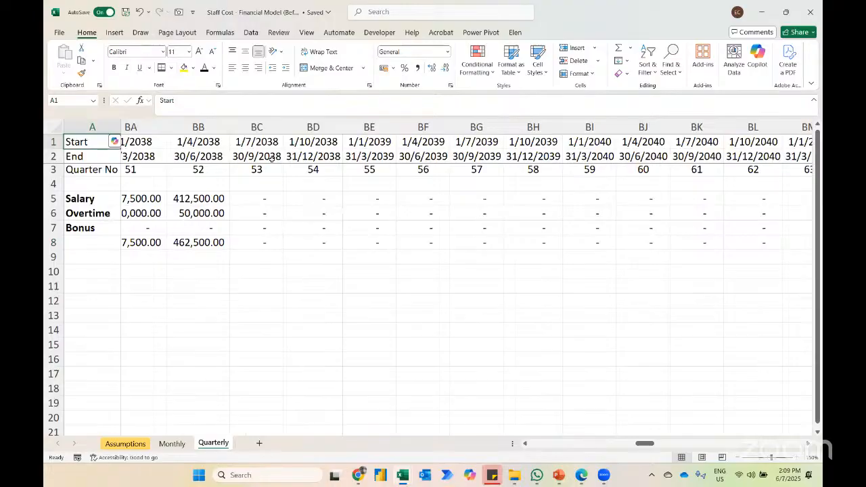
Step: Compare the 1/7/2038 quarter start in BC1 with the last month column of the Monthly sheet
left_click(250, 142)
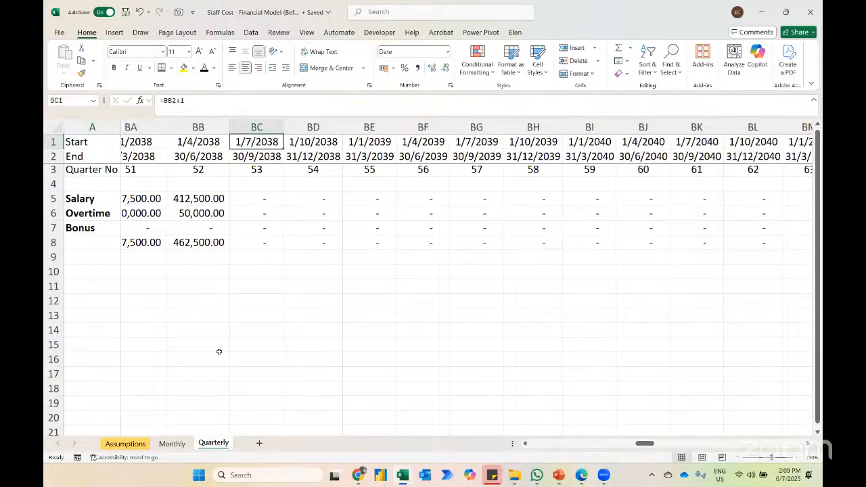
left_click(172, 443)
left_click(300, 142)
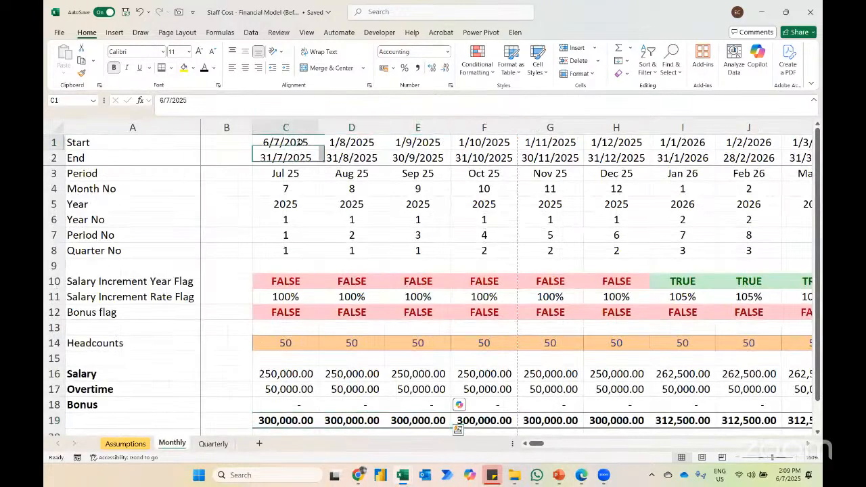
key("ctrl+Right")
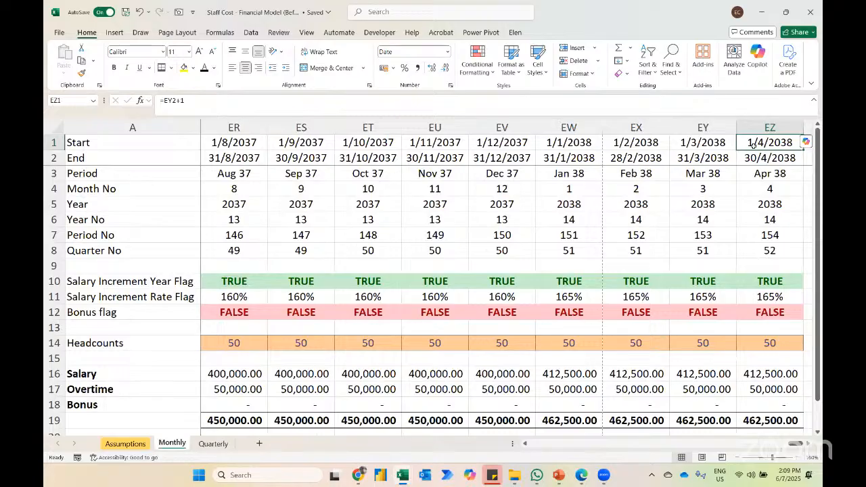
scroll(774, 242, "right", 4)
scroll(775, 241, "right", 4)
left_click(316, 415)
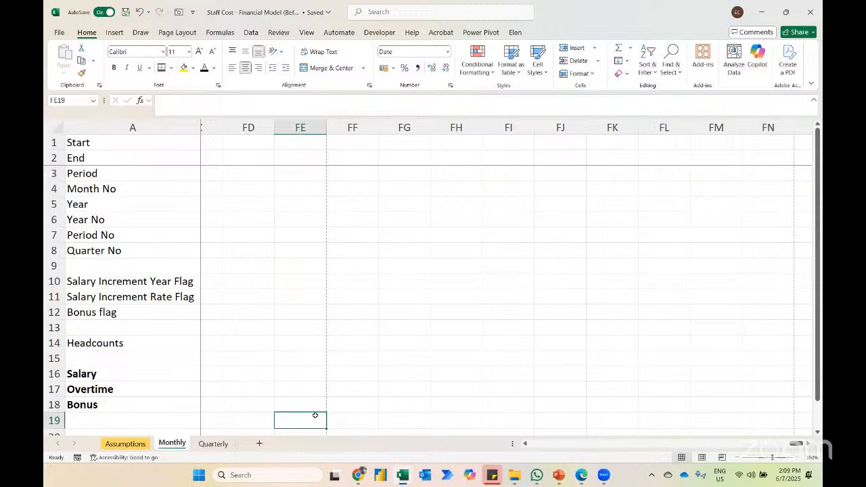
key("ctrl+Left")
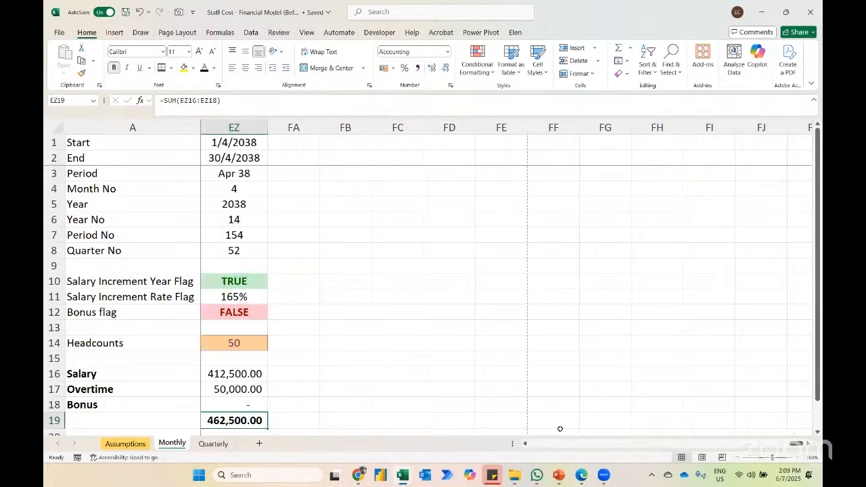
Step: Extend the Monthly schedule in rows 1 to 19 from column EZ through FE and autofit the new column widths
left_click(515, 419)
key("ctrl+shift+Up")
key("ctrl+shift+Left")
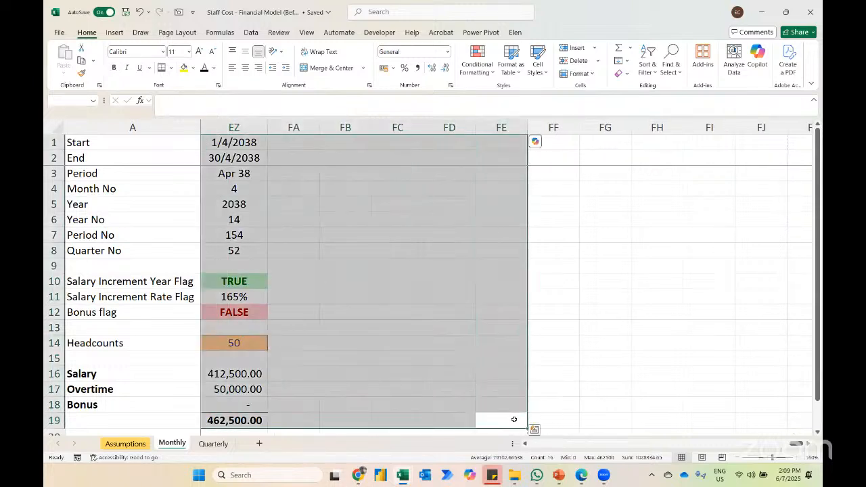
key("ctrl+r")
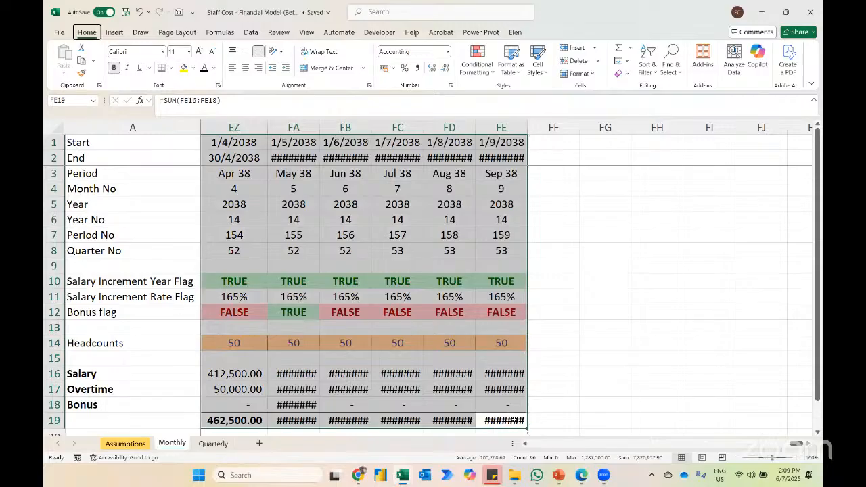
key("alt+h")
key("o")
key("i")
scroll(570, 421, "right", 2)
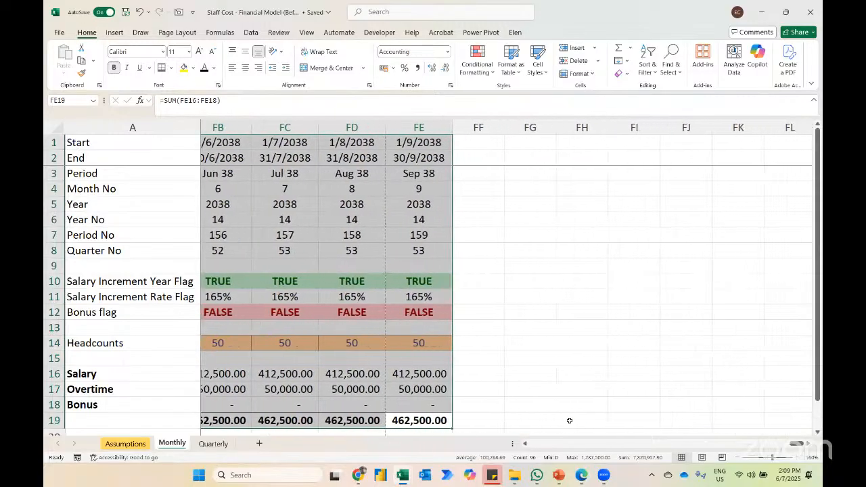
Step: Extend the Monthly schedule in rows 1 to 19 from column FE through FI and autofit the new column widths
scroll(570, 421, "right", 2)
left_click(534, 420)
key("ctrl+shift+Up")
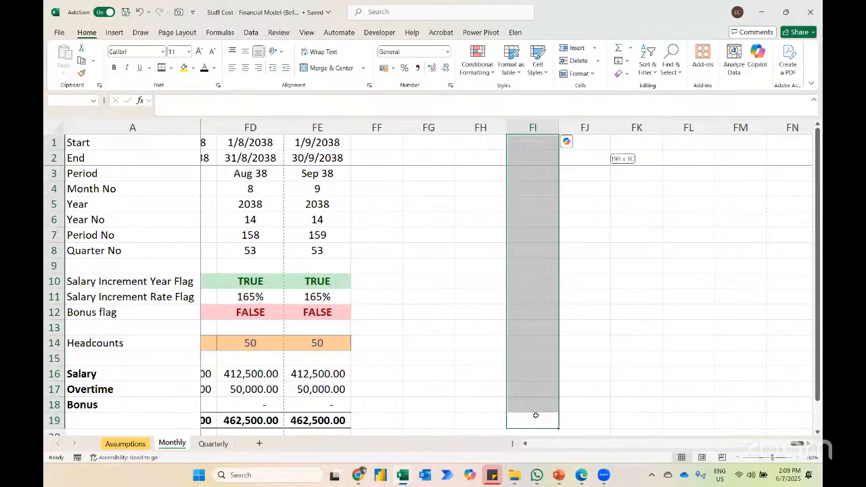
key("ctrl+shift+Left")
key("ctrl+r")
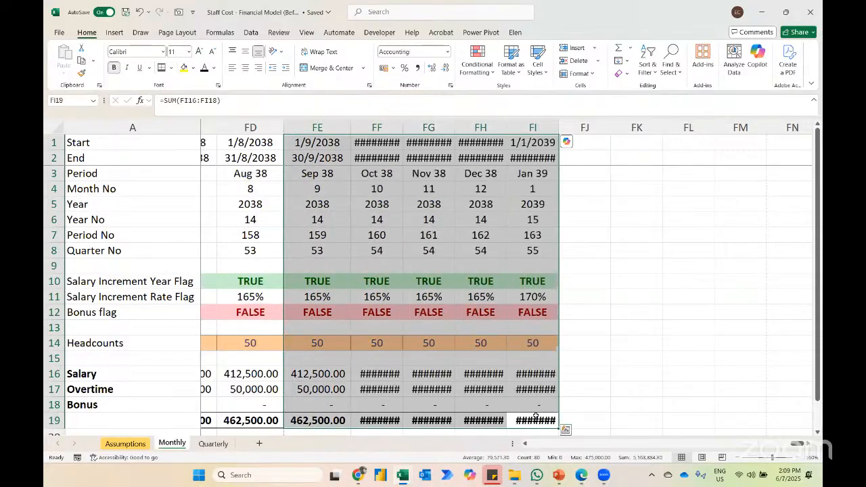
key("alt+h")
key("o")
key("i")
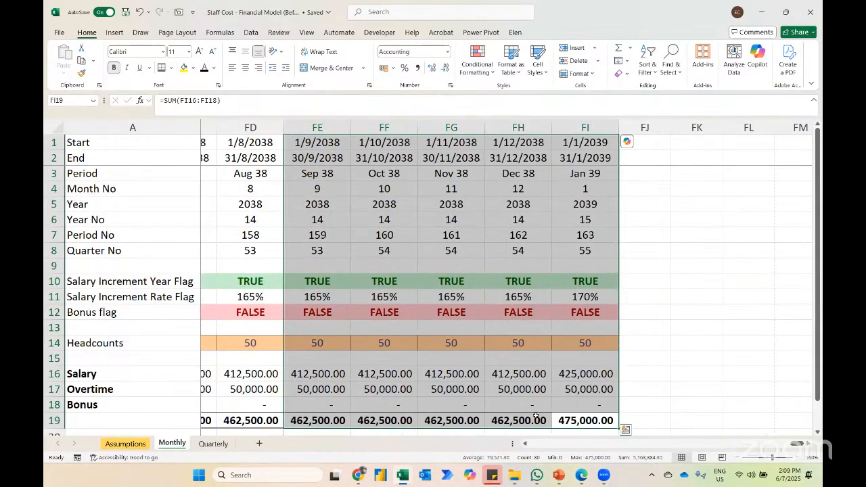
scroll(463, 388, "right", 1)
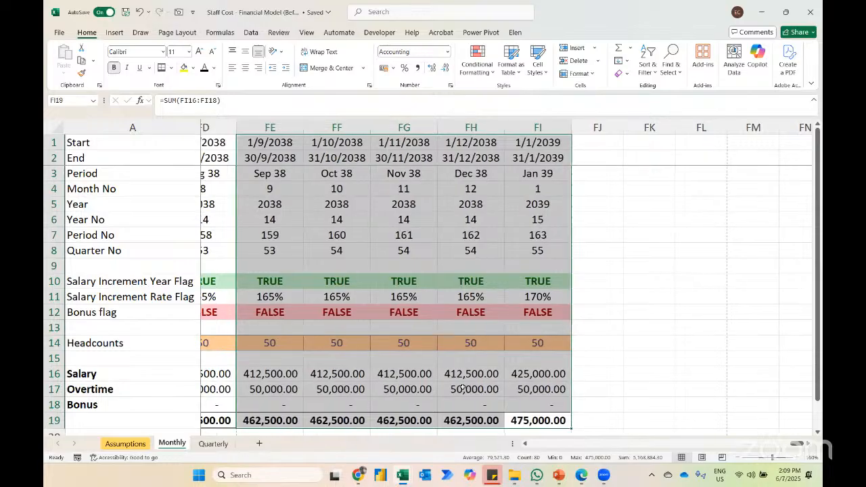
Step: Delete the January 2039 column FI from the Monthly sheet and all quarter columns from BE onward on the Quarterly sheet
left_click(522, 121)
key("ctrl+minus")
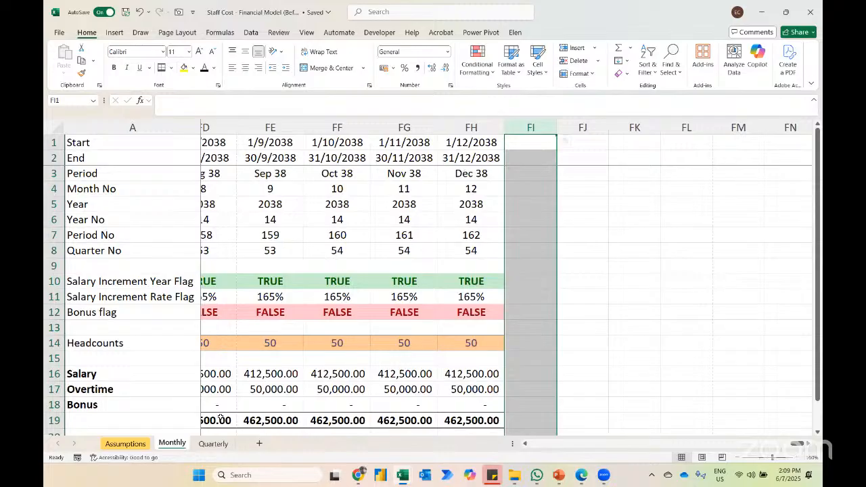
left_click(213, 443)
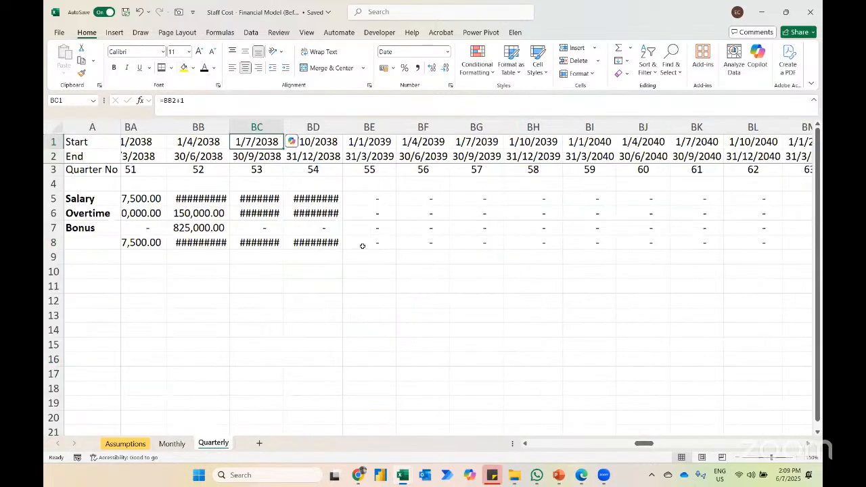
left_click(366, 143)
key("ctrl+shift+Right")
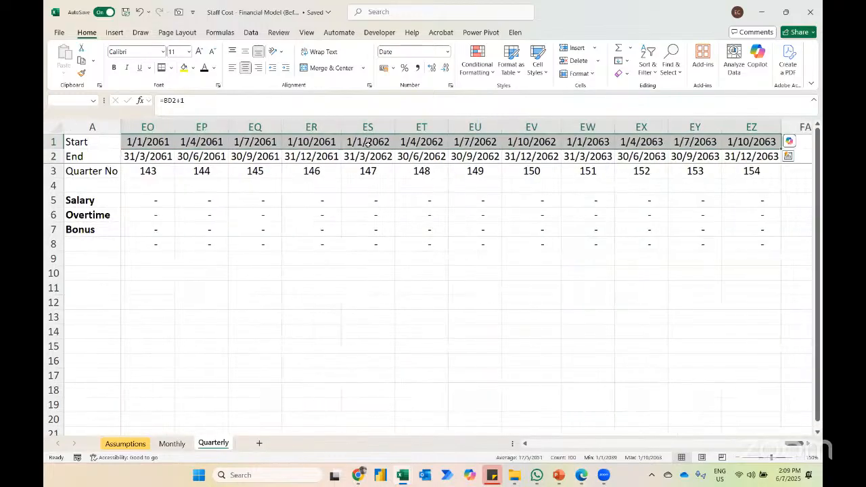
key("ctrl+shift+Down")
key("Delete")
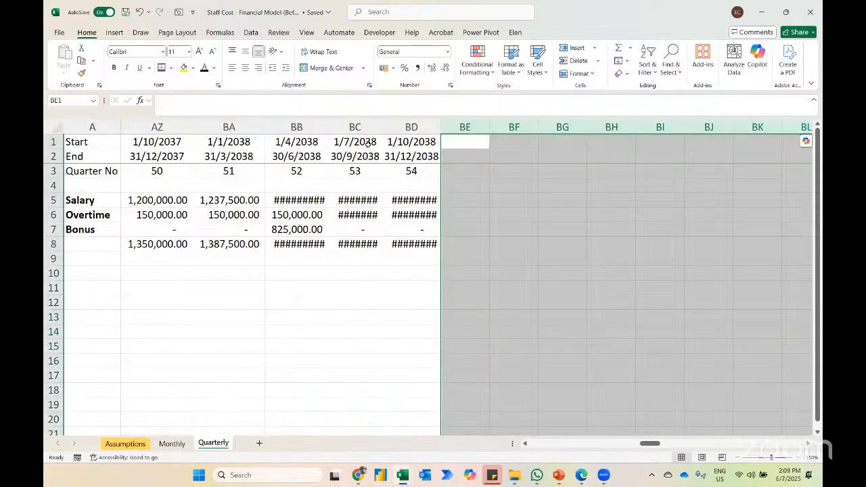
Step: Autofit the widths of all columns on the Quarterly sheet
left_click(413, 213)
key("ctrl+a")
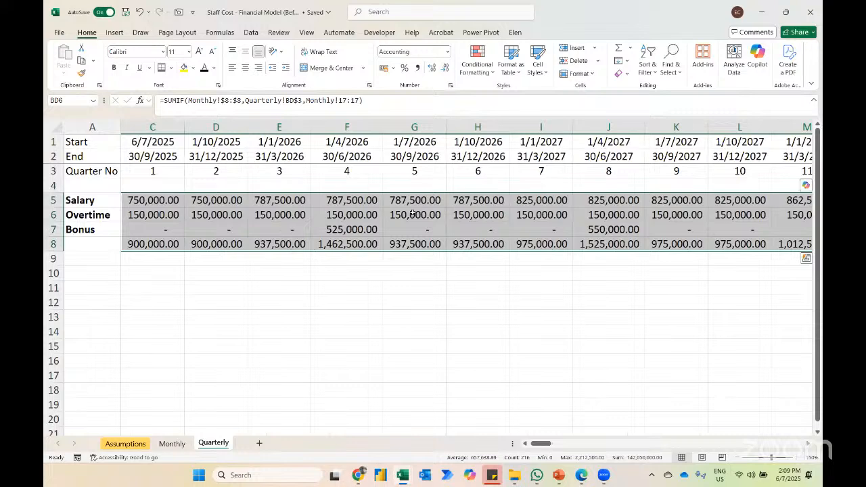
key("ctrl+a")
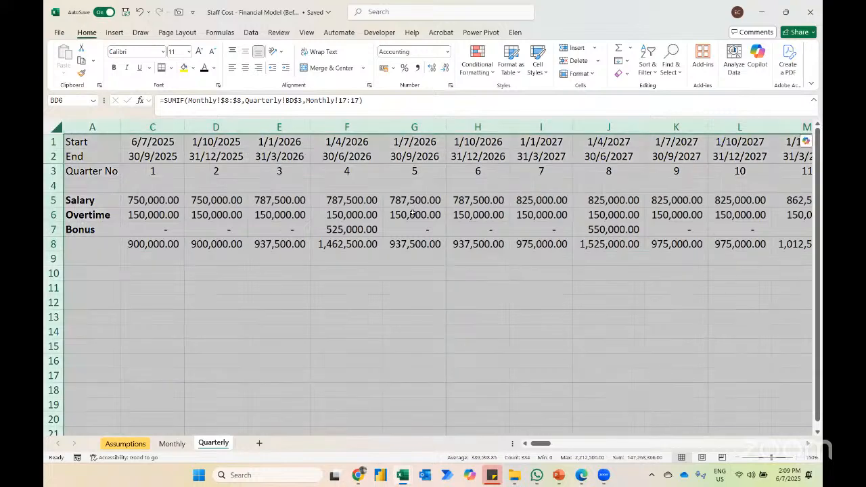
Step: Format the Quarterly totals in row 8, from C8 through BD8, as bold with a top and double bottom border
left_click(345, 238)
key("ctrl+Left")
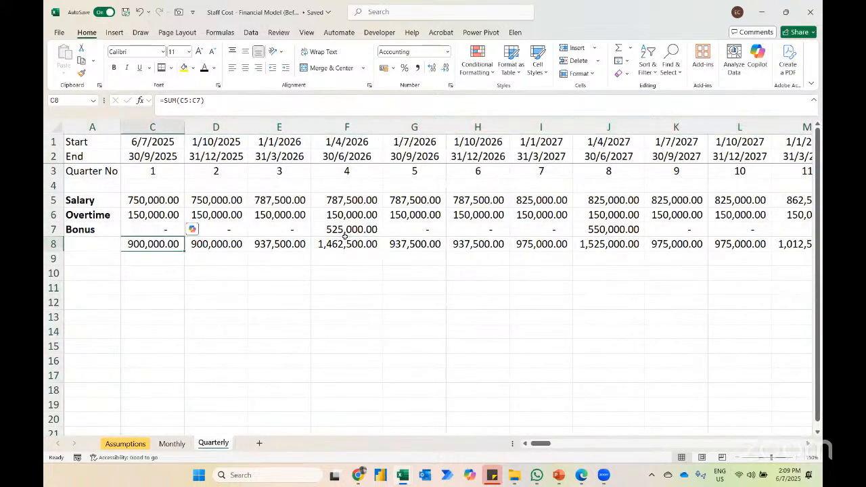
key("ctrl+shift+Right")
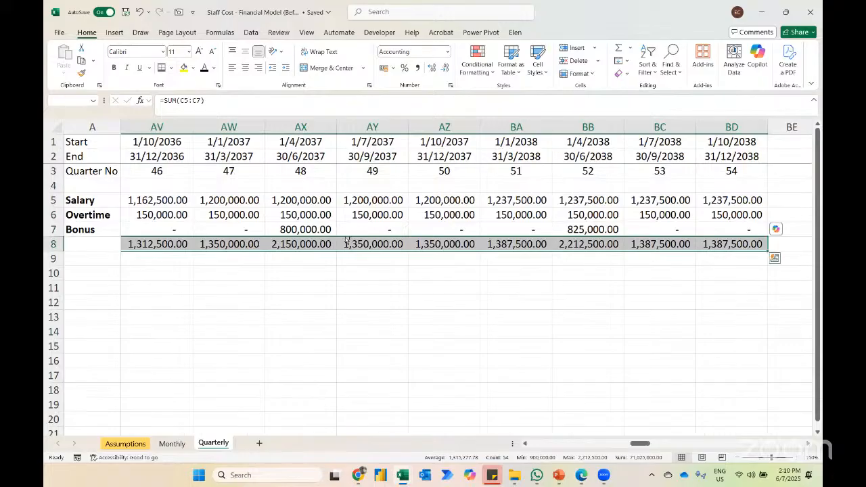
key("ctrl+b")
key("alt")
key("h")
key("b")
key("u")
key("Left")
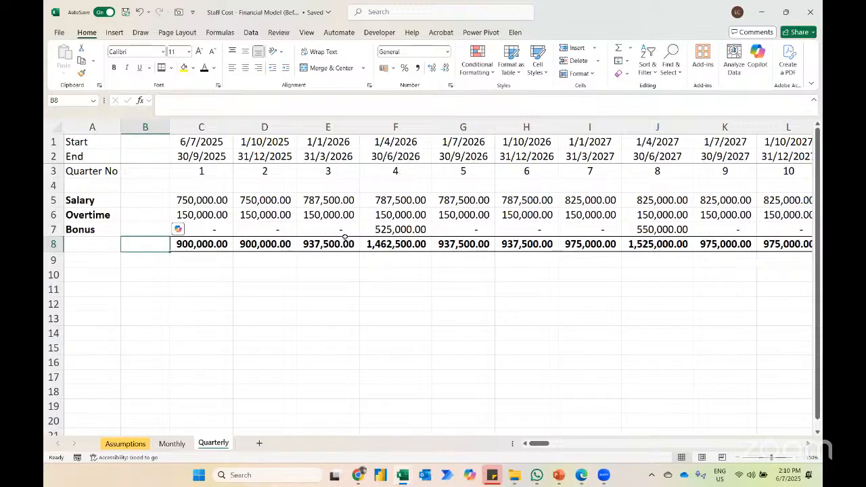
key("Up")
key("Up")
key("Left")
key("Up")
key("Down")
key("Down")
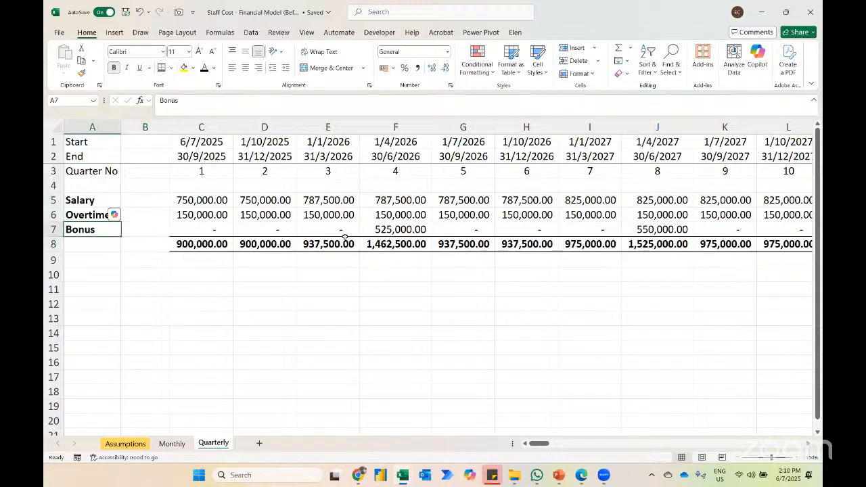
Step: Display the formulas on the Quarterly sheet and examine the date, SUMIF and total formulas across the quarters
left_click(241, 200)
key("ctrl+grave")
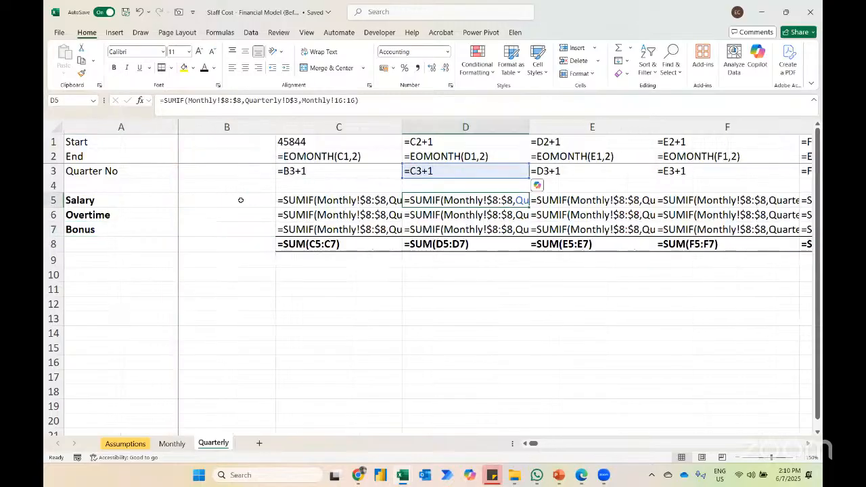
scroll(352, 222, "right", 3)
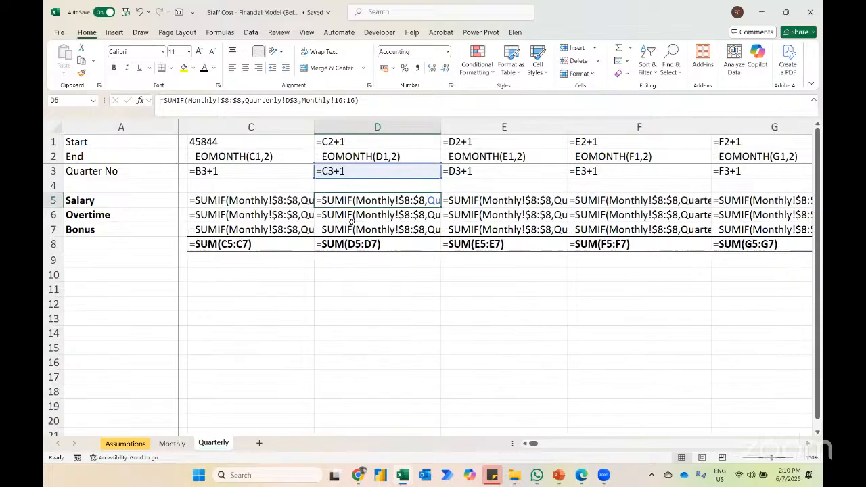
scroll(351, 221, "right", 3)
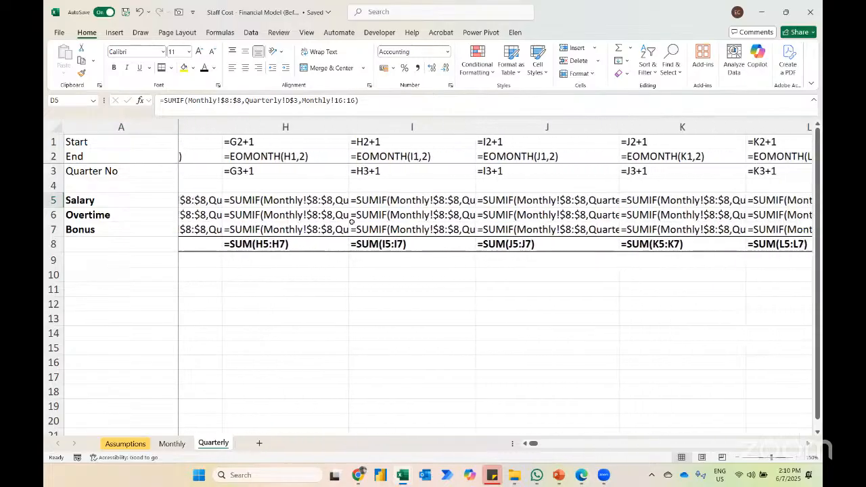
scroll(352, 222, "right", 1)
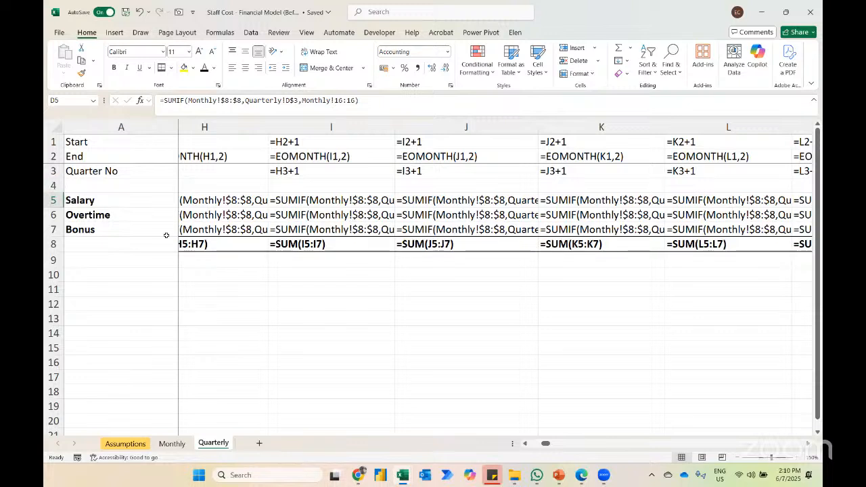
Step: Hide the formulas on the Quarterly sheet and add a new sheet named Annually
key("ctrl+grave")
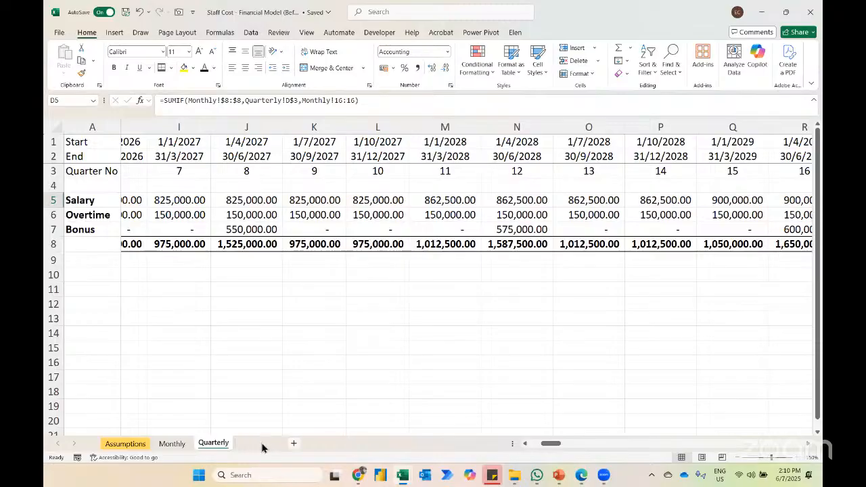
left_click(260, 443)
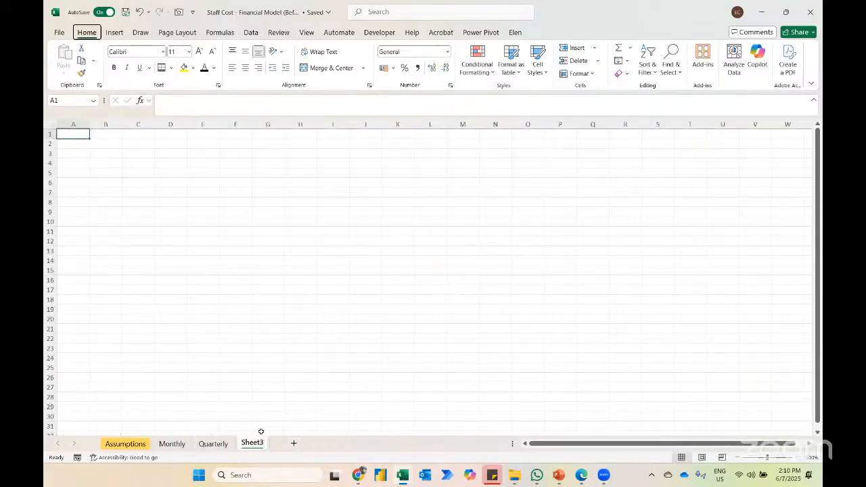
double_click(260, 440)
type("An")
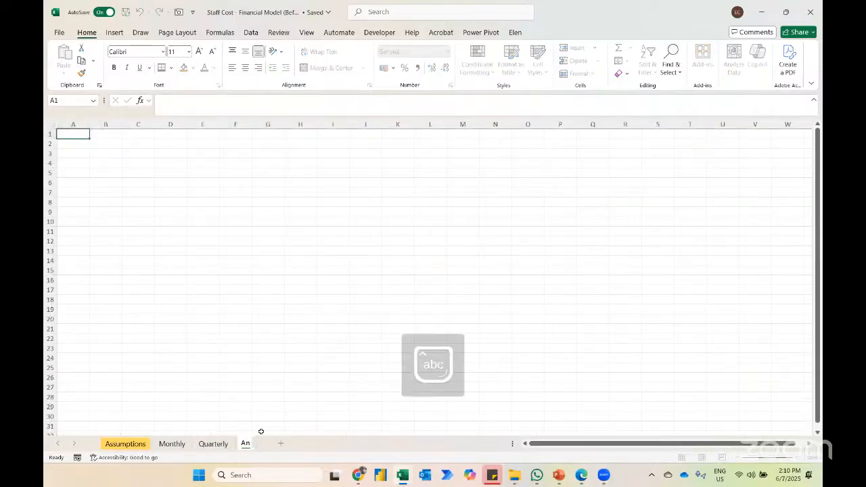
type("nually")
key("Return")
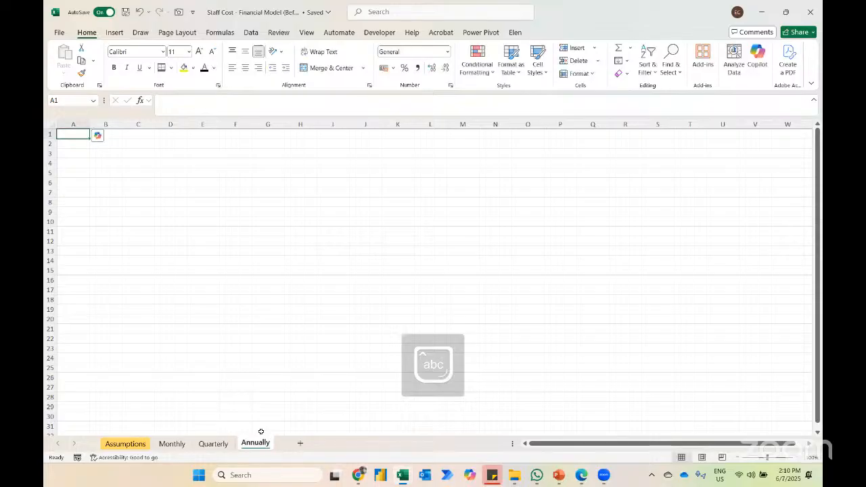
Step: Start the year headings on the Annually sheet with 2025 in B1 and the formula =B1+1 in C1
key("Right")
type("2025")
key("Return")
key("Up")
key("Right")
type("=")
key("Left")
type("+1")
key("Return")
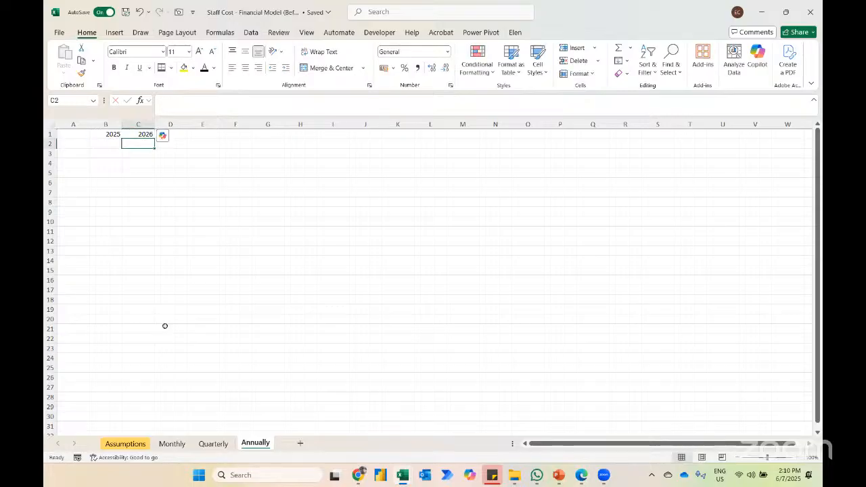
Step: Fill the year formula from C1 across row 1 through column Z
key("ctrl+g")
type("z1")
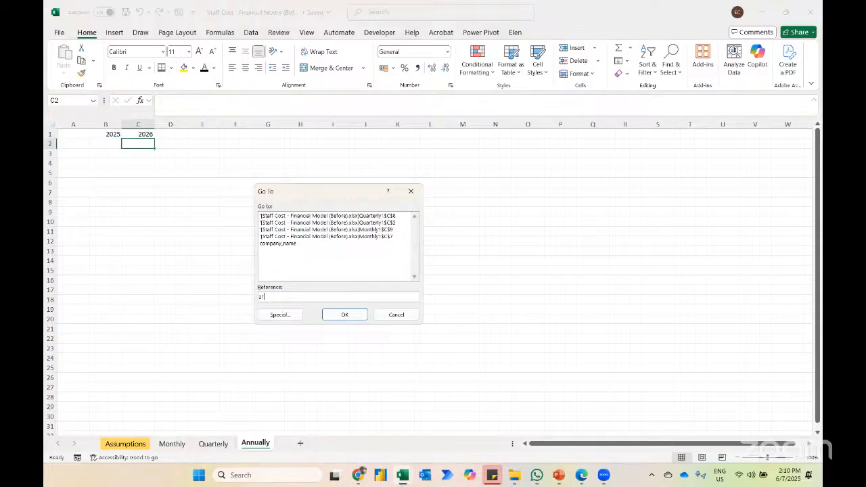
key("Return")
key("ctrl+shift+Left")
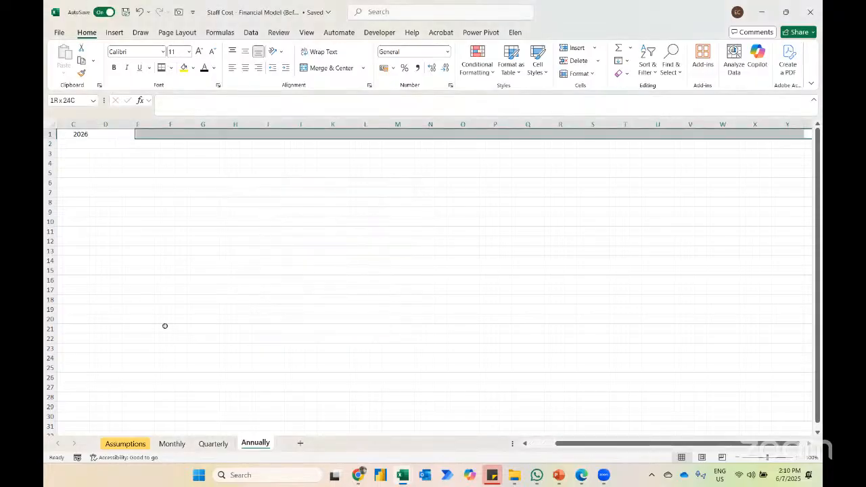
key("ctrl+r")
key("ctrl+q")
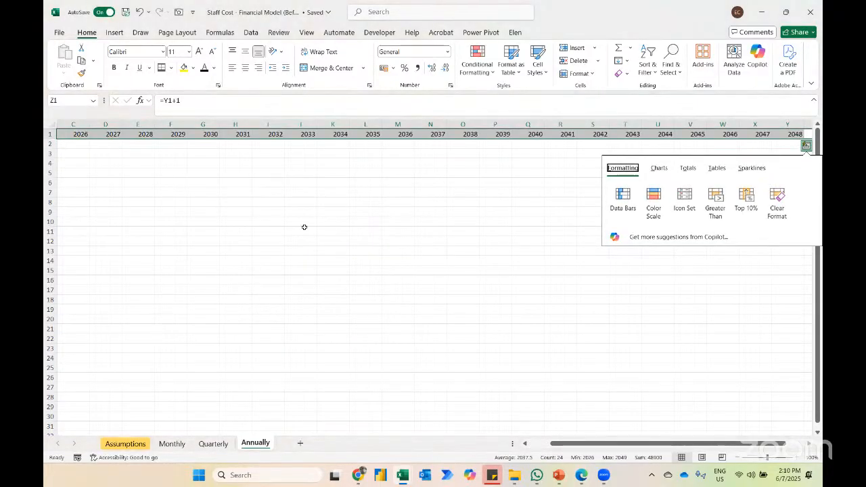
Step: Clear the year headings after 2038, from P1 to the end of the row
left_click(493, 131)
key("ctrl+shift+Right")
key("Delete")
key("Left")
key("ctrl+Home")
key("Down")
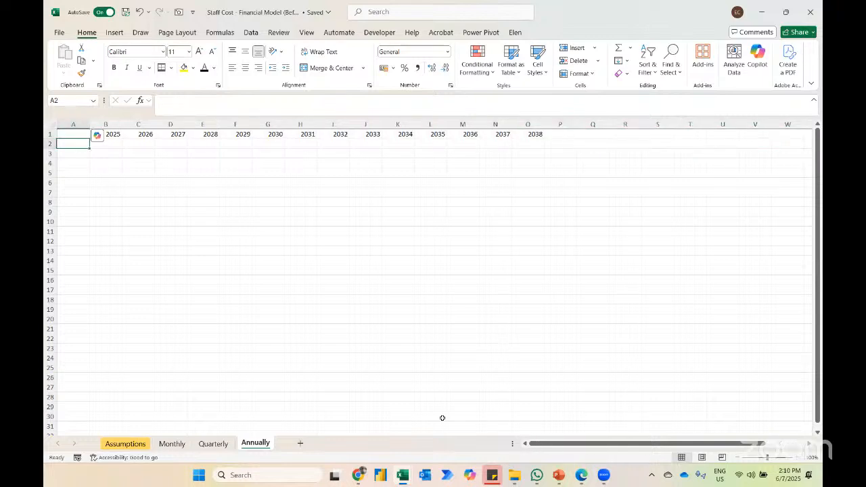
Step: Copy the Salary, Overtime and Bonus labels from A5:A7 of the Quarterly sheet into A2:A4 of the Annually sheet
left_click(213, 444)
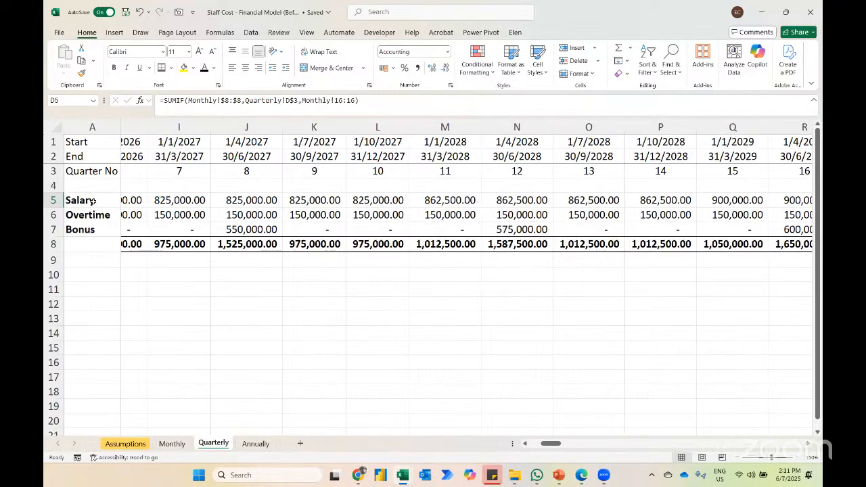
left_click_drag(93, 200, 93, 231)
key("ctrl+c")
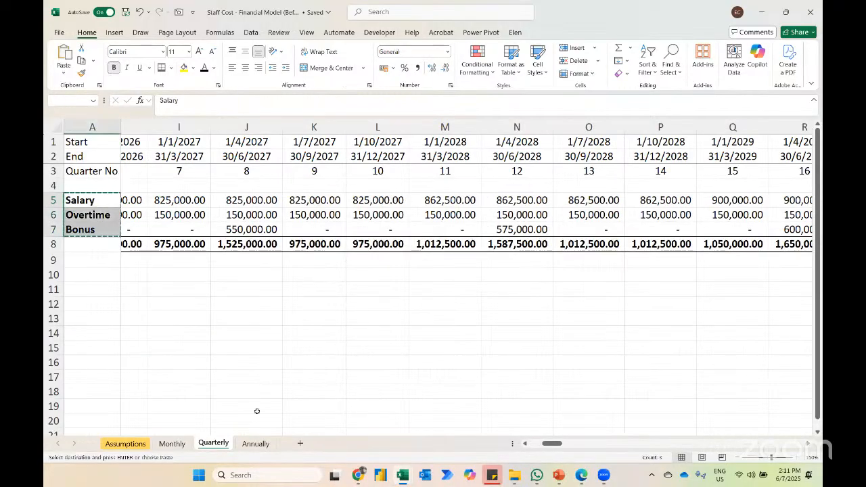
left_click(254, 444)
key("ctrl+v")
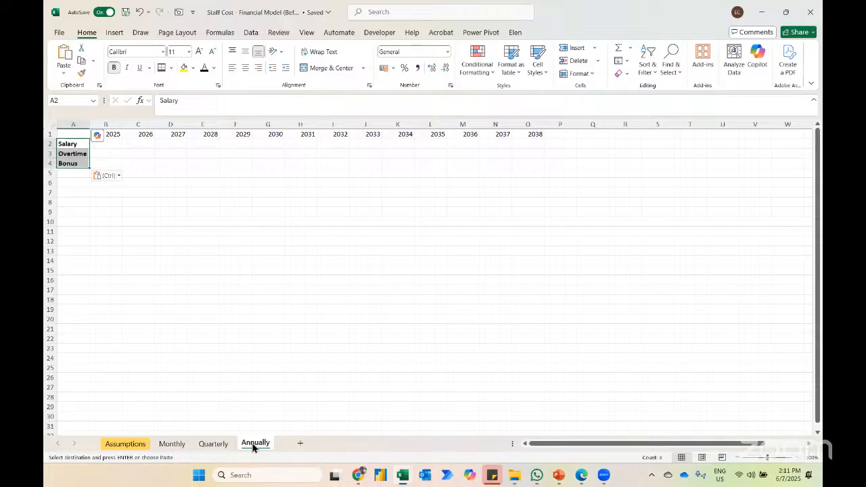
Step: Enter =SUMIF(Monthly!$5:$5,Annually!B$1,Monthly!16:16) in B2 to total the 2025 salary
key("Right")
type("=")
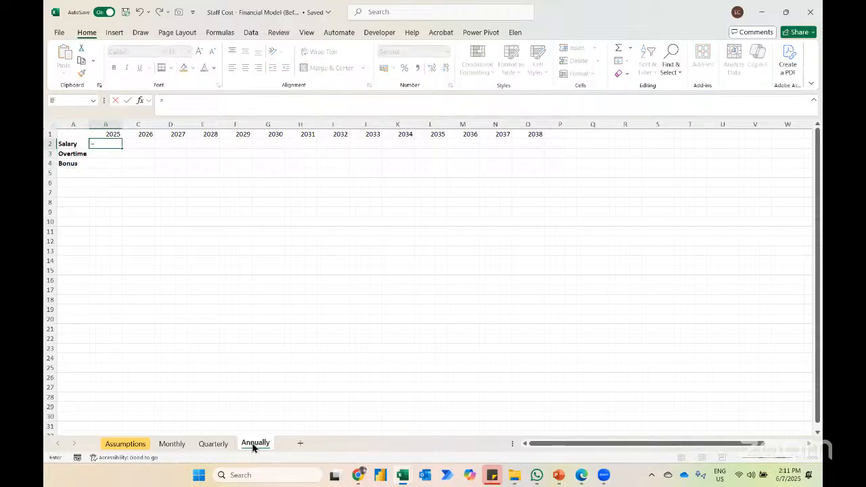
type("SUMIF(")
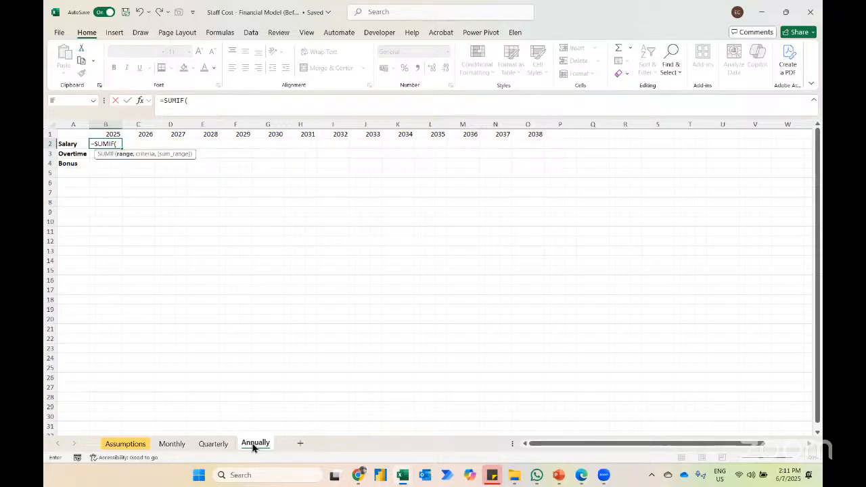
left_click(175, 446)
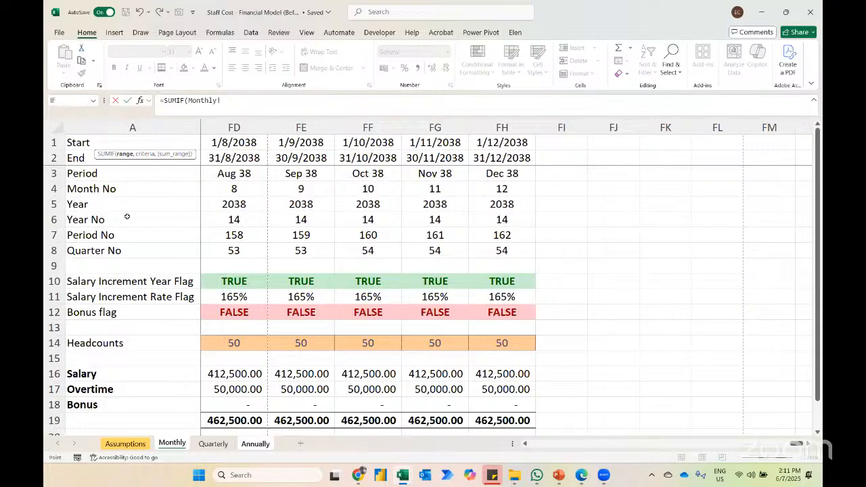
left_click(45, 202)
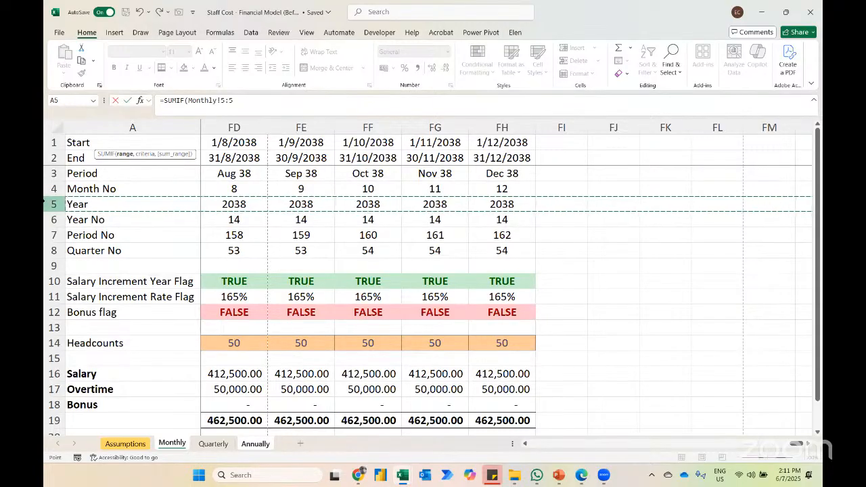
key("F4")
type(",")
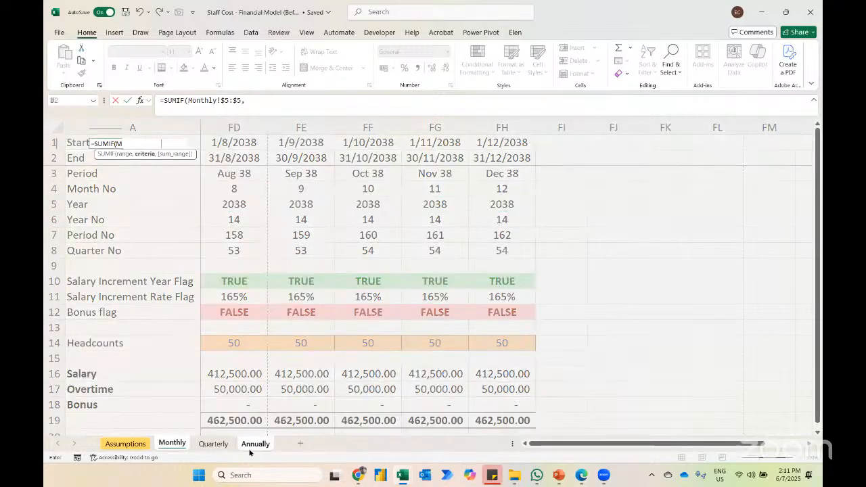
left_click(251, 447)
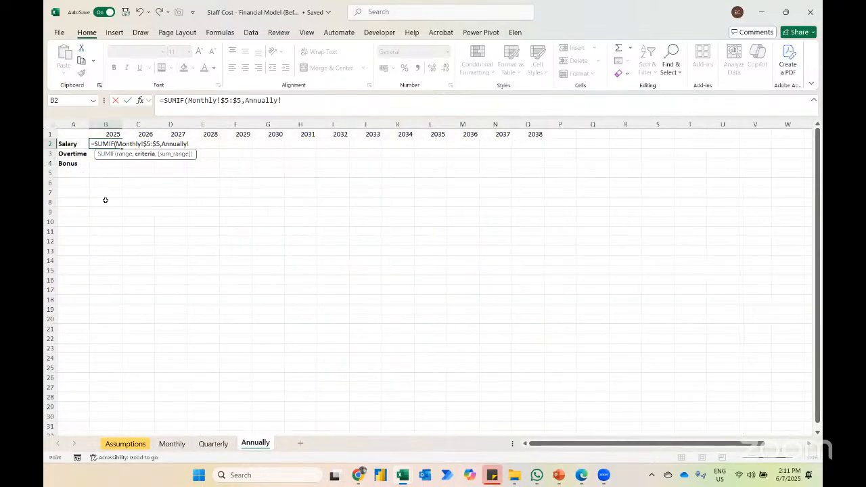
left_click(106, 135)
key("F4")
key("F4")
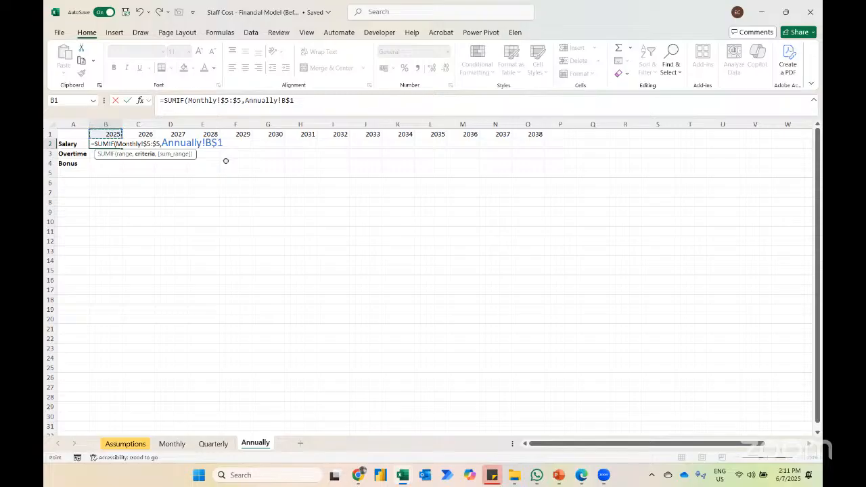
type(",")
left_click(170, 443)
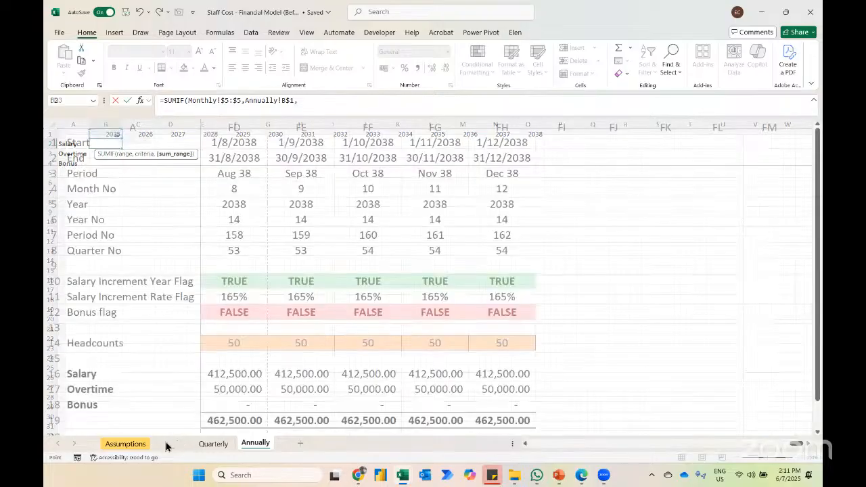
left_click(46, 374)
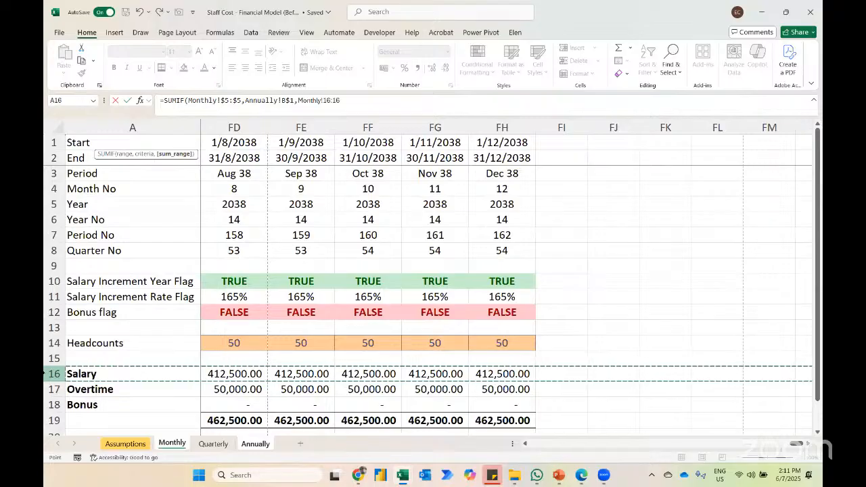
key("ctrl+Return")
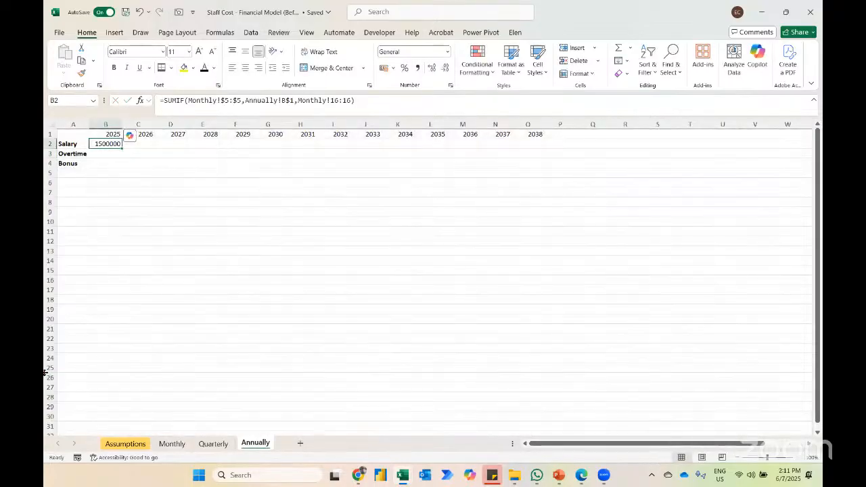
Step: Apply the comma number format to B2 and fill its formula down to the Overtime and Bonus rows
key("h")
key("k")
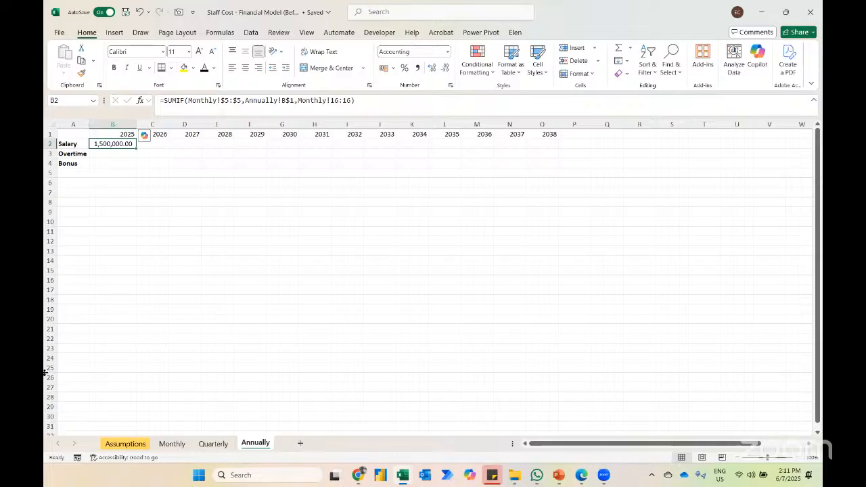
key("shift+Down")
key("shift+Down")
key("ctrl+d")
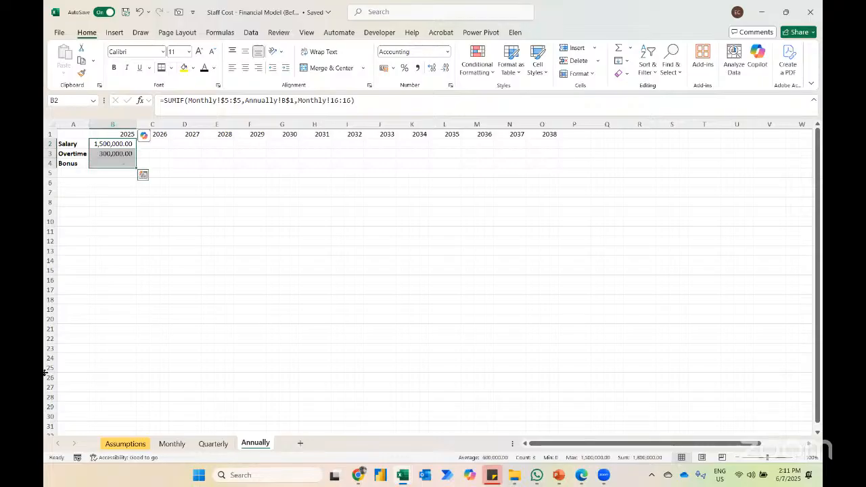
Step: Compare with the 2025 months on the Monthly sheet, and fill the Annually formulas in B2:B4 across to the 2038 column
left_click(172, 443)
key("Right")
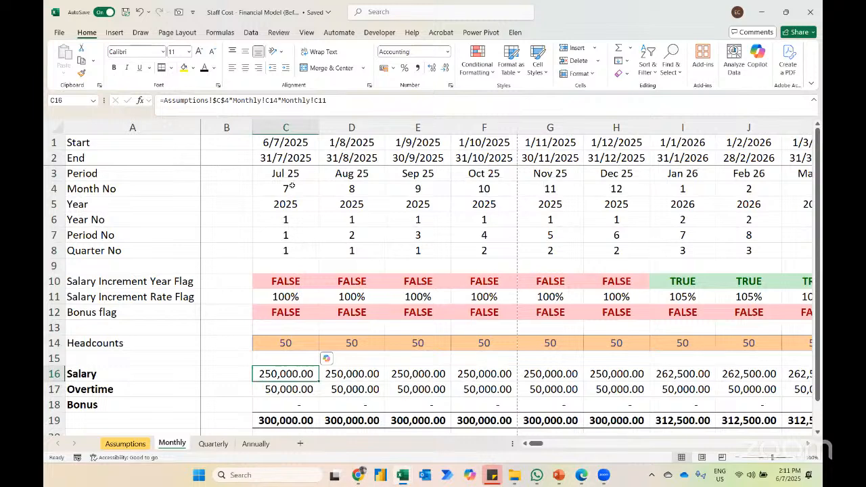
left_click(259, 448)
left_click(517, 170)
key("Up")
key("Right")
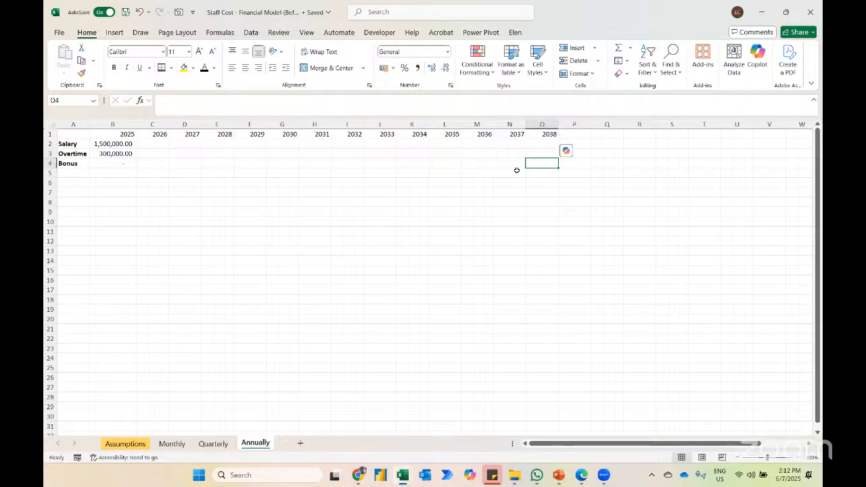
key("alt+Tab")
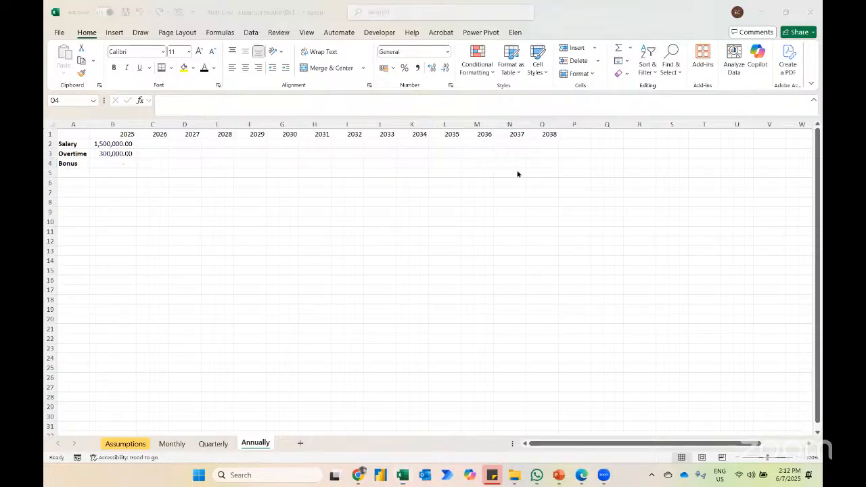
key("alt+Tab")
key("ctrl+shift+Left")
key("shift+Up")
key("shift+Up")
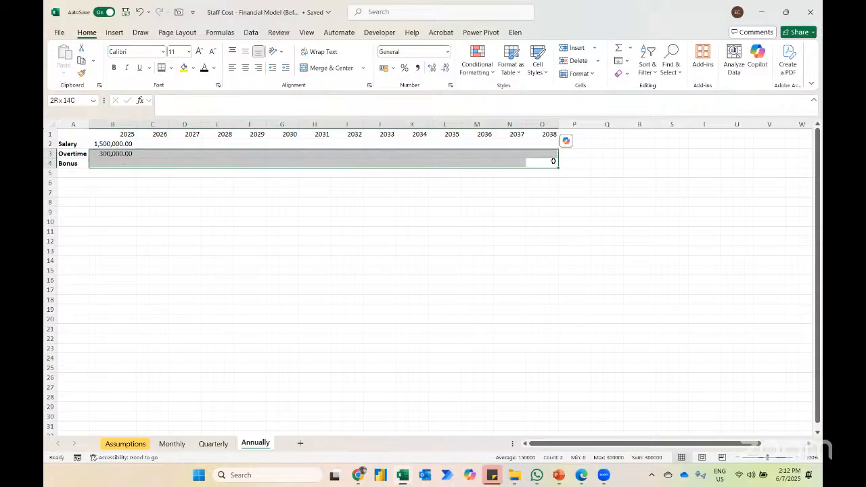
key("ctrl+v")
Step: Autofit the widths of columns B through O on the Annually sheet
key("ctrl+space")
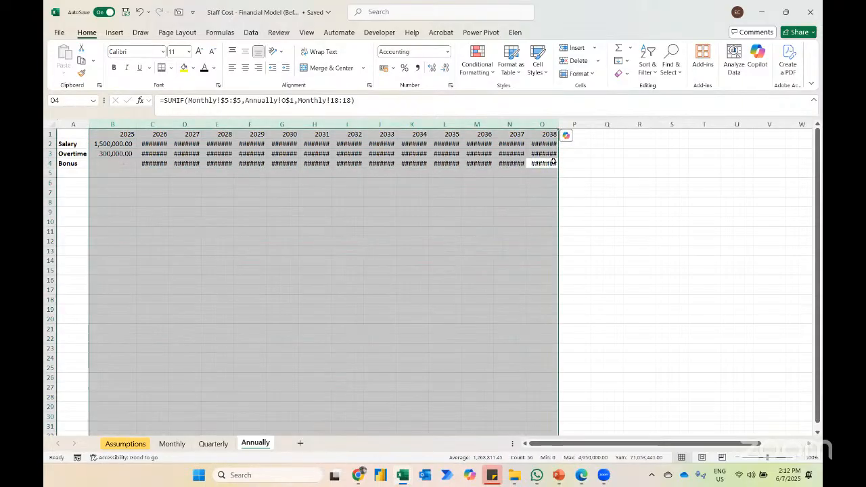
key("alt+h")
key("o")
key("i")
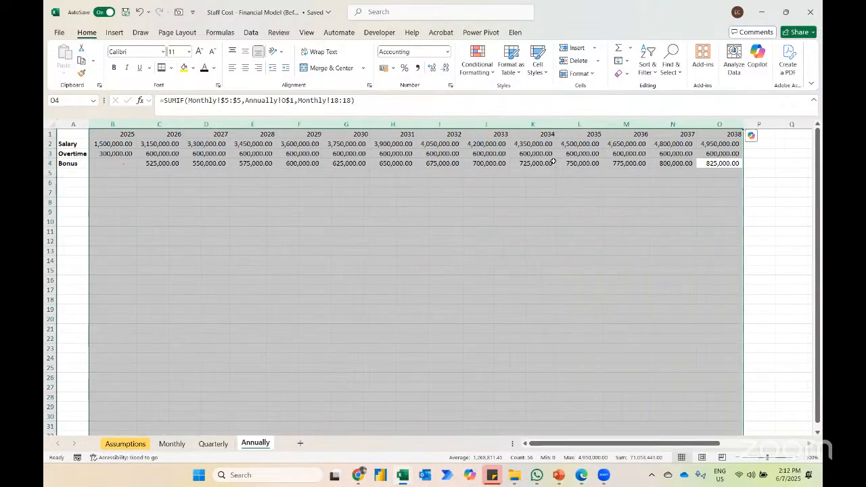
Step: Total the 2025 salary, overtime and bonus in B5 with =SUM(B2:B4)
key("Down")
key("ctrl+Left")
key("Right")
key("alt+equal")
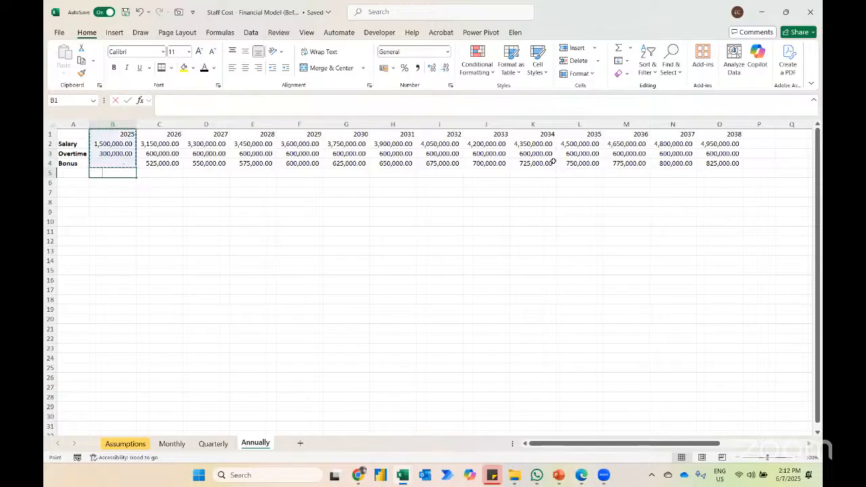
key("Up")
key("Down")
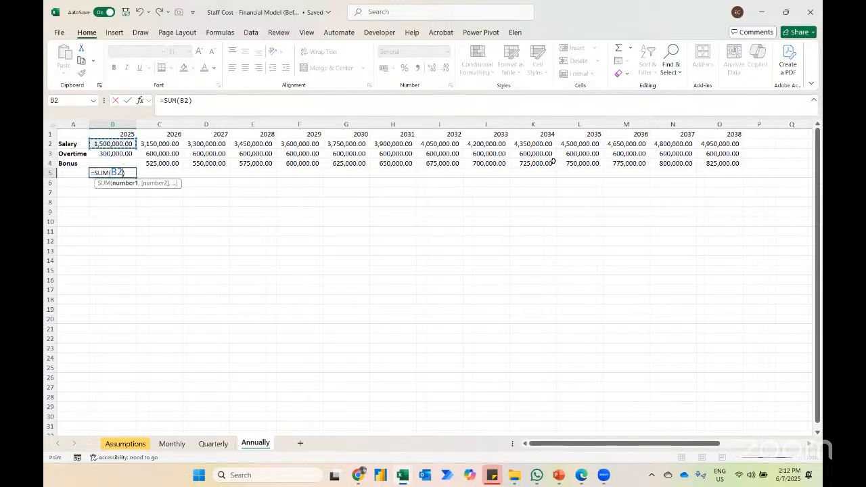
key("shift+Down")
key("shift+Down")
key("Return")
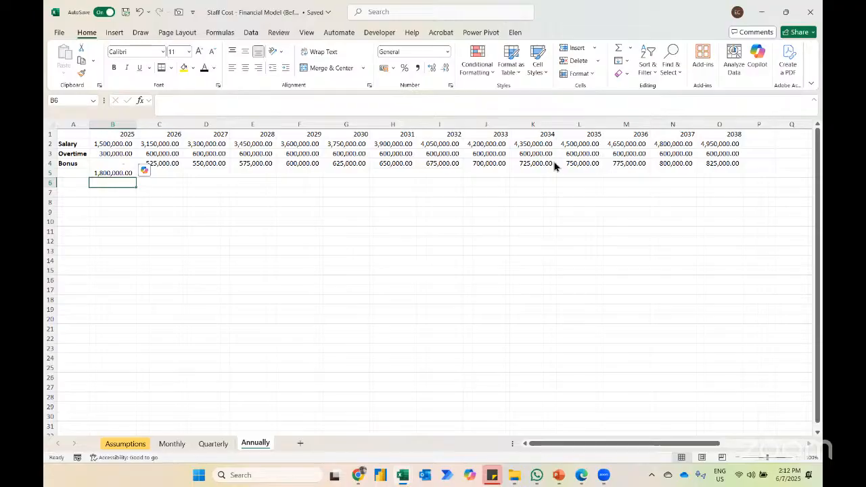
Step: Fill the annual total formula from B5 across row 5 through O5
key("F5")
type("o")
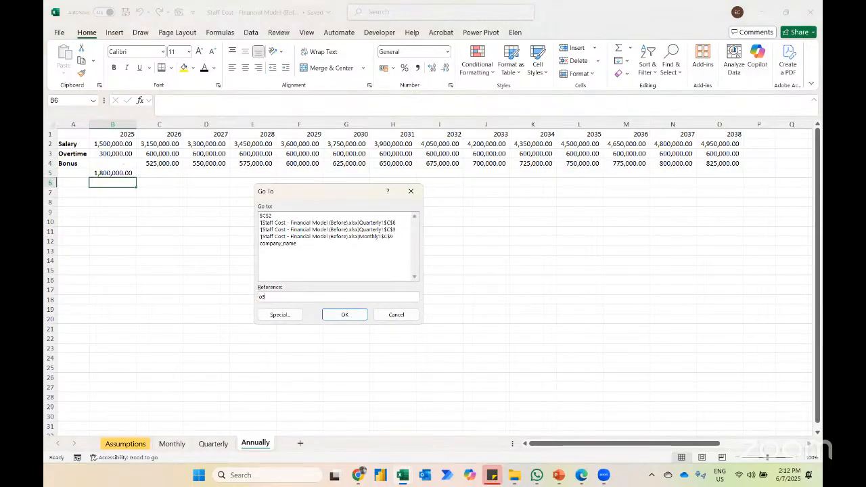
type("5")
key("Return")
key("ctrl+shift+Left")
key("ctrl+r")
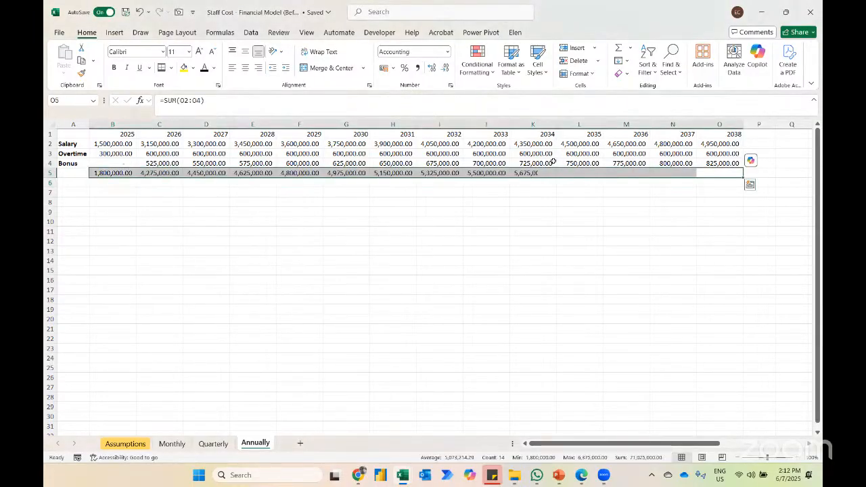
Step: Make the annual totals in B5:O5 bold and give them a top and double bottom border
key("ctrl+b")
key("alt+h")
key("b")
key("u")
key("Left")
key("ctrl+Left")
key("Left")
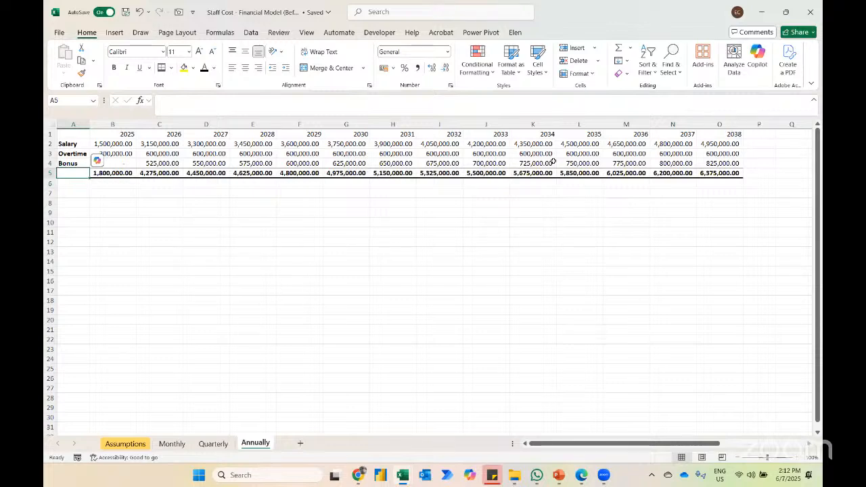
Step: Review the Monthly and Quarterly sheets, and insert a column chart of the annual totals in B5:O5 on the Annually sheet
left_click(175, 445)
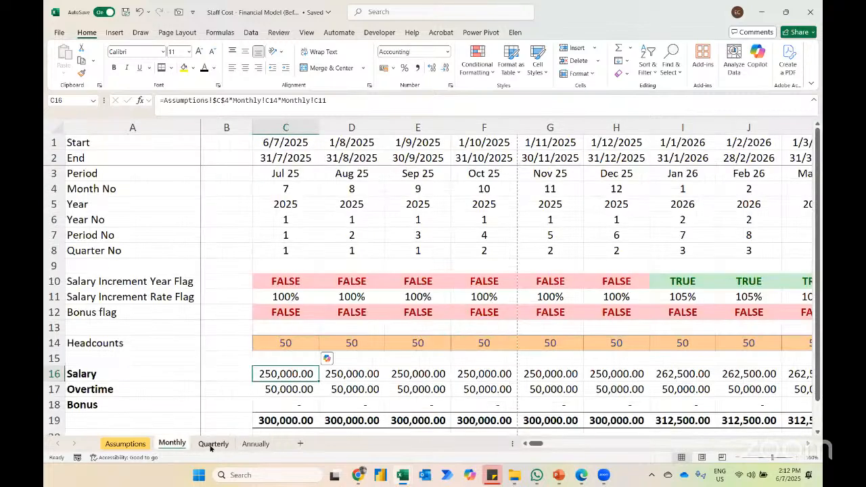
left_click(211, 444)
left_click(252, 444)
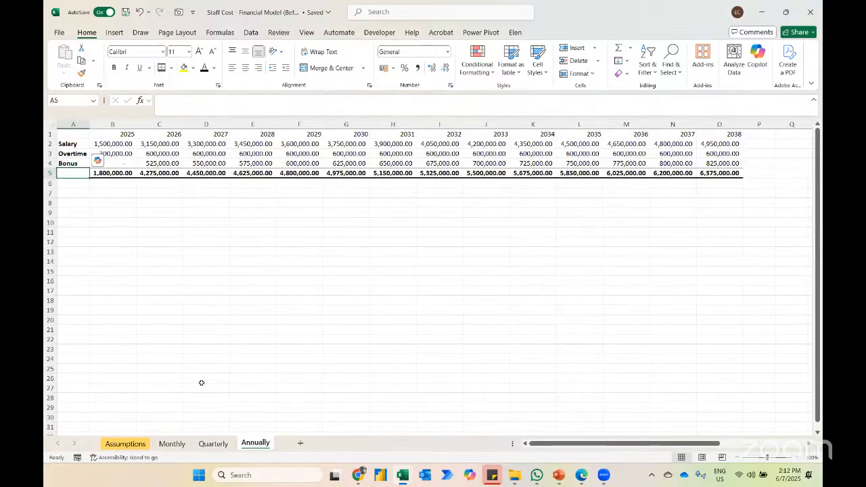
key("Right")
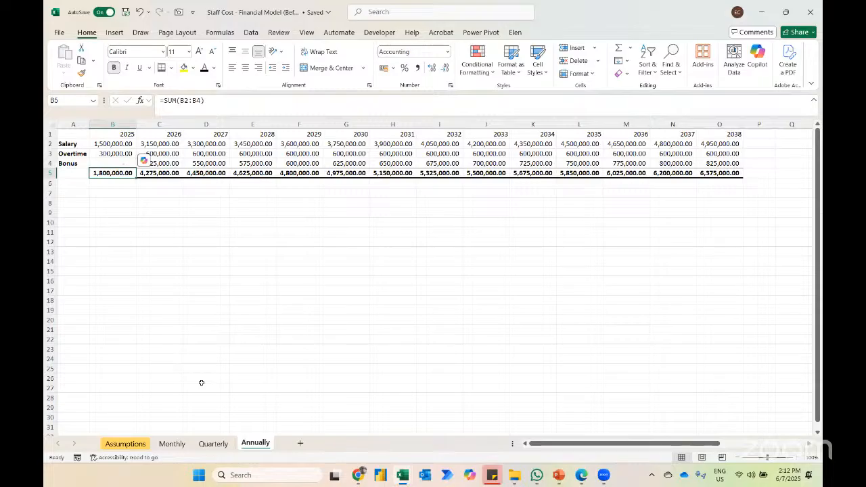
key("ctrl+shift+Right")
key("alt+F1")
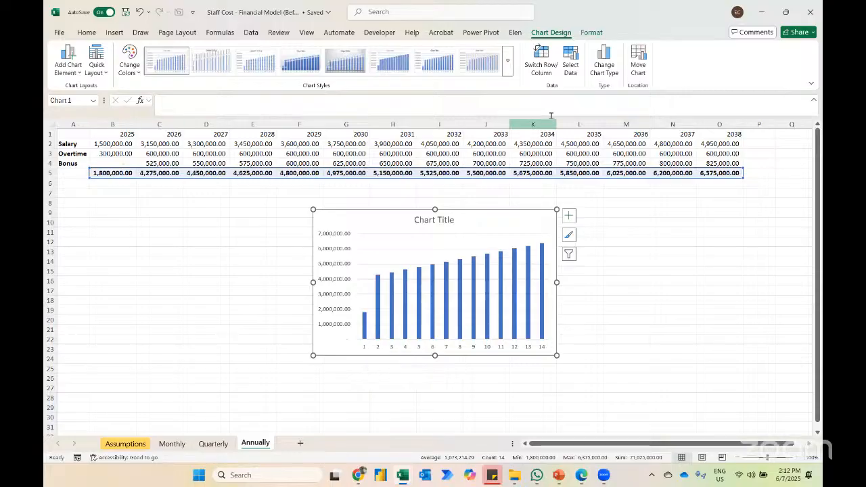
Step: Set the chart's horizontal axis labels to the years in B1:O1
left_click(570, 62)
left_click(359, 270)
left_click_drag(129, 135, 743, 135)
key("Return")
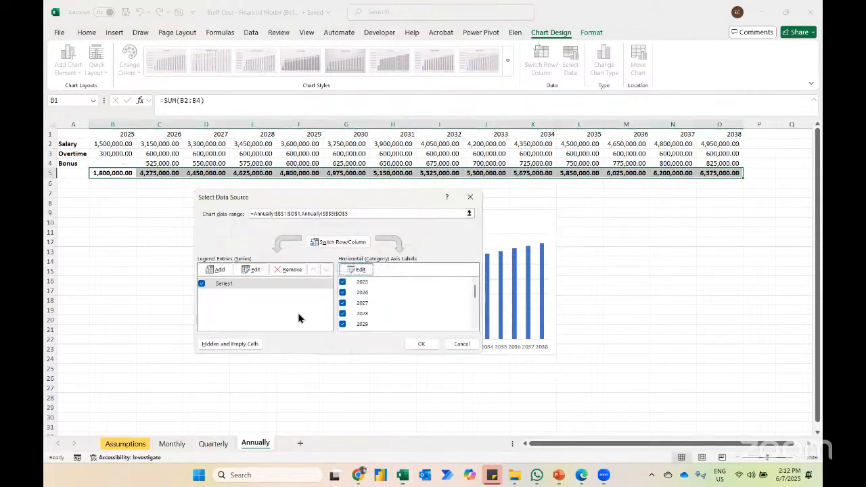
left_click(422, 344)
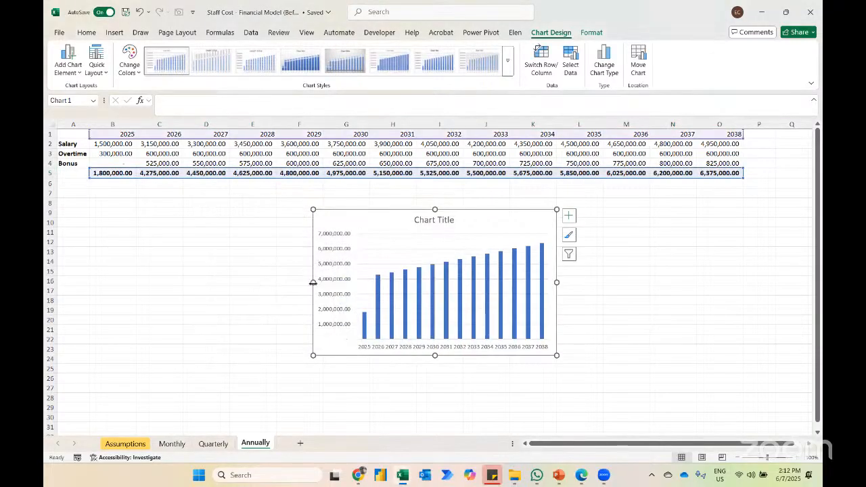
Step: Widen the chart to start at about column D, show its data labels and remove the gridlines
left_click_drag(311, 280, 199, 283)
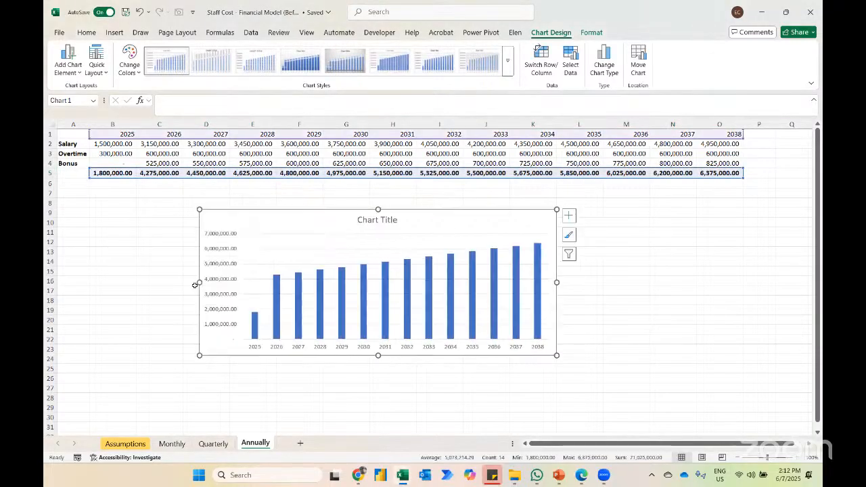
left_click(568, 216)
left_click(591, 259)
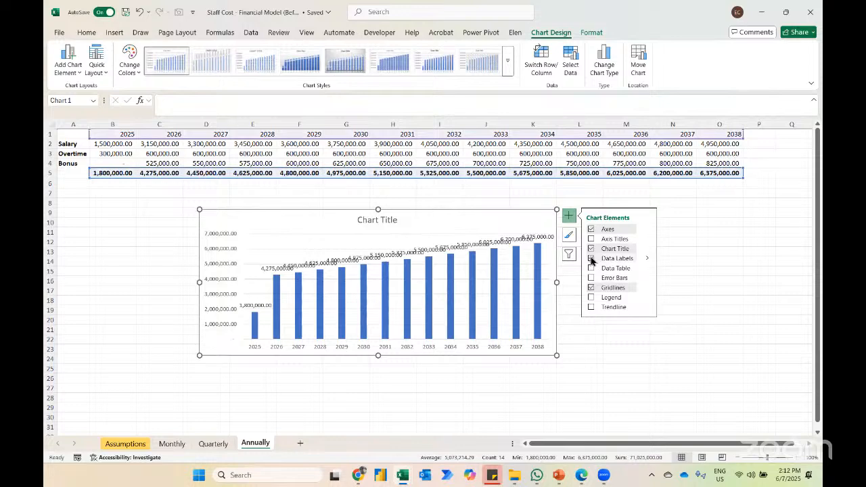
left_click(591, 288)
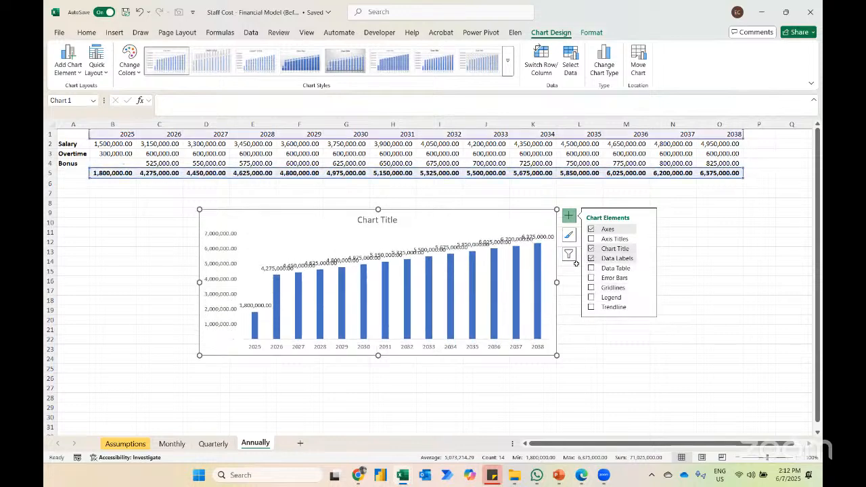
Step: Set the display units of the chart's vertical axis to Millions
left_click(219, 298)
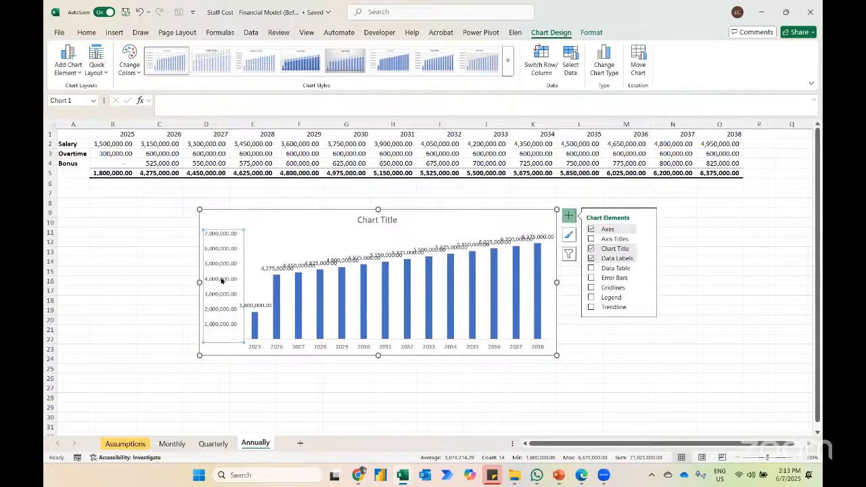
right_click(221, 280)
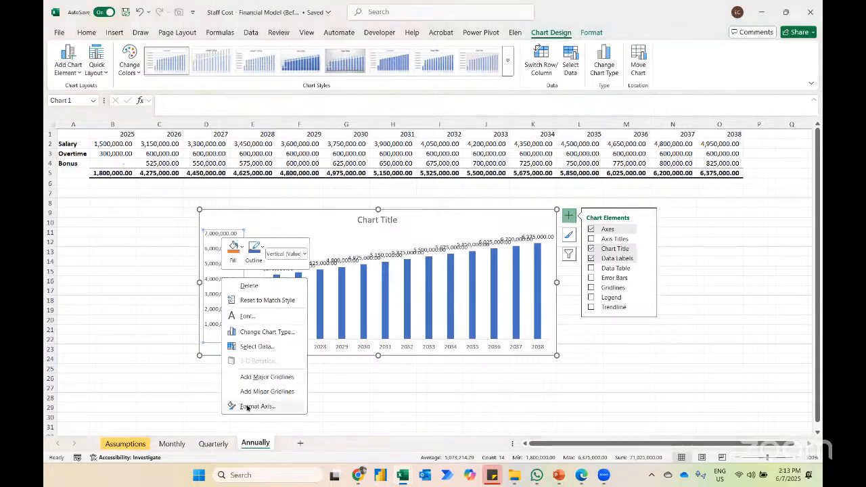
left_click(248, 407)
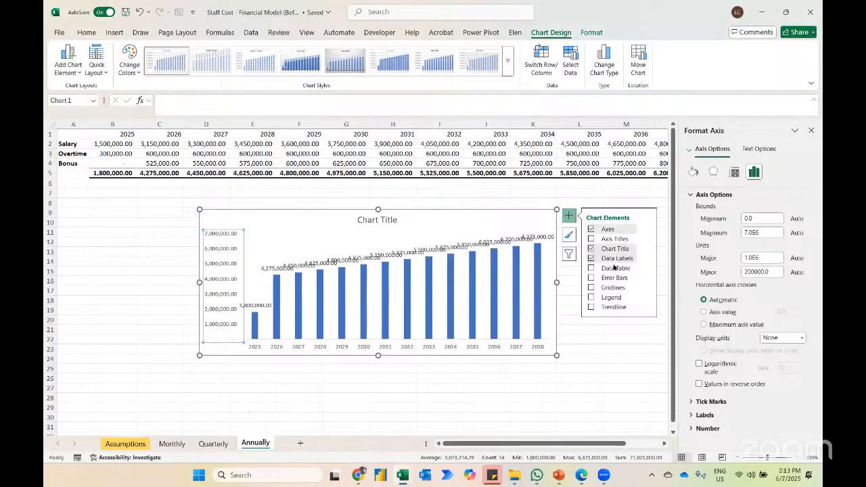
left_click(803, 338)
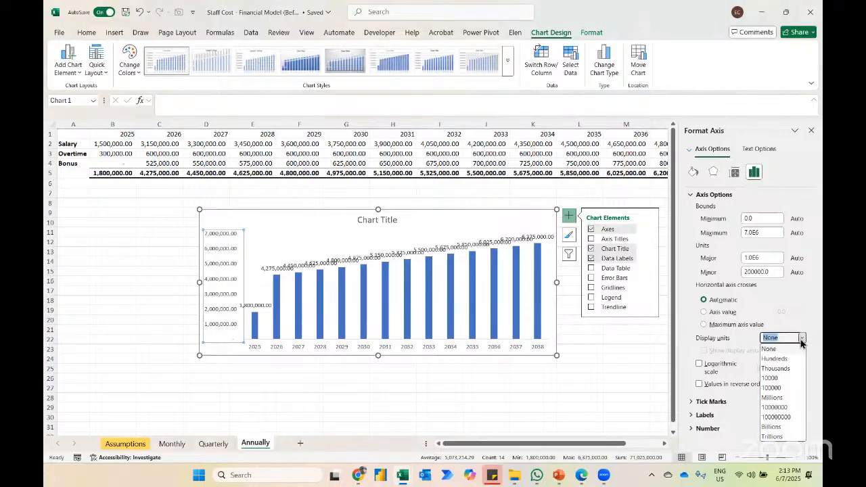
left_click(773, 398)
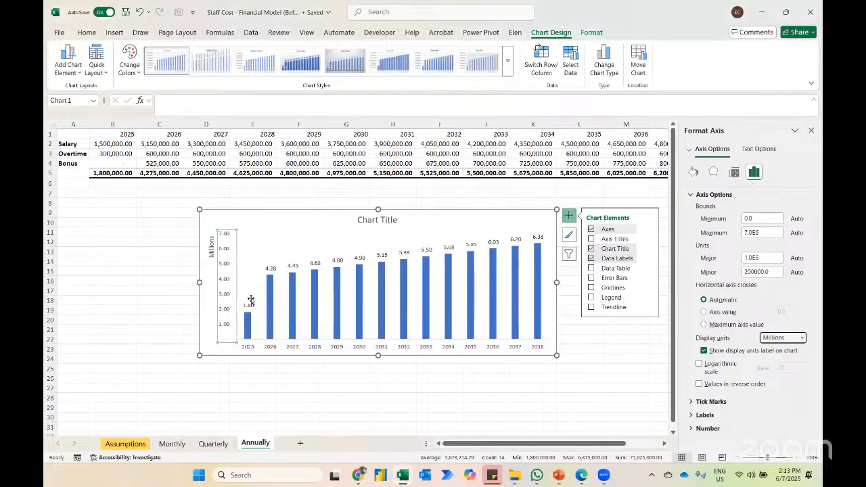
Step: Move the chart from the Annually sheet to the Assumptions sheet and place it below the assumptions table
left_click(280, 224)
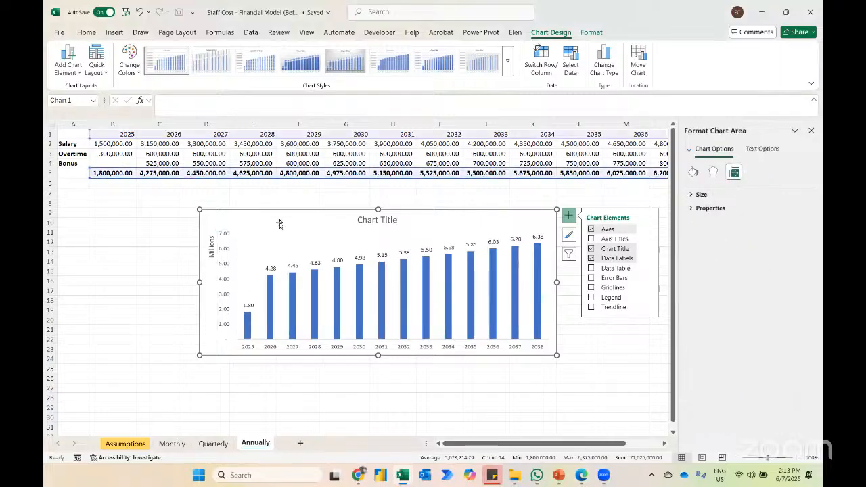
key("Delete")
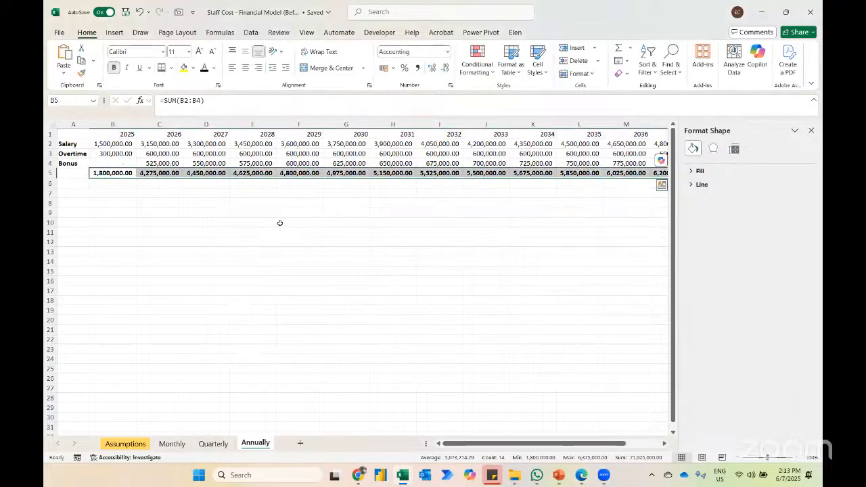
left_click(125, 444)
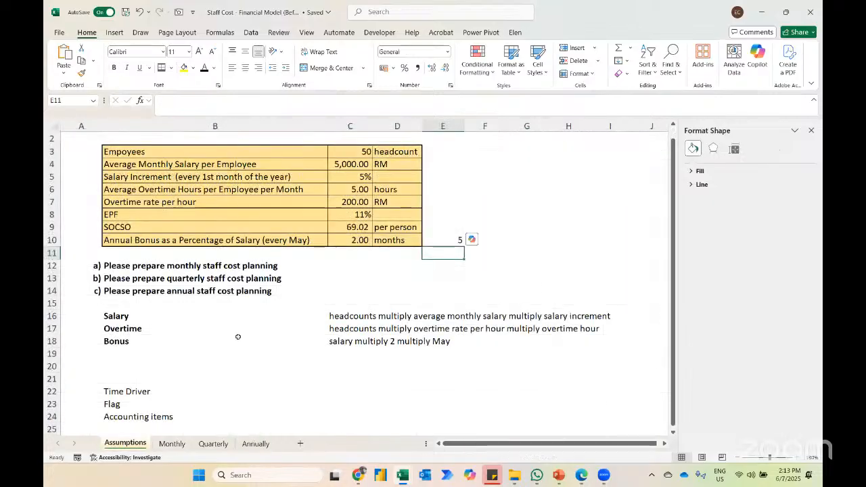
left_click(812, 131)
key("ctrl+v")
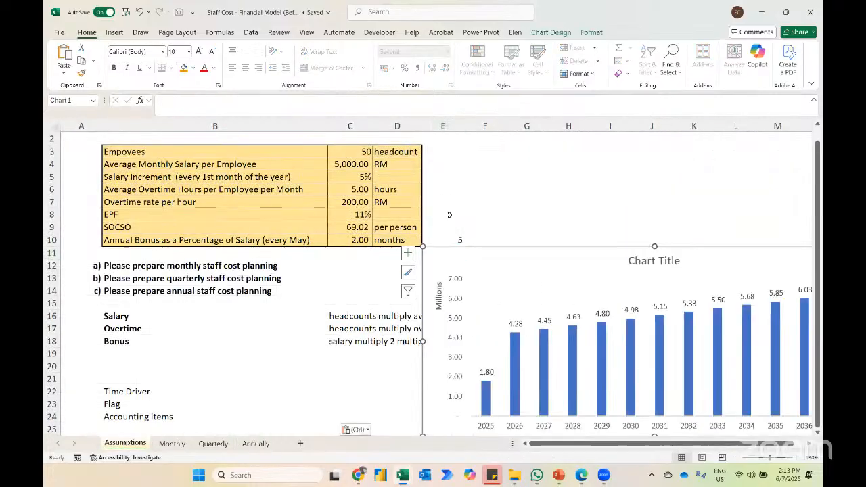
left_click_drag(427, 264, 368, 277)
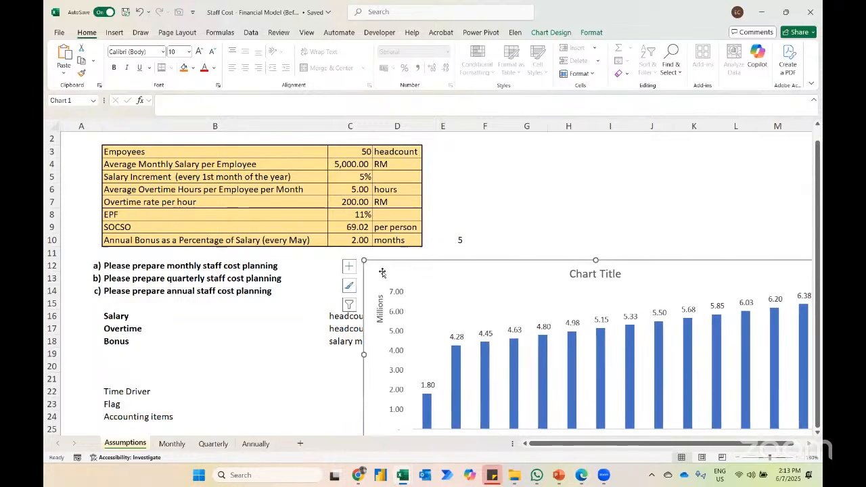
Step: Test the chart by setting the annual bonus in C10 to 10 months, and restore it to 2 months
left_click(344, 235)
type("10")
key("Return")
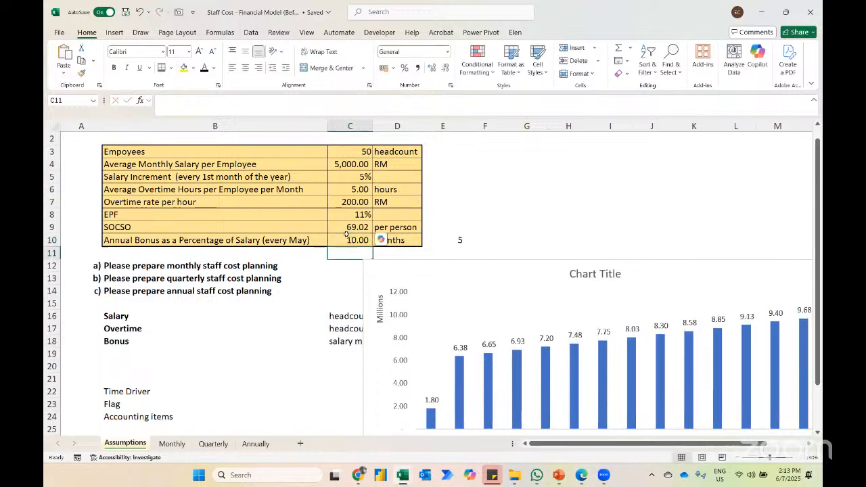
left_click(346, 235)
type("2")
key("Return")
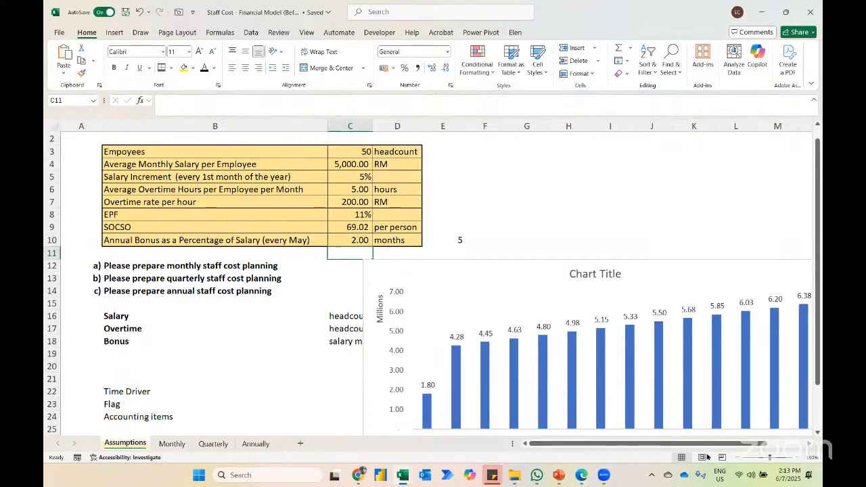
Step: Draw a spin button form control over F9:G10, beside the annual bonus row
left_click(739, 459)
left_click(738, 458)
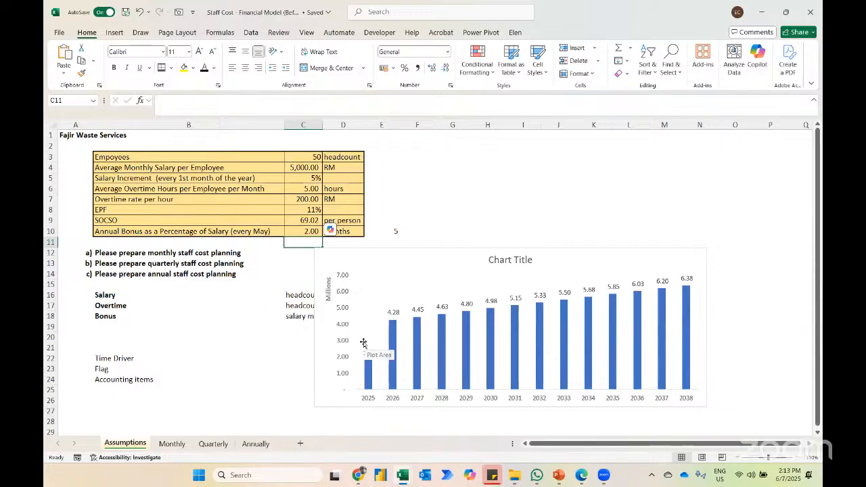
key("Up")
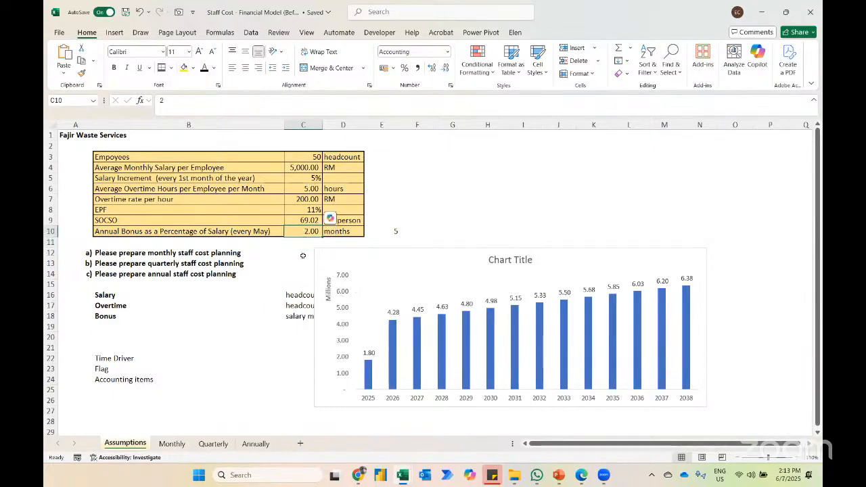
left_click(380, 32)
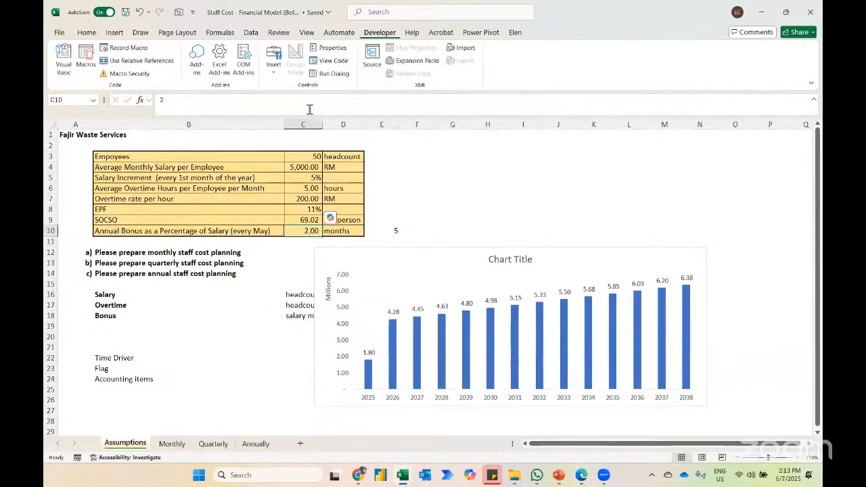
left_click(273, 65)
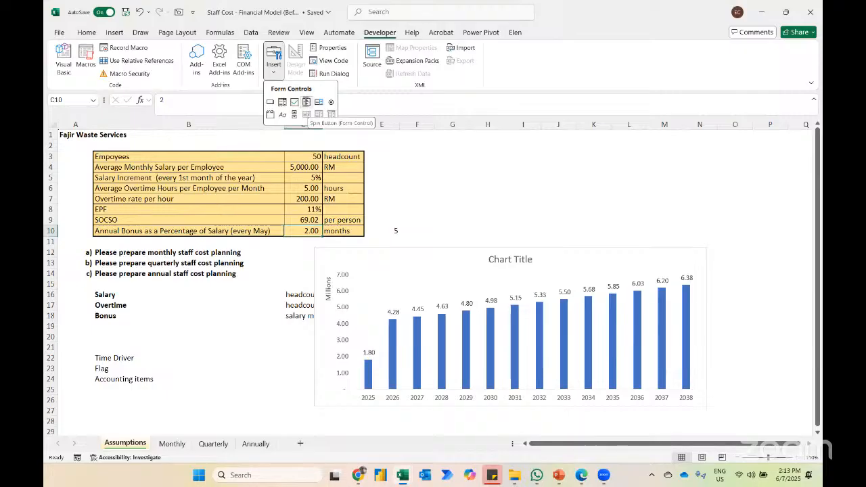
left_click(306, 101)
left_click_drag(408, 223, 460, 237)
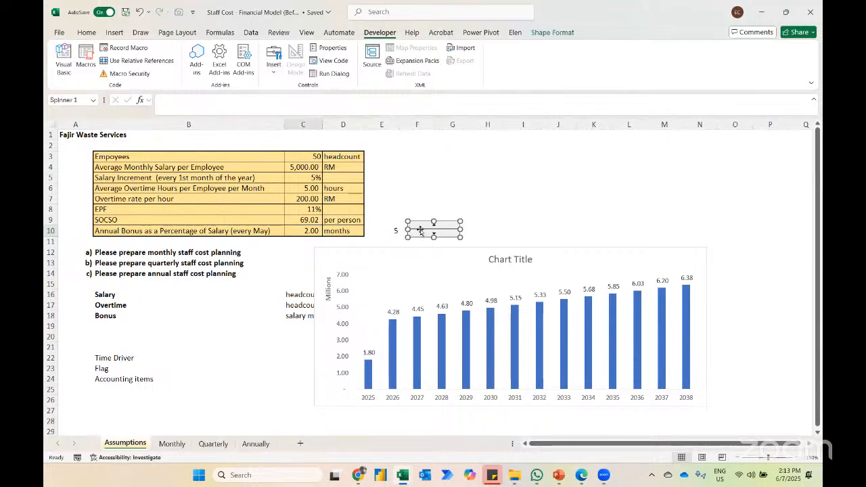
Step: Link the spin button to the annual bonus cell $C$10 and set its current value to 2
right_click(421, 230)
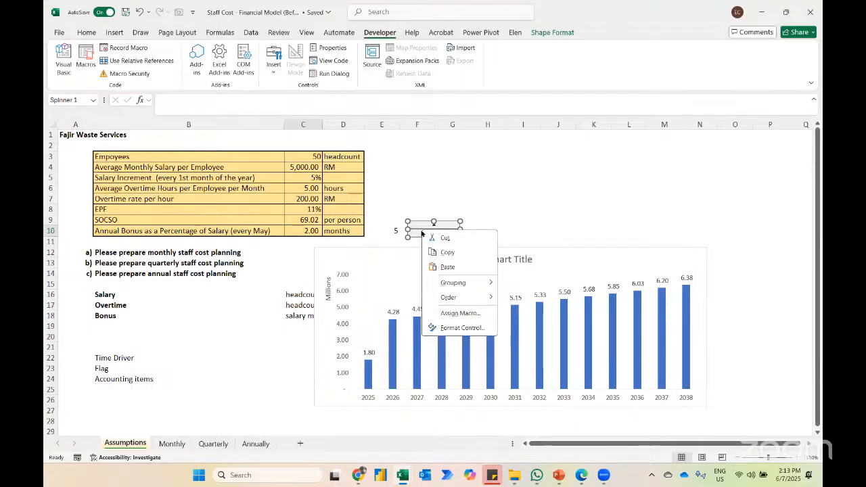
left_click(463, 327)
left_click(307, 250)
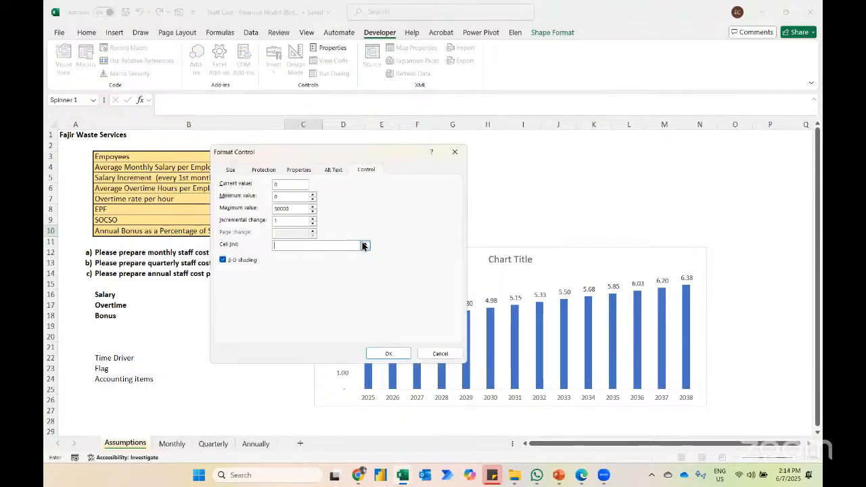
left_click(365, 246)
left_click(308, 233)
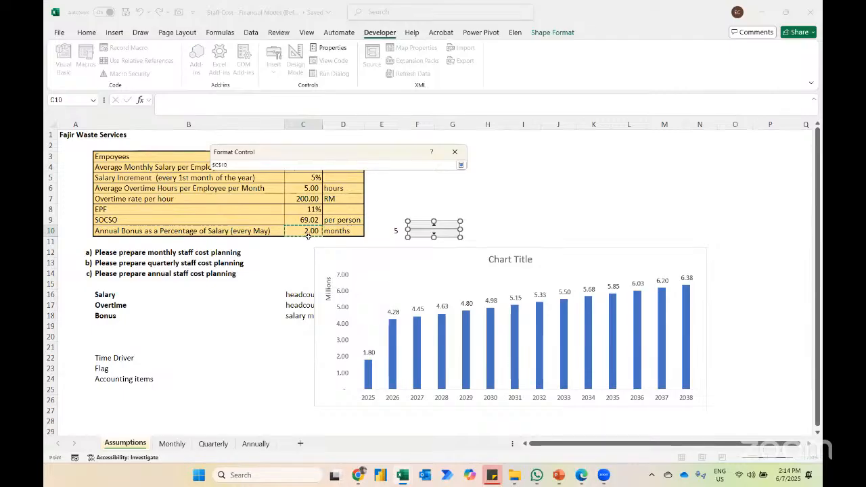
key("Return")
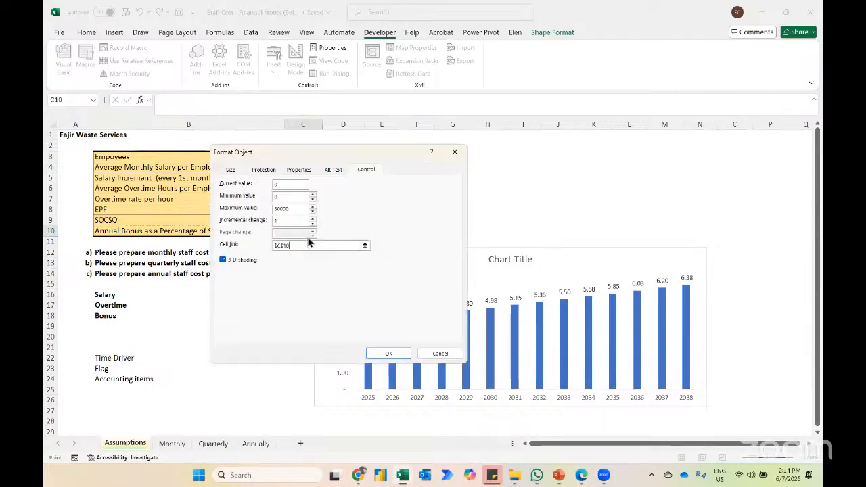
left_click(283, 186)
key("BackSpace")
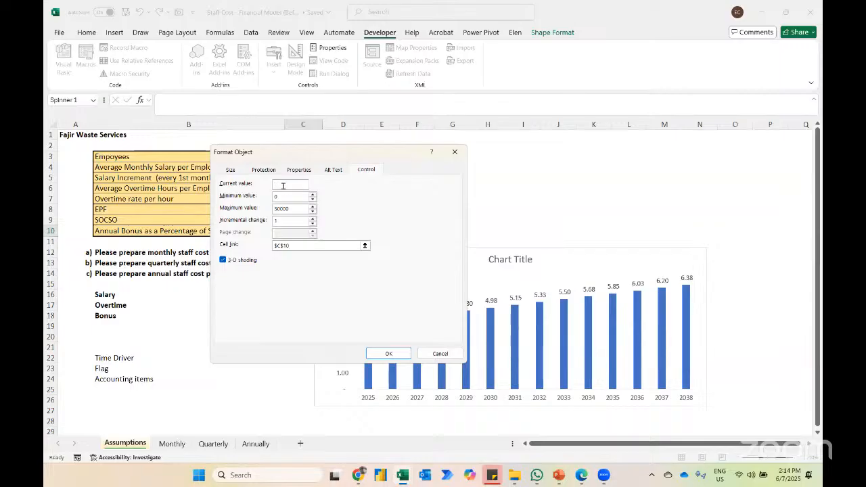
type("2")
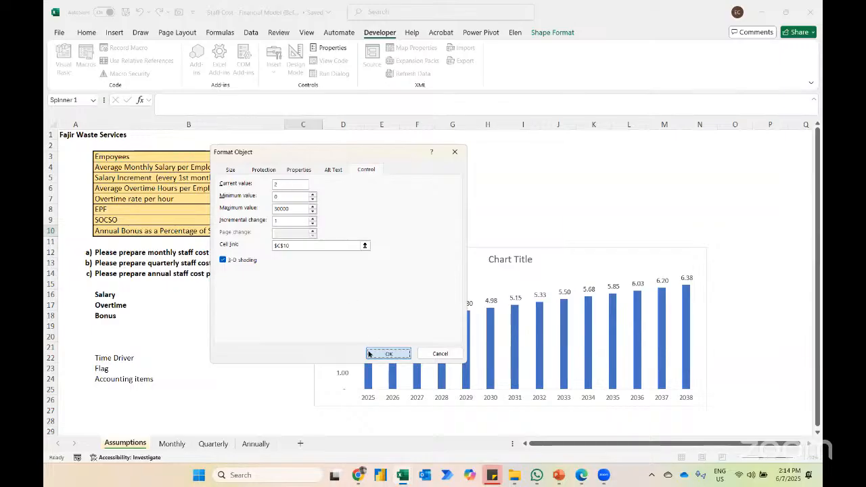
left_click(383, 353)
Step: Deselect the spin button and use it to raise the annual bonus to 3 months
left_click(285, 329)
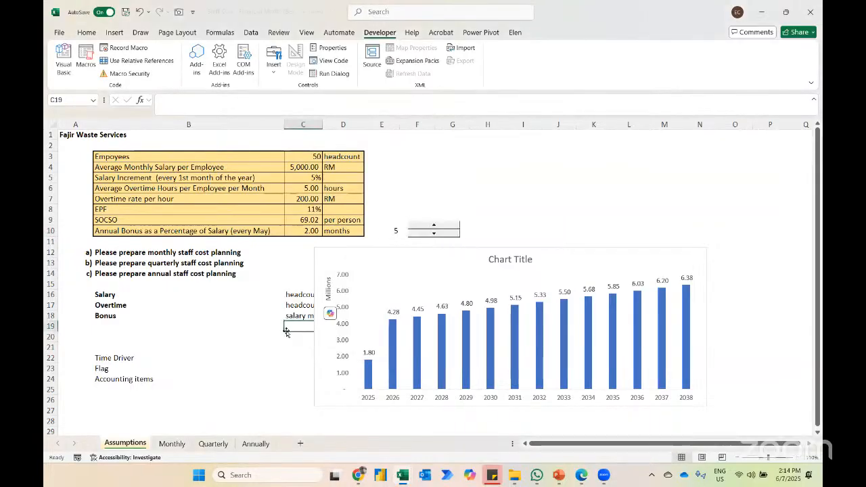
left_click(419, 227)
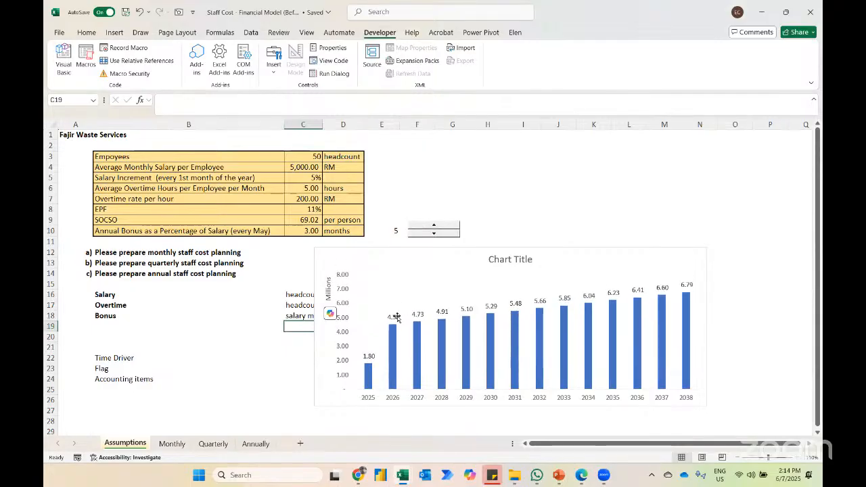
Step: Raise the annual bonus to 10 months with the spin button to test the chart's response
left_click(433, 227)
left_click(432, 226)
left_click(432, 227)
left_click(432, 227)
left_click(433, 227)
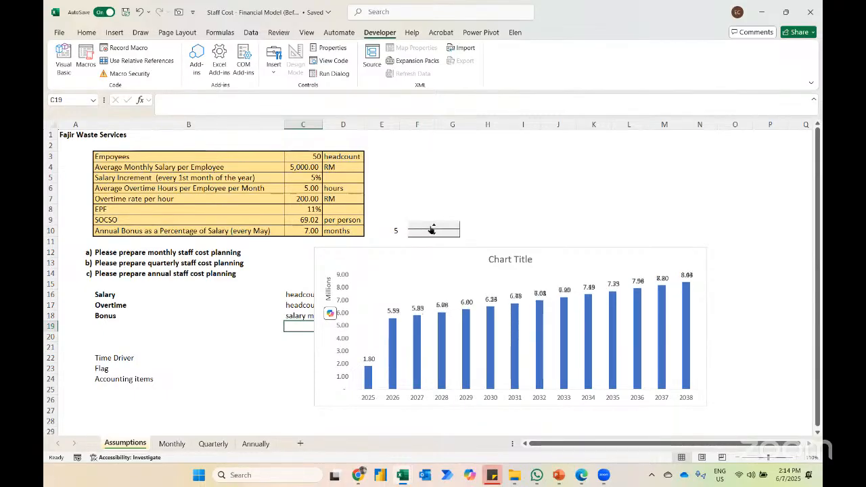
left_click(433, 227)
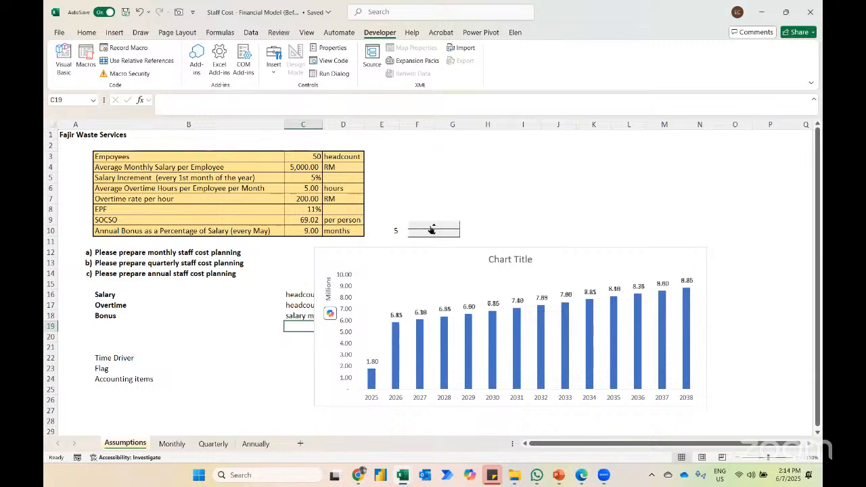
left_click(433, 226)
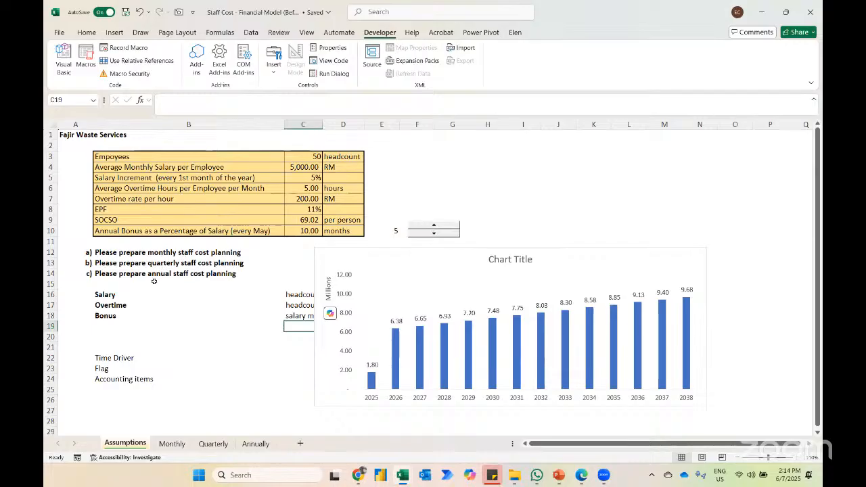
Step: Delete the End row from the Monthly sheet and undo the deletion
left_click(163, 444)
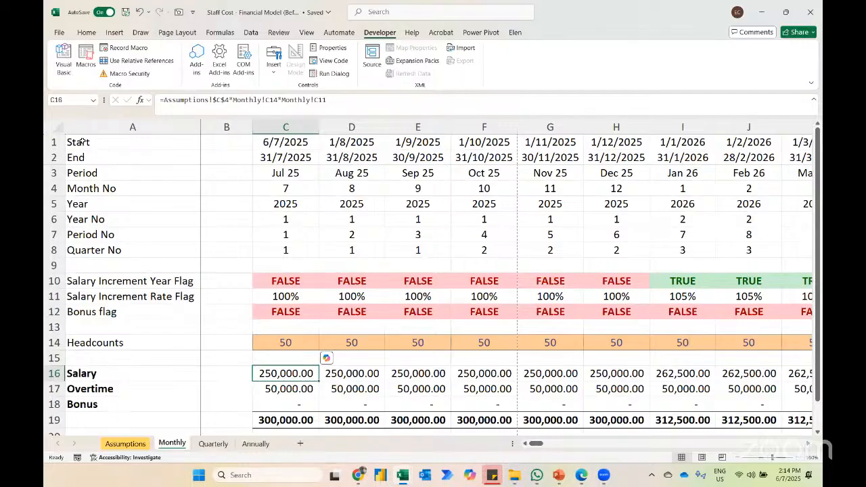
left_click(51, 158)
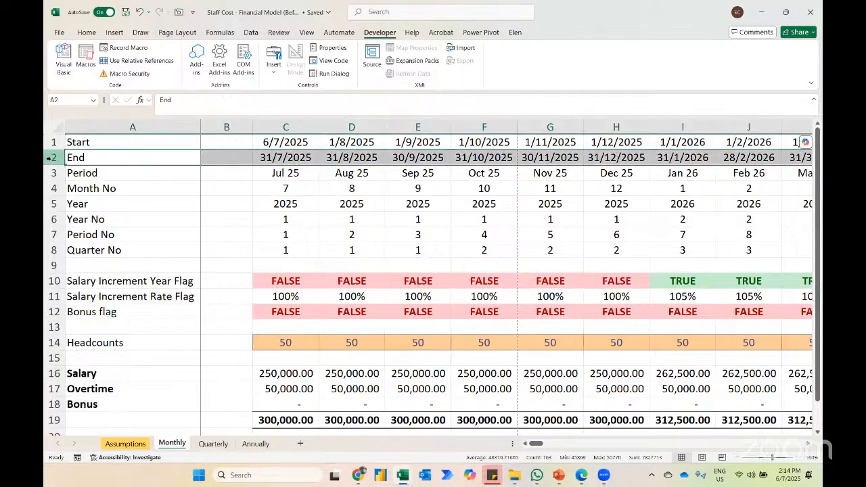
key("ctrl+minus")
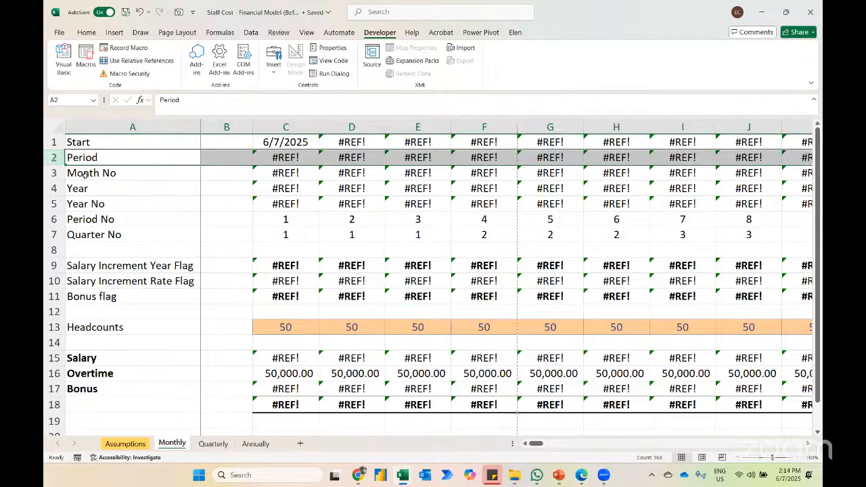
key("ctrl+z")
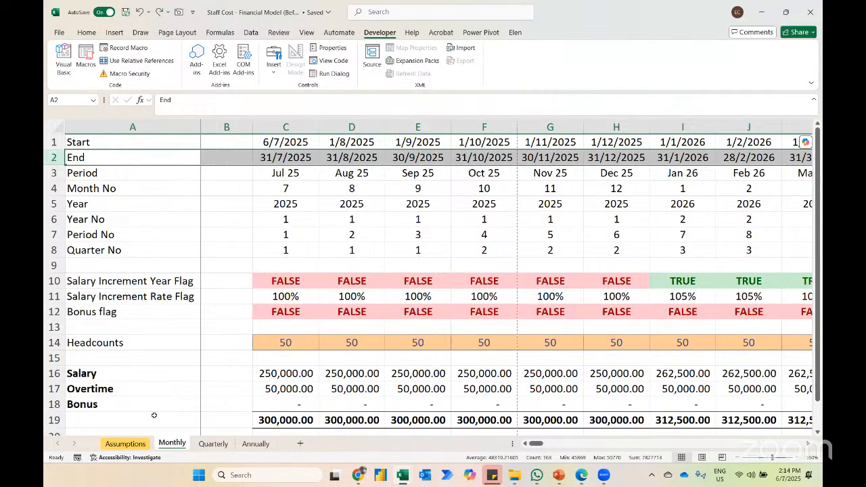
Step: On the Assumptions sheet, use the spin button to raise the annual bonus to 11 months and lower it to 6
left_click(125, 444)
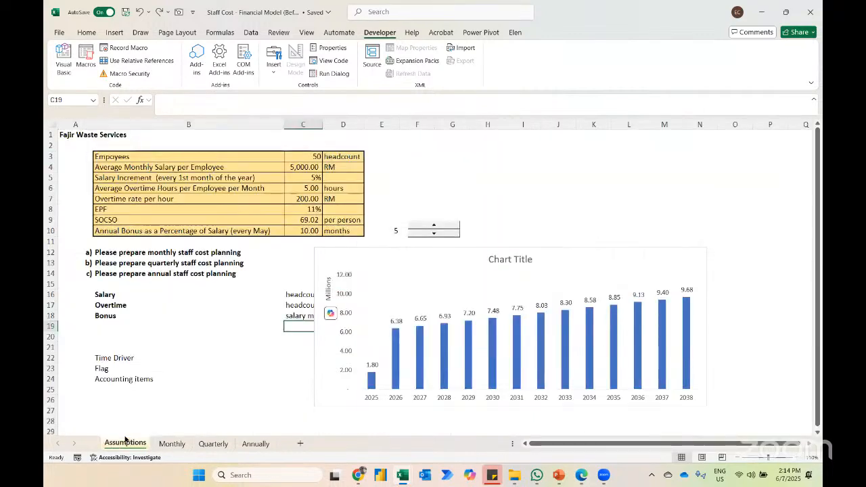
left_click(418, 228)
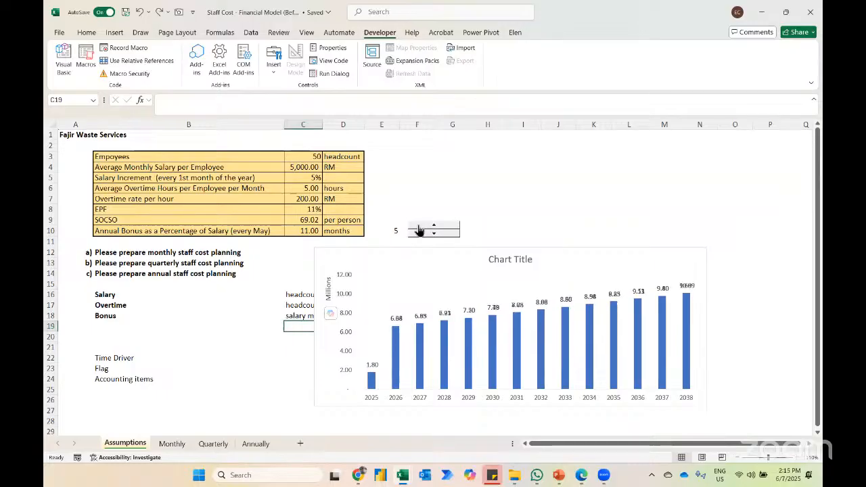
left_click(421, 236)
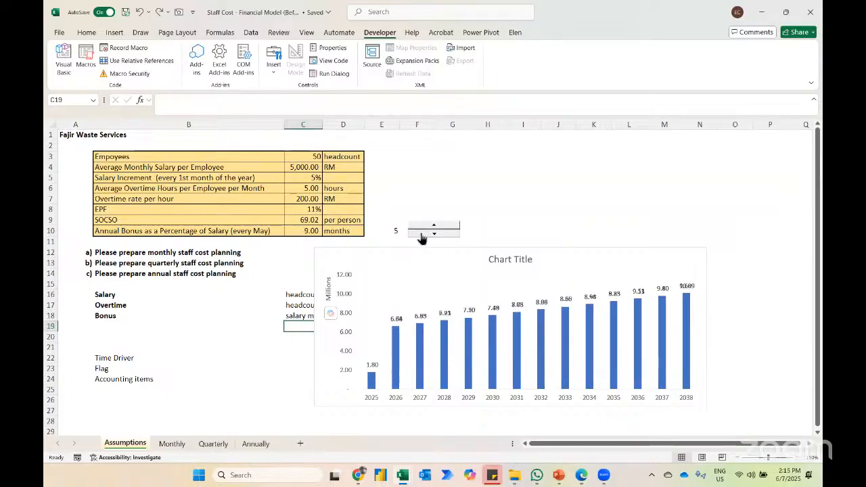
left_click(421, 236)
left_click(421, 236)
left_click(421, 235)
left_click(421, 236)
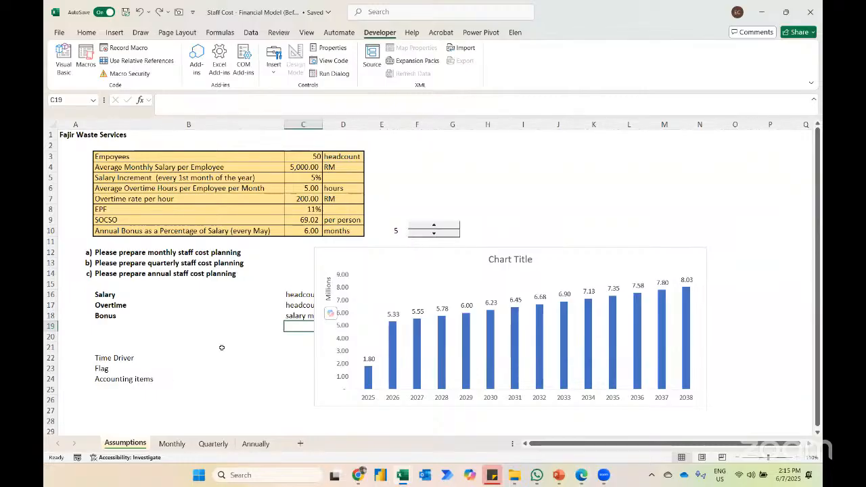
Step: Try headcounts of 100 for Jul 25 and 49 for Aug 25 on the Monthly sheet
left_click(171, 447)
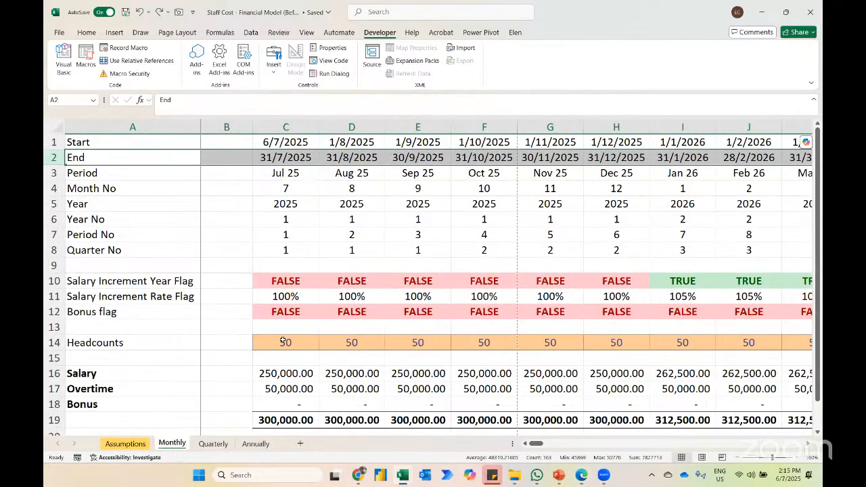
type("100")
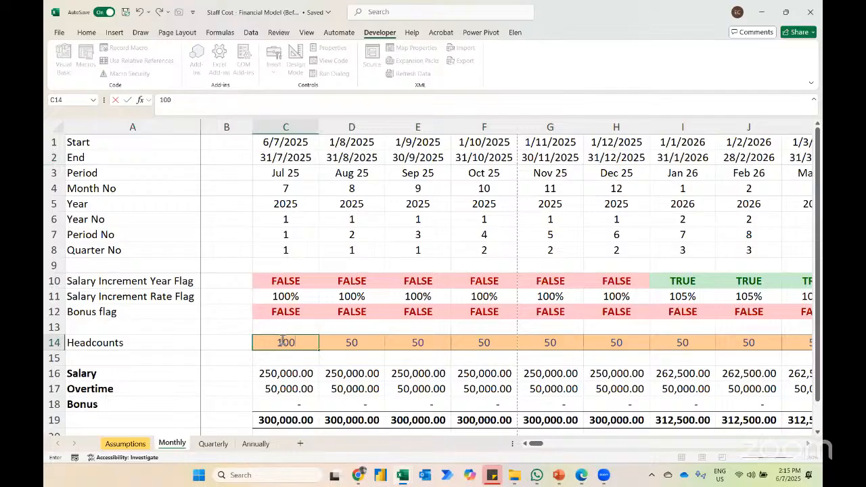
key("Return")
key("Up")
key("Right")
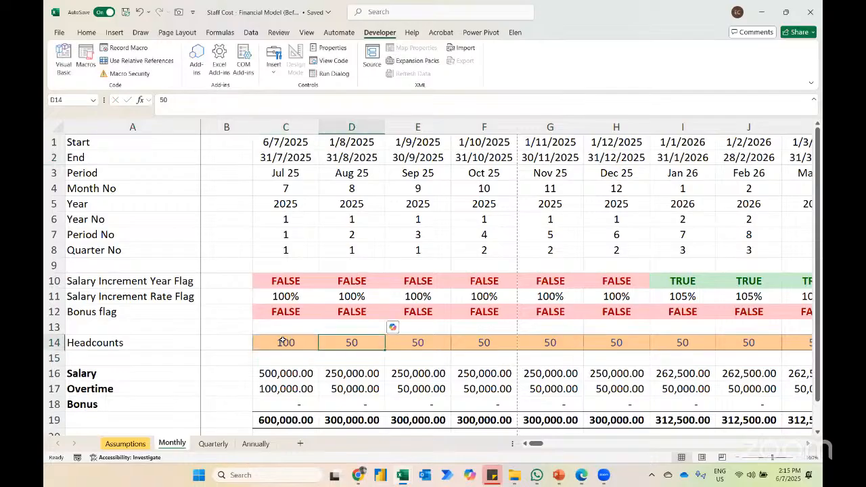
type("49")
key("Return")
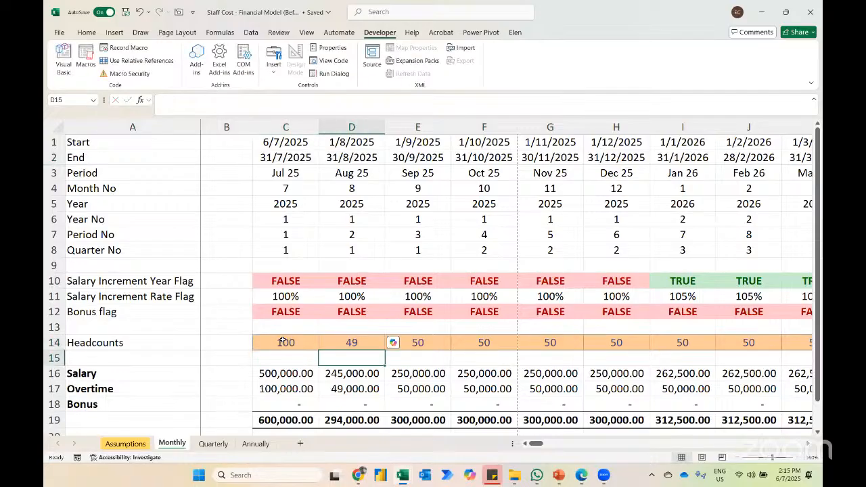
Step: Undo the Aug 25 and Jul 25 headcount changes
left_click(283, 343)
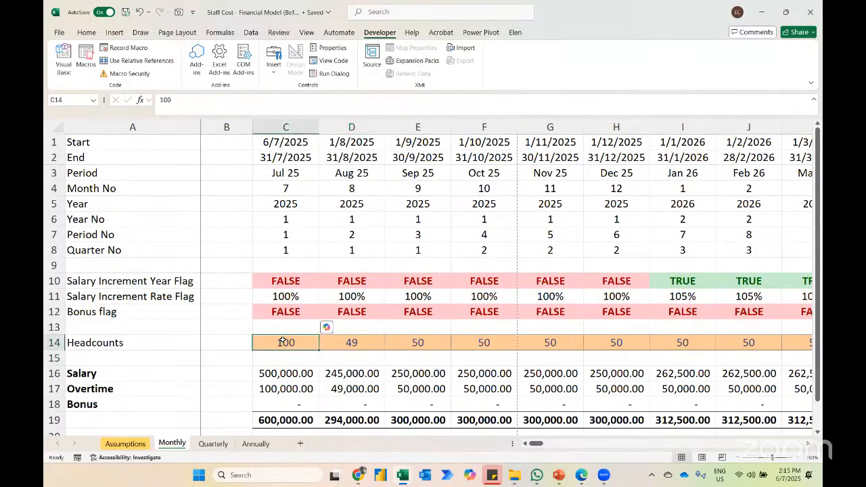
key("ctrl+z")
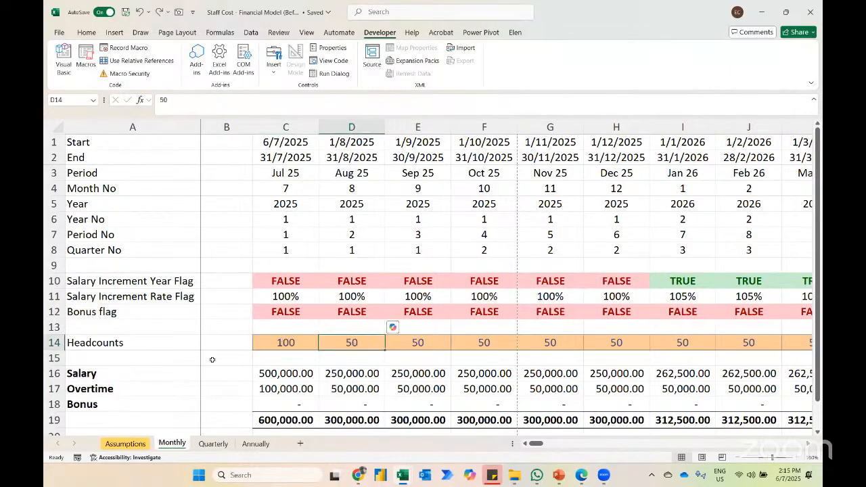
key("ctrl+z")
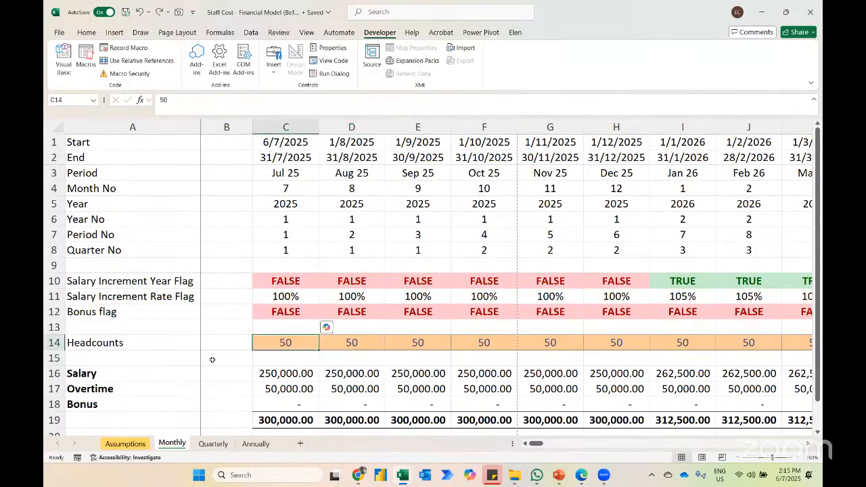
Step: Add the note "10 different department" in E3 on the Assumptions sheet, beside the employee headcount
left_click(126, 443)
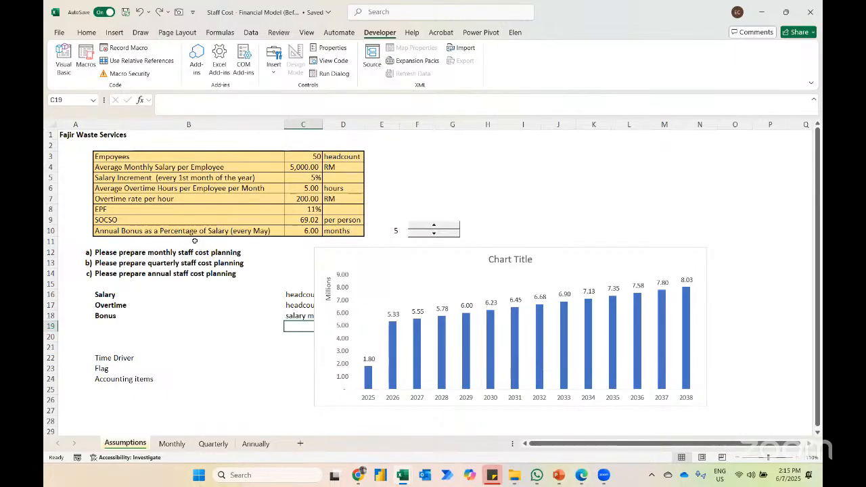
left_click(388, 154)
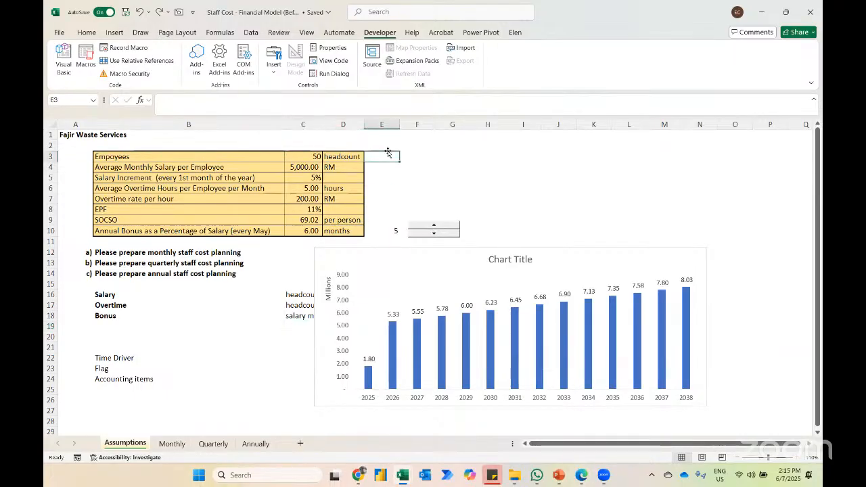
type("10 diffe")
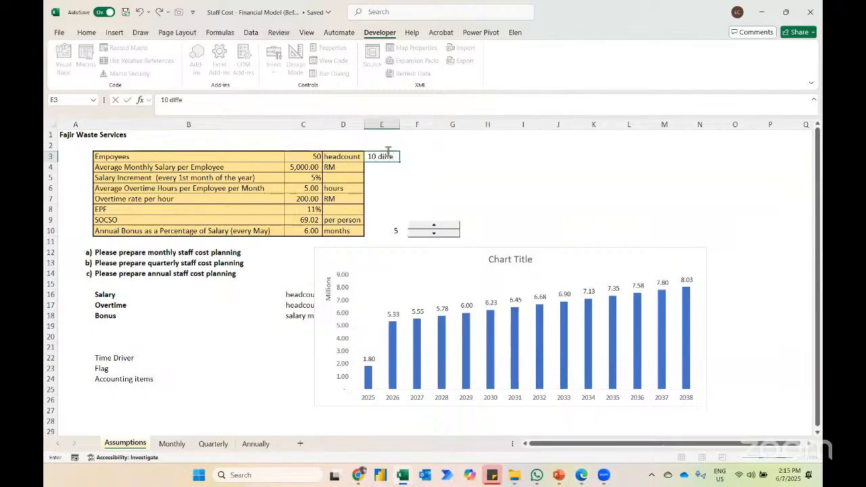
type("rent department")
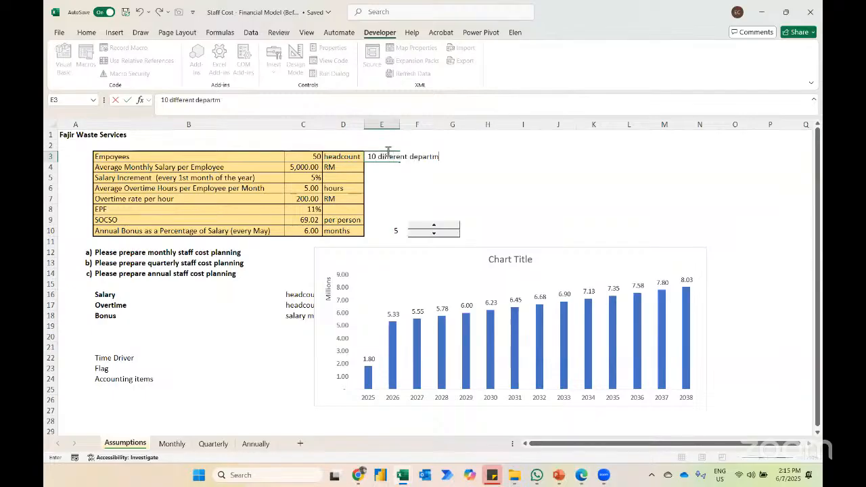
key("Return")
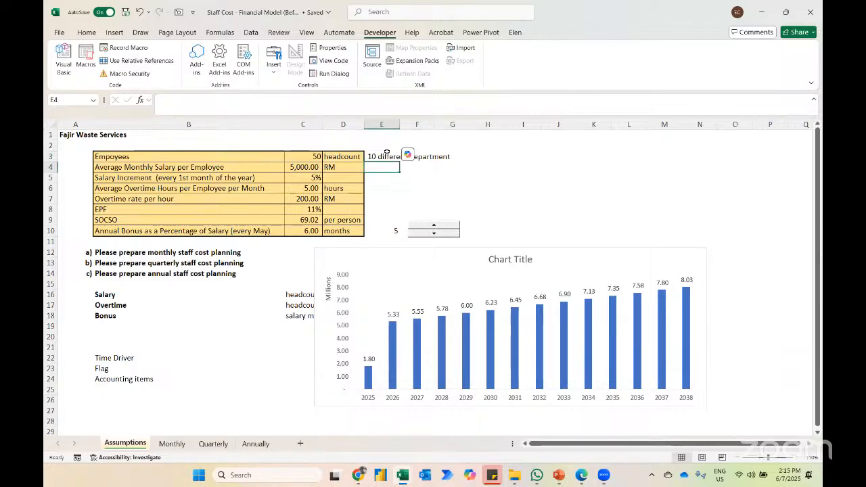
key("Down")
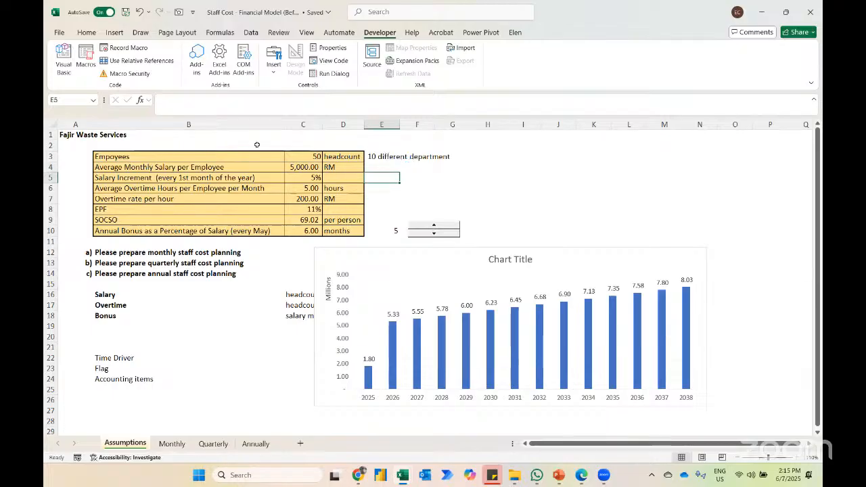
key("Up")
key("Left")
key("Left")
key("Left")
key("Left")
key("Right")
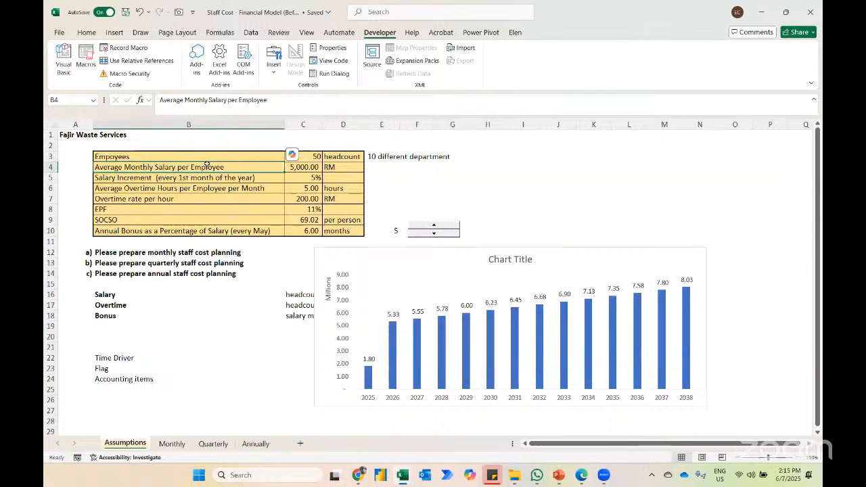
Step: List the staff categories Director, Top Mgmt, Executives and Non Executives in B30:B33 of the Assumptions sheet
scroll(242, 304, "down", 2)
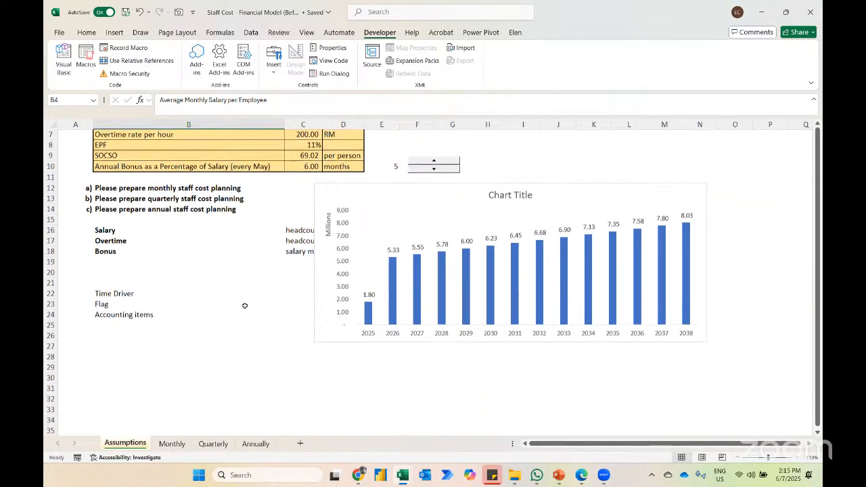
left_click(194, 377)
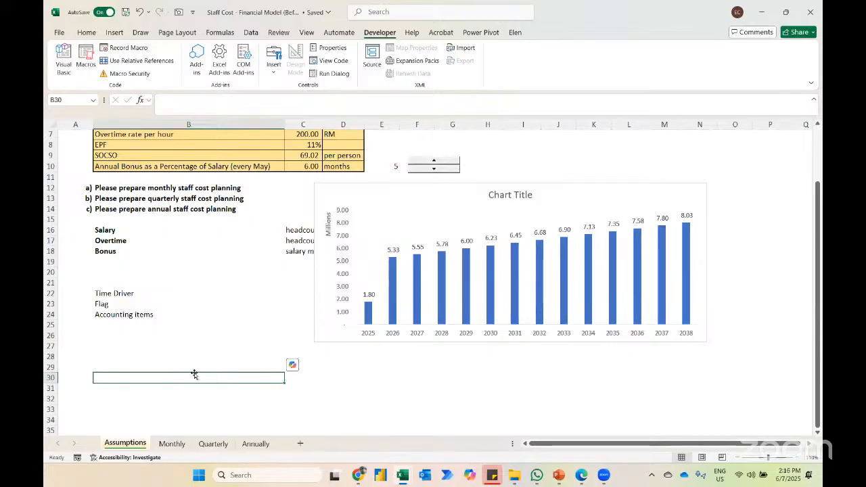
type("Director")
key("Return")
type("Top Mgmr")
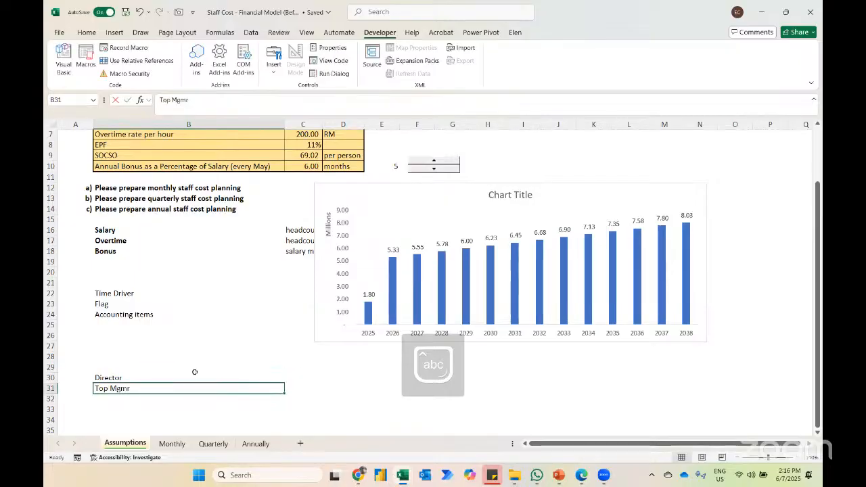
key("BackSpace")
type("t")
key("Return")
type("Executives")
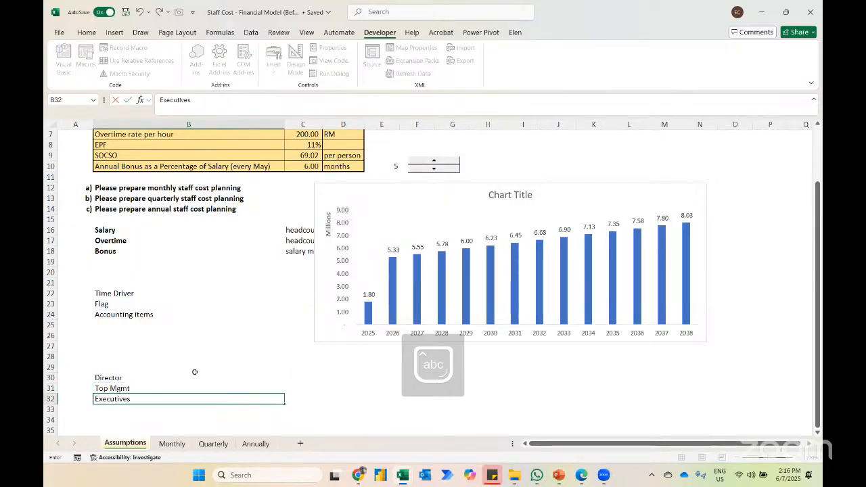
key("Return")
type("Non")
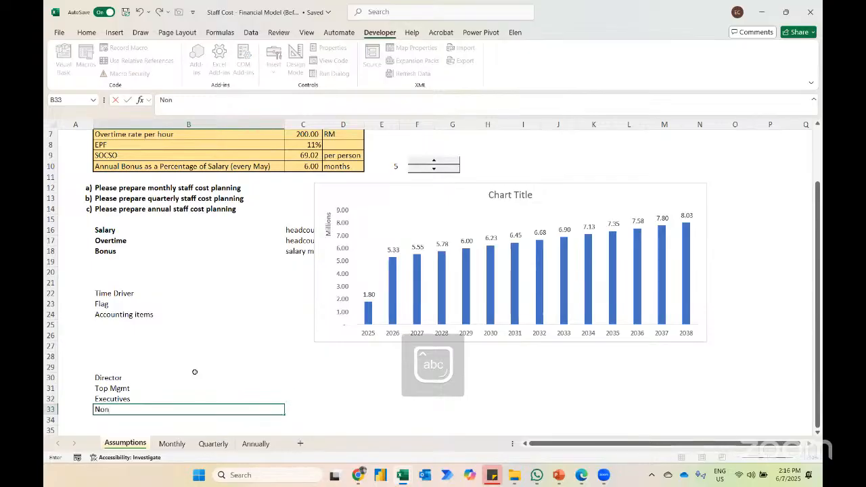
type(" Executives")
key("Return")
Step: Review the staff category list against the average monthly salary and salary increment assumptions
scroll(195, 366, "up", 2)
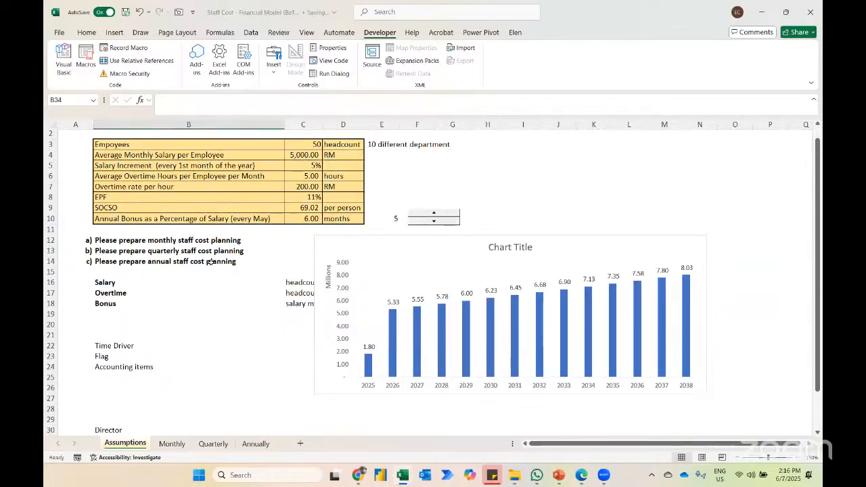
scroll(163, 299, "down", 2)
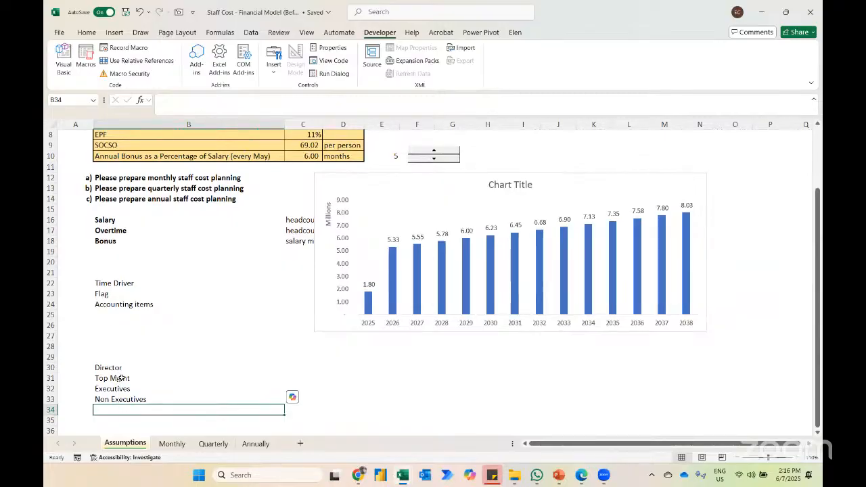
scroll(122, 377, "up", 1)
scroll(122, 377, "up", 2)
left_click(313, 168)
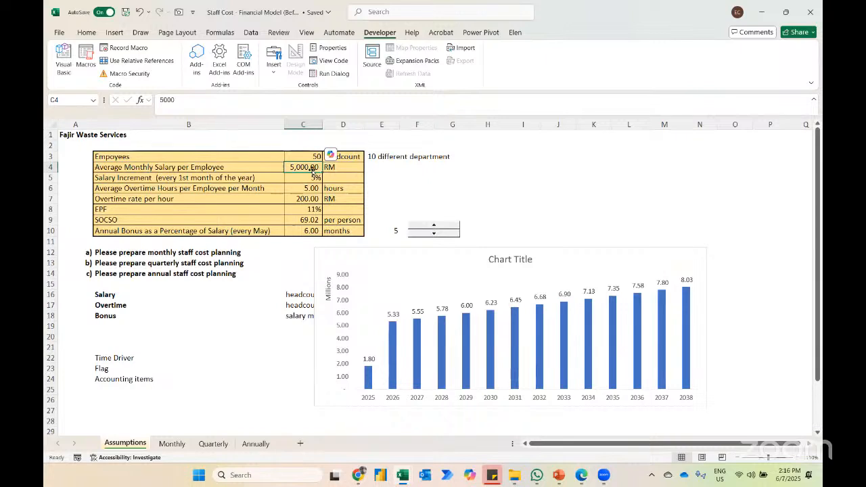
key("Down")
key("Left")
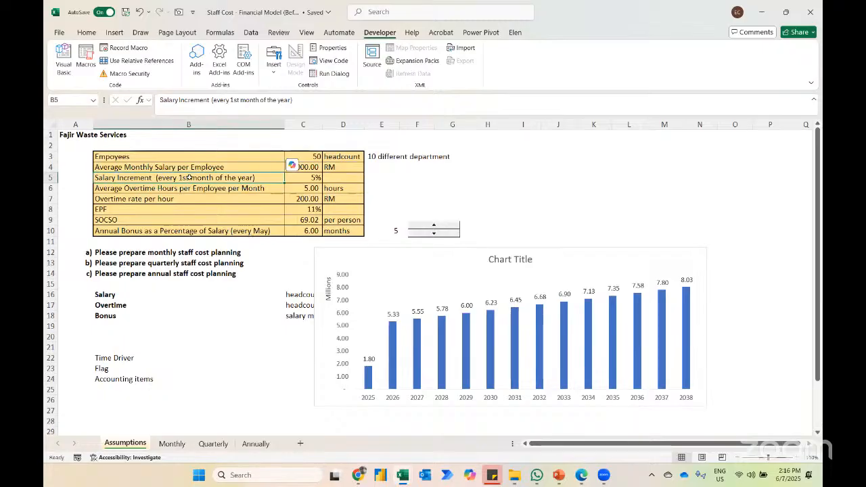
key("Right")
Step: Add the note "July , Feb" in F5 of the Assumptions sheet, in the salary increment row
key("Right")
key("Right")
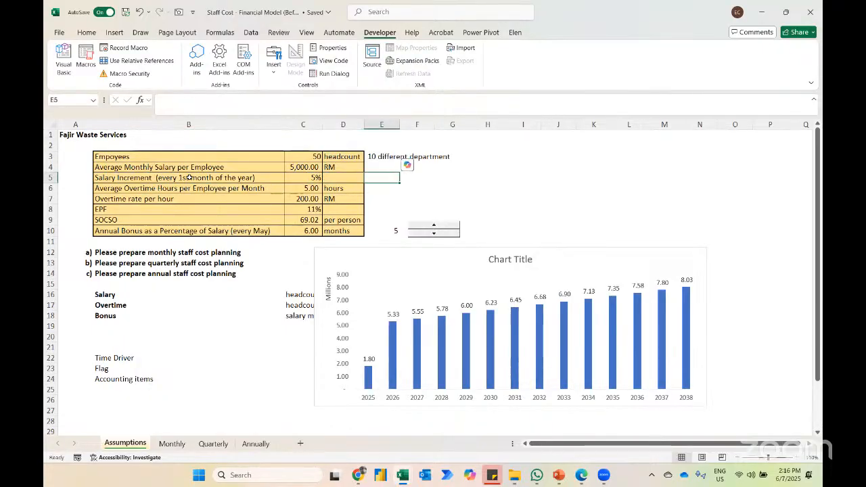
key("Right")
key("Caps_Lock")
type("JUL")
key("BackSpace")
key("BackSpace")
key("Caps_Lock")
type("u")
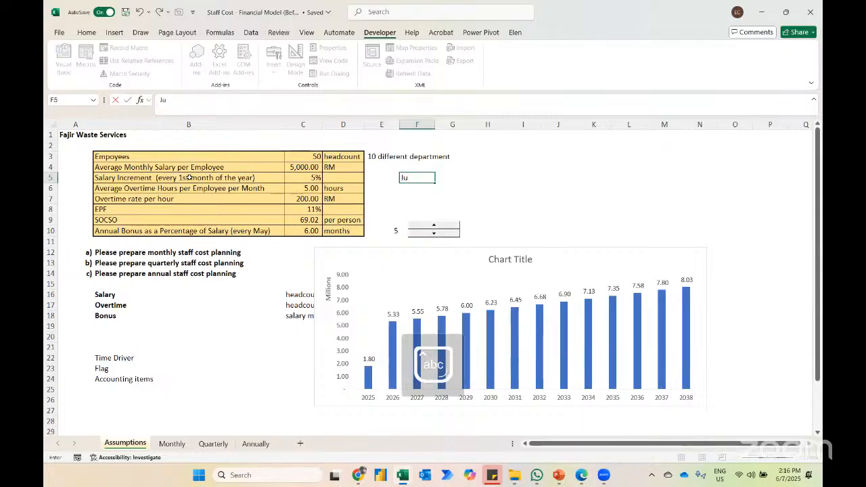
type("ly , Feb")
key("ctrl+Return")
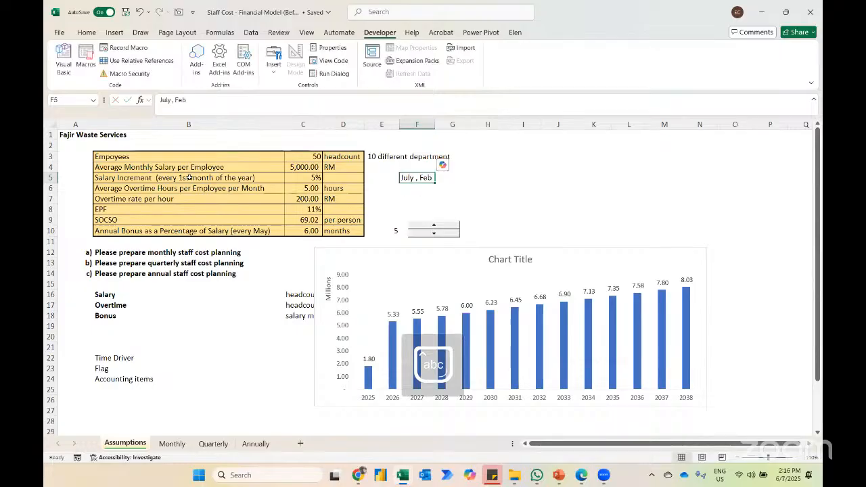
Step: Review the assumptions from the salary increment rate down through EPF and SOCSO to the annual bonus
key("Left")
key("Left")
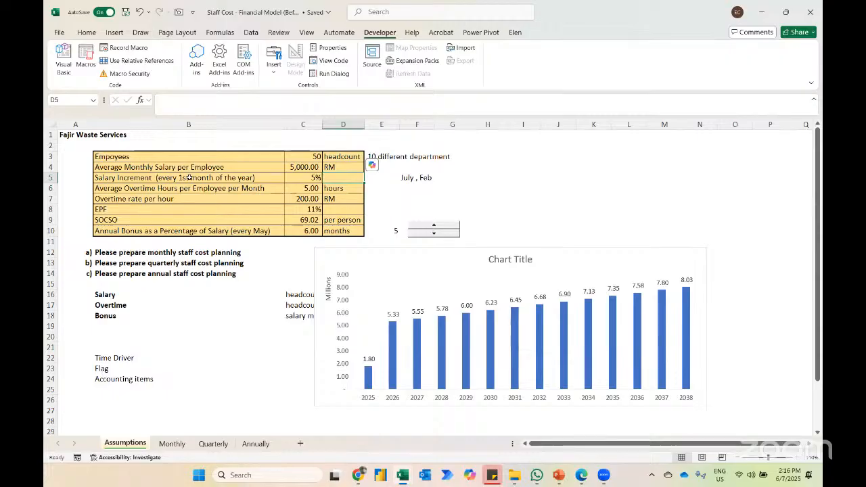
key("Left")
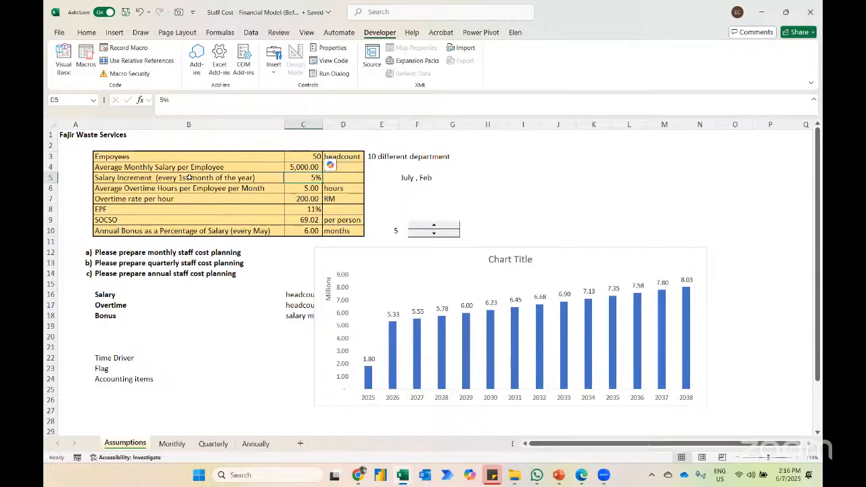
key("Down")
key("Down")
key("Down")
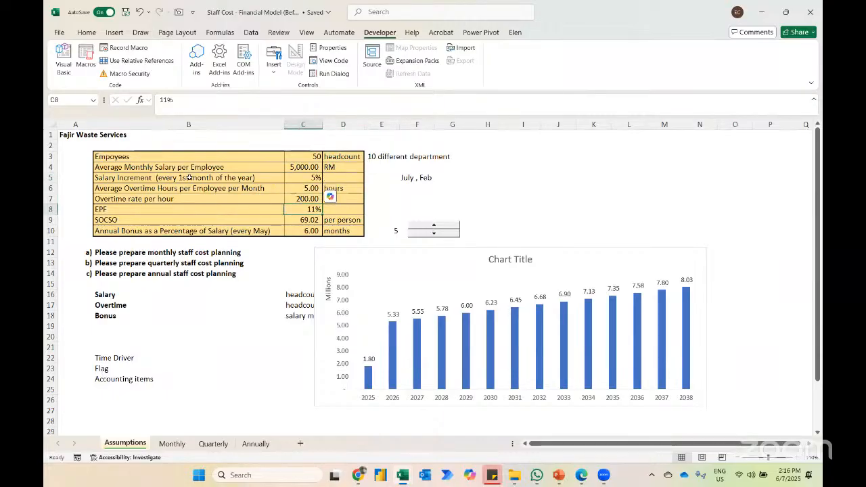
key("Down")
key("Down")
key("Left")
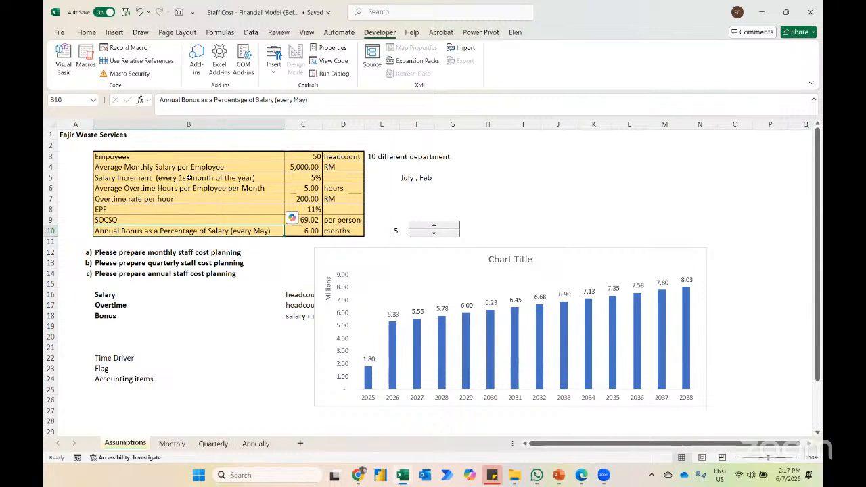
Step: Compare the employee headcount and its department note with the staff category list in B30:B33
left_click(313, 156)
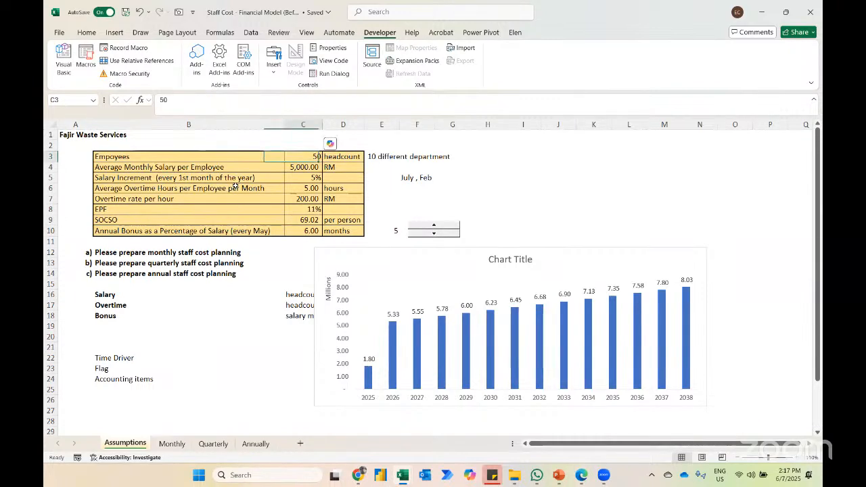
key("Right")
key("Right")
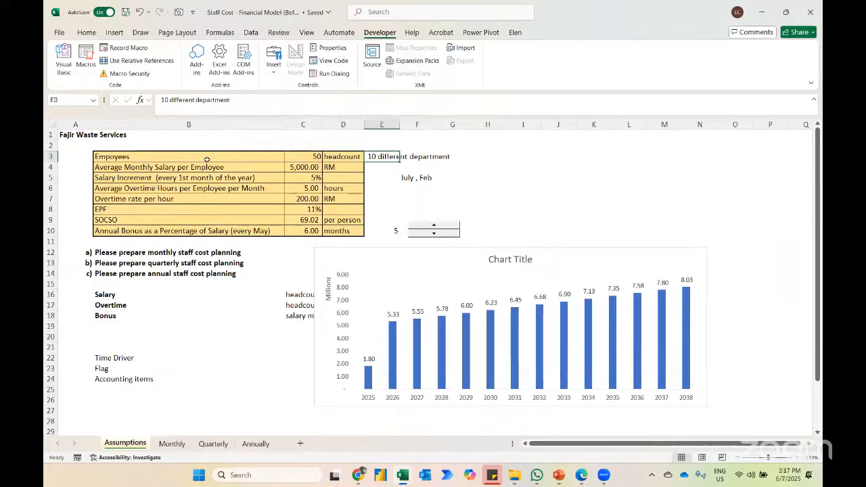
scroll(177, 230, "down", 4)
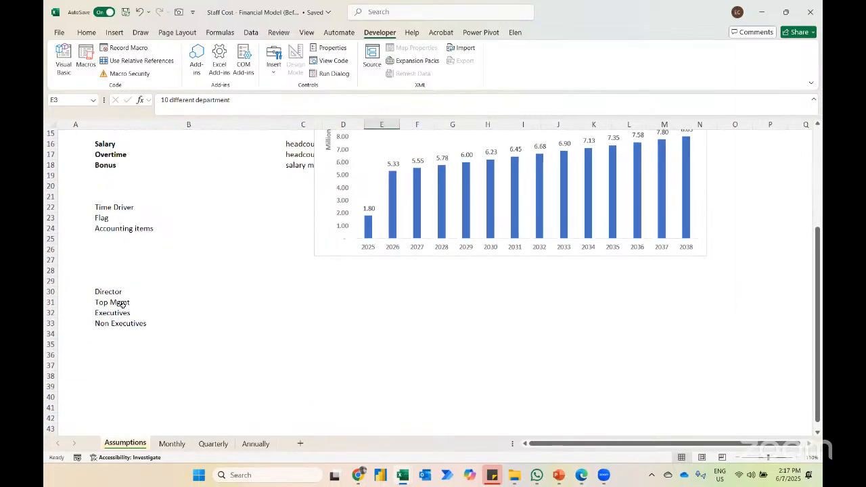
scroll(121, 304, "up", 5)
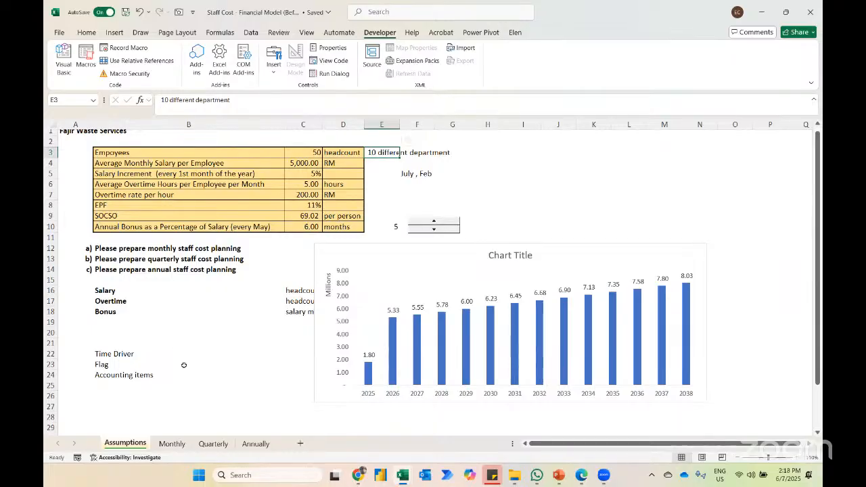
Step: Look through the Monthly, Quarterly and Annually sheets and return to the Assumptions sheet
left_click(171, 444)
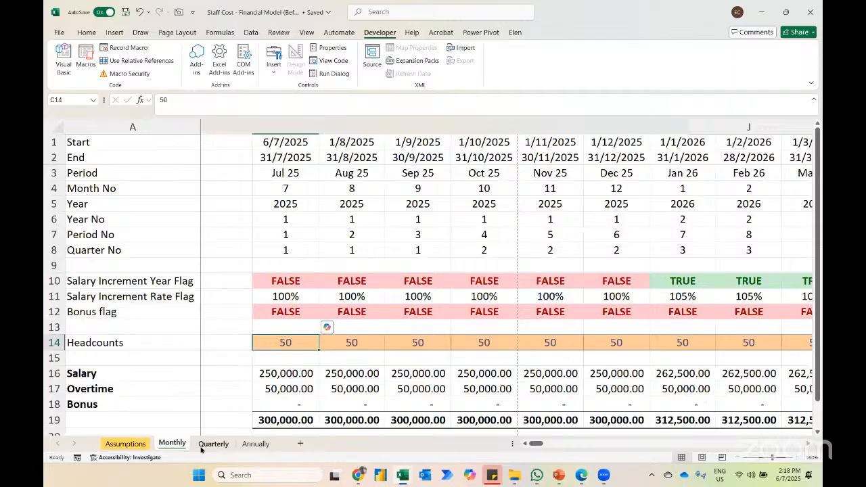
left_click(214, 444)
left_click(243, 444)
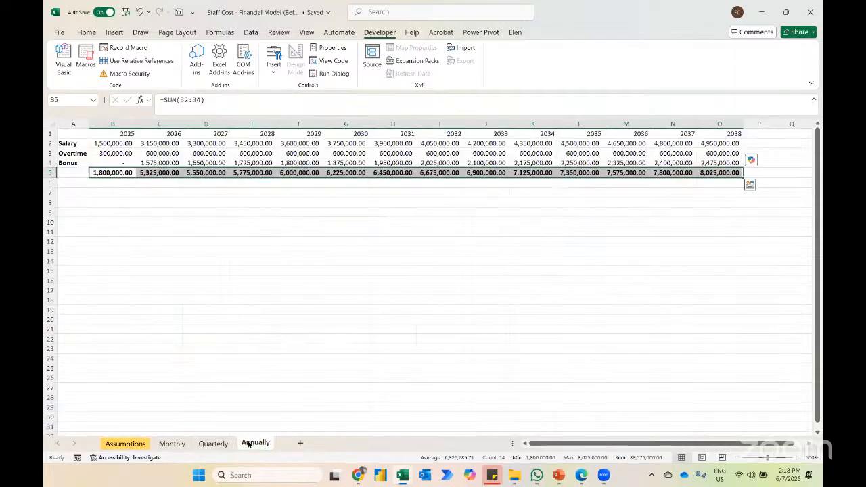
left_click(125, 444)
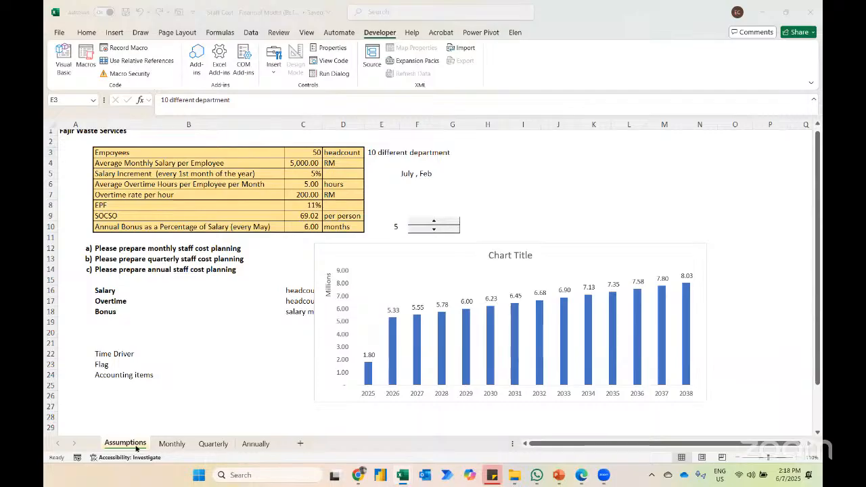
Step: Open the workbook "File 3 - Highway Case Study - completed" from the desktop folder "9th July 2025 - Day 2" and show its Question sheet
key("alt+Tab")
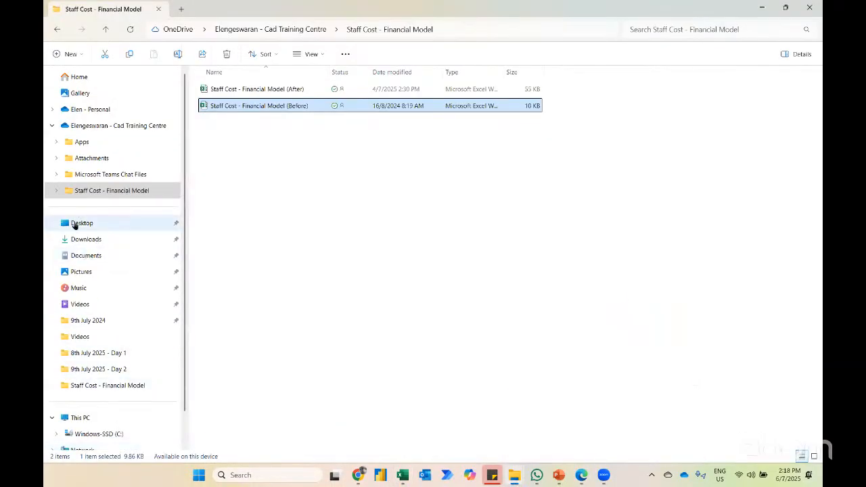
left_click(74, 225)
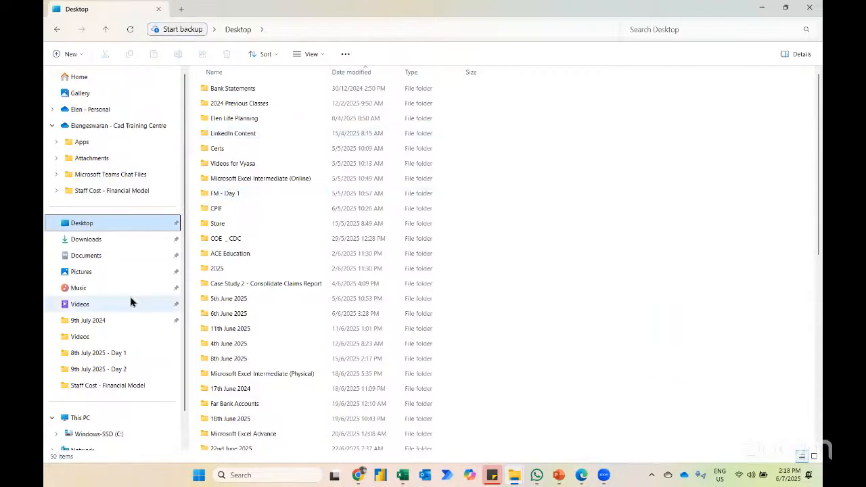
key("super+d")
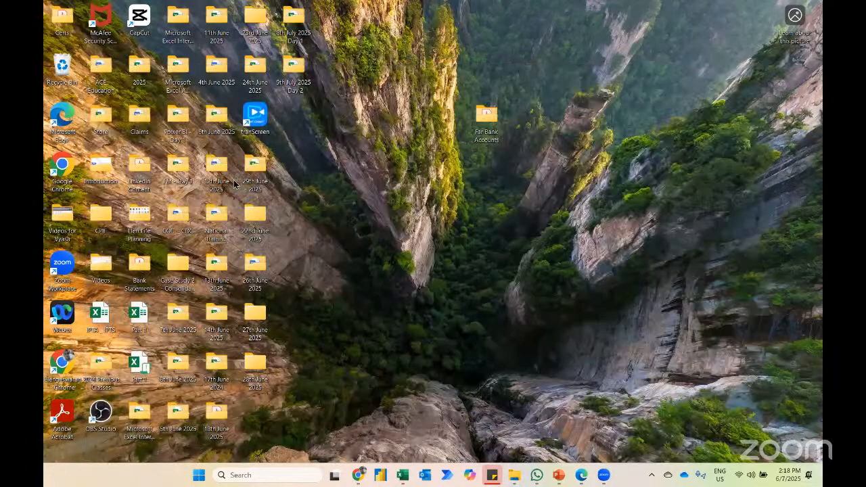
double_click(294, 67)
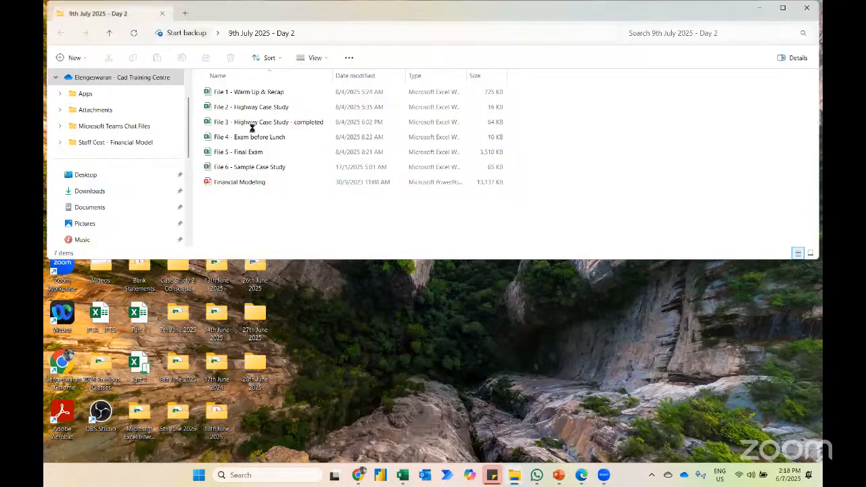
left_click(252, 125)
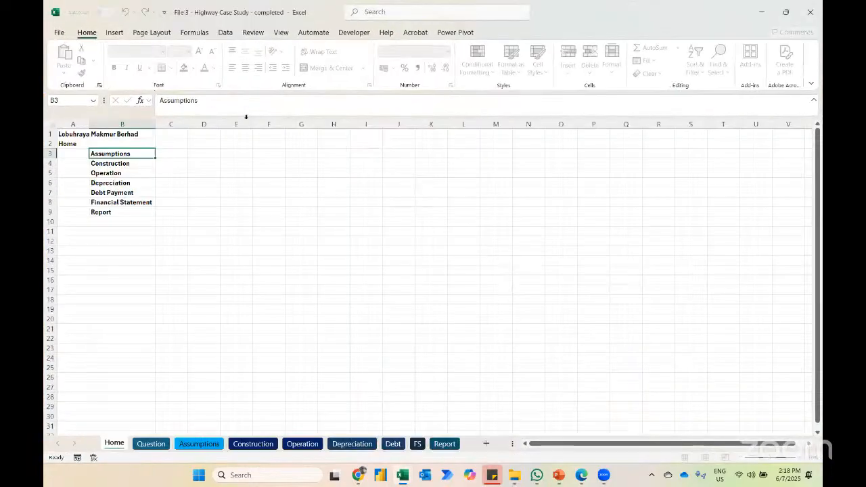
left_click(151, 445)
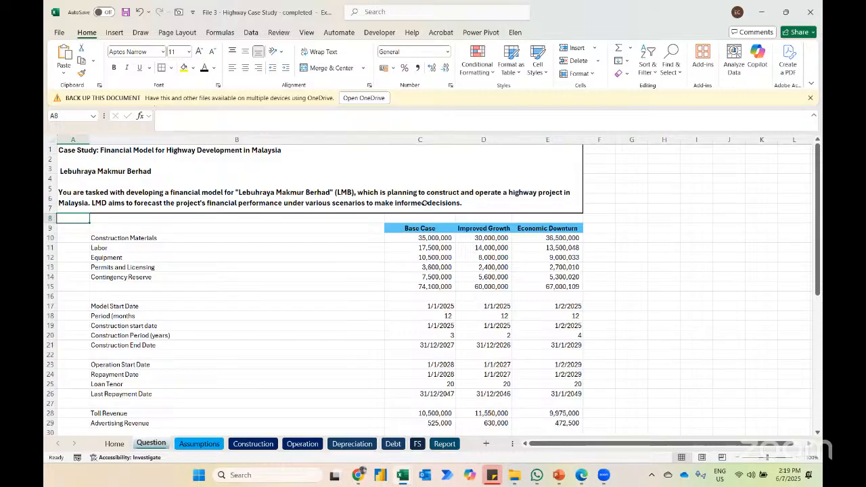
Step: Switch to Chrome, search Google for "highway from india to thailand" and read the AI Overview
key("alt+Tab")
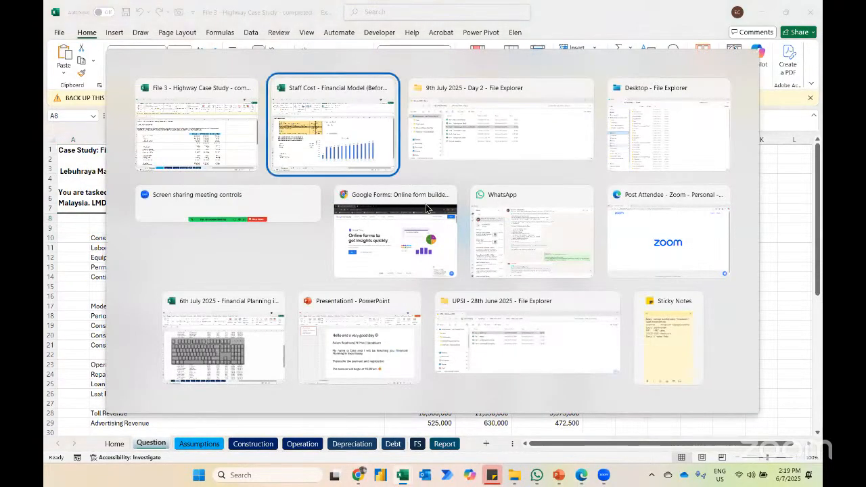
left_click(426, 208)
type("highway from i")
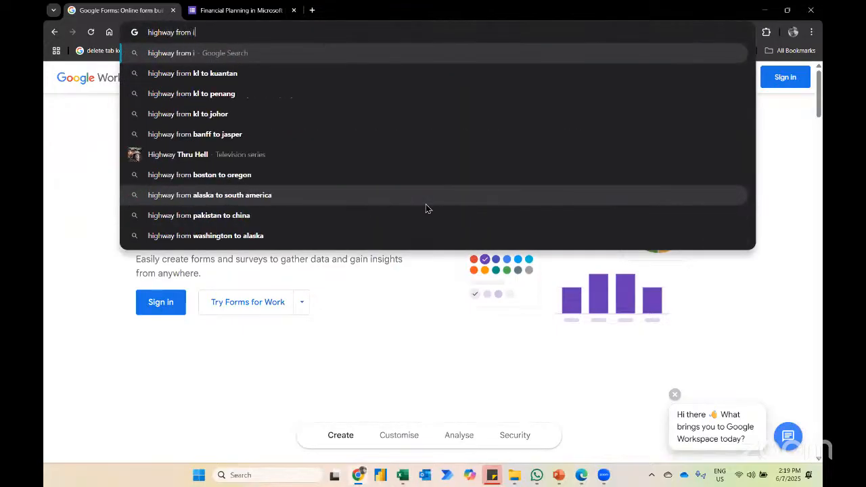
type("ndia")
key("Return")
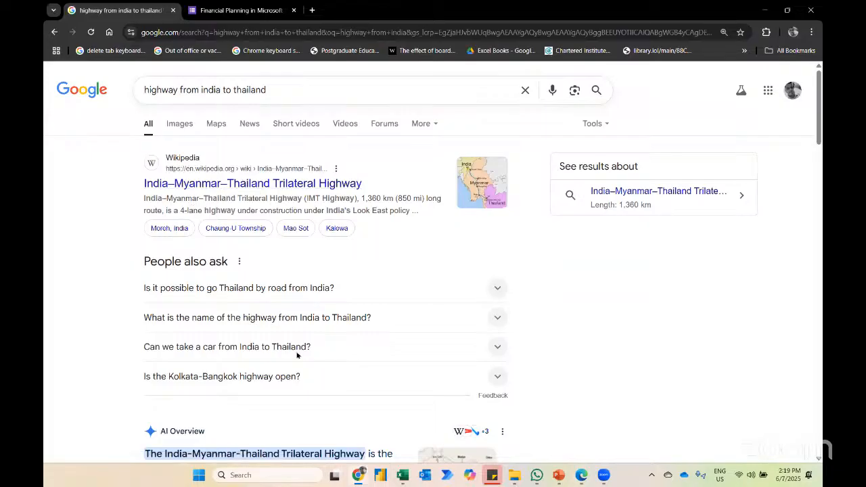
scroll(297, 355, "down", 2)
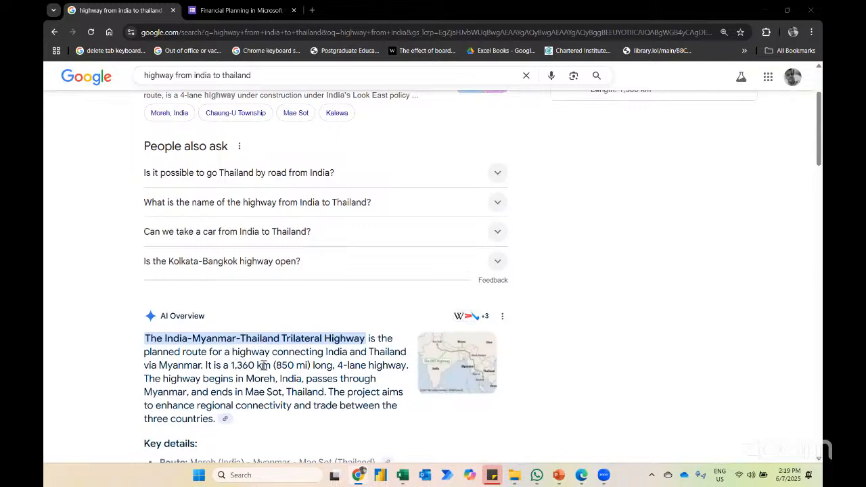
Step: Return to the highway case study in Excel and examine the Question sheet's revenue, cost and growth rate inputs per scenario
key("alt+Tab")
scroll(194, 374, "down", 2)
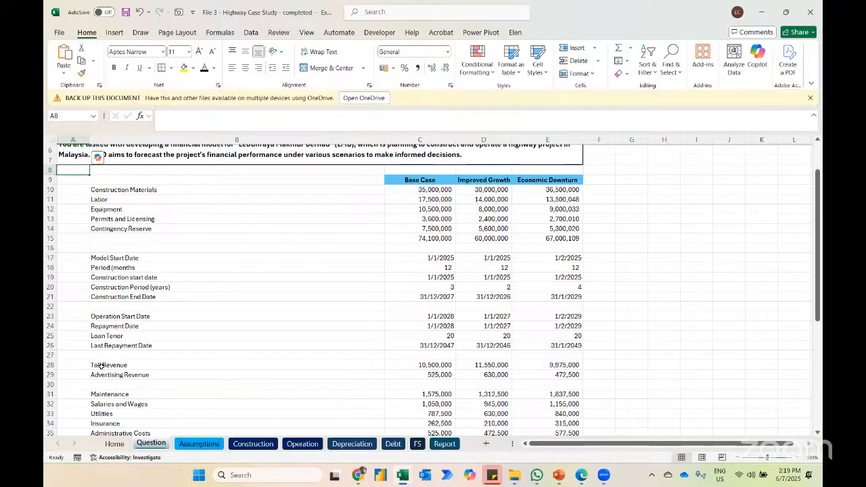
left_click(100, 374)
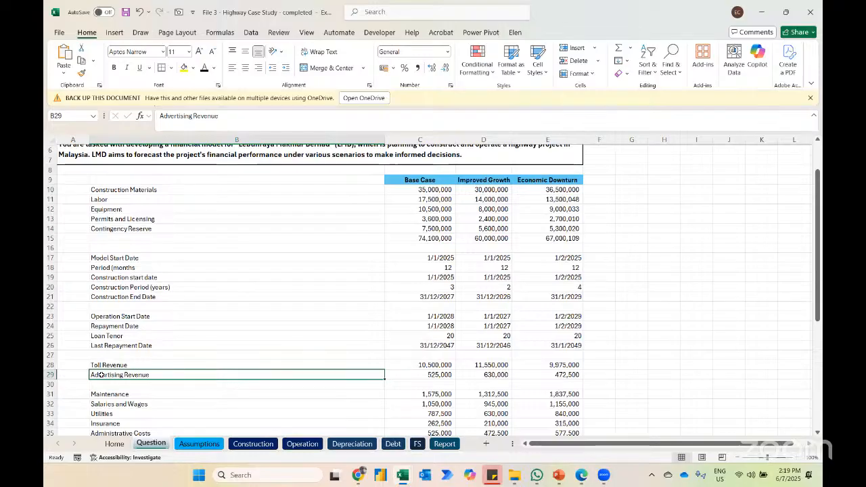
scroll(108, 369, "down", 2)
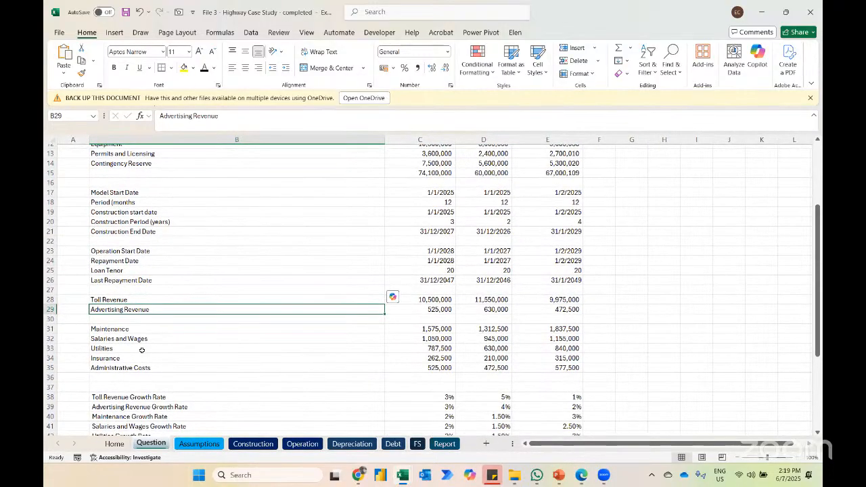
scroll(142, 350, "down", 2)
Step: Examine the loan and equity financing blocks on the Construction sheet, including the 2025 loan injection formula
left_click(243, 445)
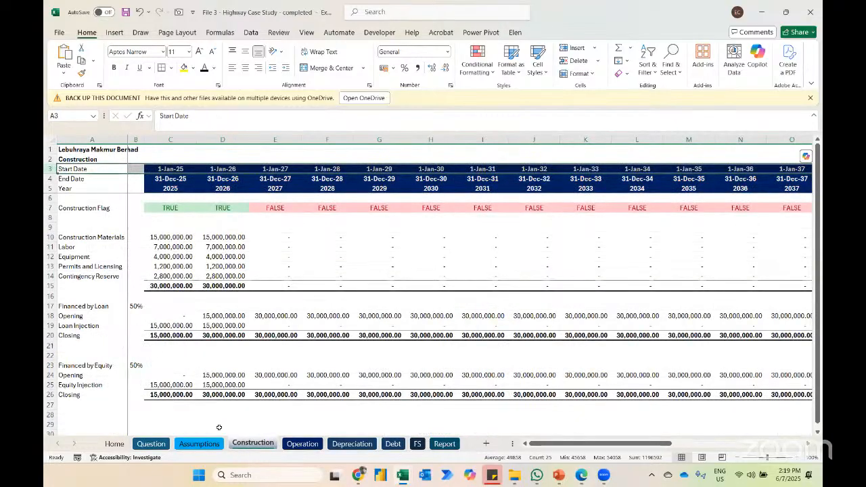
left_click(82, 316)
key("Down")
key("Right")
key("Right")
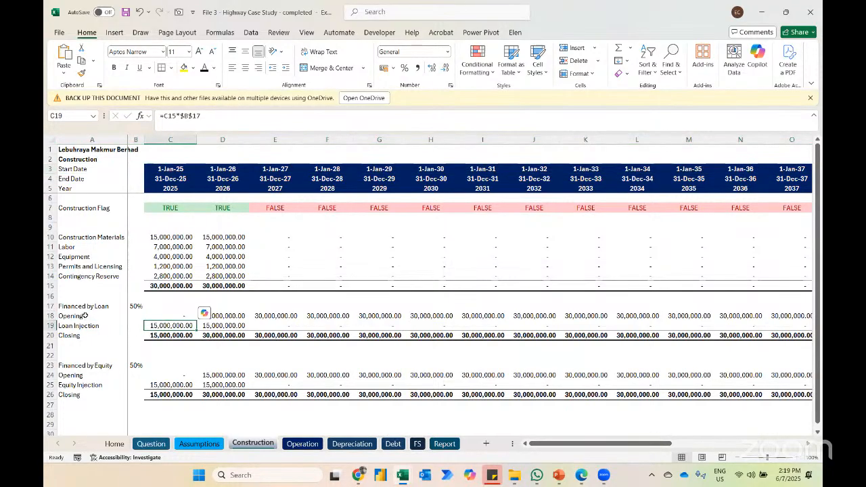
left_click(92, 373)
key("Up")
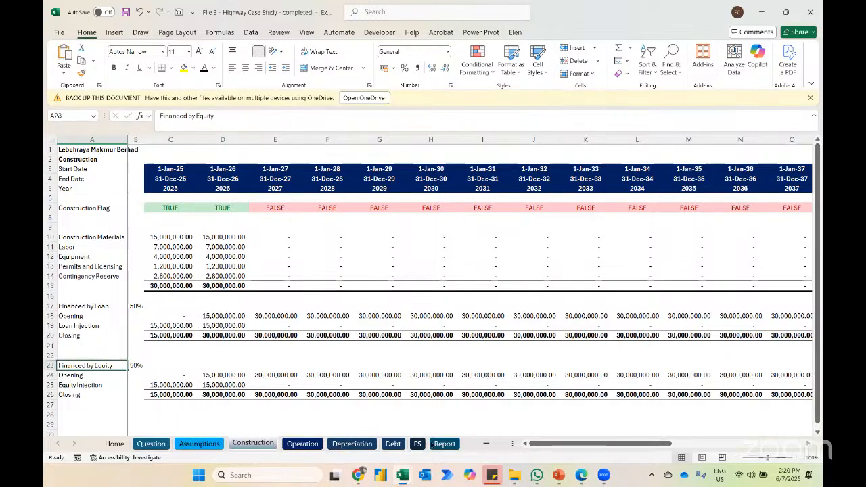
Step: On the Report sheet, run the scenario number above the summary table through 3 and 2, ending on 1
left_click(444, 445)
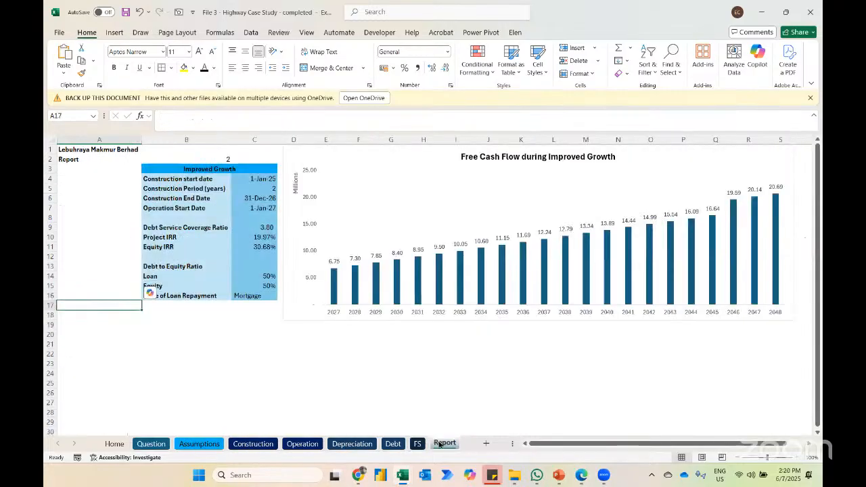
left_click(229, 170)
key("Up")
type("3")
key("Return")
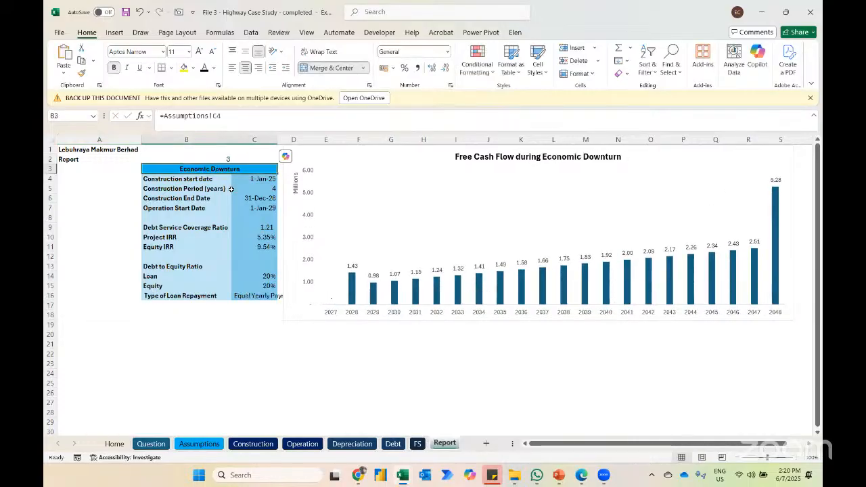
key("Up")
type("2")
key("Return")
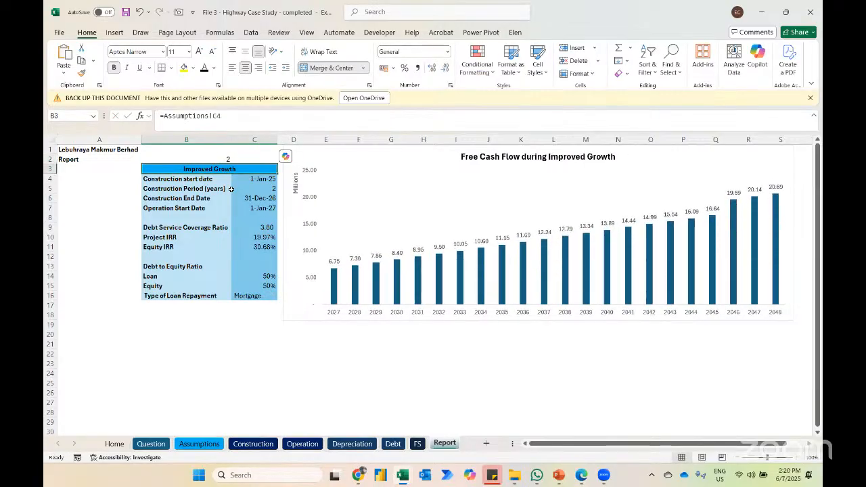
key("Up")
type("1")
key("Return")
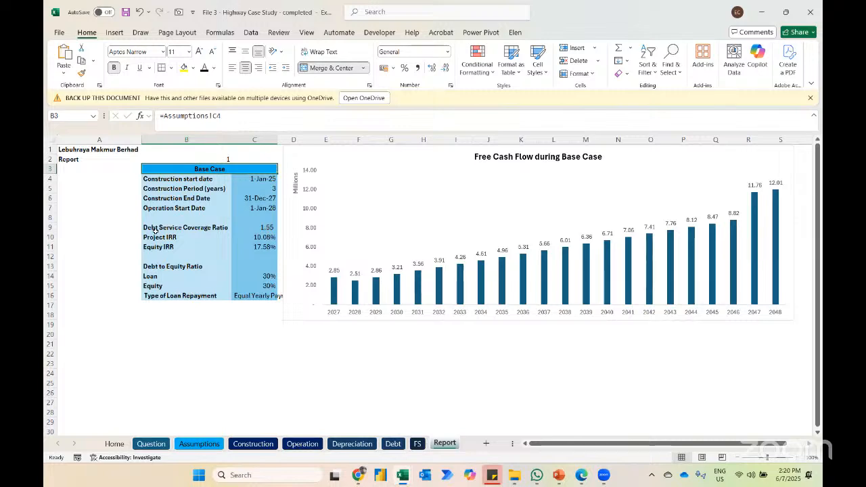
Step: Switch back to the Staff Cost workbook and view the staff category list on the Assumptions sheet
key("alt+Tab")
key("alt+Tab")
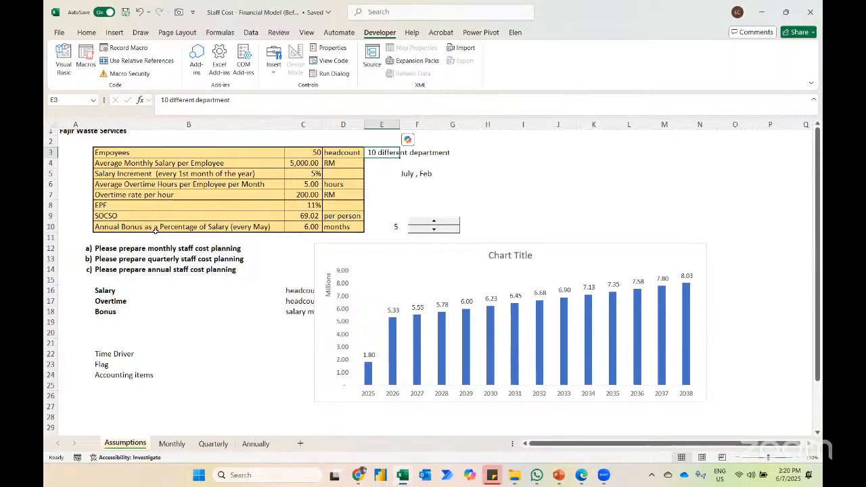
scroll(88, 413, "down", 2)
scroll(112, 399, "down", 4)
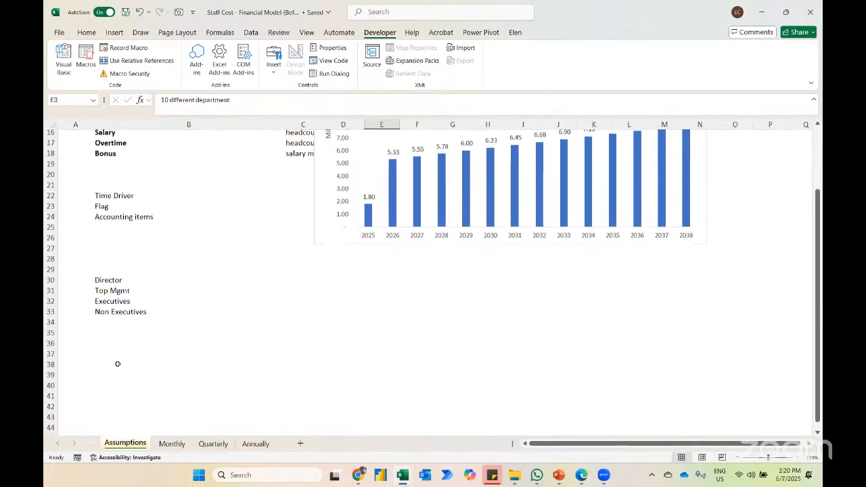
Step: Below the staff category list, enter the notes "keyboard shortcuts", "functions and features" and "accounting items" in B36 to B38
left_click(119, 311)
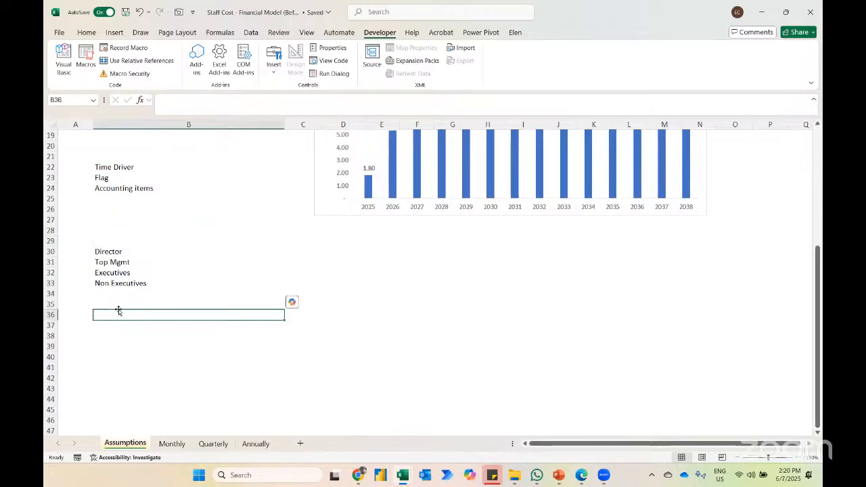
type("keyboa")
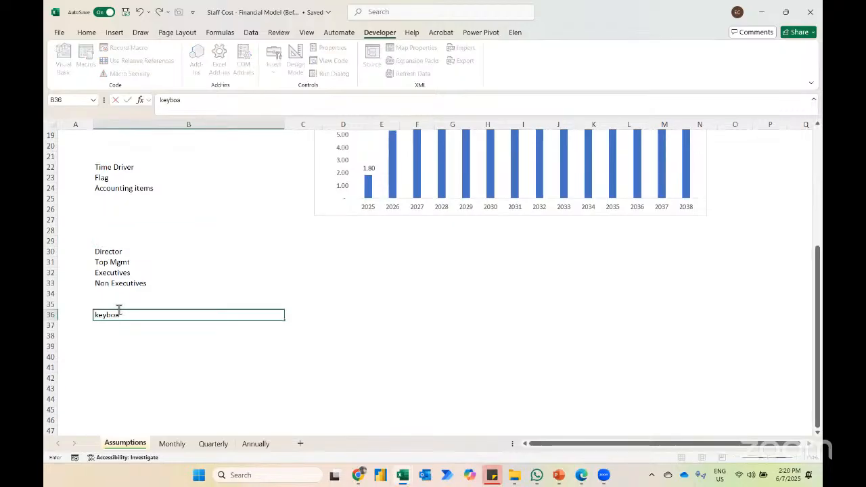
type("rd shortcuts")
key("Return")
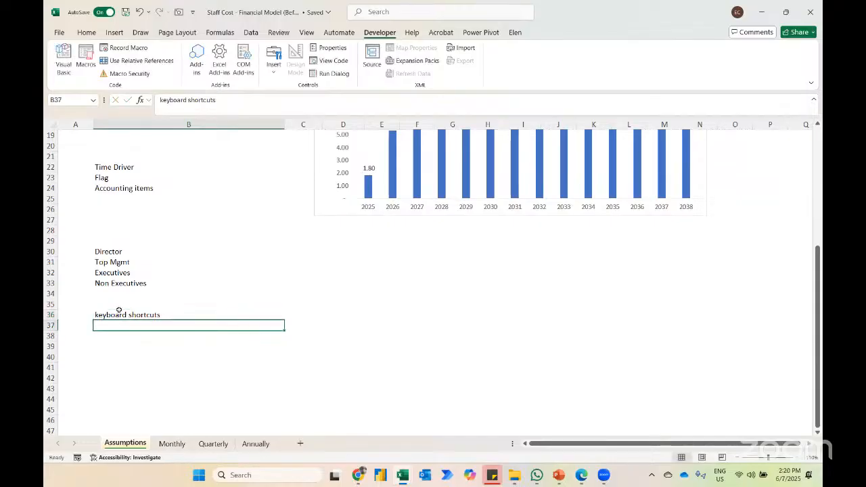
type("functions anf")
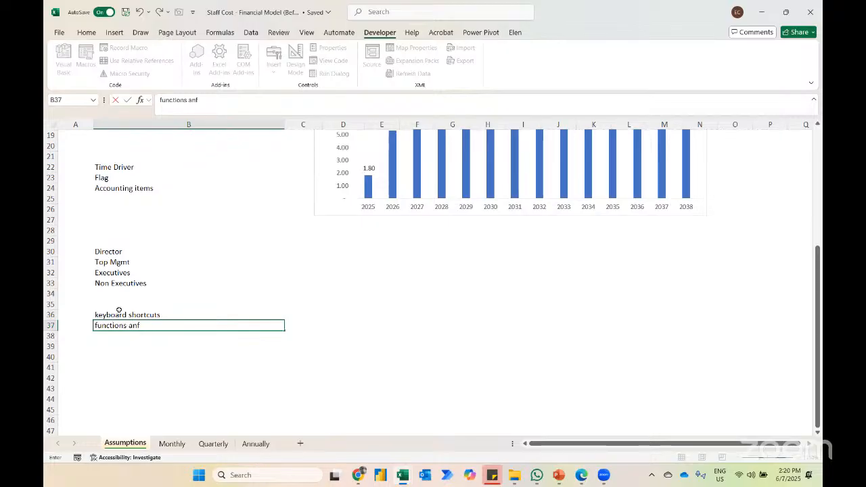
key("BackSpace")
type("d features")
key("Return")
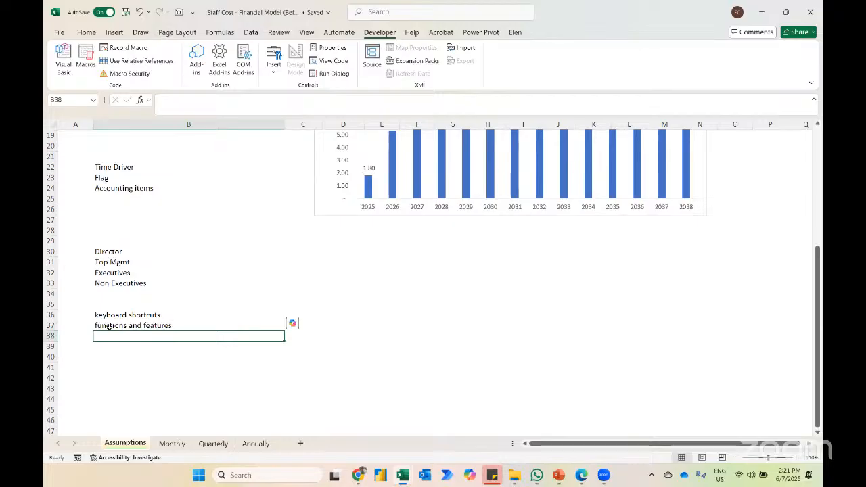
type("a")
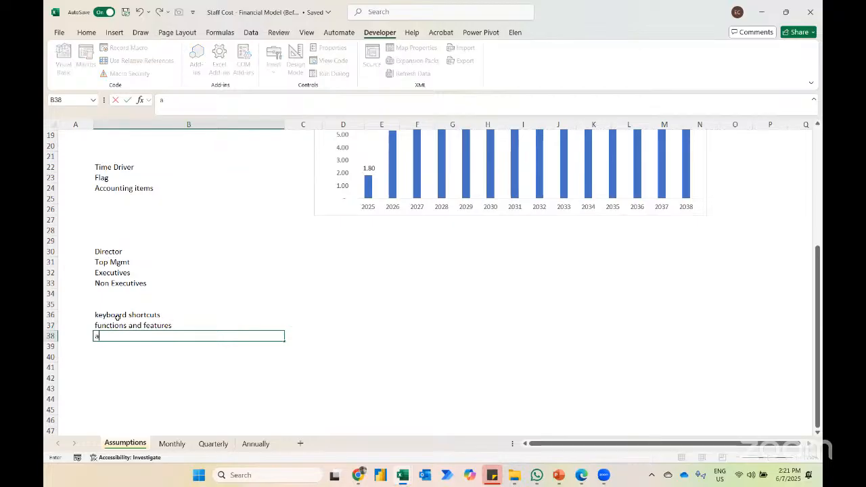
type("ccounting items")
key("Return")
Step: Switch to the Highway Case Study workbook and examine the Report's debt service coverage ratio and the FS sheet's income statement lines
key("alt+Tab")
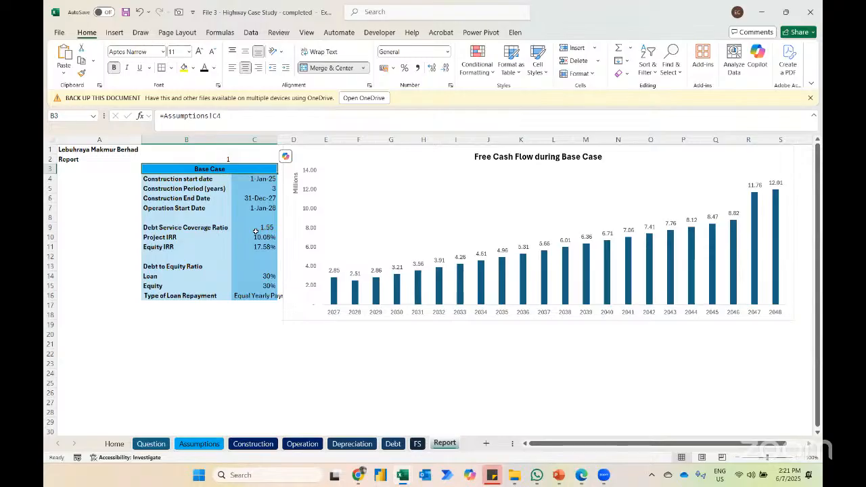
left_click(259, 229)
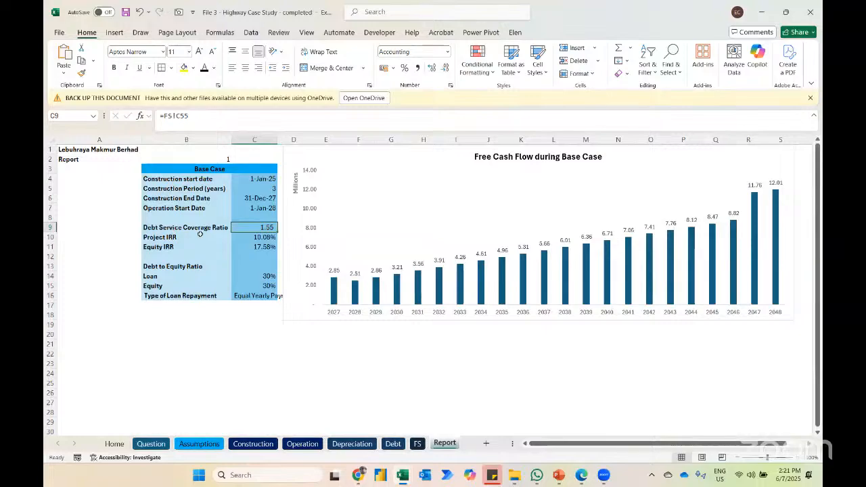
left_click(417, 443)
scroll(243, 298, "up", 10)
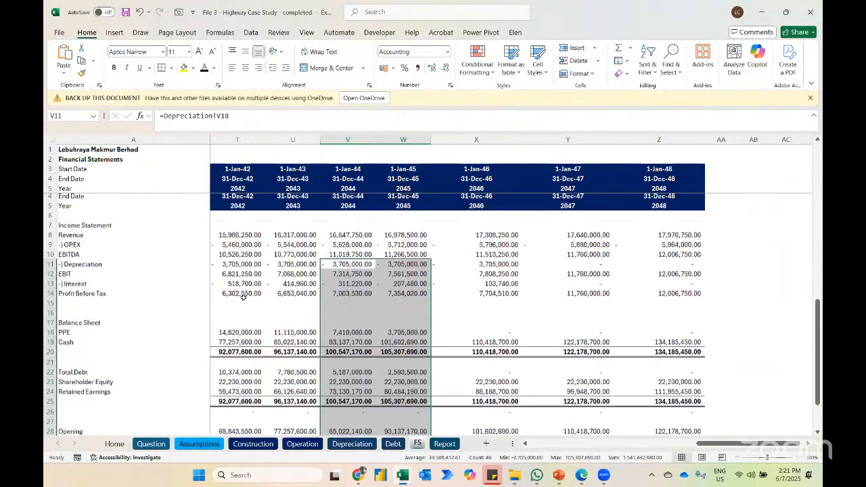
left_click(65, 219)
key("Down")
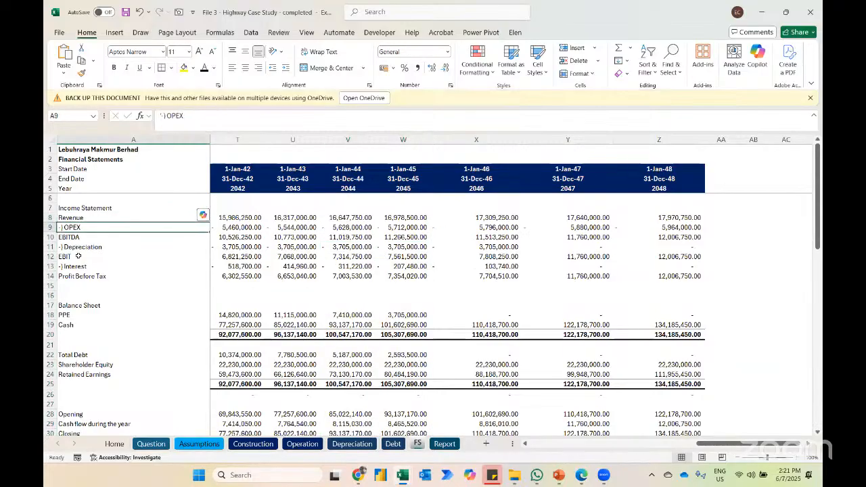
key("Down")
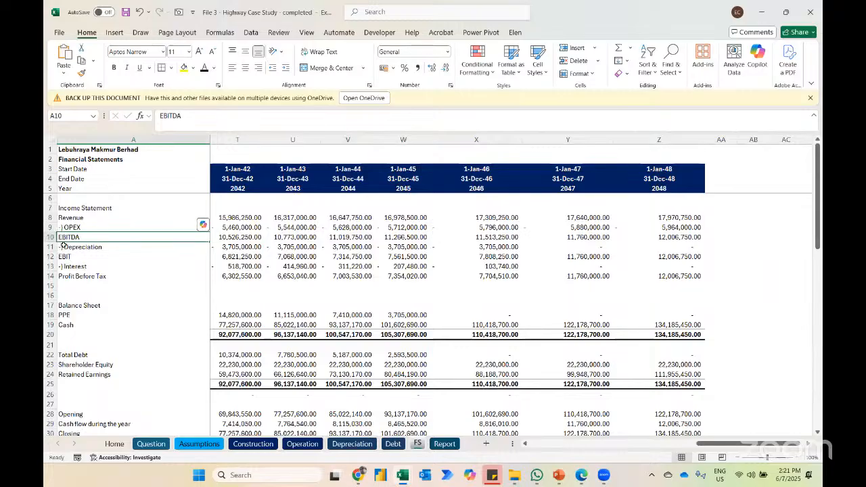
scroll(112, 275, "up", 4, "ctrl")
left_click(112, 275)
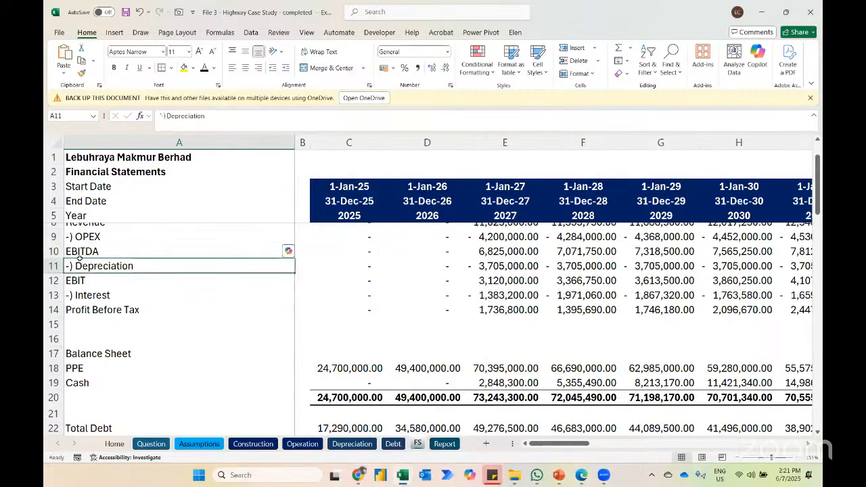
left_click(92, 295)
Step: Look through the balance sheet, cash flow, retained earnings and IRR sections further down the FS sheet
scroll(93, 294, "down", 2)
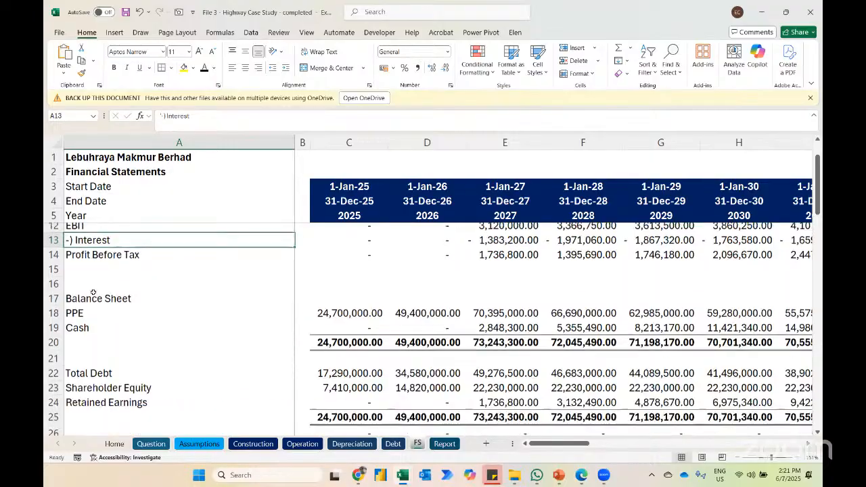
scroll(182, 335, "down", 5)
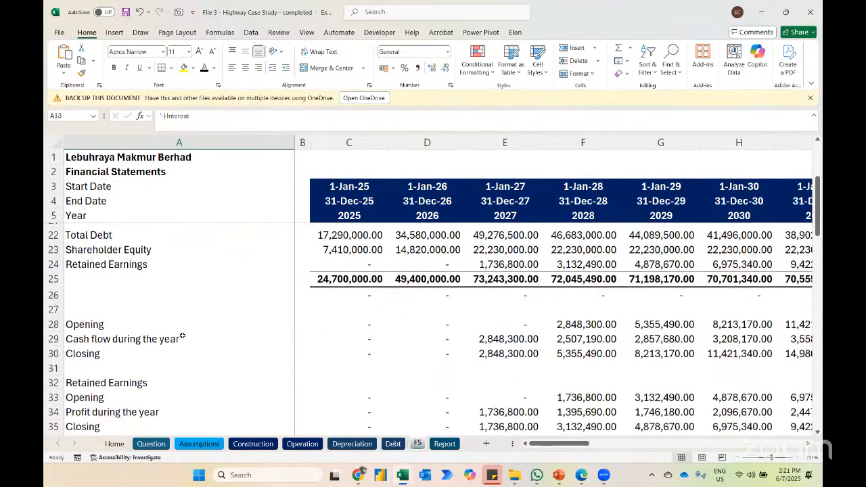
scroll(154, 303, "down", 9)
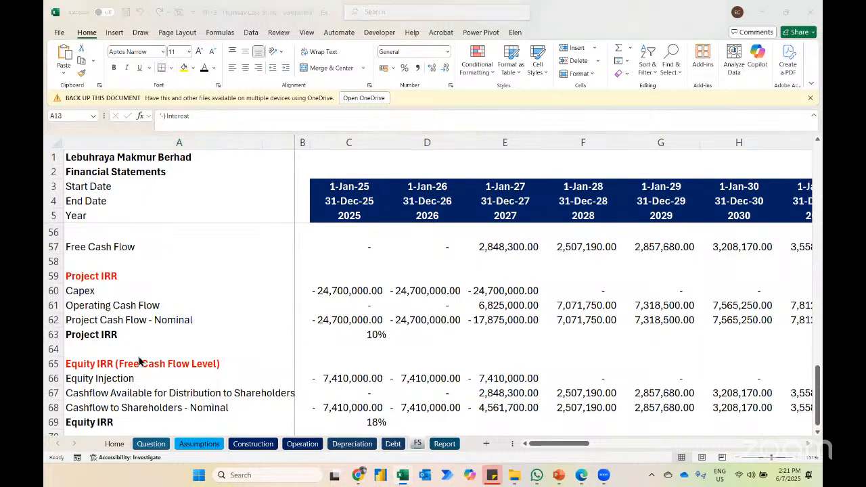
Step: Return to the Staff Cost workbook and add "industry" in B39 beneath "accounting items"
key("alt+Tab")
key("Down")
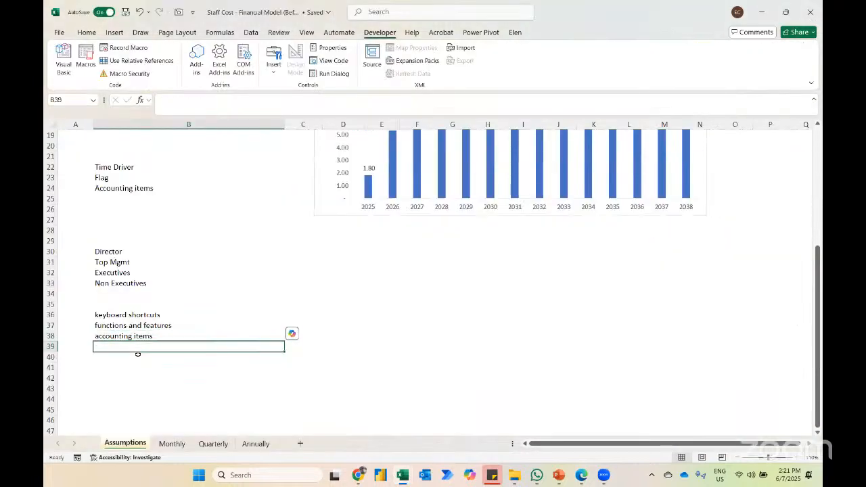
type("Industry")
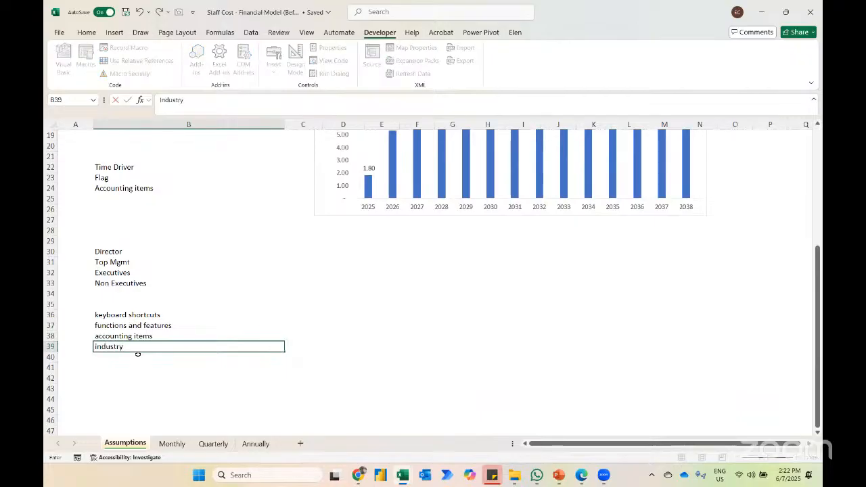
key("Return")
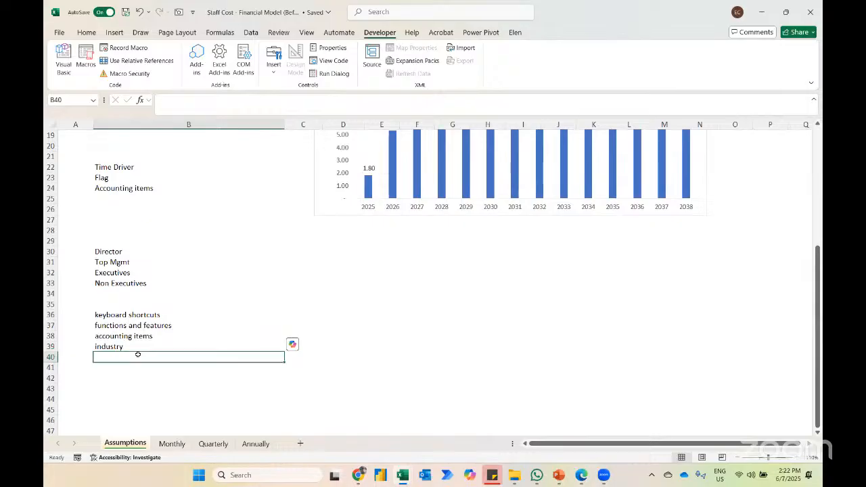
Step: Beside the industry note in row 39, enter "training" in D39 and "manufacturing" in E39
key("Up")
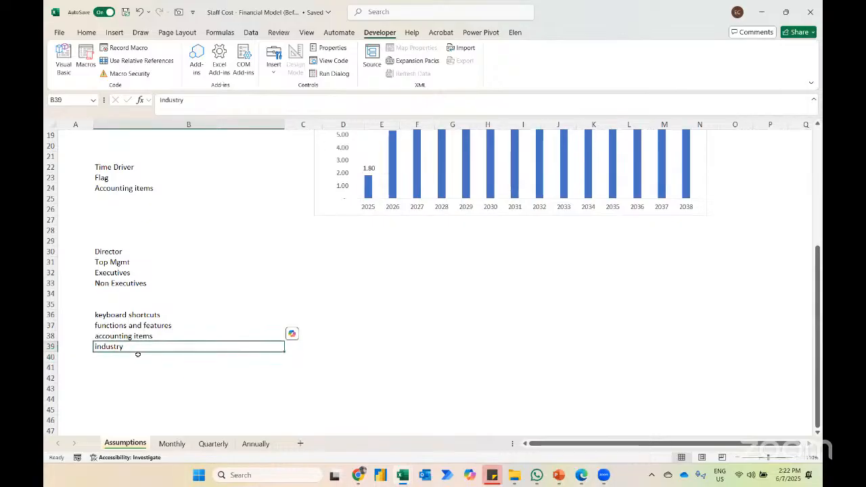
key("Right")
key("Right")
type("training")
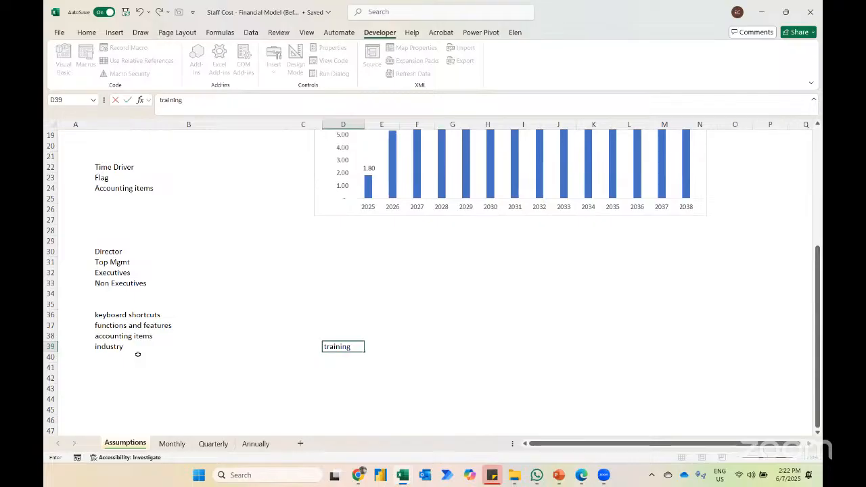
key("Return")
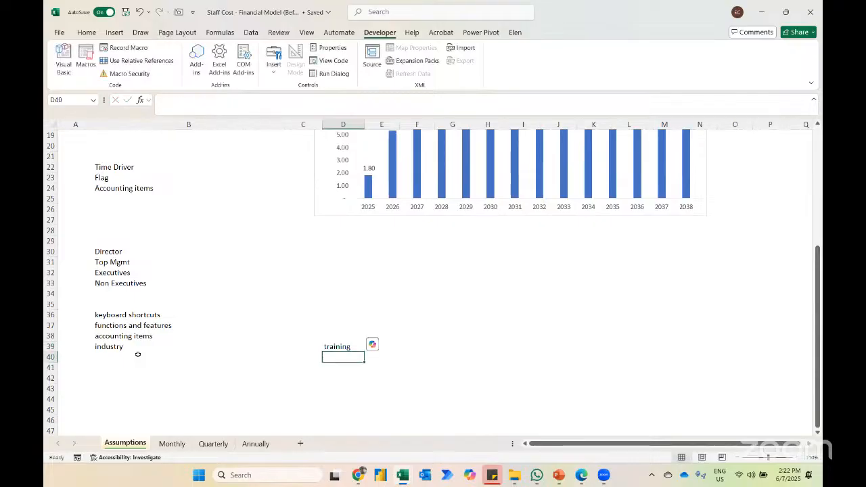
key("Up")
key("Right")
type("manufacturing")
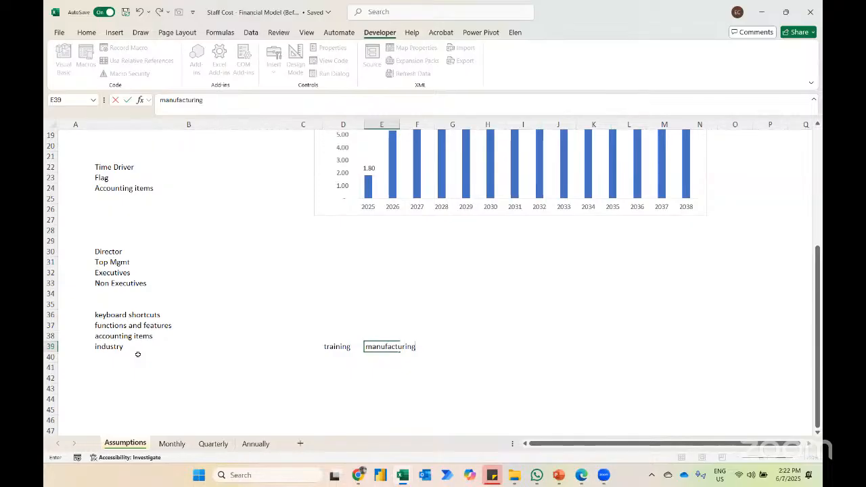
key("Return")
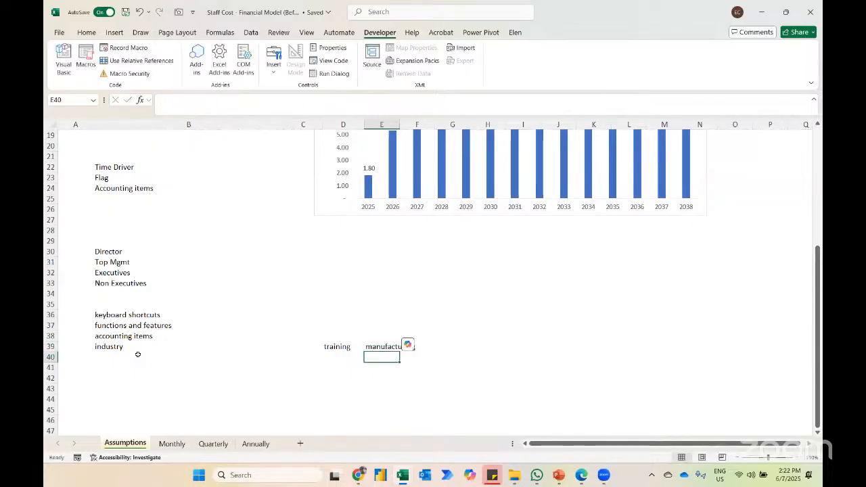
key("Up")
key("Right")
key("Right")
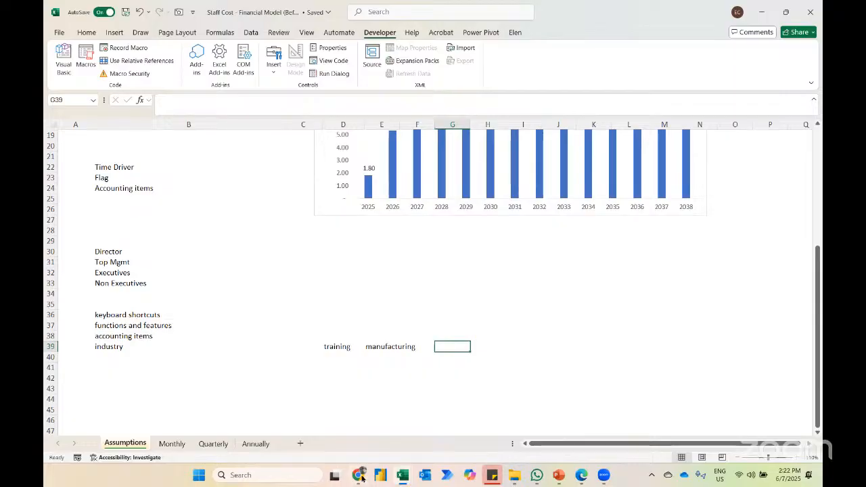
Step: Switch to Chrome, open a window under the second of the other browser profiles, and load the YouTube home page
mouse_move(362, 478)
left_click(352, 444)
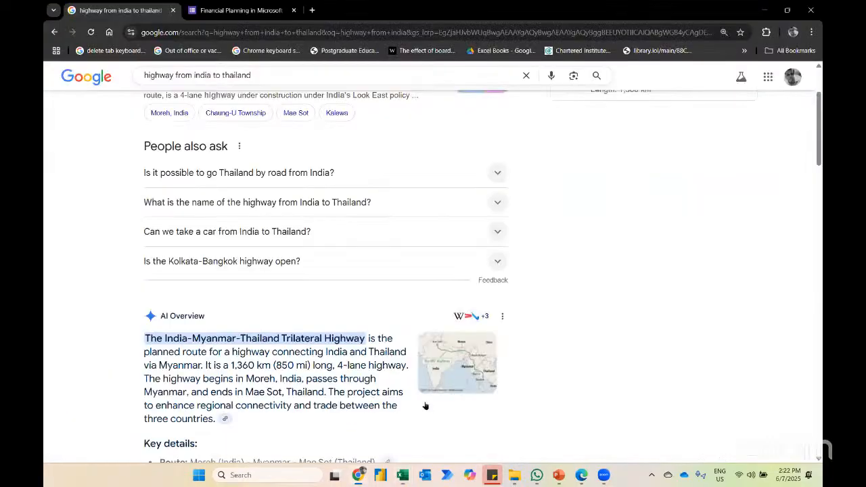
left_click(794, 33)
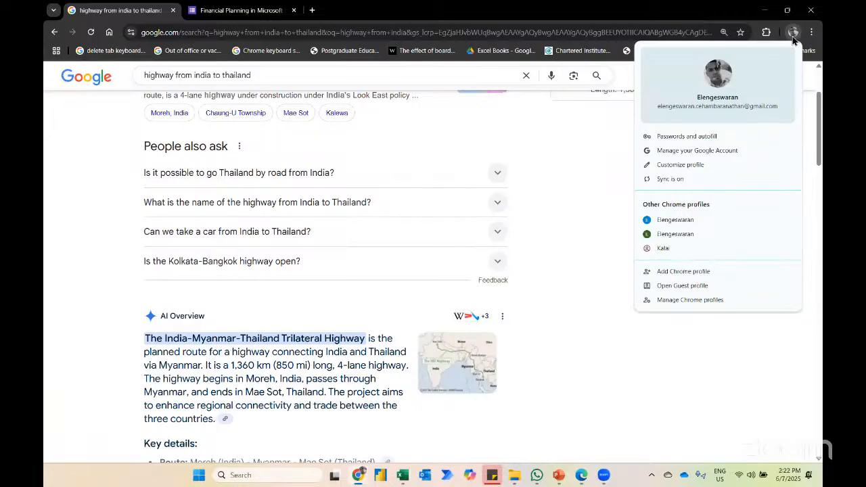
left_click(705, 234)
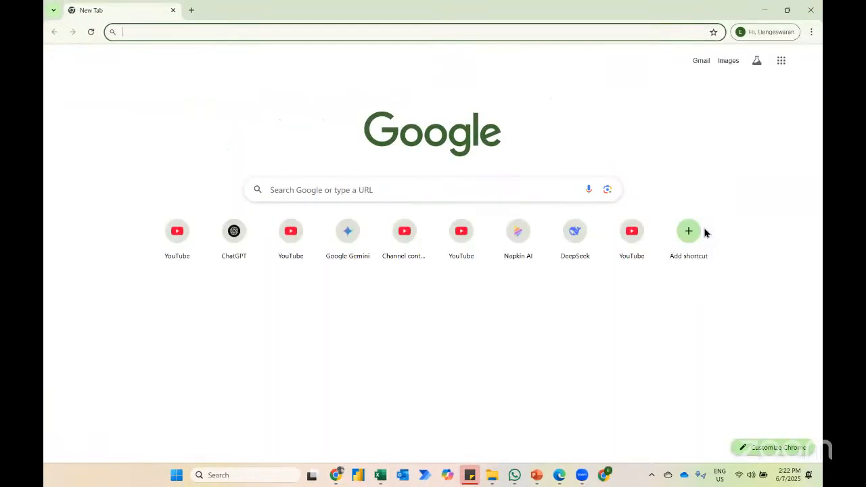
left_click(188, 243)
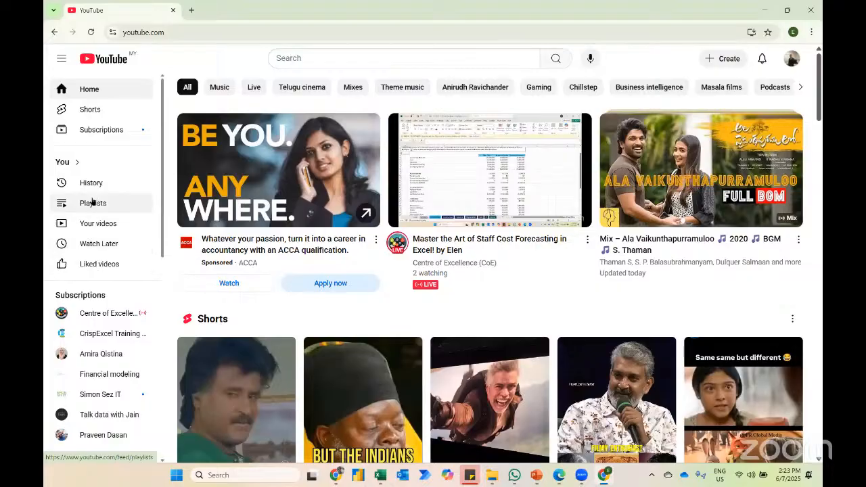
scroll(87, 324, "down", 1)
scroll(87, 324, "up", 1)
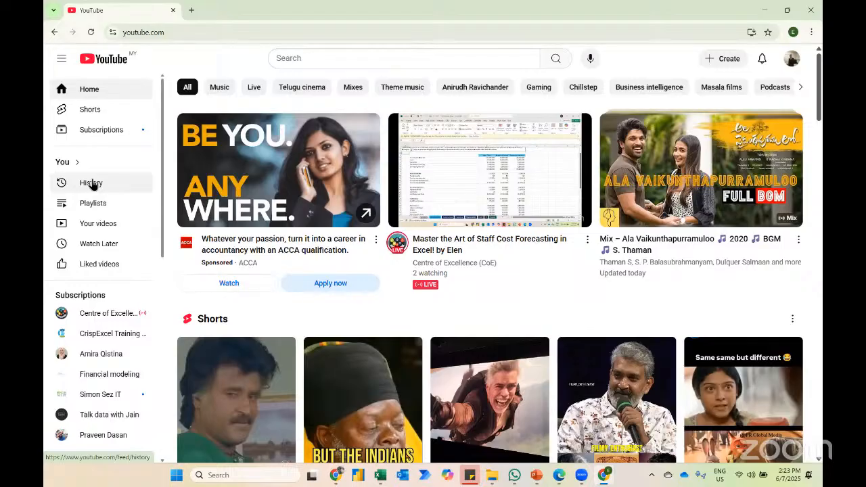
Step: Open the channel's playlists in YouTube Studio and view the videos of the "Financial Model Portfolio - Staff Cost Planning from Monthly to Yearly" playlist
left_click(95, 222)
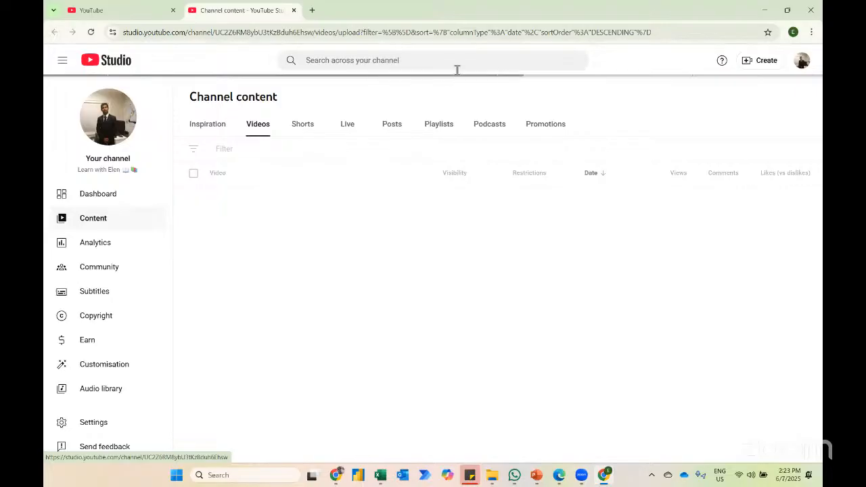
left_click(439, 127)
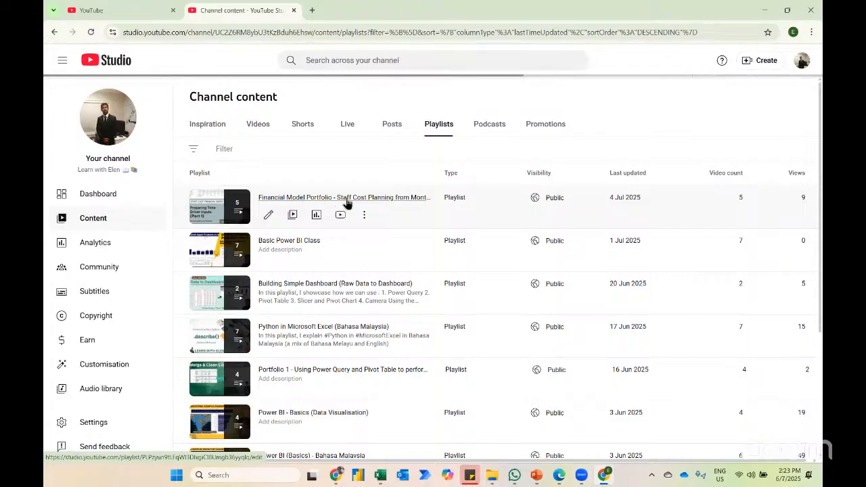
left_click(384, 200)
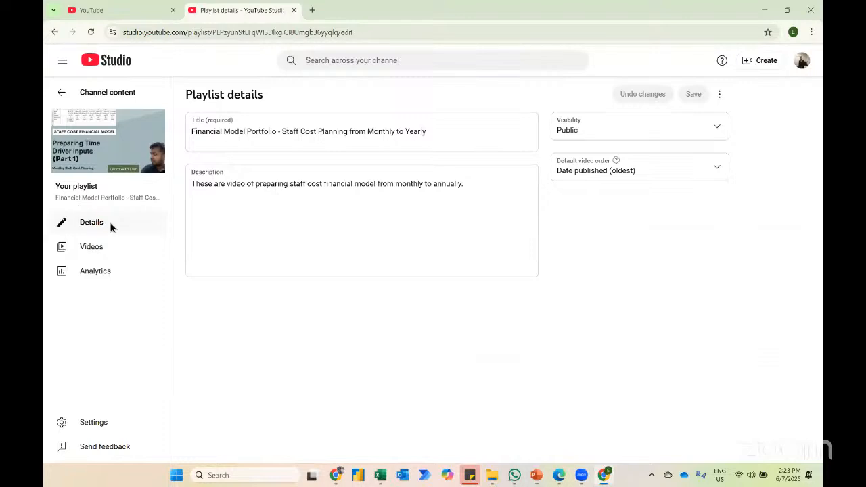
left_click(124, 246)
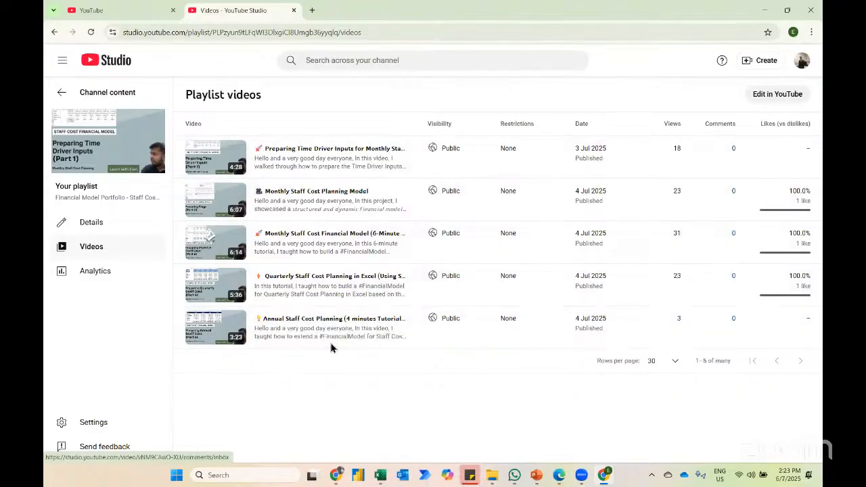
Step: Return to the channel's playlists and view the videos of the "Portfolio 1" playlist on Power Query and Pivot Table data cleaning and analysis
left_click(60, 90)
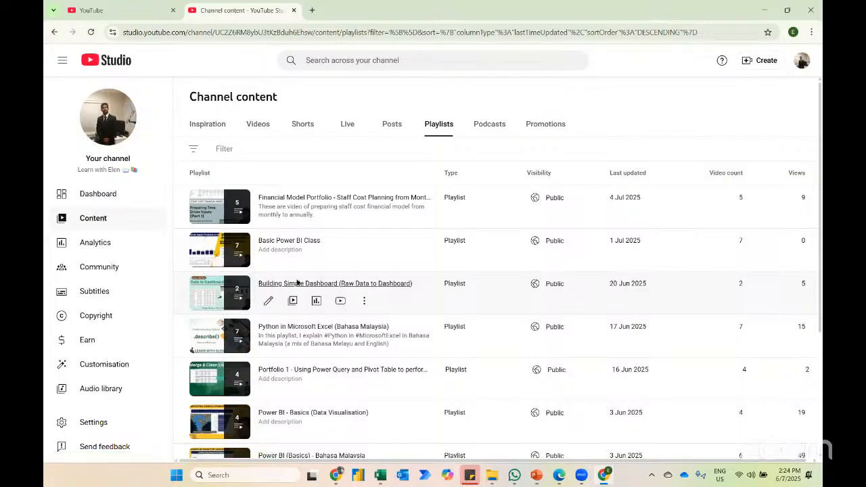
left_click(322, 369)
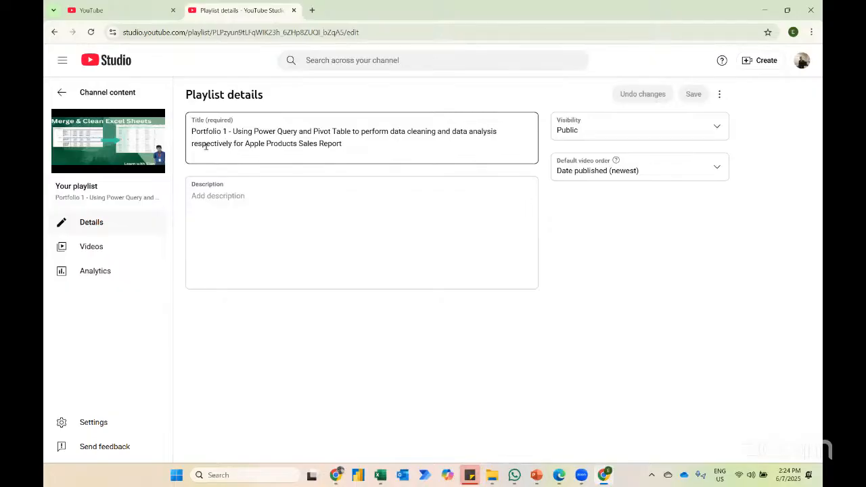
left_click(96, 246)
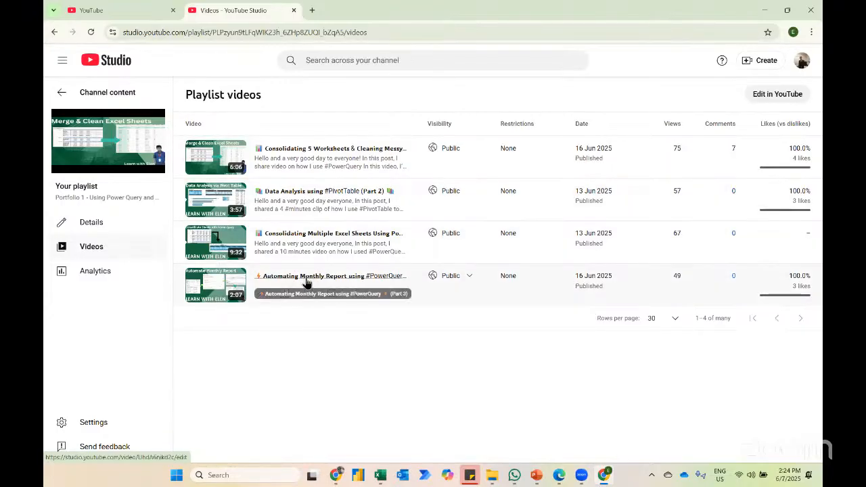
Step: Go back to the channel's full playlist list and look through the older Power BI and Microsoft Excel class playlists
left_click(61, 97)
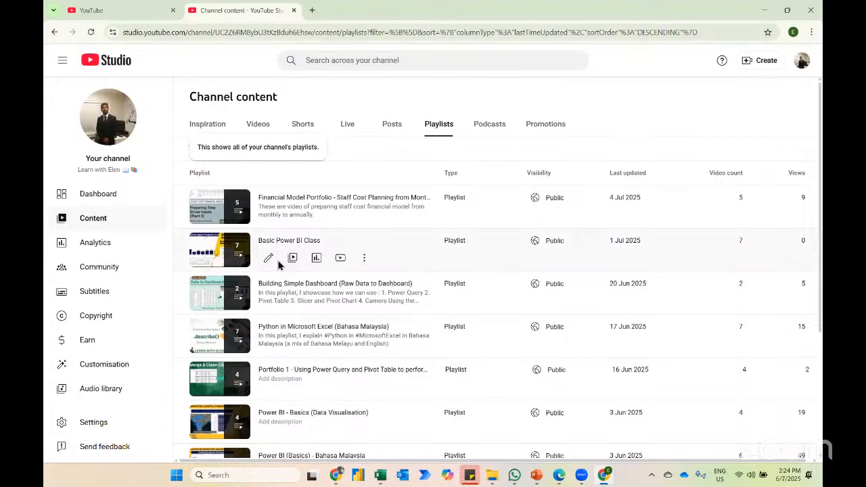
scroll(279, 265, "down", 1)
scroll(279, 265, "down", 1)
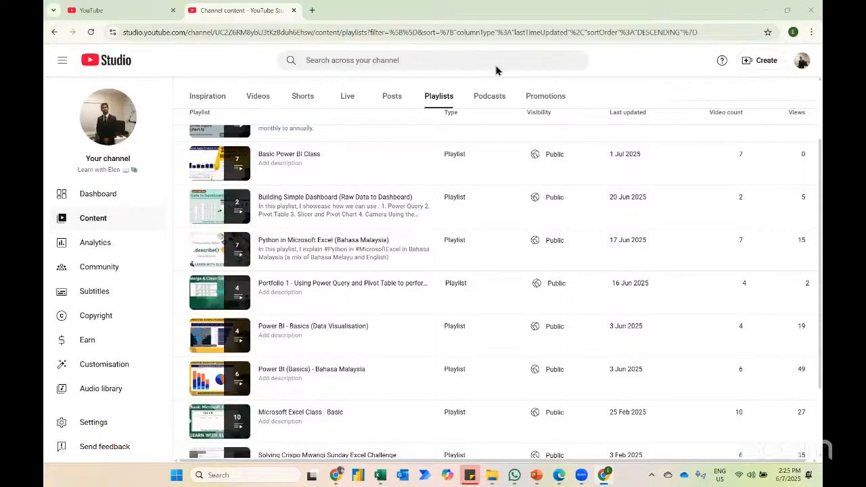
Step: Switch to the File Explorer window and open the Cad Training Centre OneDrive folder
key("alt+Tab")
key("alt+Tab")
key("Left")
key("Down")
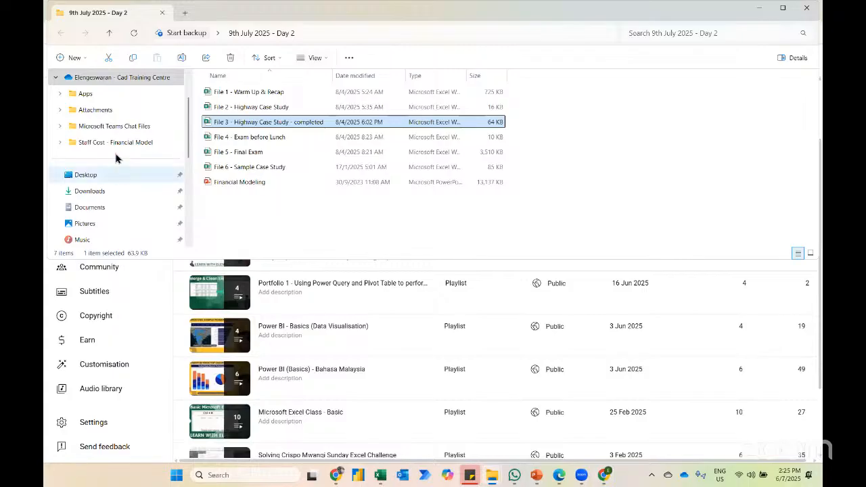
scroll(97, 147, "up", 1)
left_click(102, 129)
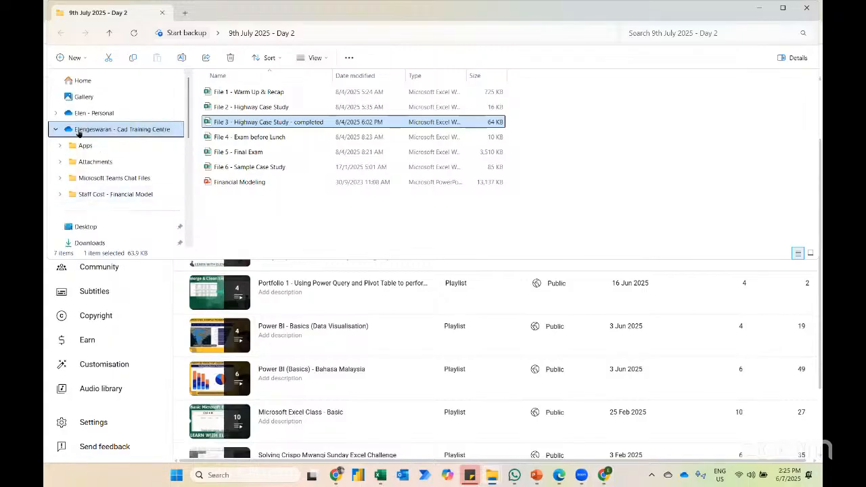
Step: In the "Staff Cost - Financial Model" folder, open both the (After) and (Before) workbooks together
left_click(239, 144)
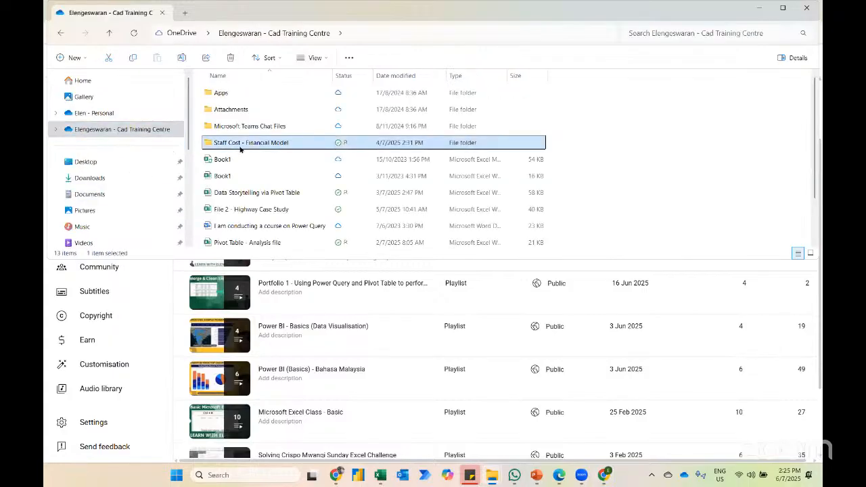
double_click(239, 145)
left_click_drag(294, 138, 261, 92)
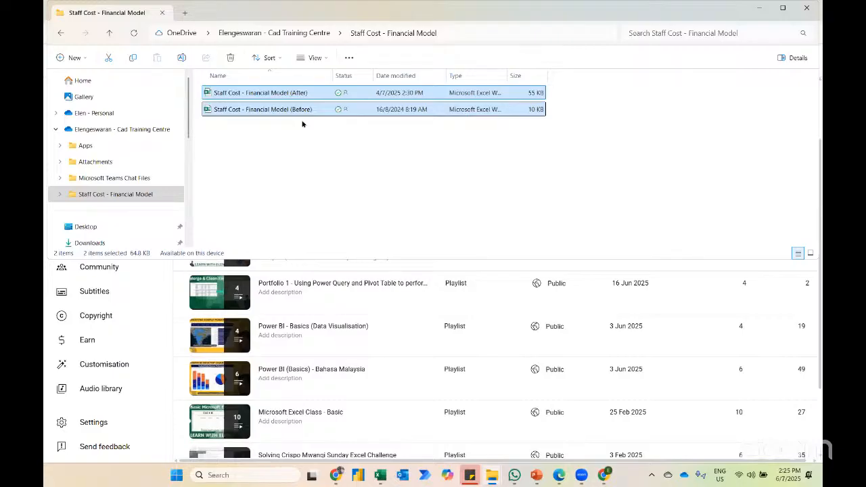
key("Return")
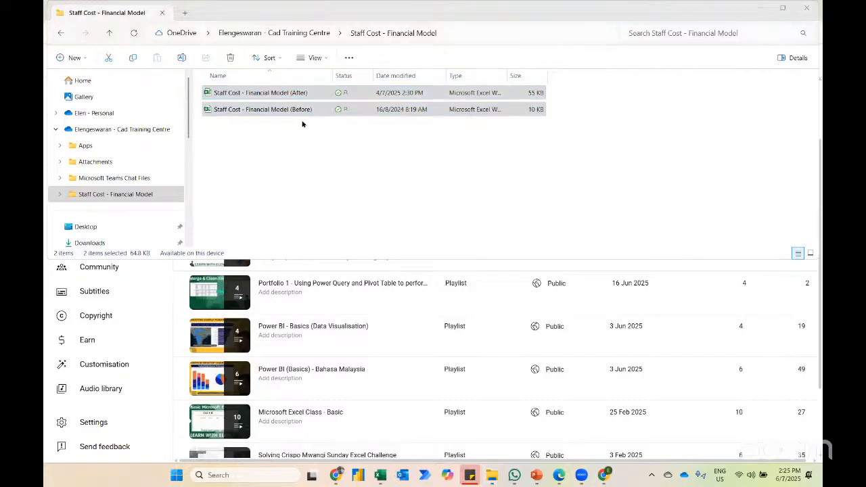